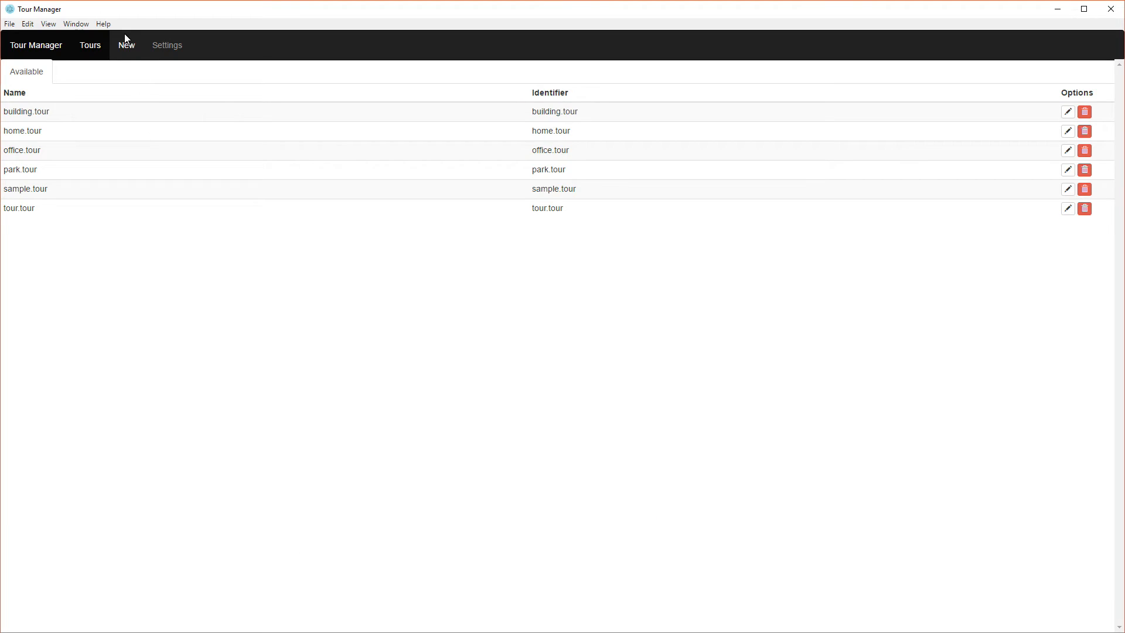
- Create a new basic tour with the id "demo" and the name "Demo"
left_click(126, 47)
left_click(116, 104)
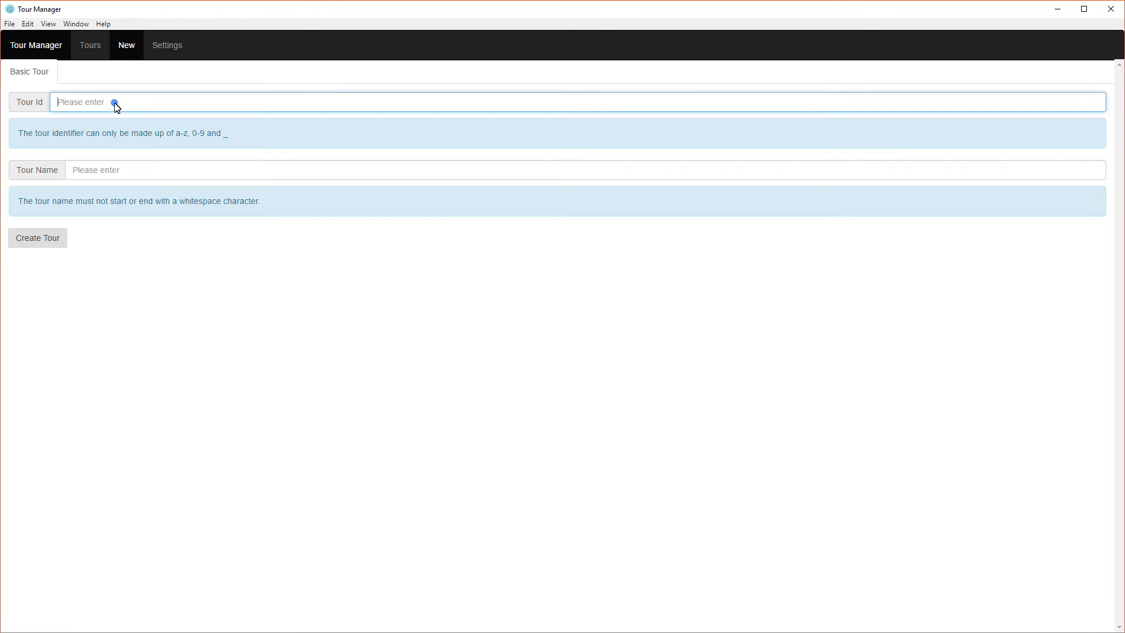
type("de")
left_click(84, 178)
type("Demo")
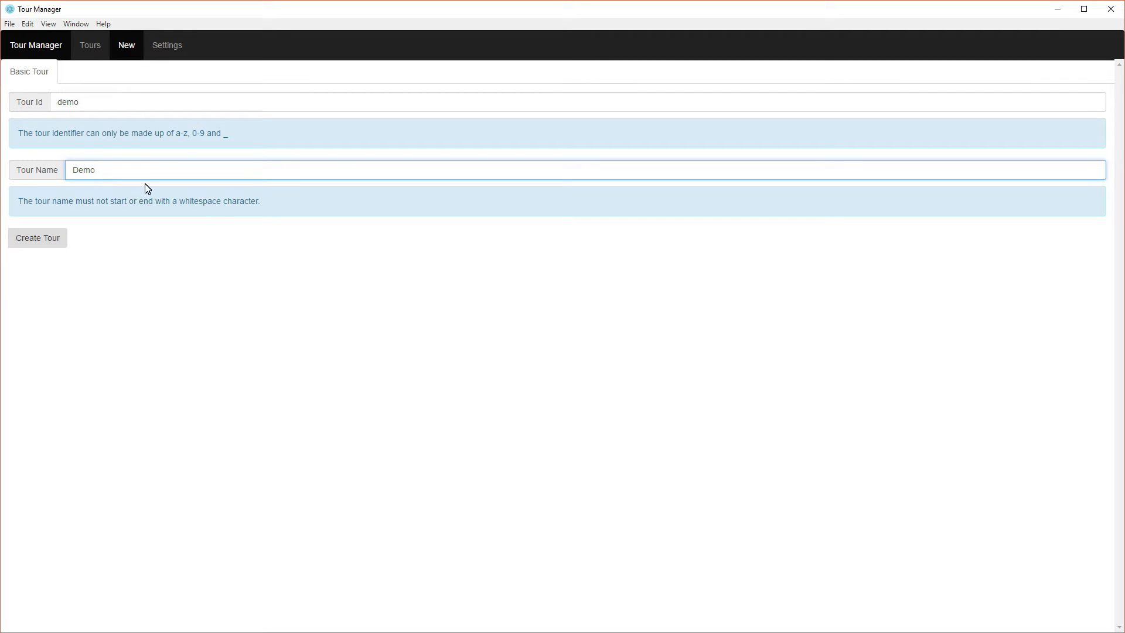
left_click(47, 241)
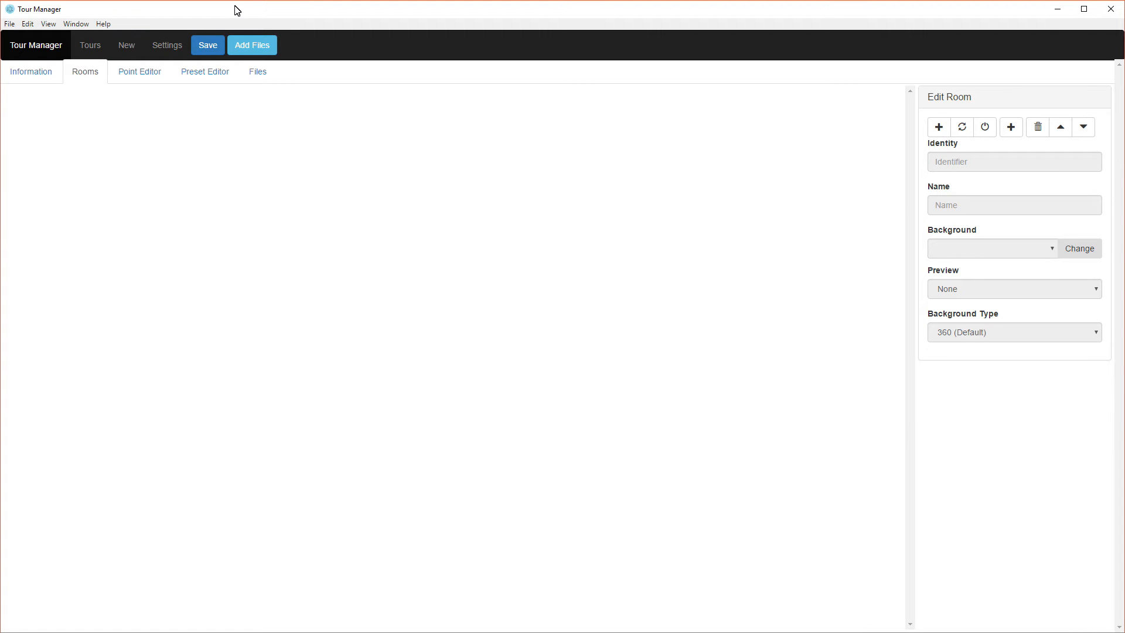
- Start adding files to the tour, discarding unsaved changes, and choose the Sample folder inside 20161124 as the source
left_click(259, 50)
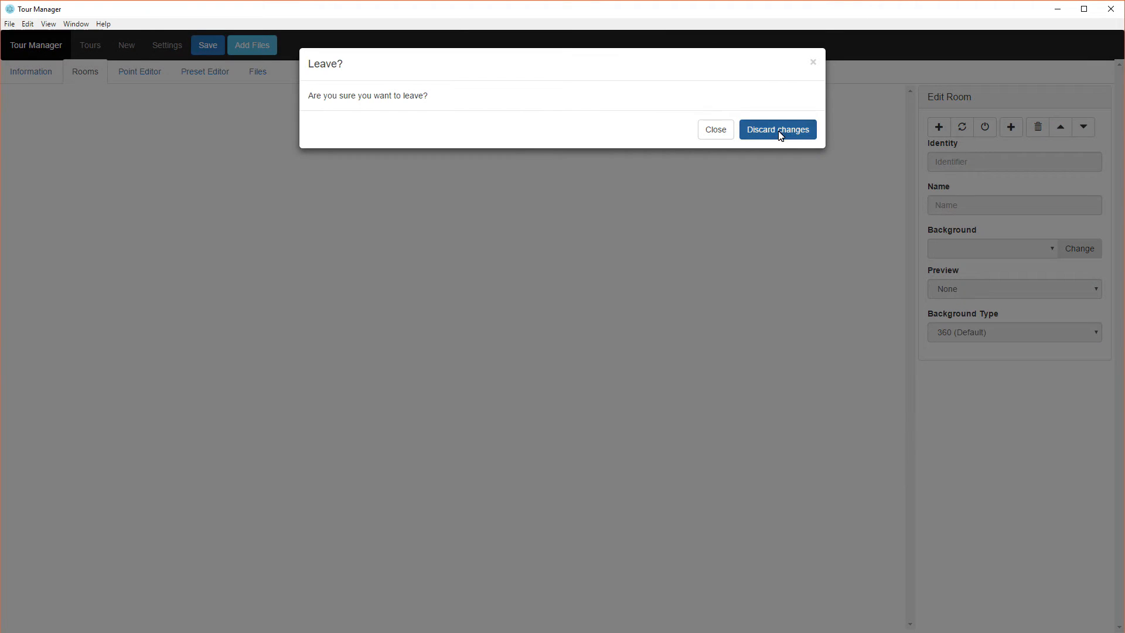
left_click(812, 134)
double_click(203, 114)
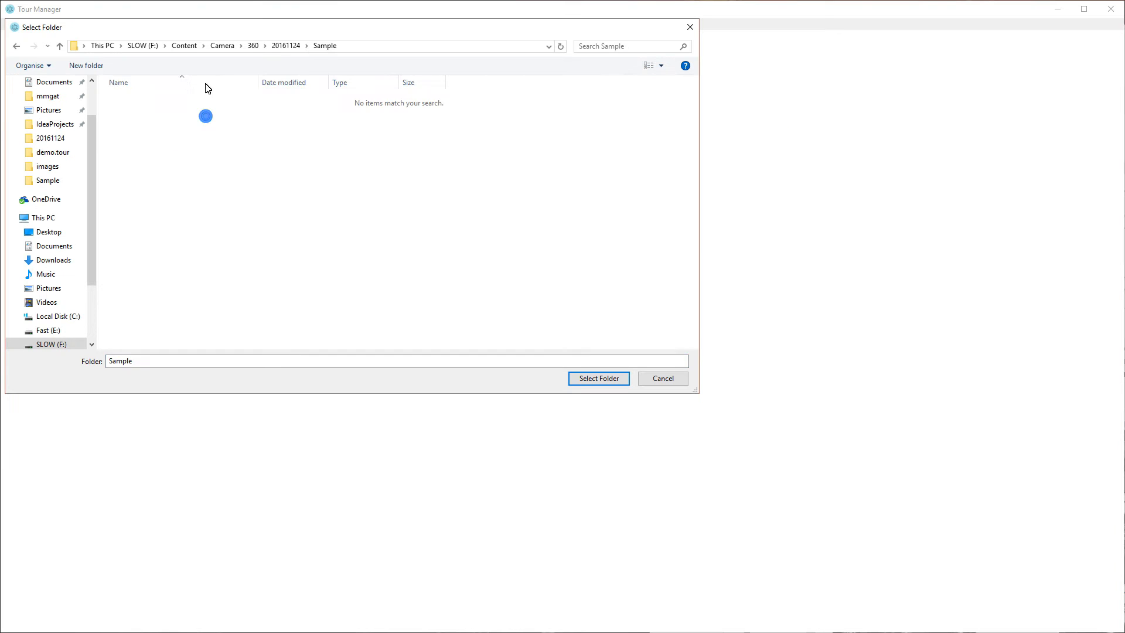
left_click(606, 379)
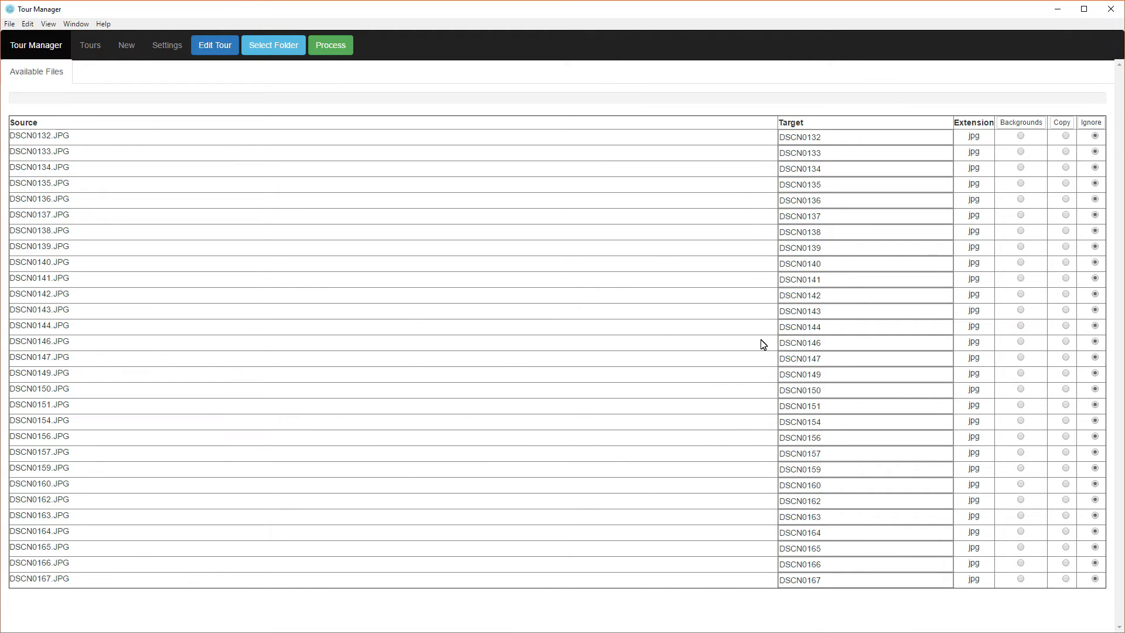
- Mark all the listed JPG files as backgrounds, process them, and check the processing log down to the last file
left_click(1023, 124)
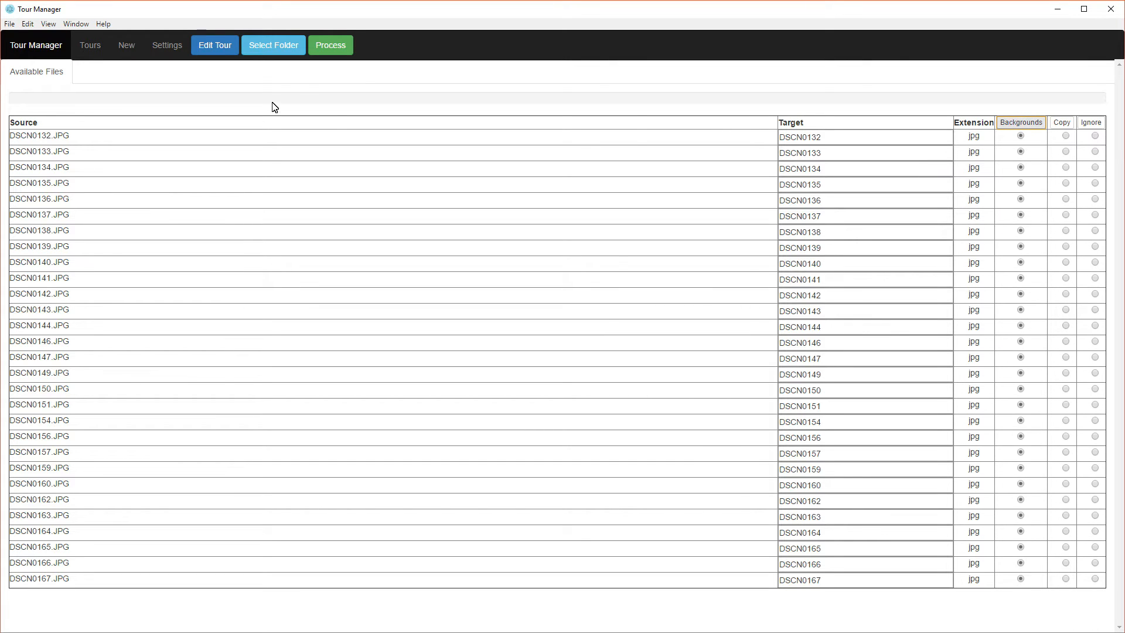
left_click(335, 39)
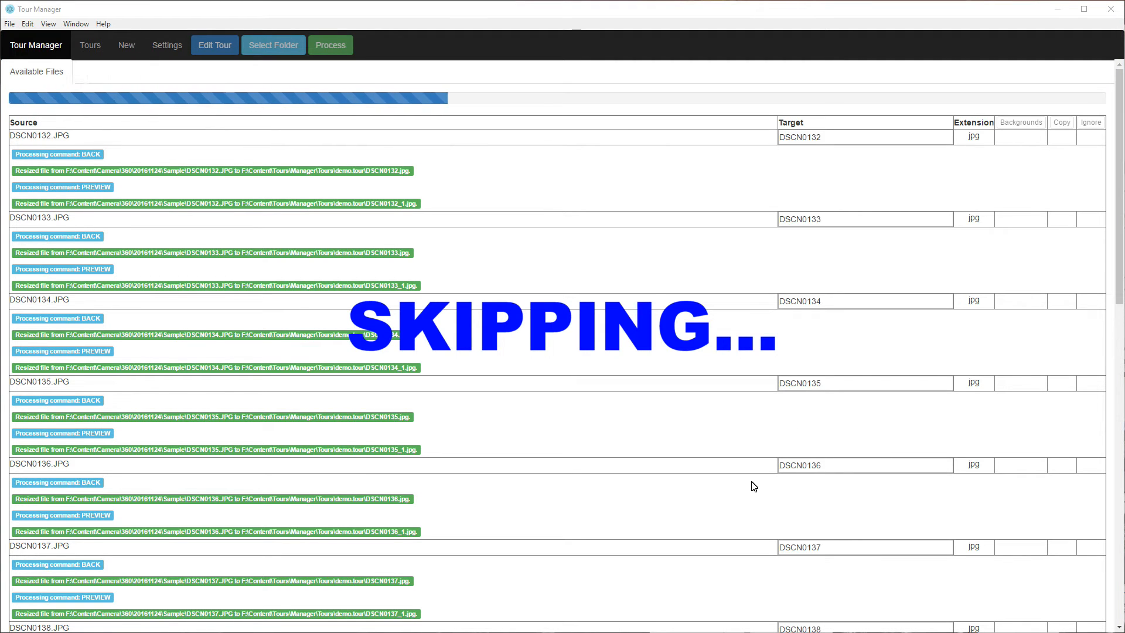
scroll(674, 398, "down", 20)
scroll(674, 398, "up", 20)
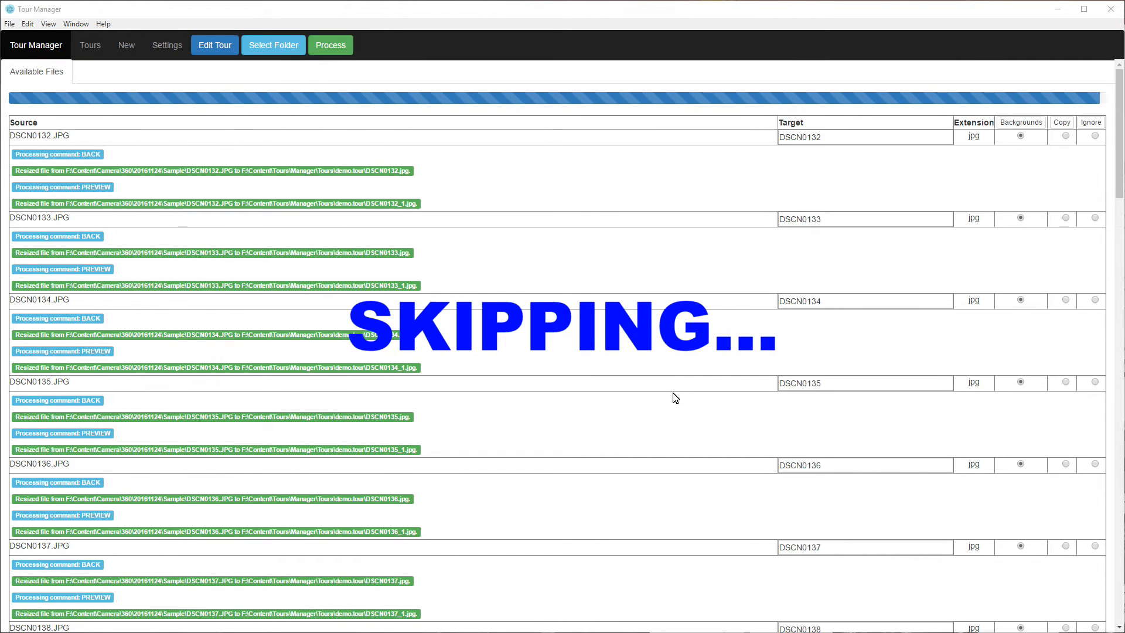
scroll(620, 327, "down", 10)
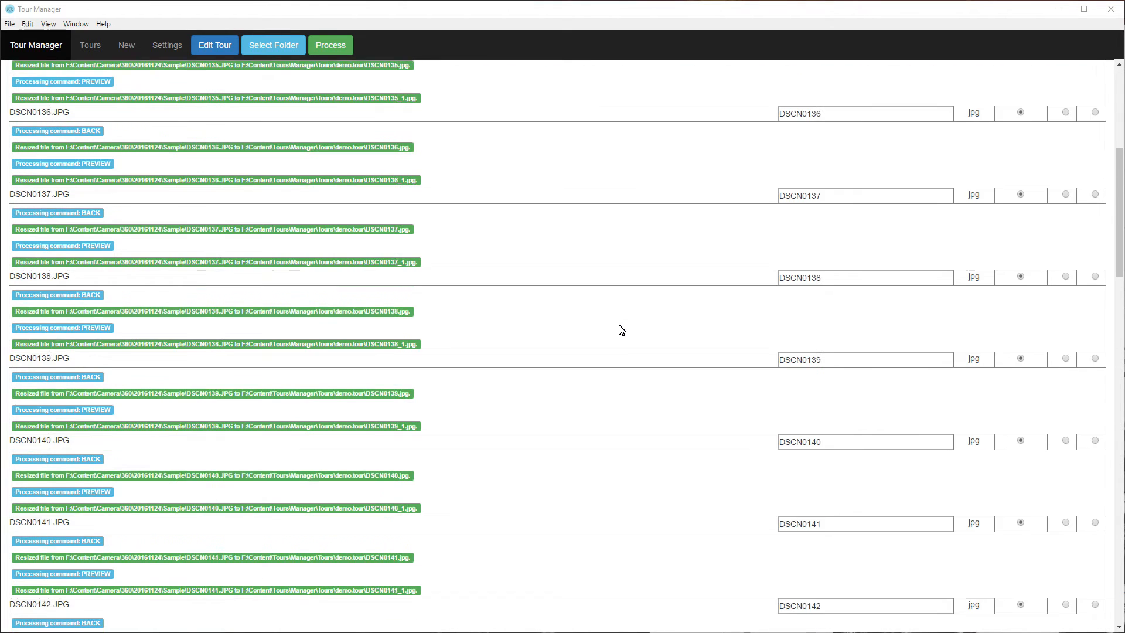
scroll(621, 330, "down", 10)
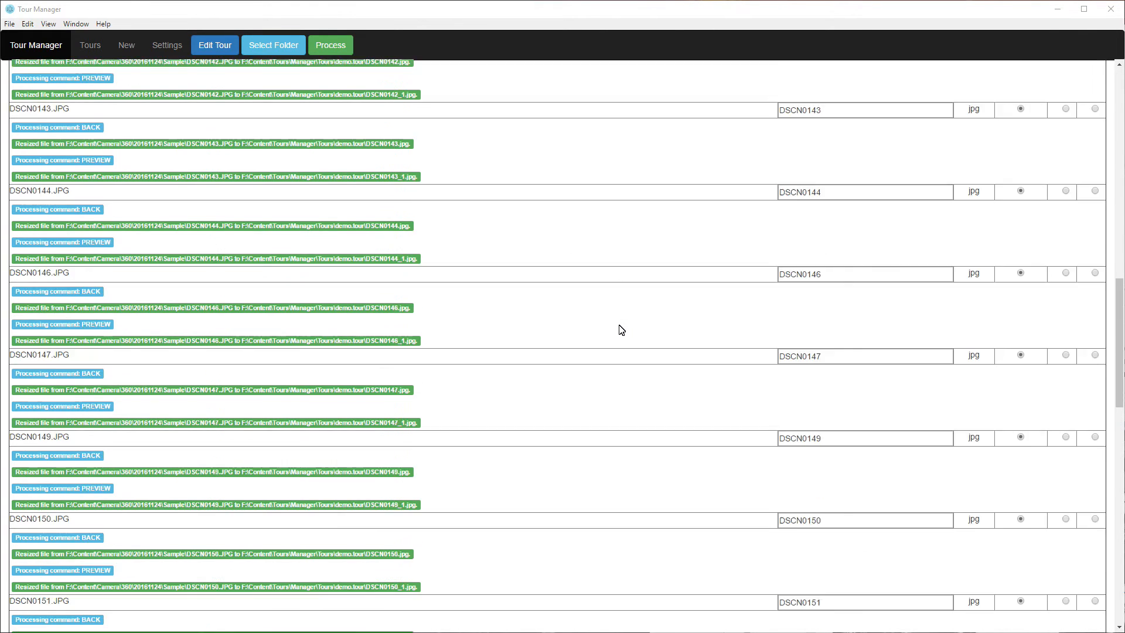
scroll(622, 330, "up", 10)
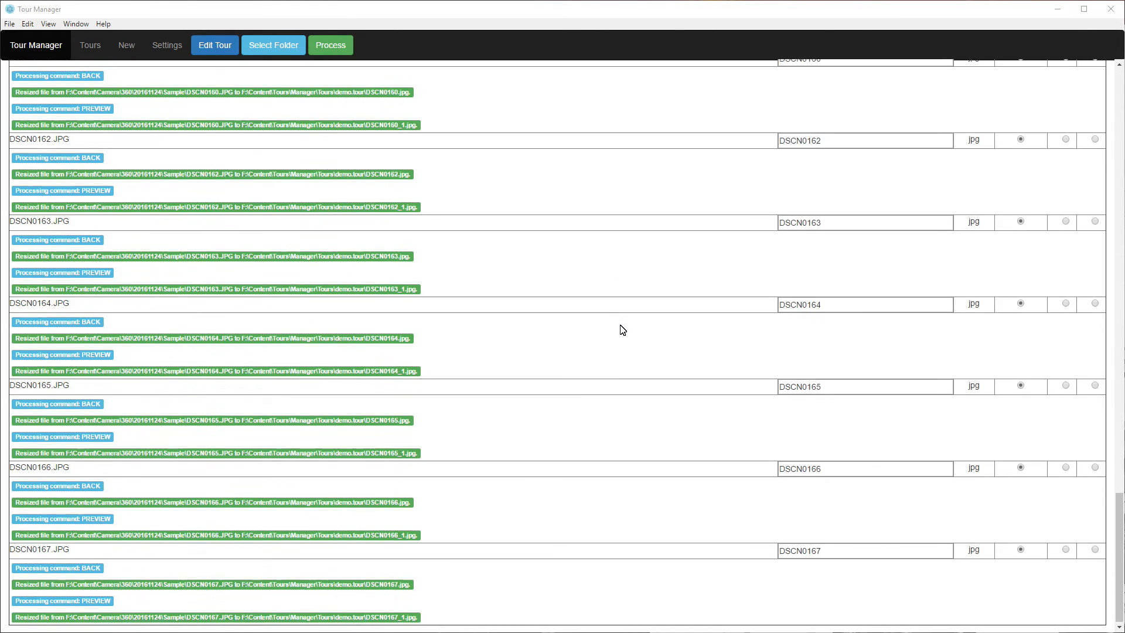
scroll(622, 330, "up", 10)
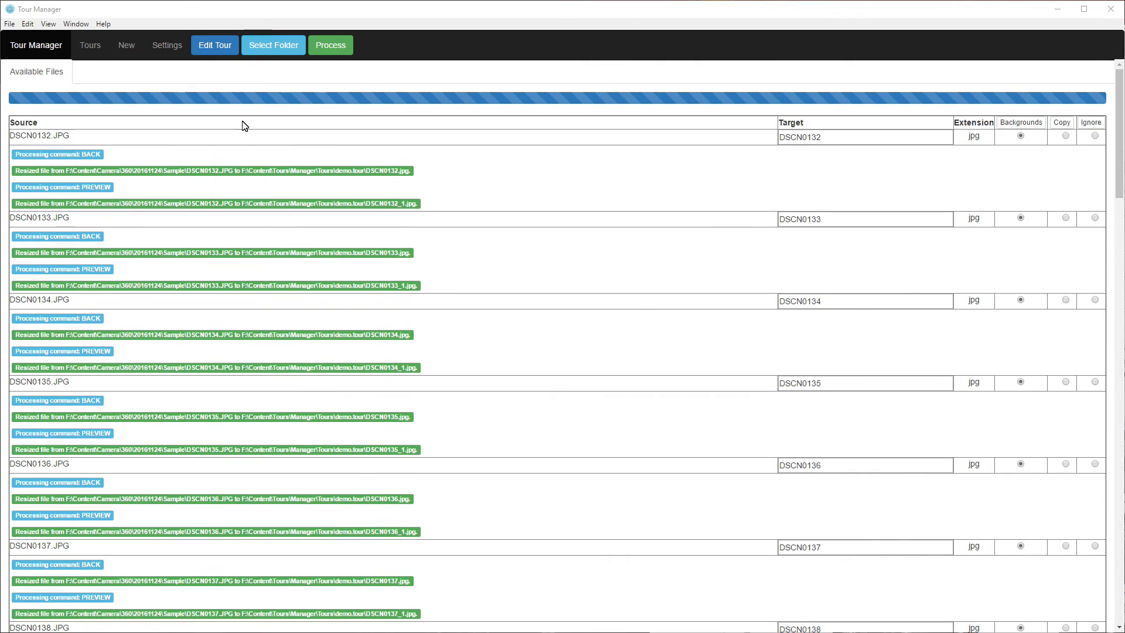
- Return to editing the tour and generate rooms automatically from the imported background images
left_click(213, 47)
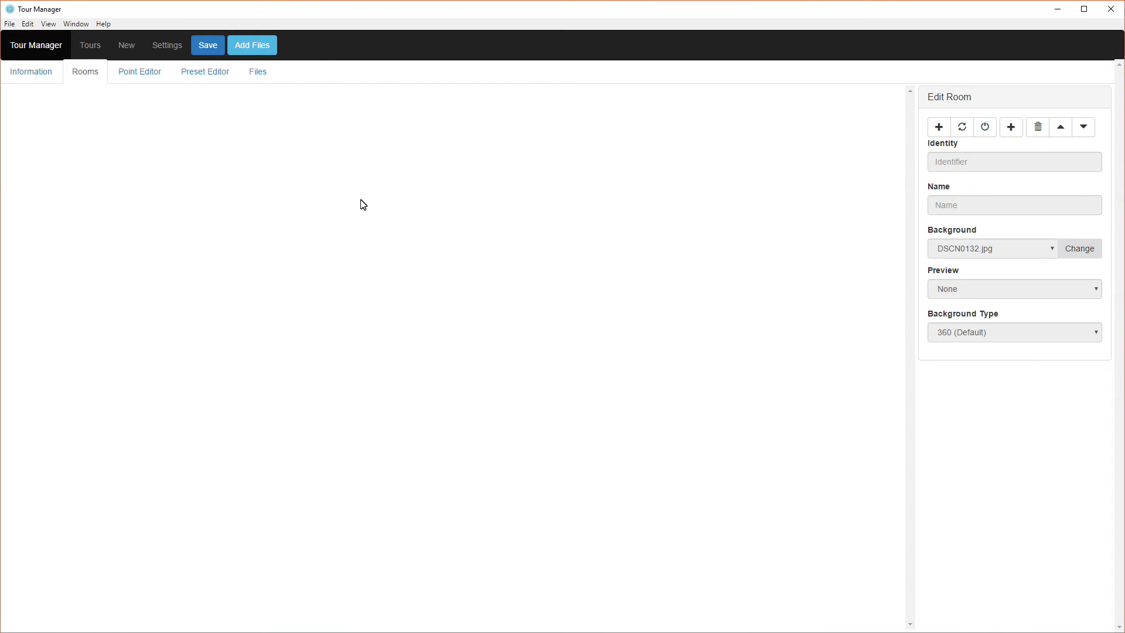
left_click(939, 129)
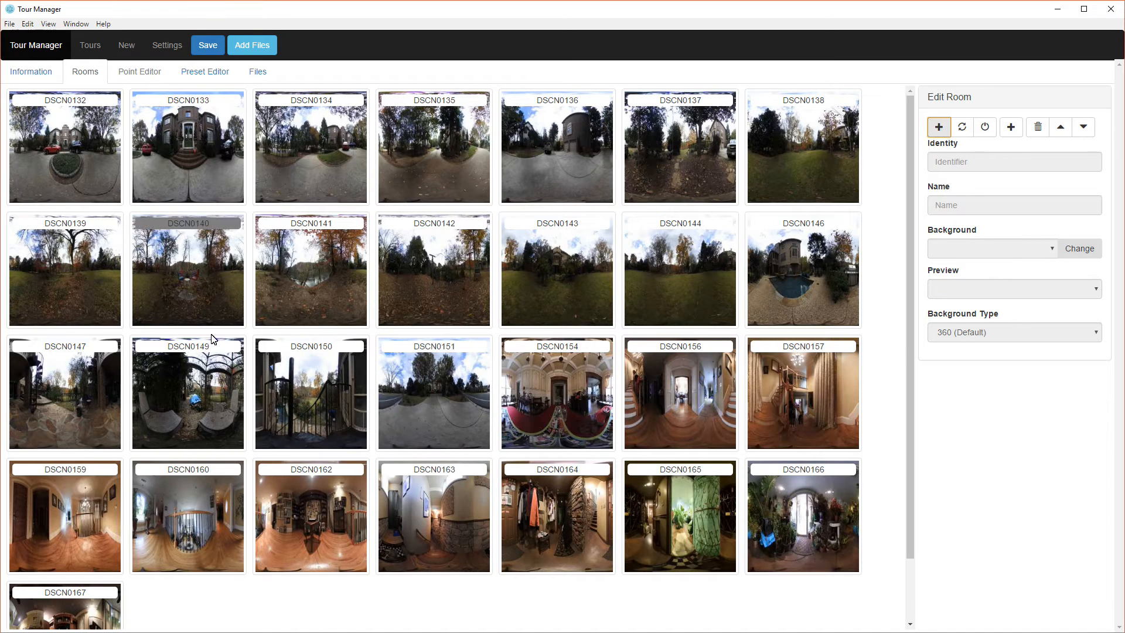
- Review the tour's list of imported files and the thumbnails of the generated rooms
left_click(258, 72)
scroll(191, 273, "down", 10)
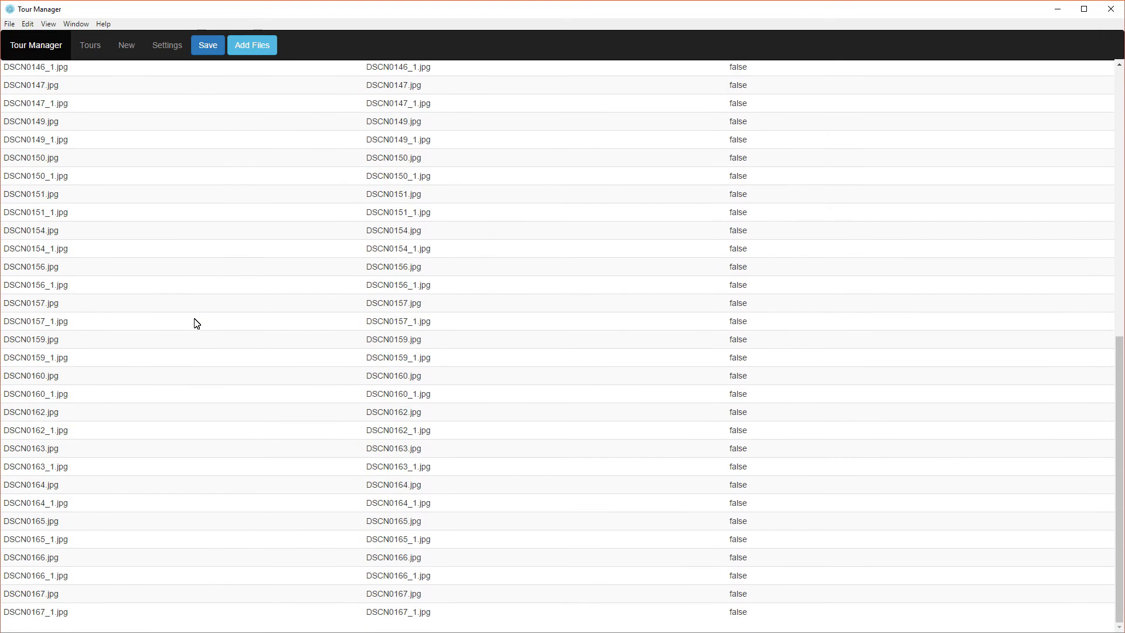
scroll(194, 322, "up", 10)
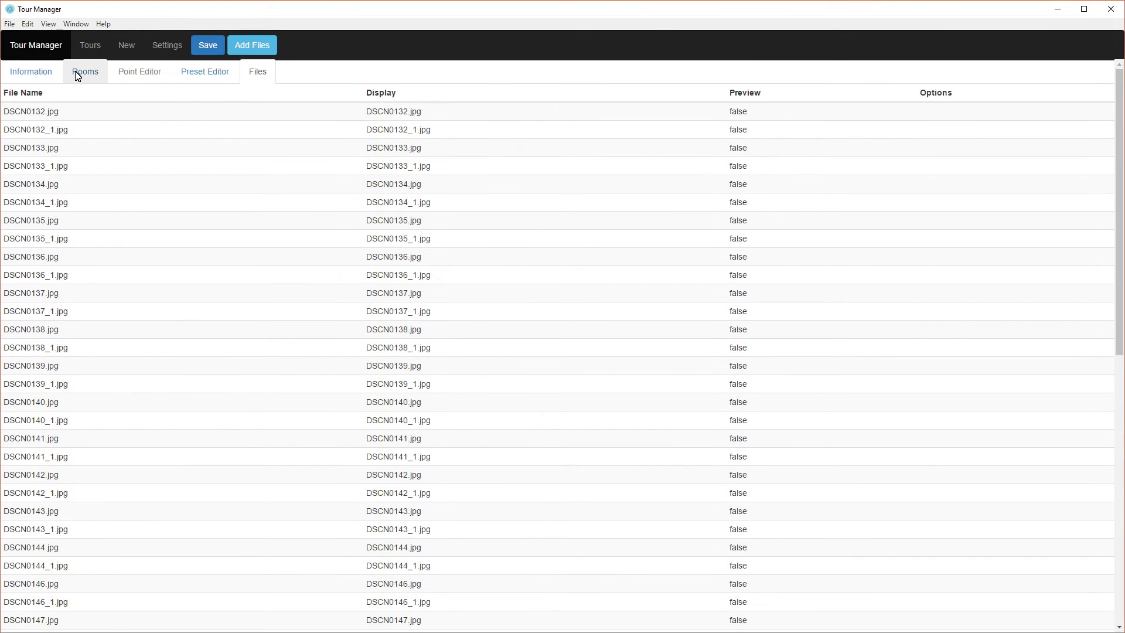
left_click(79, 72)
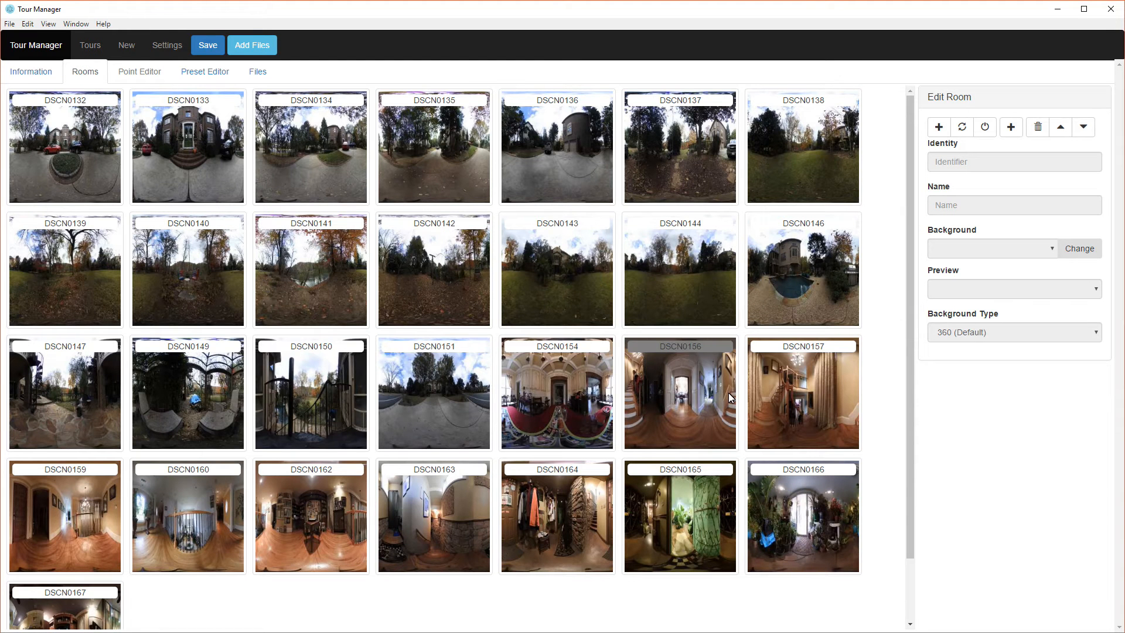
scroll(345, 446, "down", 2)
scroll(305, 405, "up", 2)
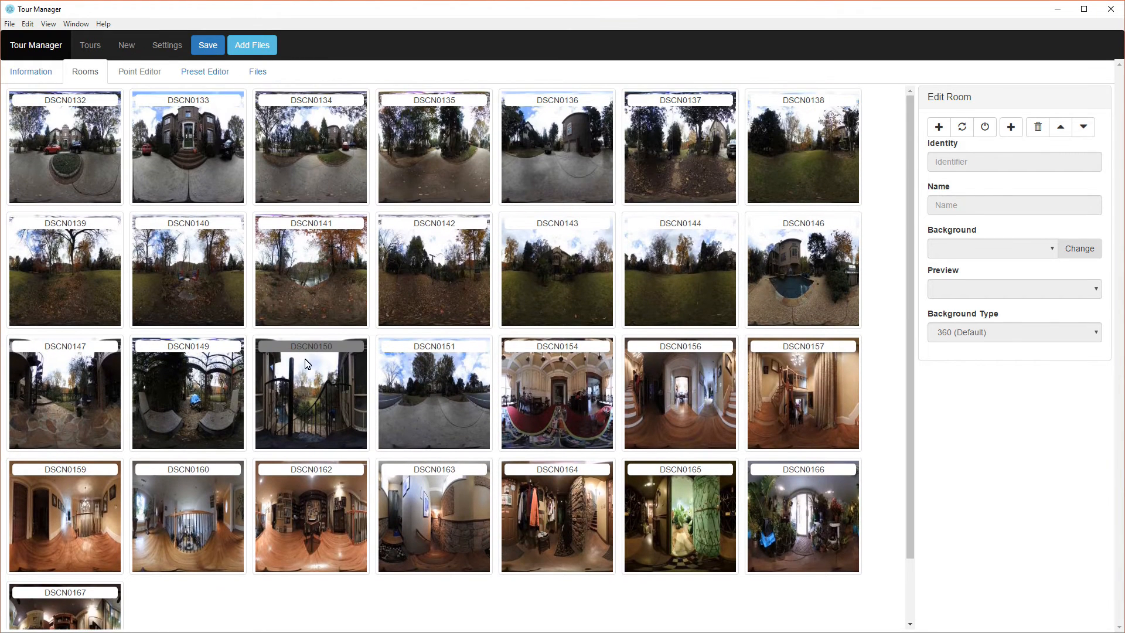
scroll(282, 373, "down", 2)
scroll(293, 373, "up", 2)
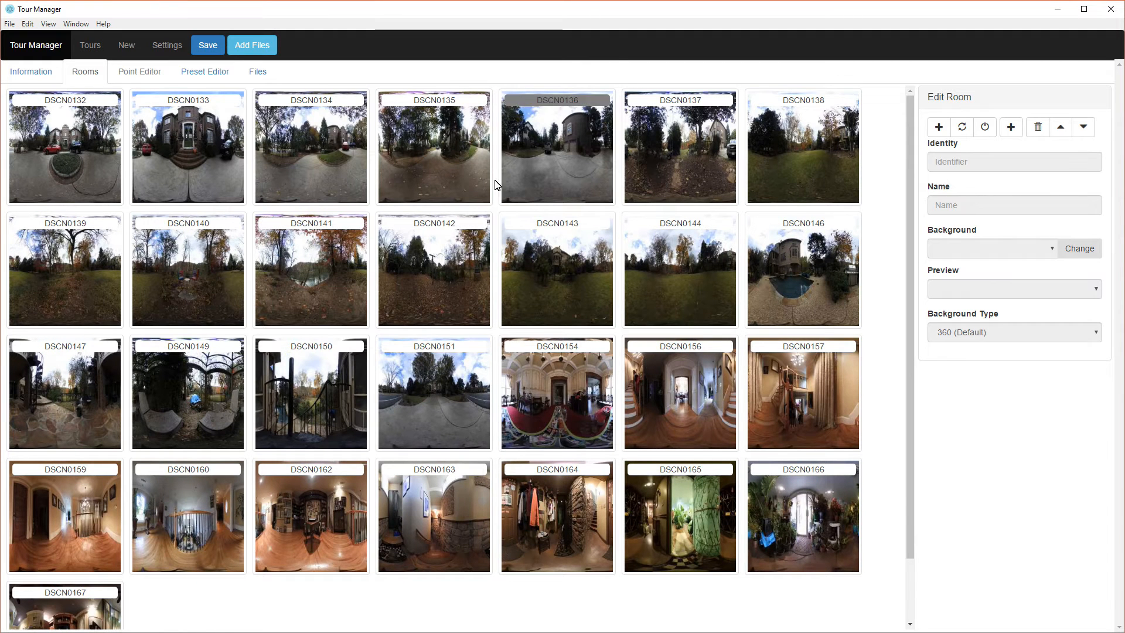
- Move room DSCN0151 up to the first position in the room order, ahead of DSCN0132
scroll(346, 275, "down", 2)
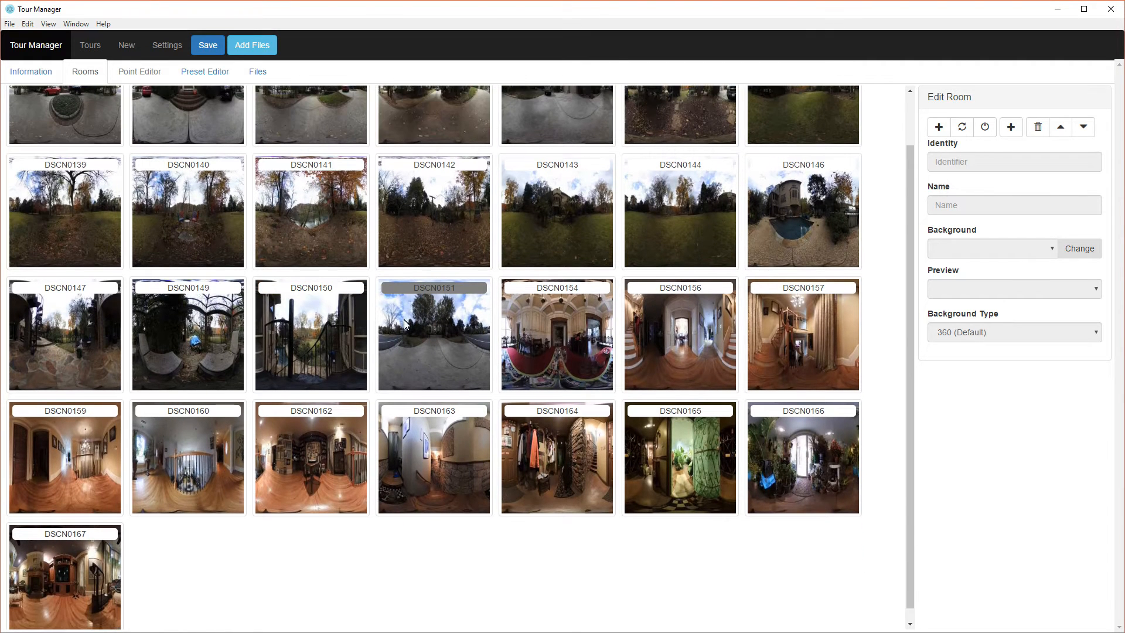
left_click(422, 324)
scroll(582, 335, "up", 2)
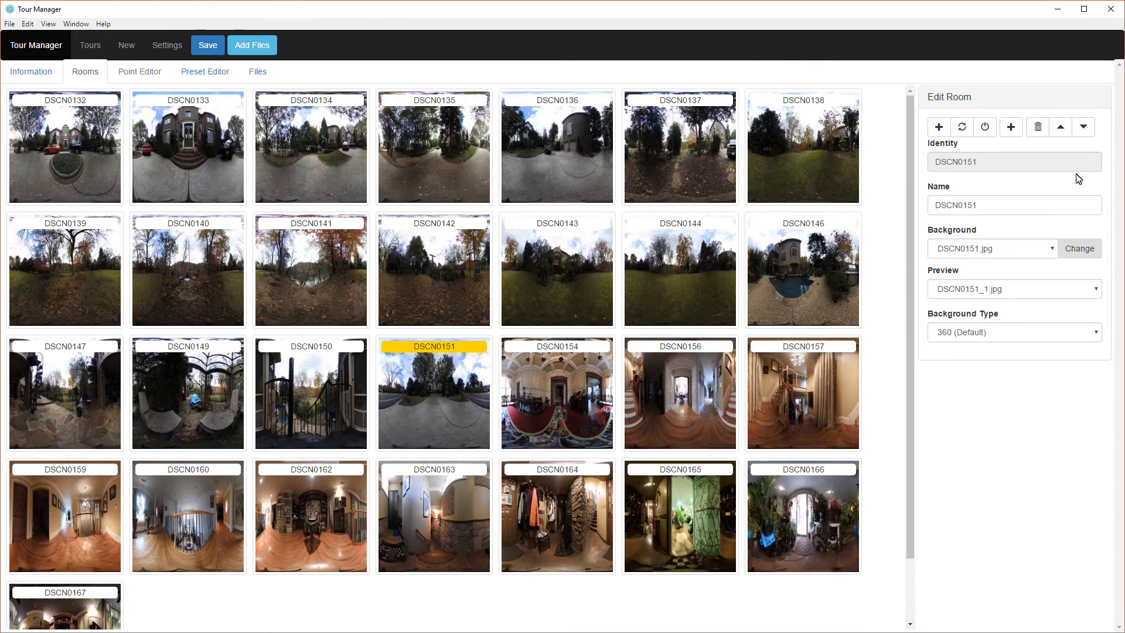
left_click(1060, 127)
left_click(1061, 126)
left_click(1061, 126)
left_click(1061, 127)
left_click(1061, 126)
left_click(1061, 127)
left_click(1060, 127)
left_click(1061, 127)
left_click(1061, 127)
left_click(1060, 127)
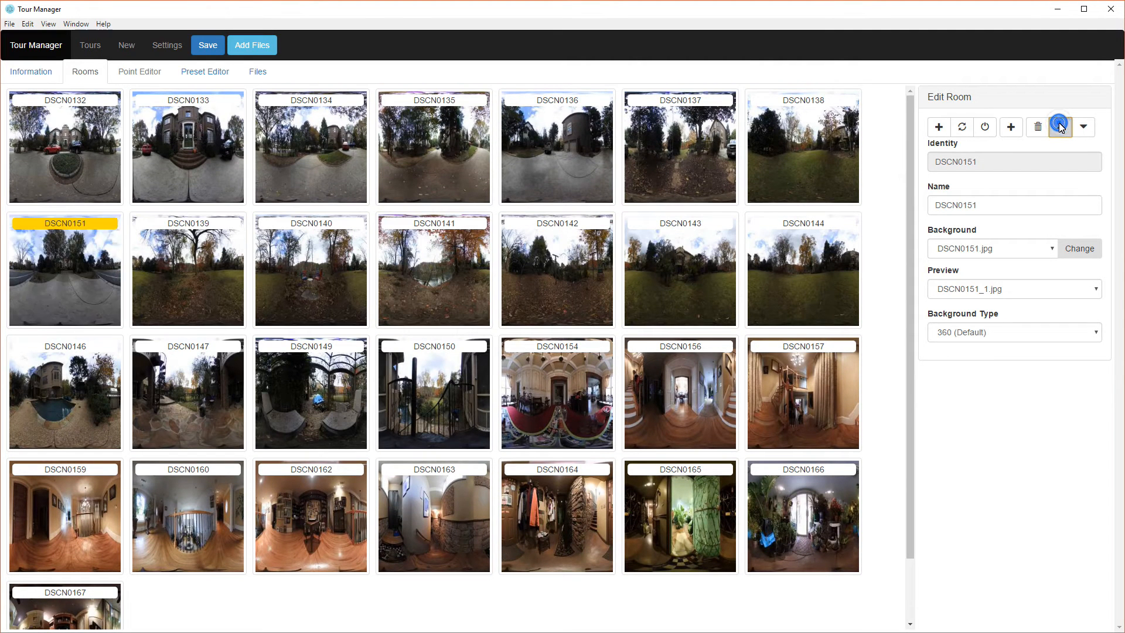
double_click(1061, 127)
left_click(1061, 127)
left_click(1061, 126)
left_click(1061, 127)
left_click(1061, 127)
left_click(1061, 126)
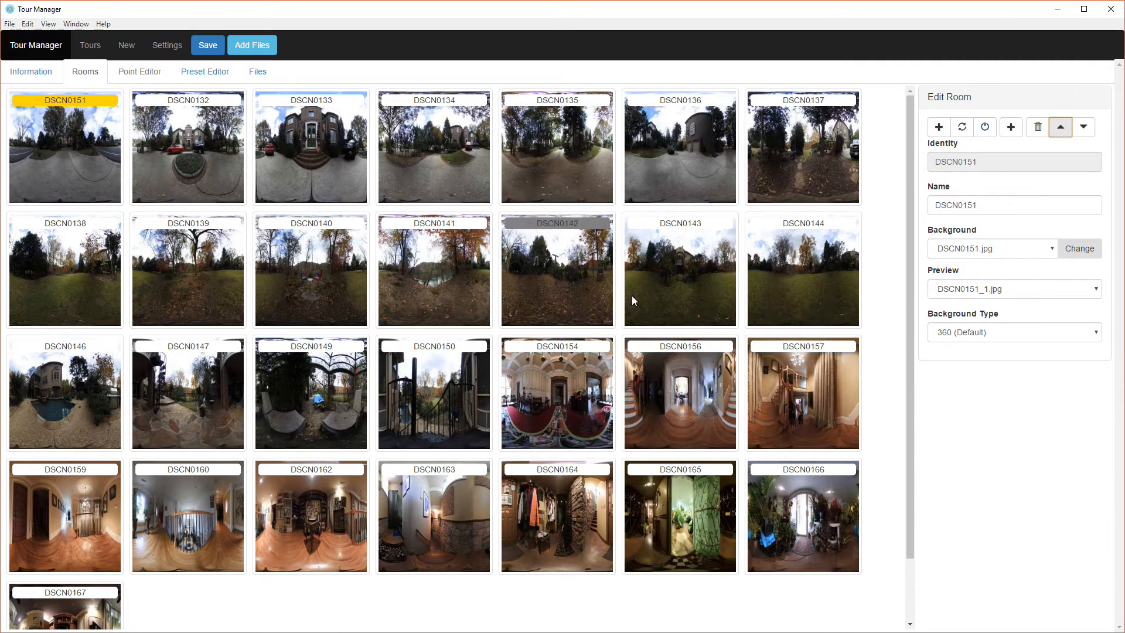
- Move room DSCN0165 up in the order so it sits between DSCN0150 and DSCN0154
scroll(457, 410, "down", 1)
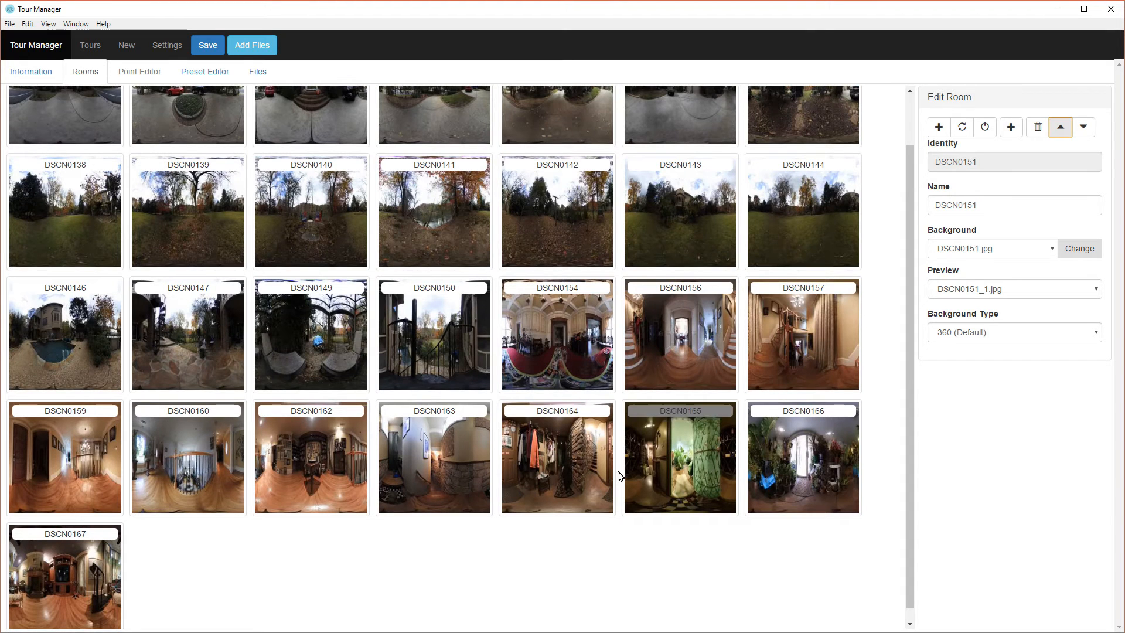
left_click(667, 463)
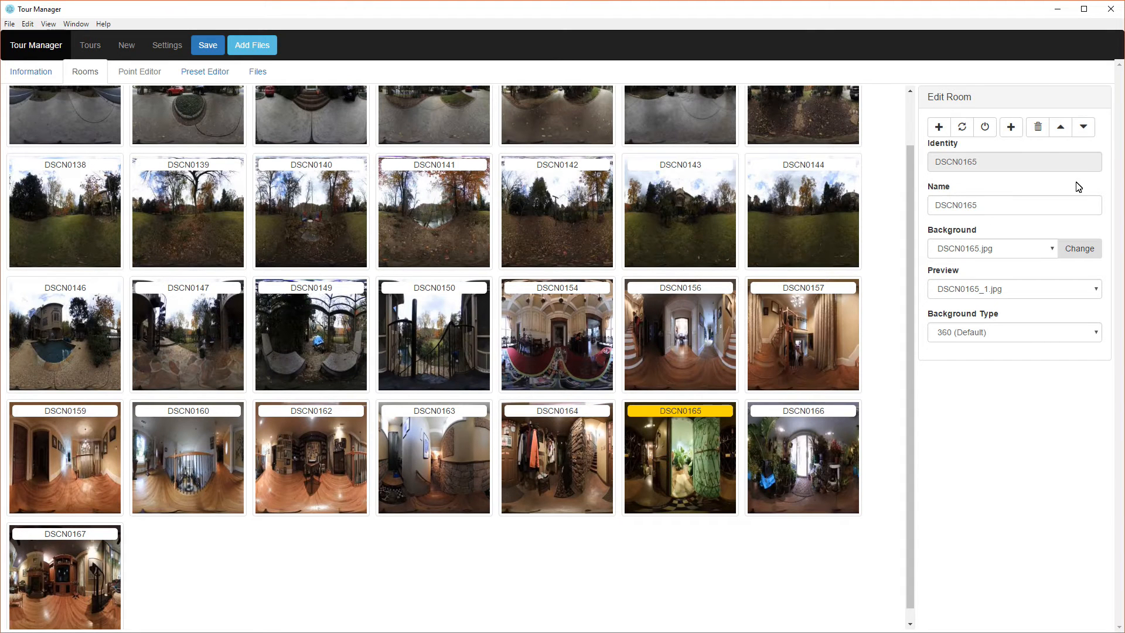
left_click(1059, 131)
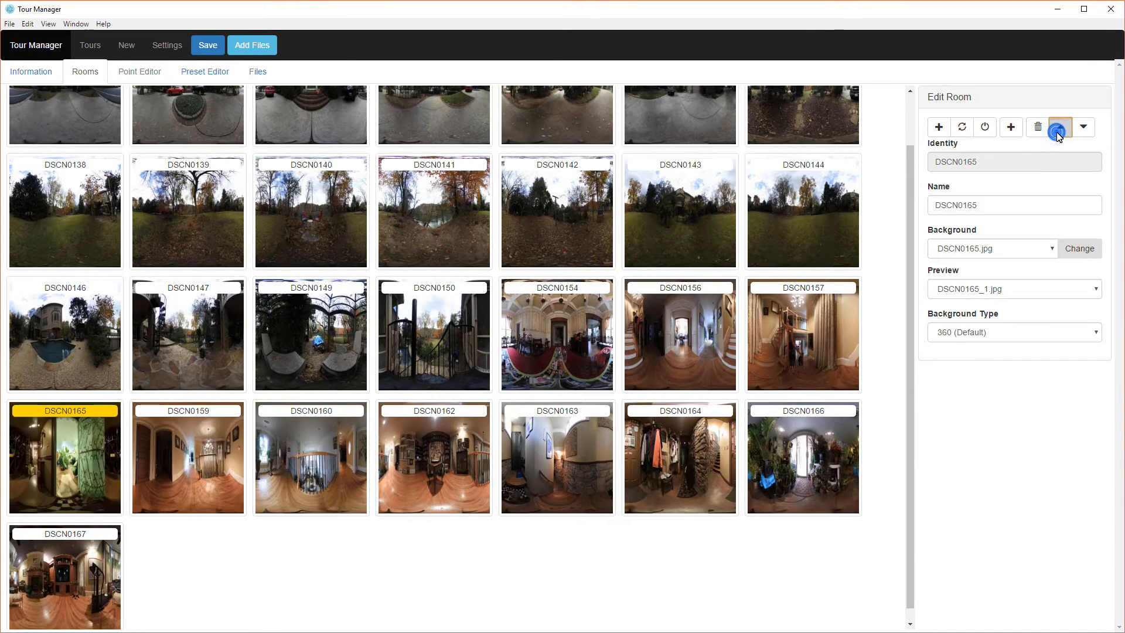
left_click(1059, 131)
- Move room DSCN0166 up in the order so it sits between DSCN0150 and DSCN0165
left_click(804, 469)
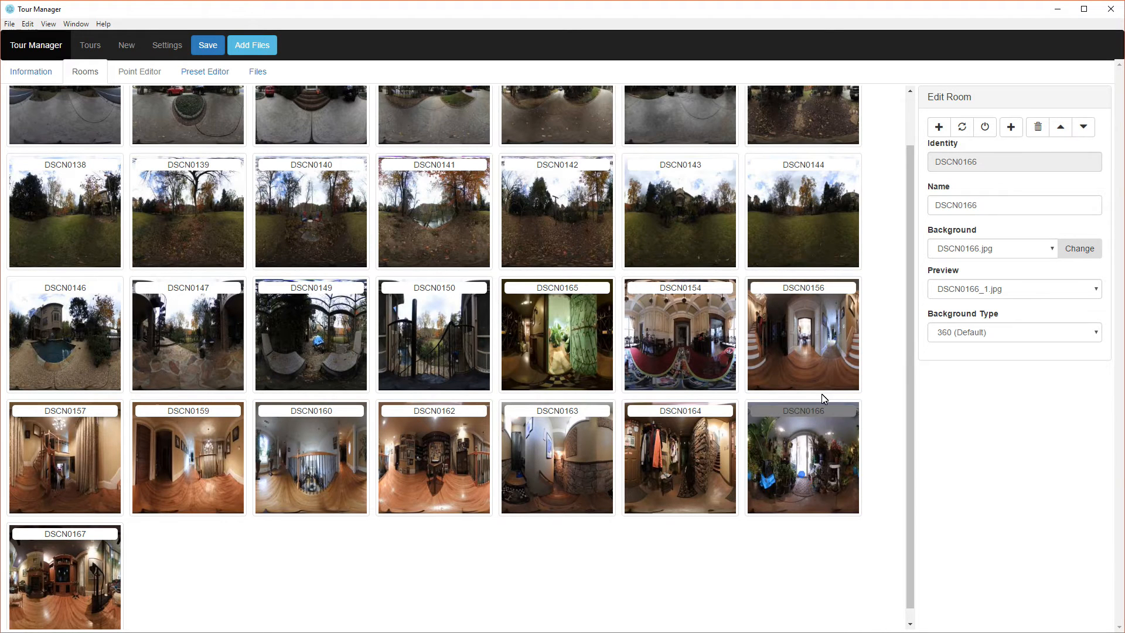
left_click(1059, 133)
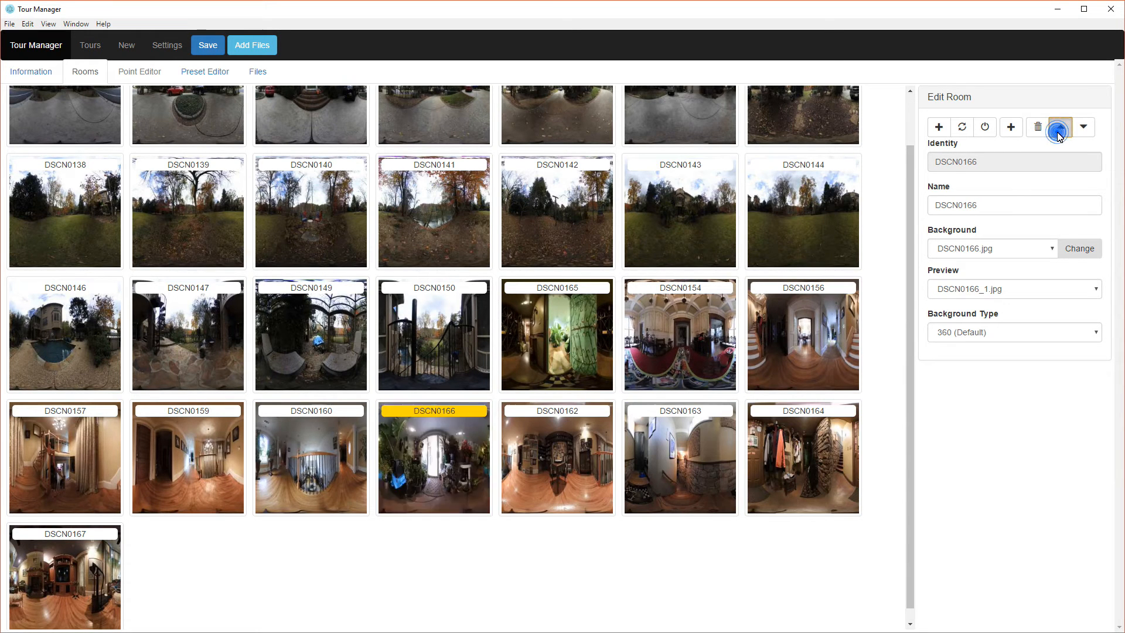
left_click(1059, 132)
left_click(1059, 133)
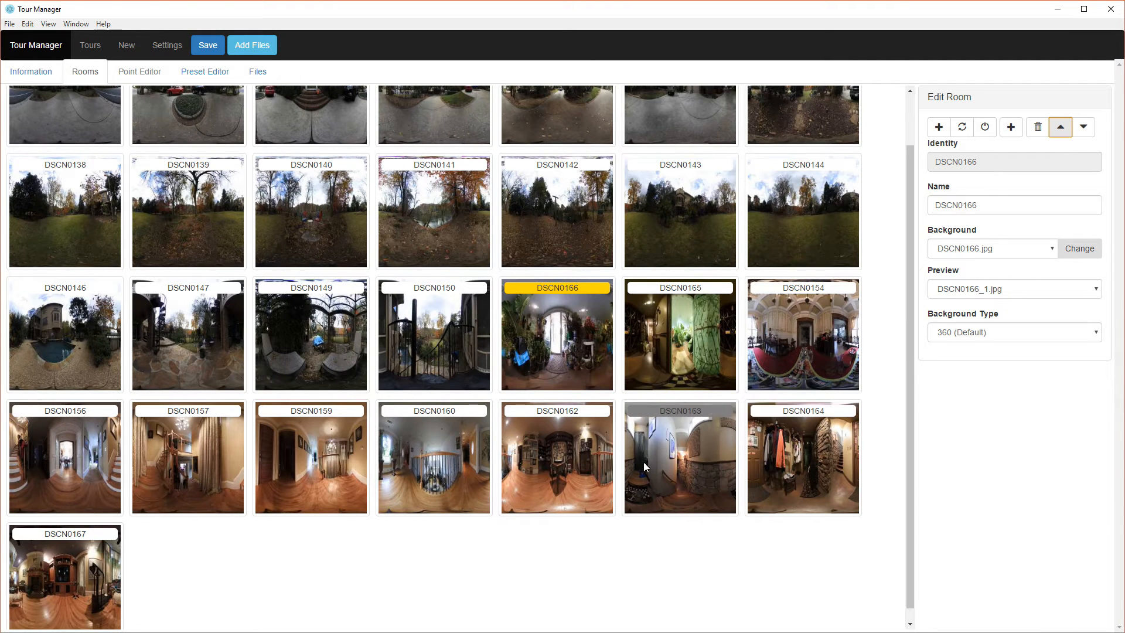
- Move room DSCN0164 up in the order so it sits between DSCN0165 and DSCN0154
left_click(796, 462)
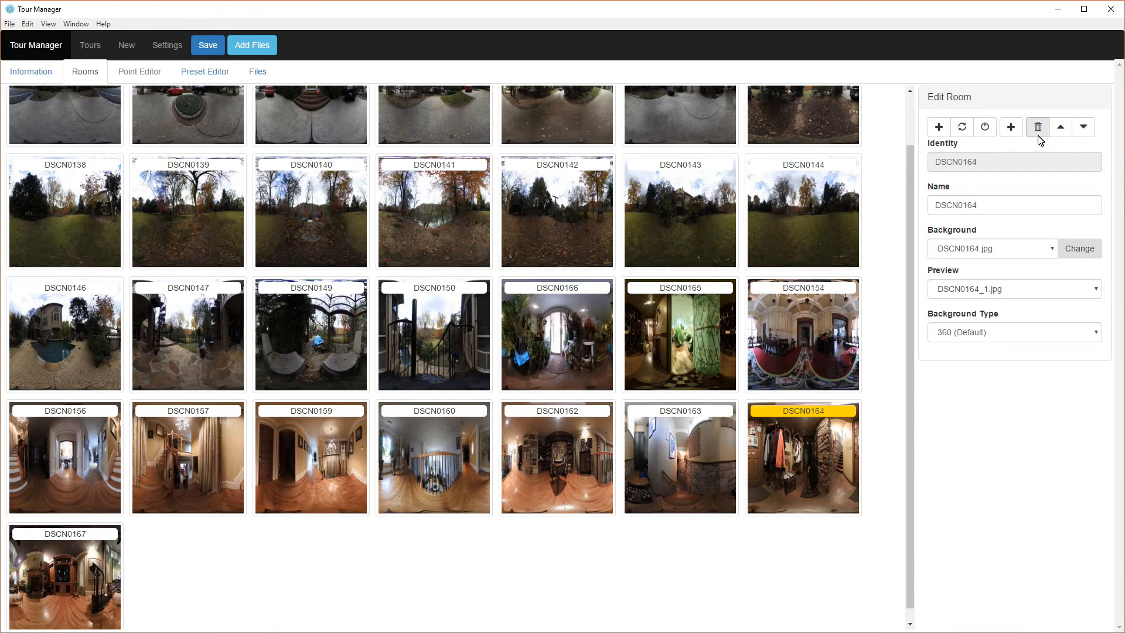
left_click(1061, 128)
left_click(1061, 128)
left_click(1061, 128)
left_click(1061, 127)
left_click(1061, 128)
left_click(1061, 127)
left_click(1061, 128)
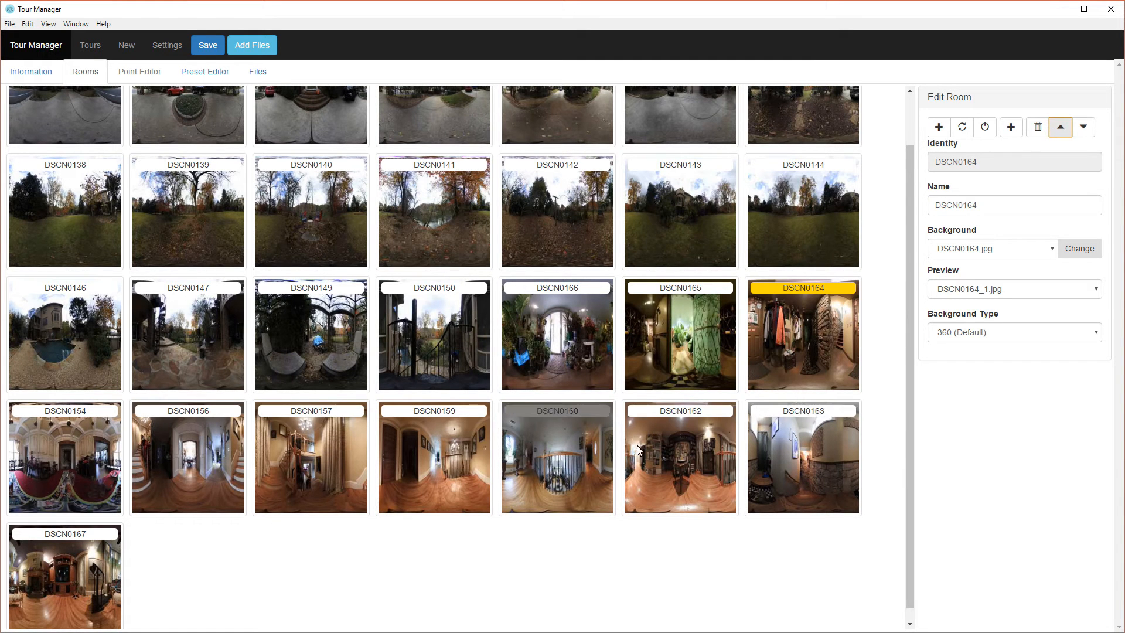
- Move room DSCN0163 up in the order so it sits between DSCN0164 and DSCN0154
left_click(776, 450)
left_click(1067, 132)
left_click(1066, 133)
left_click(1067, 133)
left_click(1067, 133)
left_click(1067, 132)
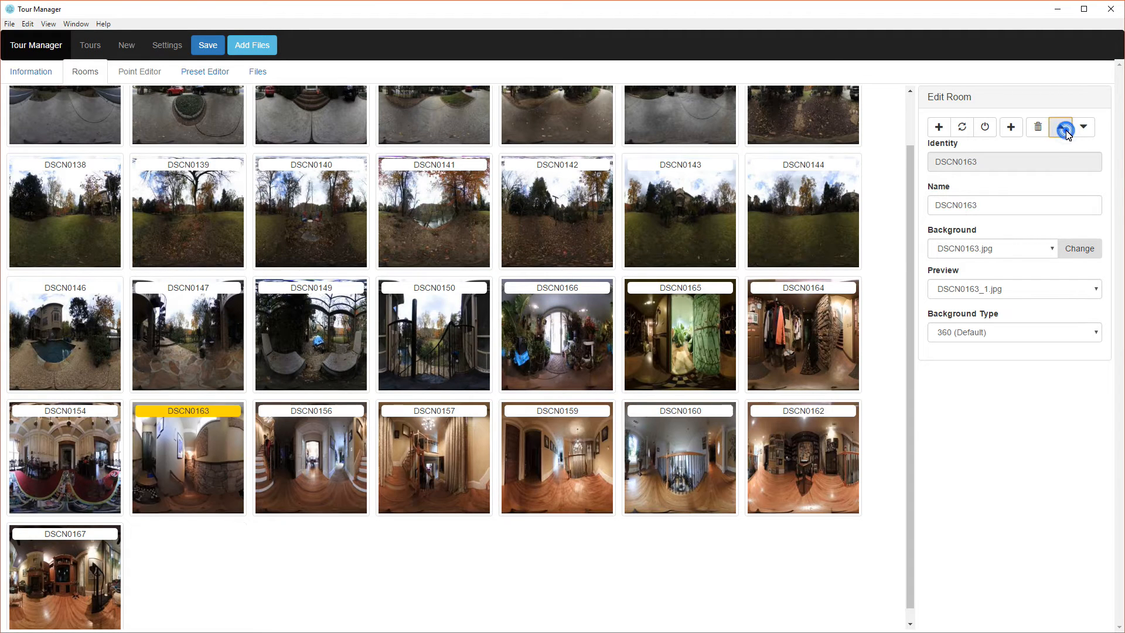
left_click(1067, 133)
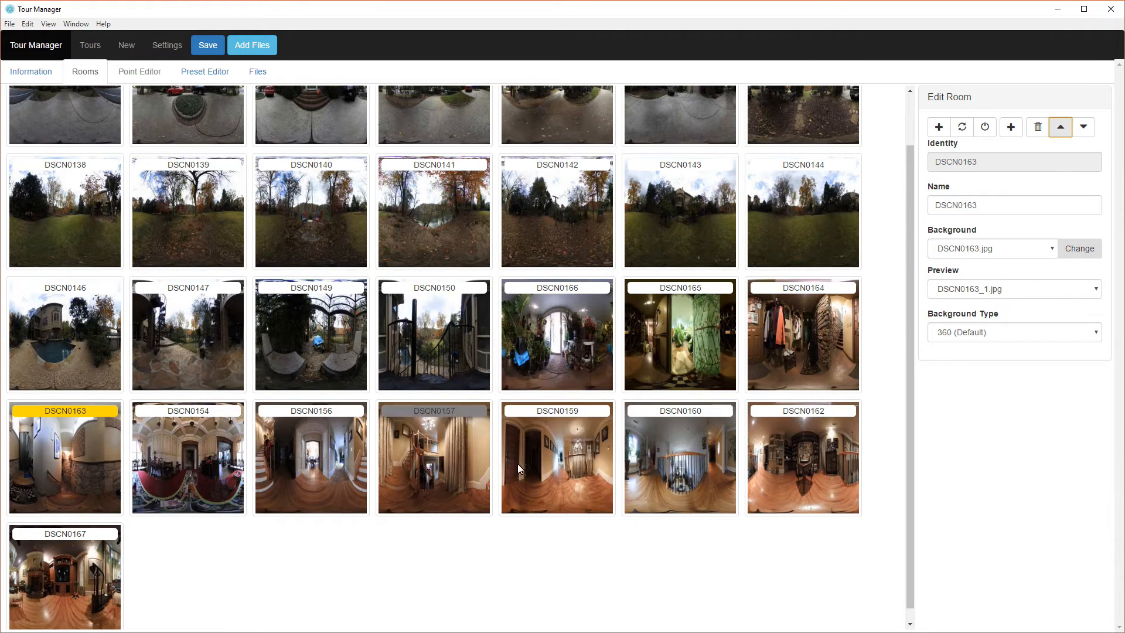
scroll(359, 385, "up", 1)
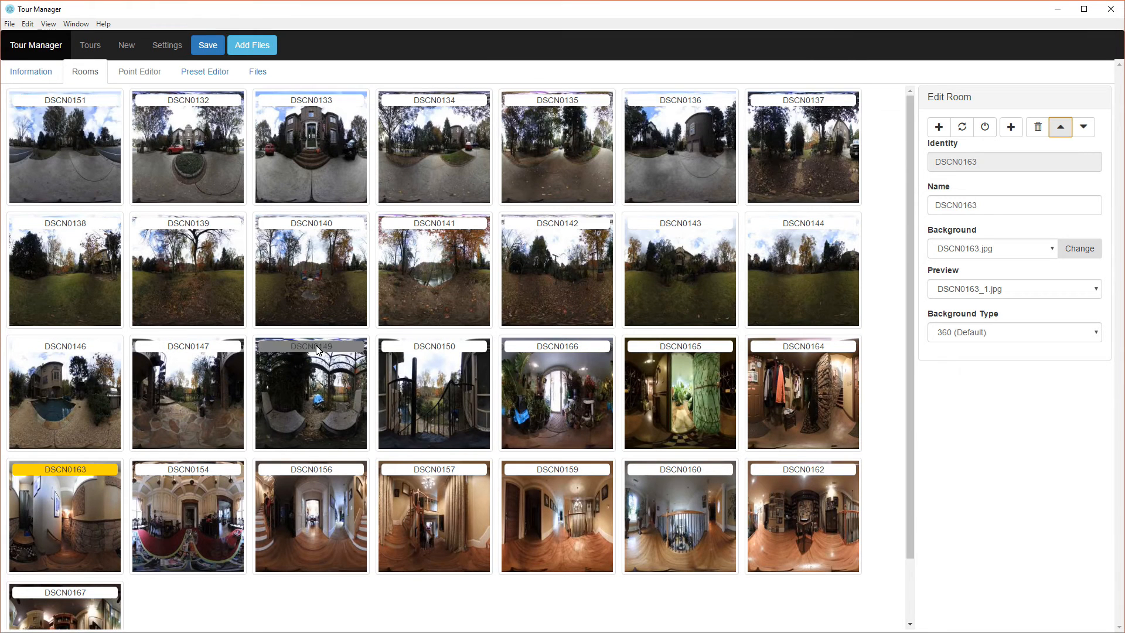
- Open room DSCN0151 in the Point Editor and advance through the rooms to DSCN0134, checking each starting view
left_click(28, 161)
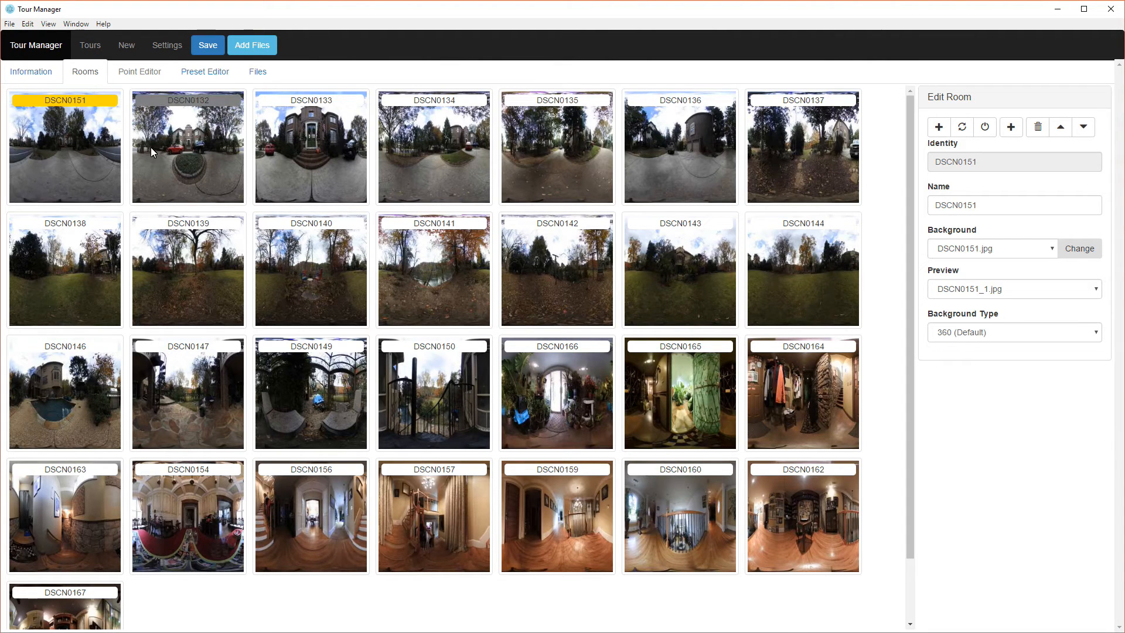
left_click(126, 71)
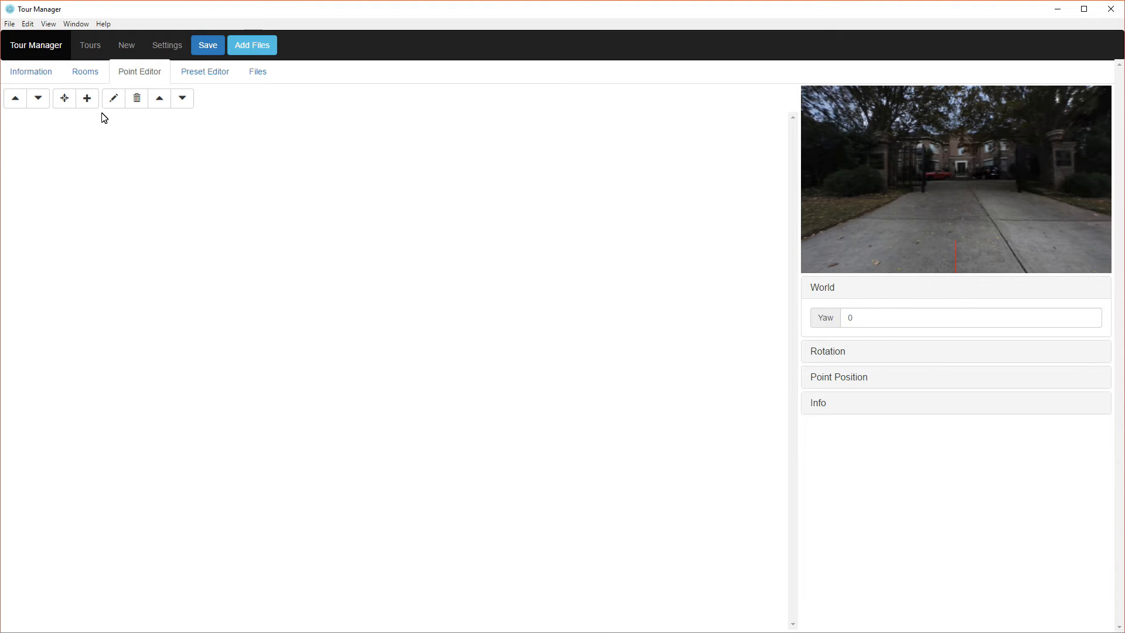
left_click(188, 108)
left_click(38, 101)
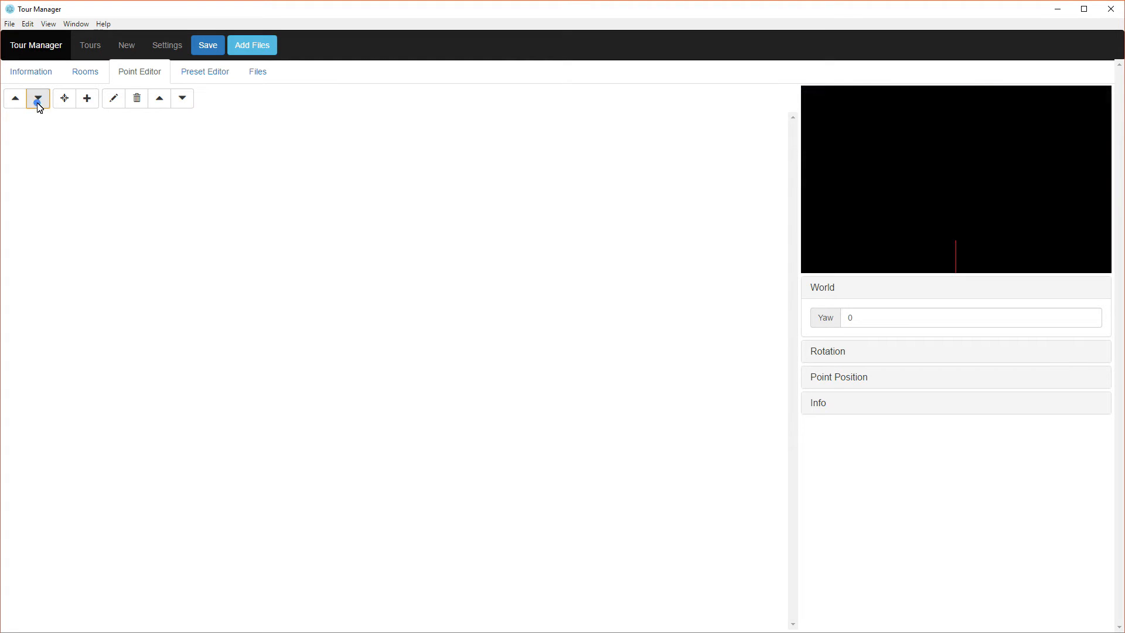
left_click(39, 103)
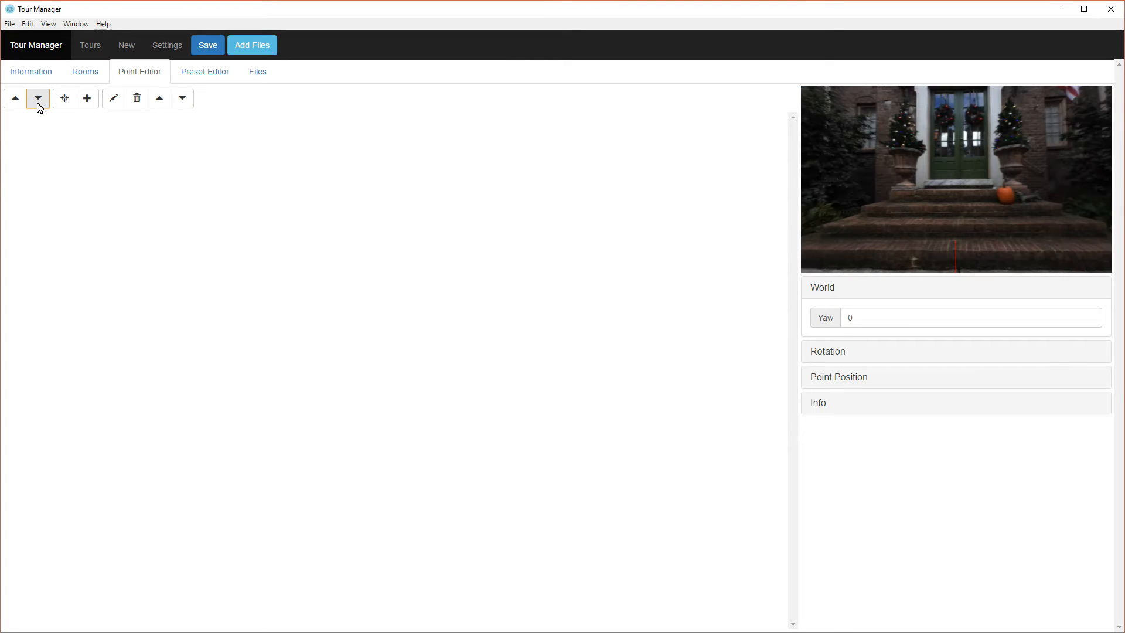
left_click(39, 104)
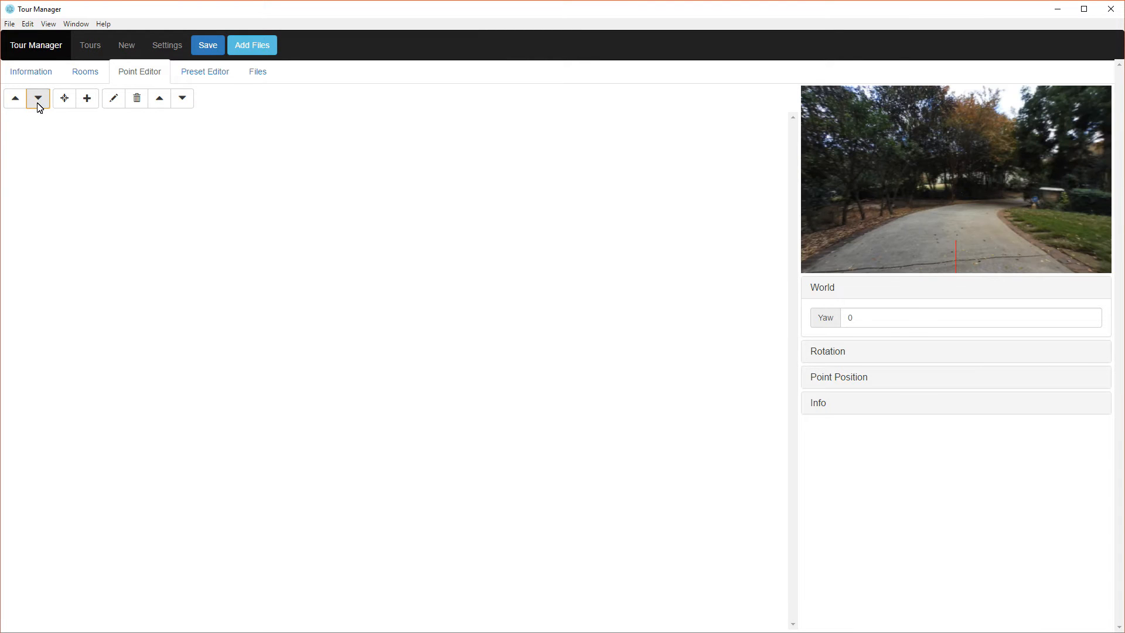
- Set the World yaw of room DSCN0134 to 84 so its starting view faces the house
left_click(917, 317)
key("BackSpace")
type("9")
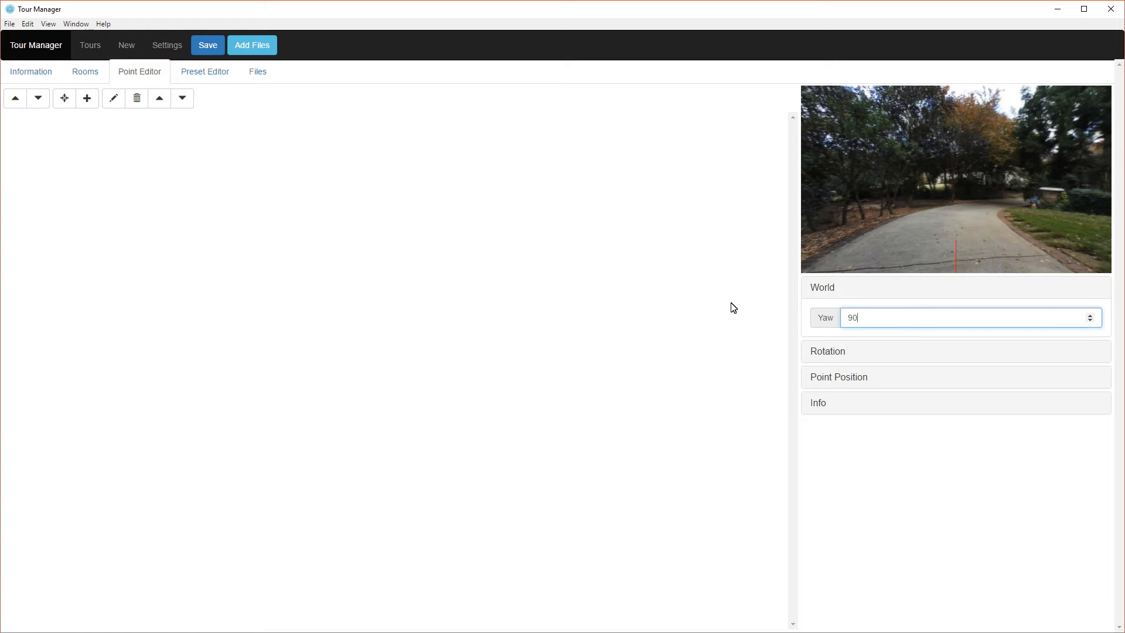
left_click(933, 522)
left_click(929, 319)
left_click(1091, 322)
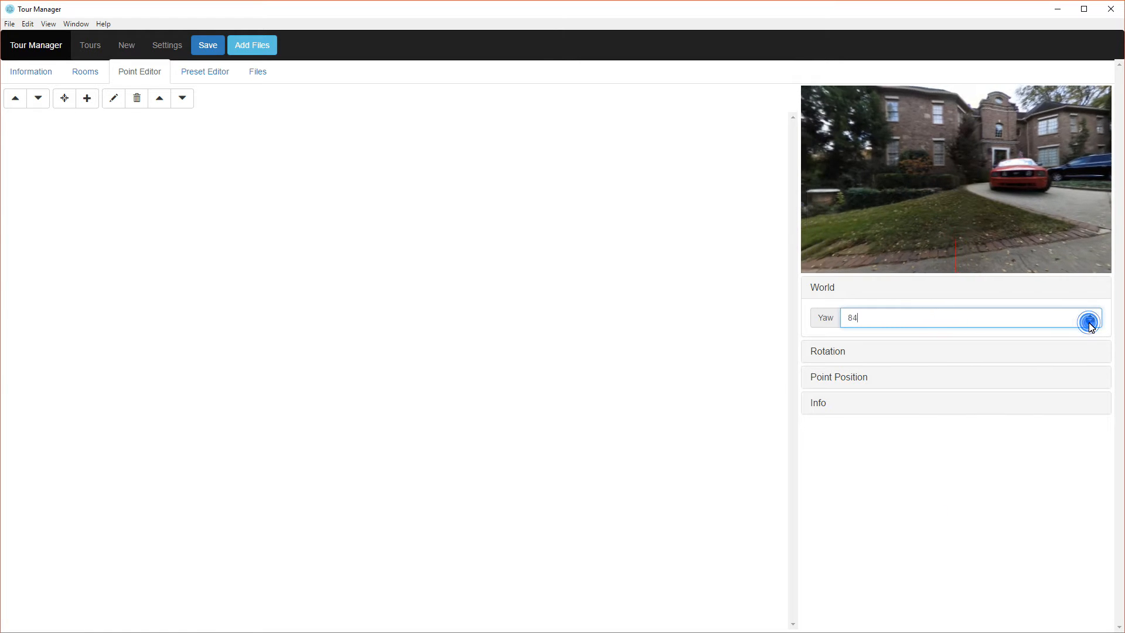
- Advance to room DSCN0135 and set its World yaw to 24, checking the direction in the panorama preview
left_click(38, 98)
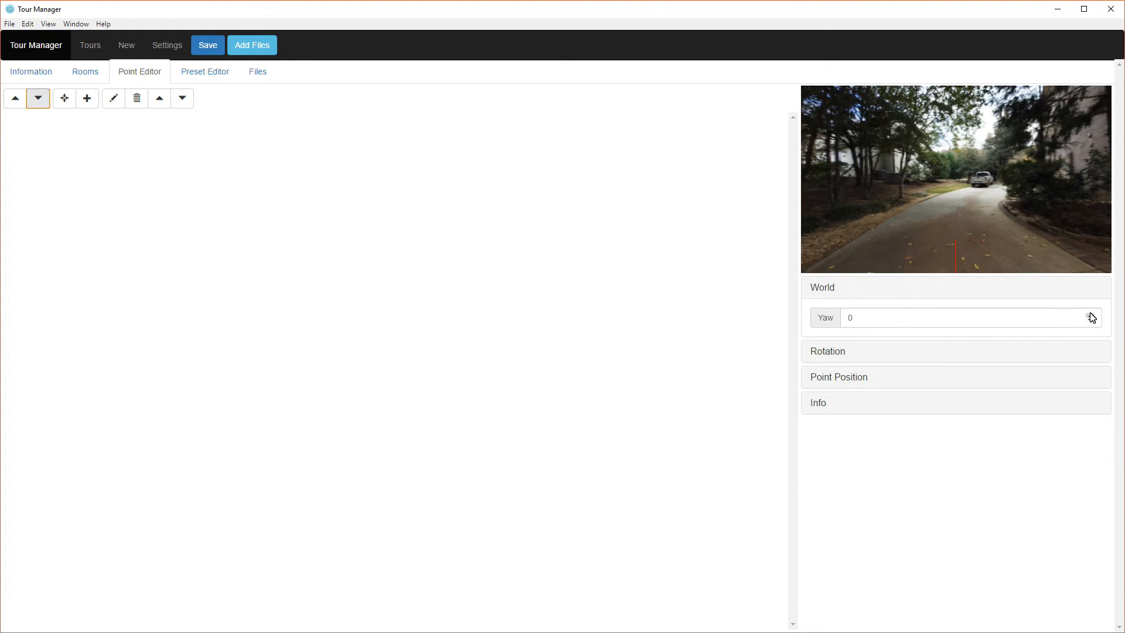
left_click(1091, 318)
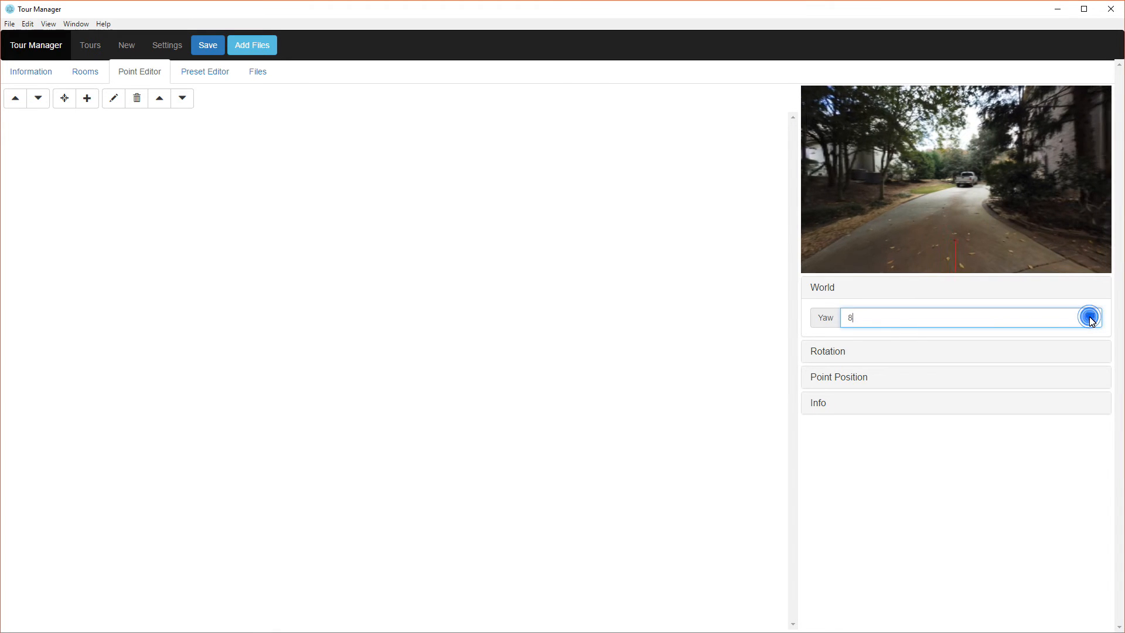
left_click(1089, 317)
left_click(1090, 317)
left_click(1090, 317)
left_click(1089, 317)
left_click(1089, 317)
left_click(1089, 317)
left_click(1090, 317)
left_click_drag(1052, 253, 820, 182)
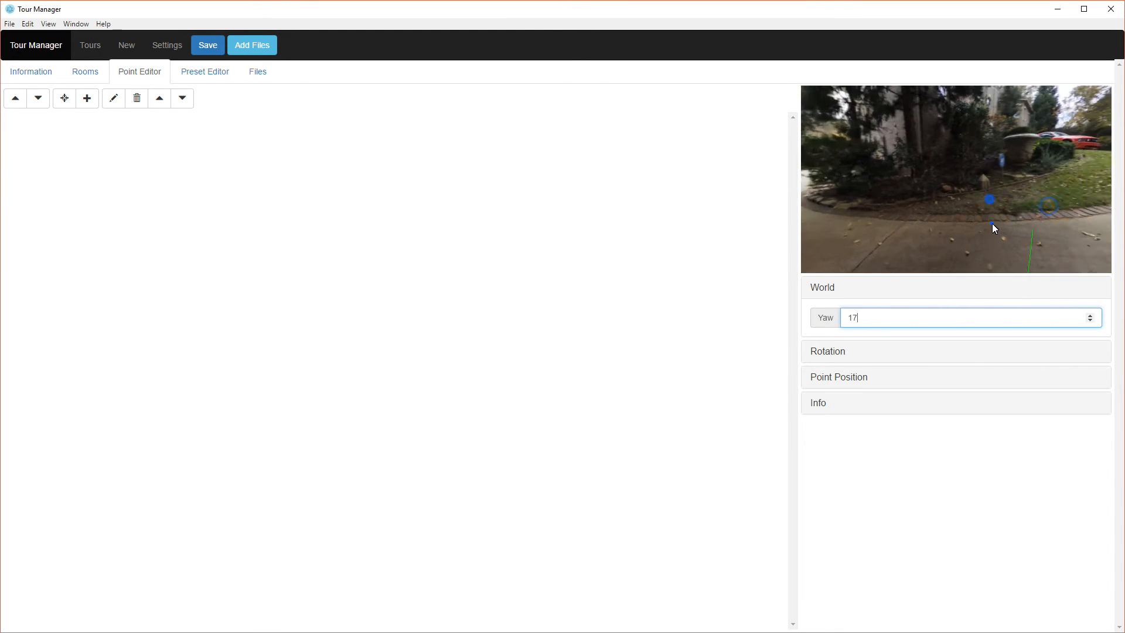
left_click_drag(970, 223, 932, 203)
left_click(1089, 317)
left_click(1090, 317)
left_click(1090, 317)
left_click(1090, 317)
left_click(1089, 317)
left_click(1090, 317)
left_click_drag(1034, 228, 1002, 228)
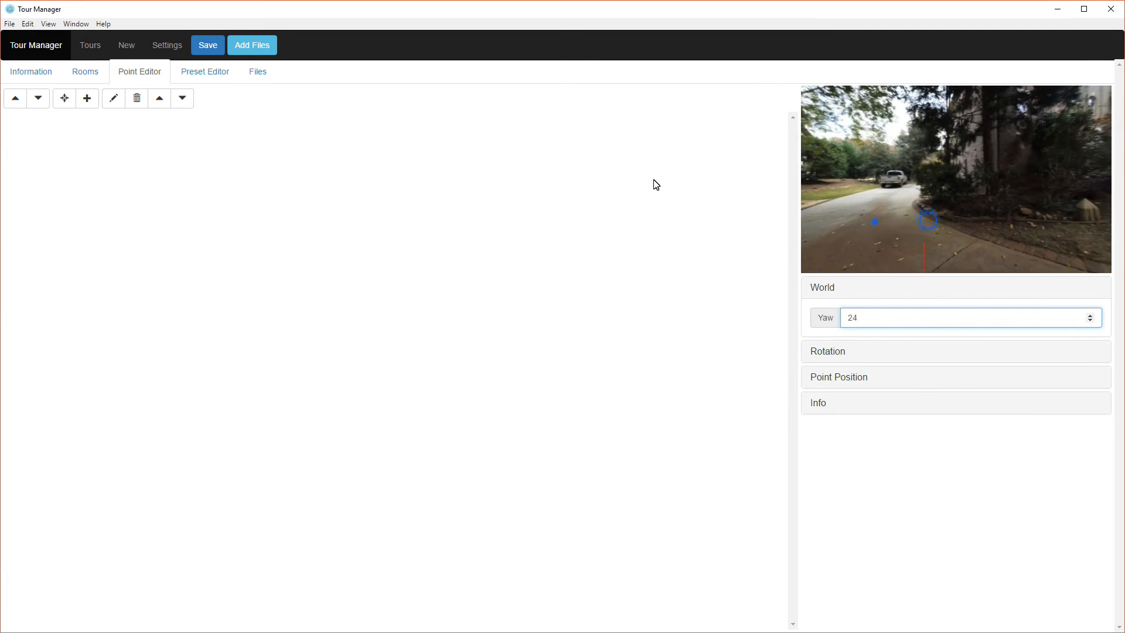
- Advance to room DSCN0136 and decrease its World yaw below 0
left_click(39, 99)
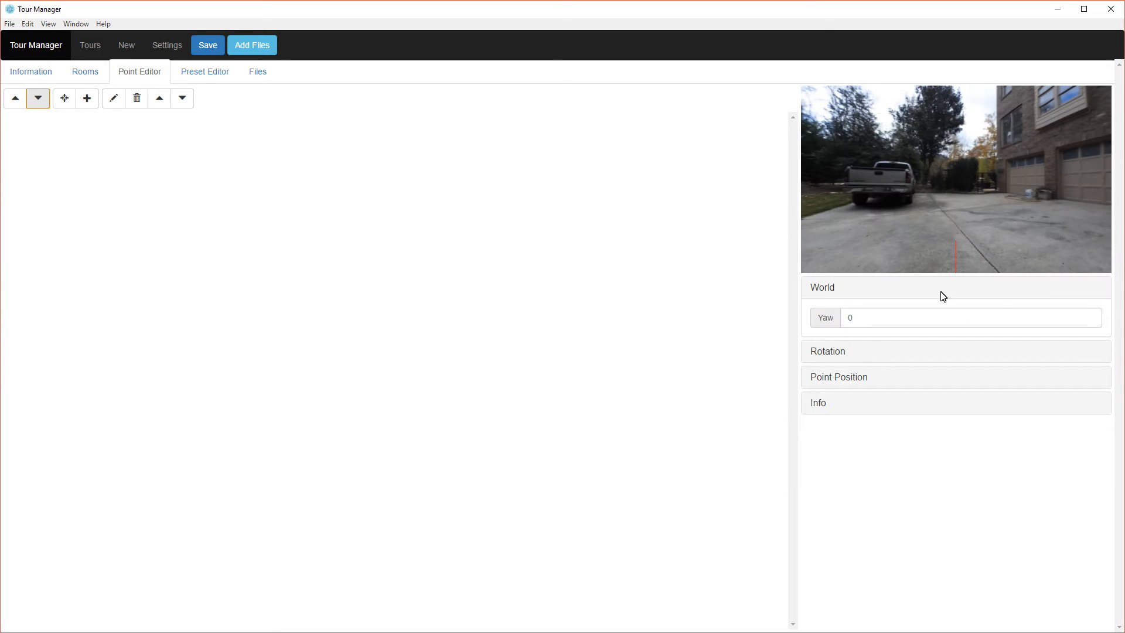
left_click(1090, 323)
left_click(1090, 323)
left_click(1089, 322)
left_click(1090, 322)
left_click(1089, 323)
left_click(1089, 322)
- Skip past room DSCN0137 to DSCN0138 and set its World yaw to -23, checking the direction in the preview
left_click(38, 98)
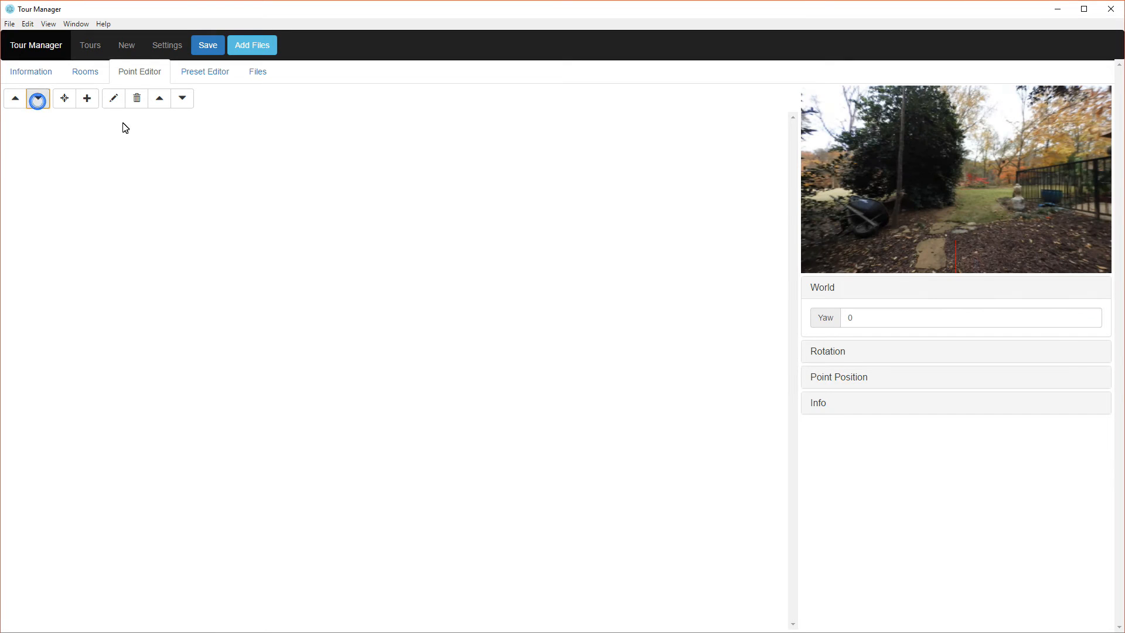
left_click(39, 100)
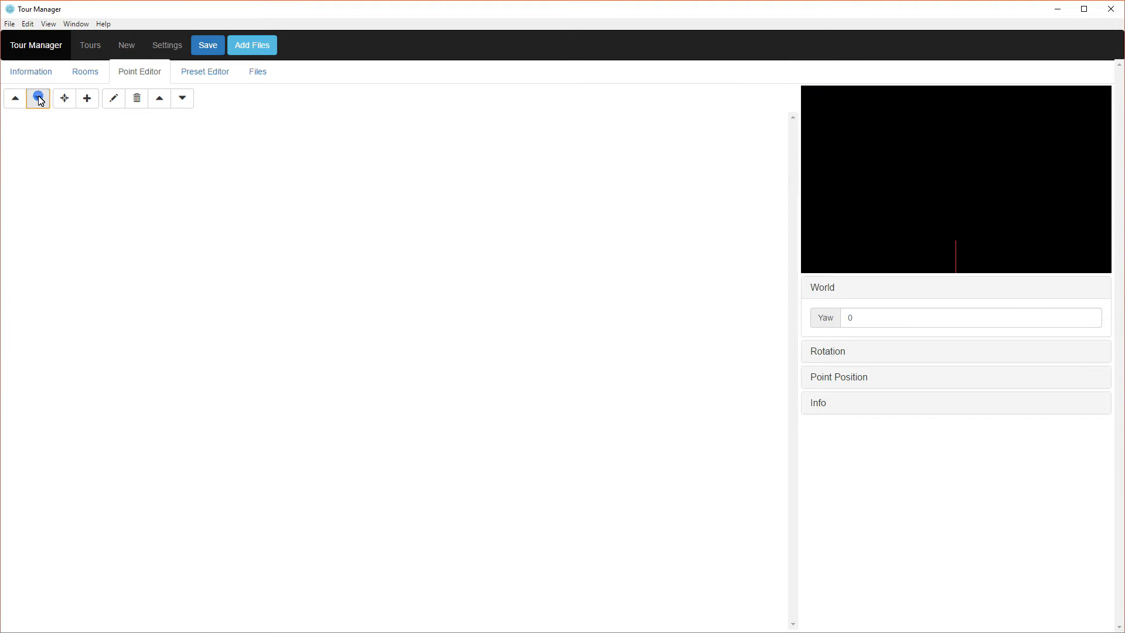
left_click(1089, 323)
left_click(1089, 323)
left_click(1089, 323)
left_click(1090, 322)
left_click(1089, 322)
left_click(1089, 322)
left_click(1090, 323)
left_click(1090, 323)
left_click(1089, 321)
left_click_drag(1020, 191, 932, 157)
left_click_drag(993, 178, 938, 177)
mouse_move(960, 176)
left_mouse_down()
mouse_move(949, 229)
mouse_move(975, 234)
mouse_move(920, 241)
mouse_move(932, 208)
mouse_move(859, 209)
mouse_move(1031, 208)
mouse_move(909, 206)
mouse_move(1018, 235)
mouse_move(987, 213)
mouse_move(994, 221)
left_mouse_up()
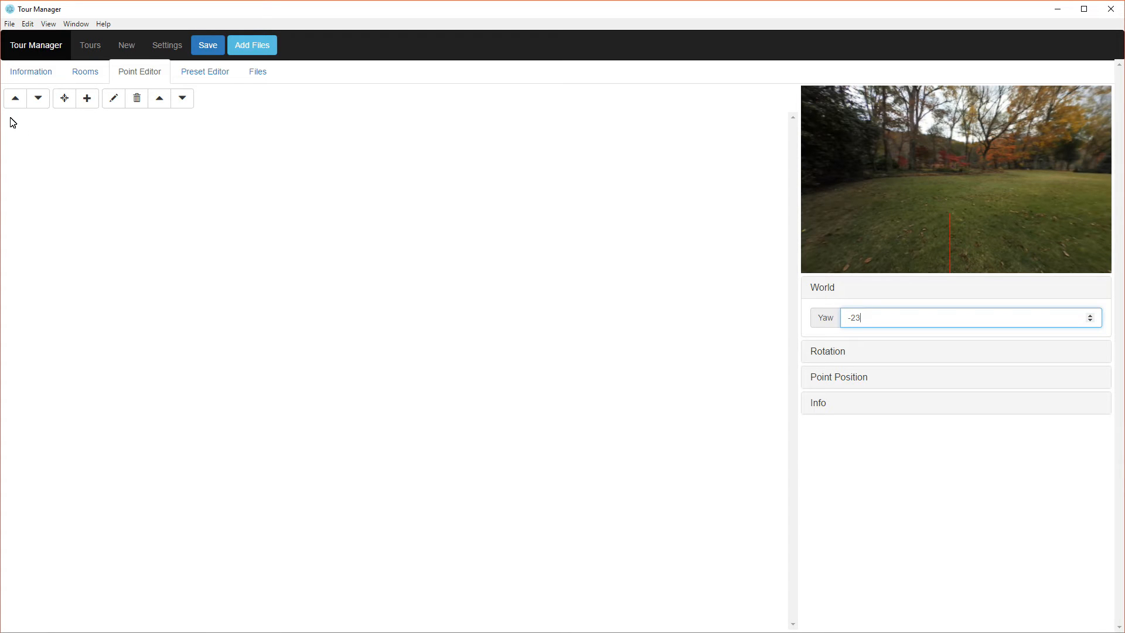
- Advance through the rooms to DSCN0142 and look around its panorama for the forward direction
left_click(39, 100)
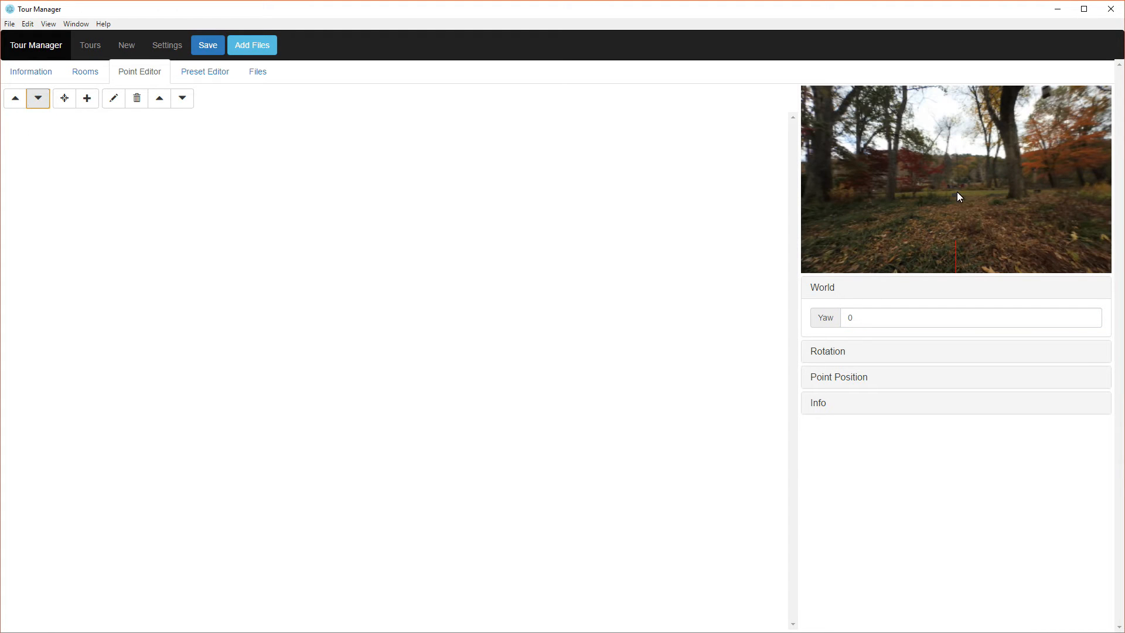
left_click(35, 101)
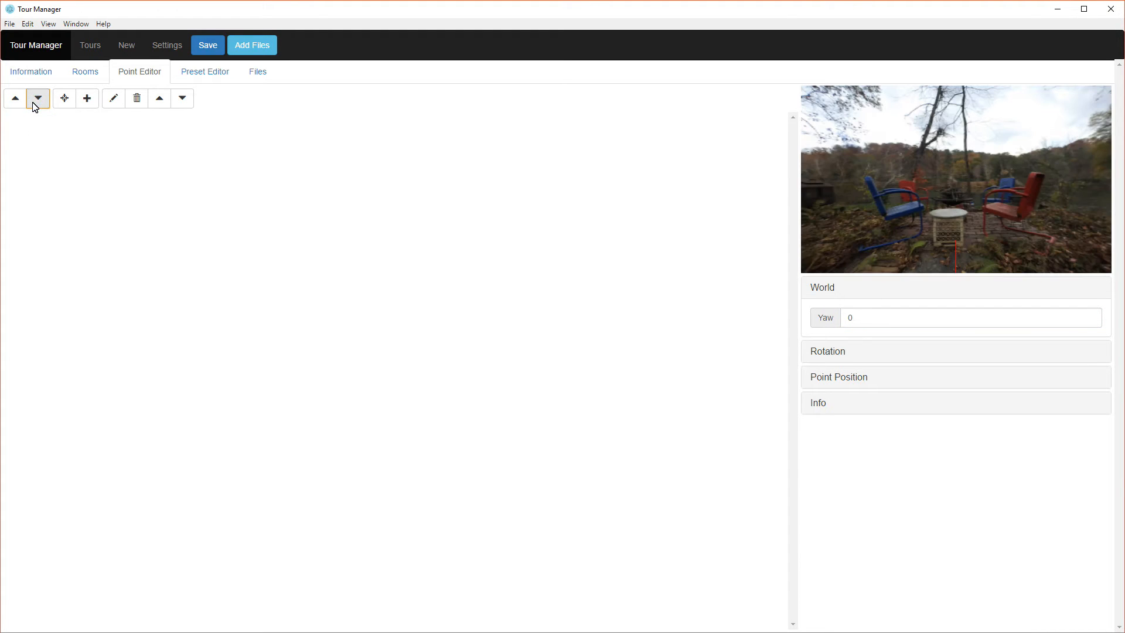
left_click(37, 101)
left_click(37, 101)
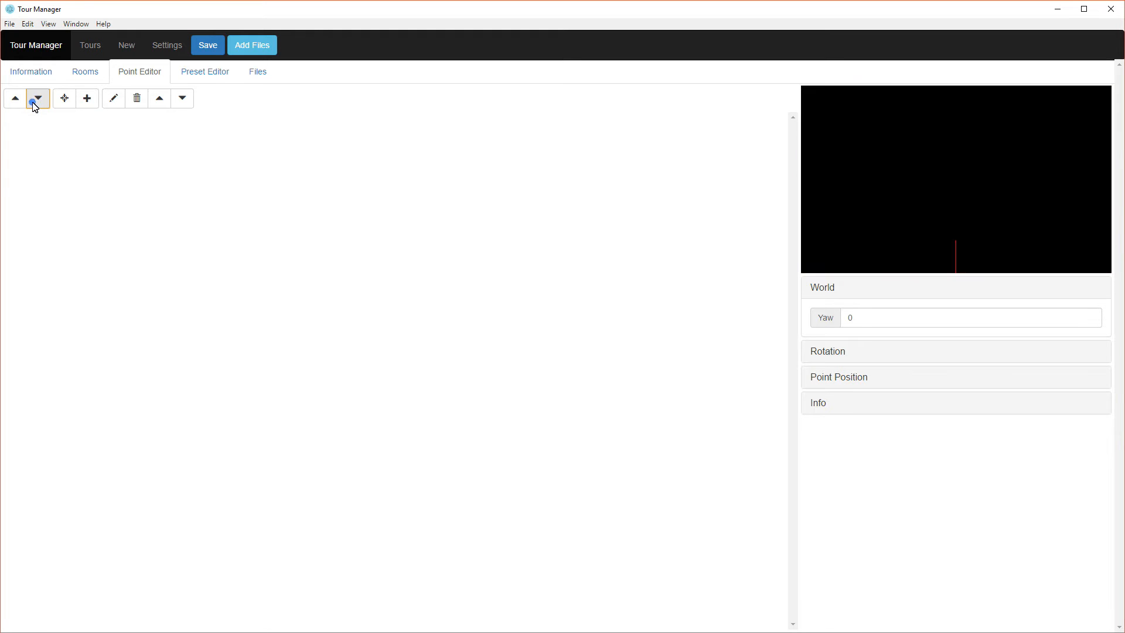
left_click_drag(913, 202, 856, 202)
left_click_drag(990, 198, 834, 206)
mouse_move(1001, 208)
left_mouse_down()
mouse_move(980, 207)
mouse_move(1004, 220)
left_mouse_up()
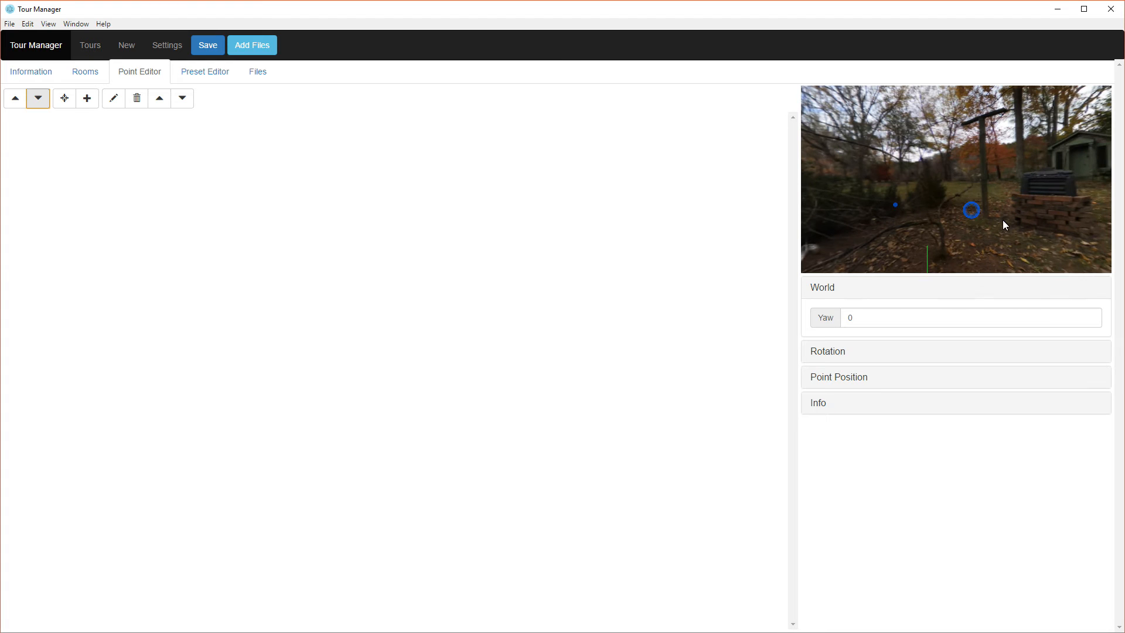
- Set the World yaw of room DSCN0142 to 162, adjusting it against the panorama preview
left_click(913, 319)
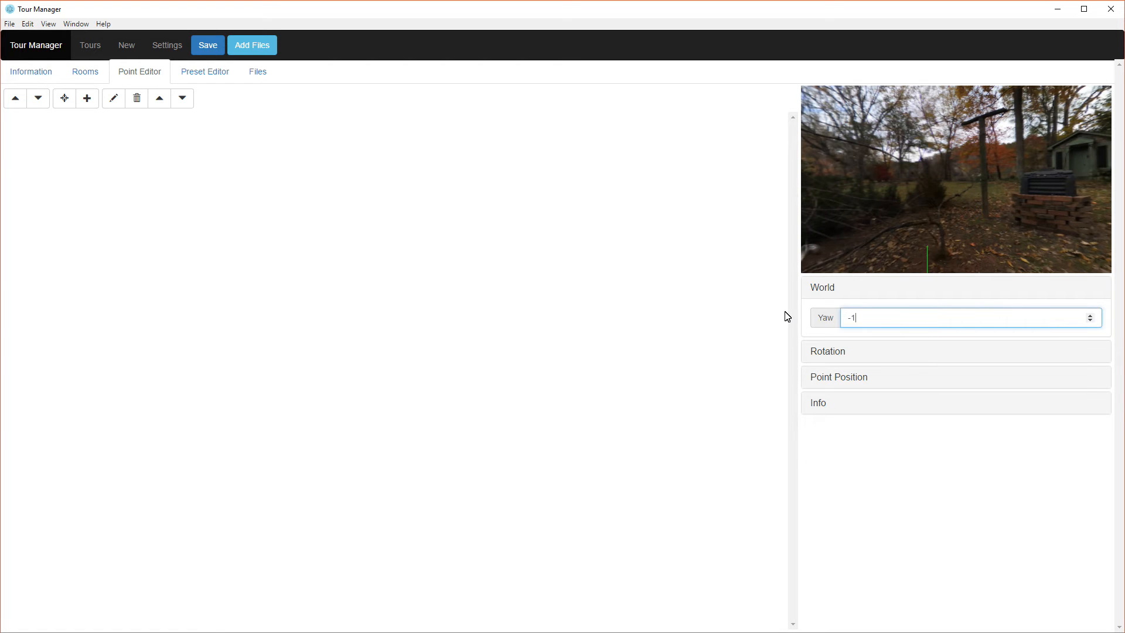
left_click(882, 447)
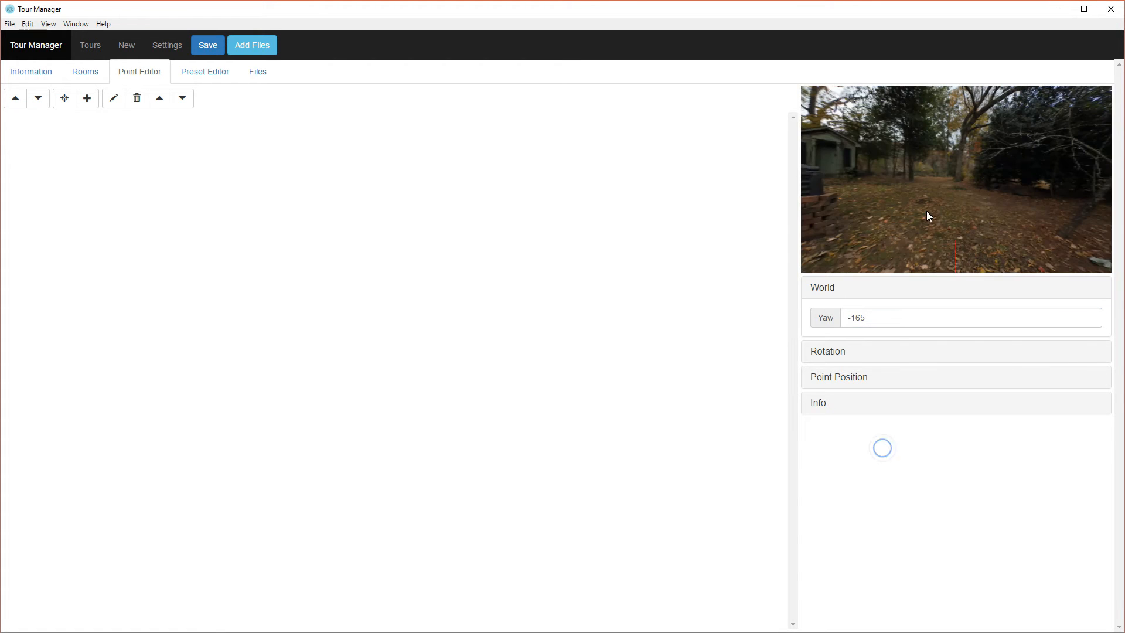
left_click_drag(927, 212, 980, 213)
left_click_drag(870, 317, 861, 323)
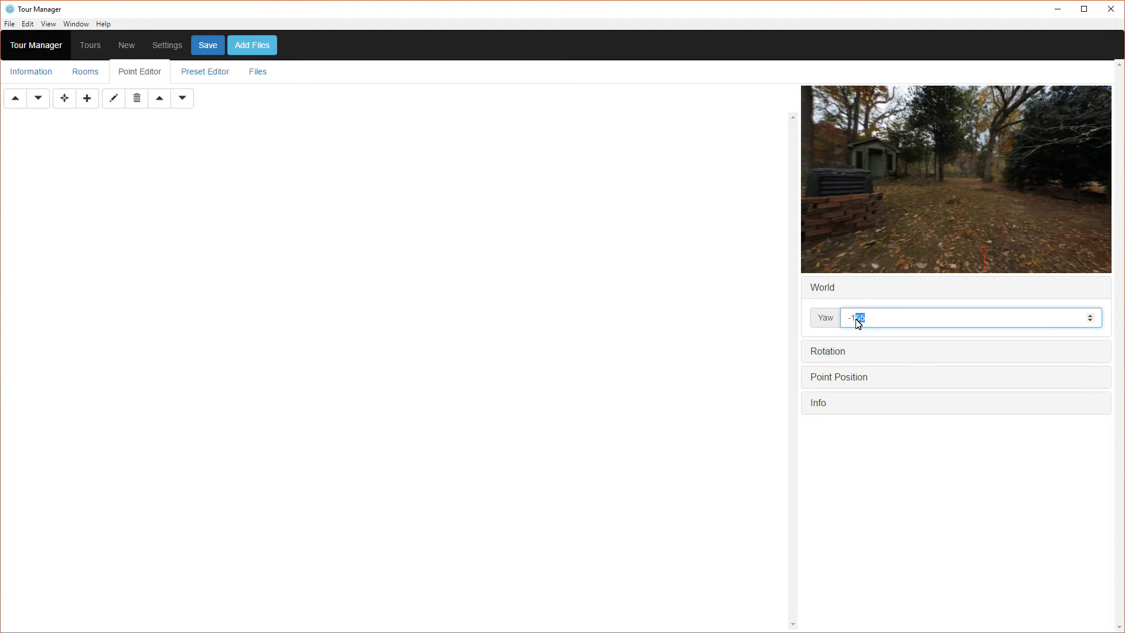
left_click(929, 599)
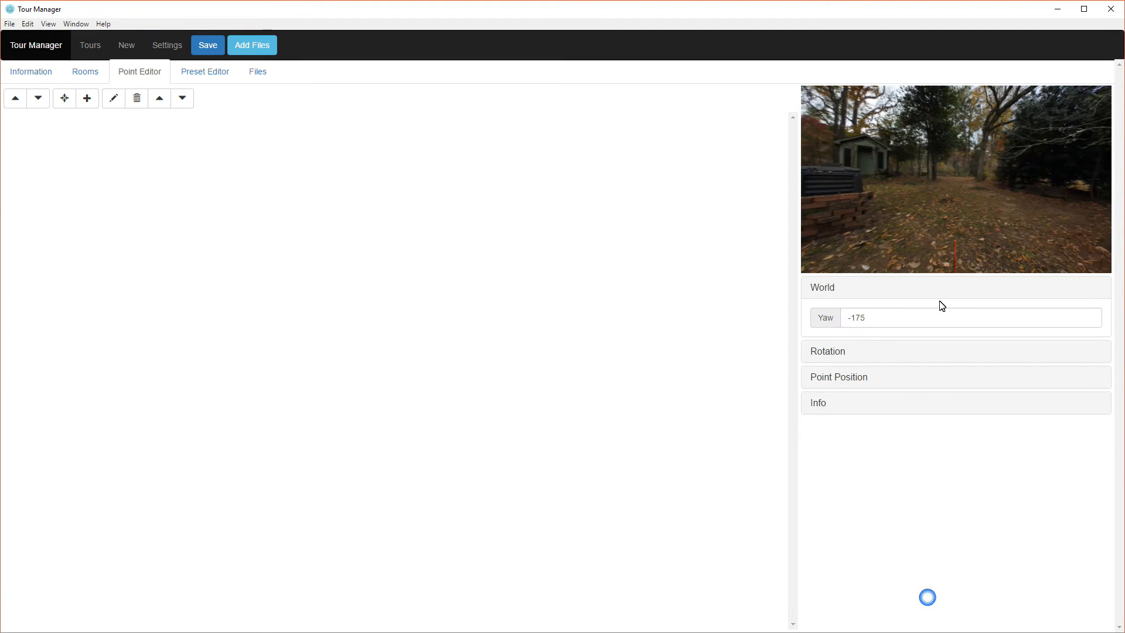
left_click(1090, 323)
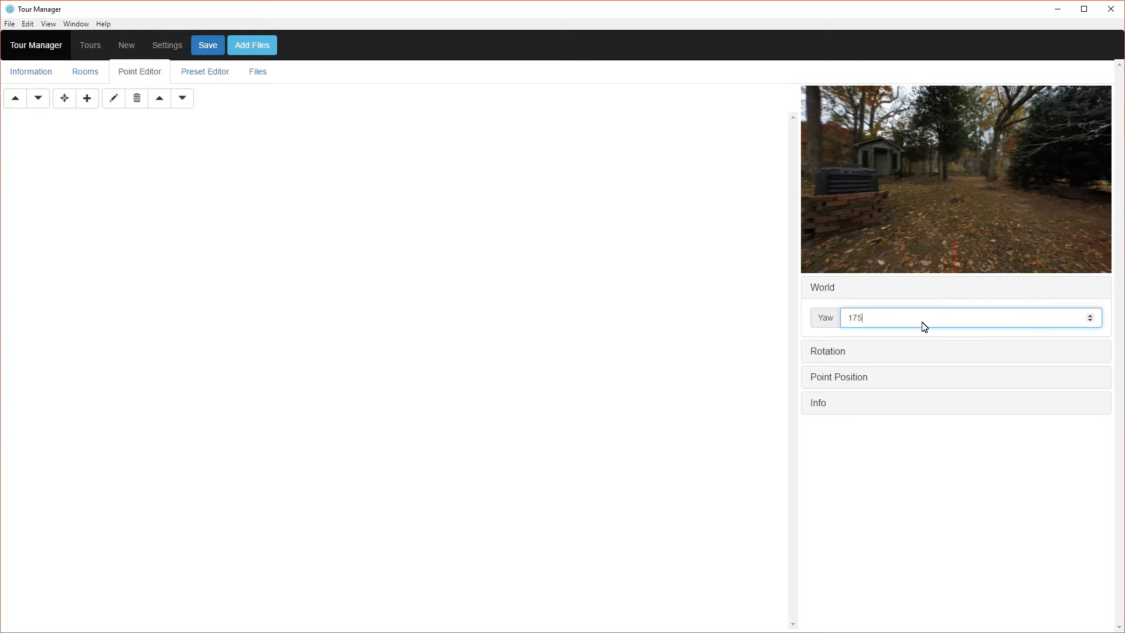
left_click(946, 513)
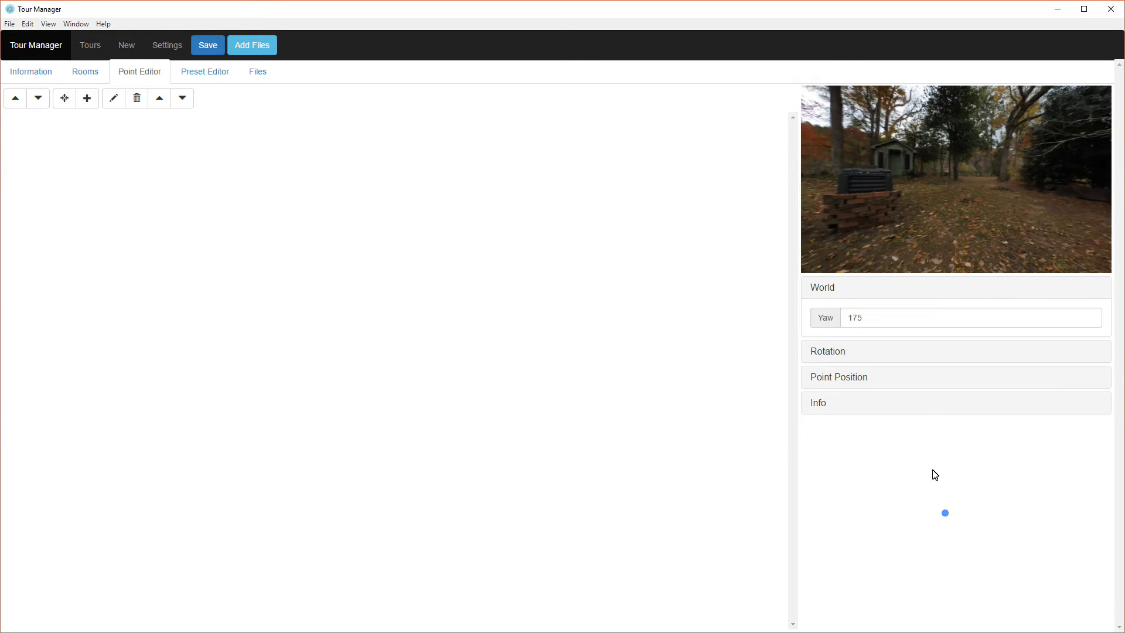
left_click(1091, 323)
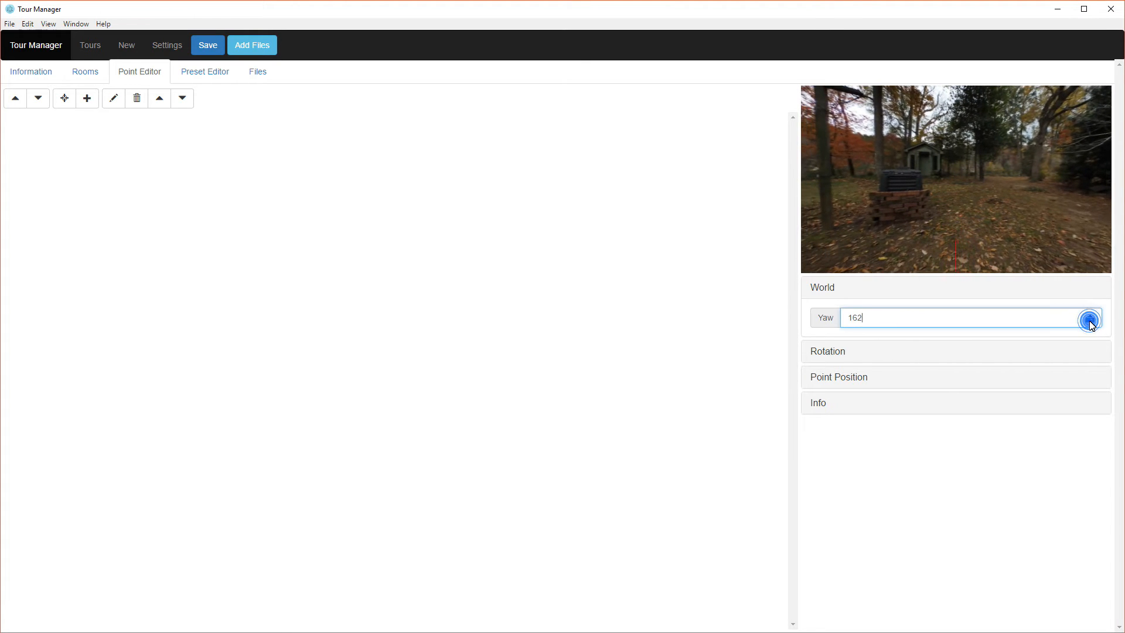
- Advance to room DSCN0143 and set its World yaw to 173 so the view faces away from the house
left_click(38, 105)
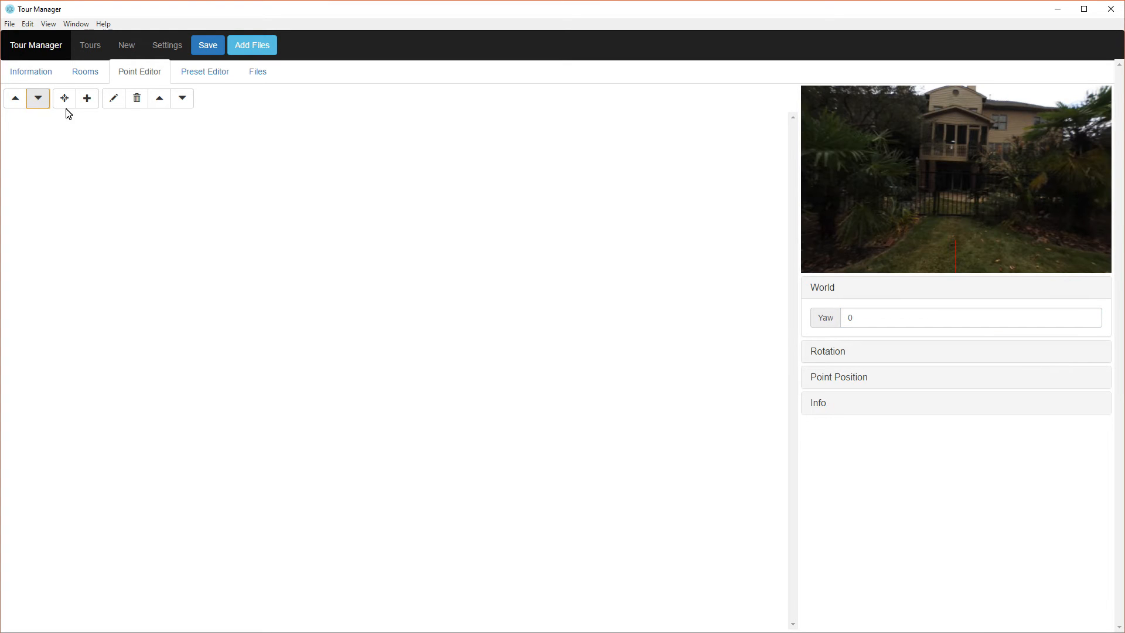
left_click(887, 318)
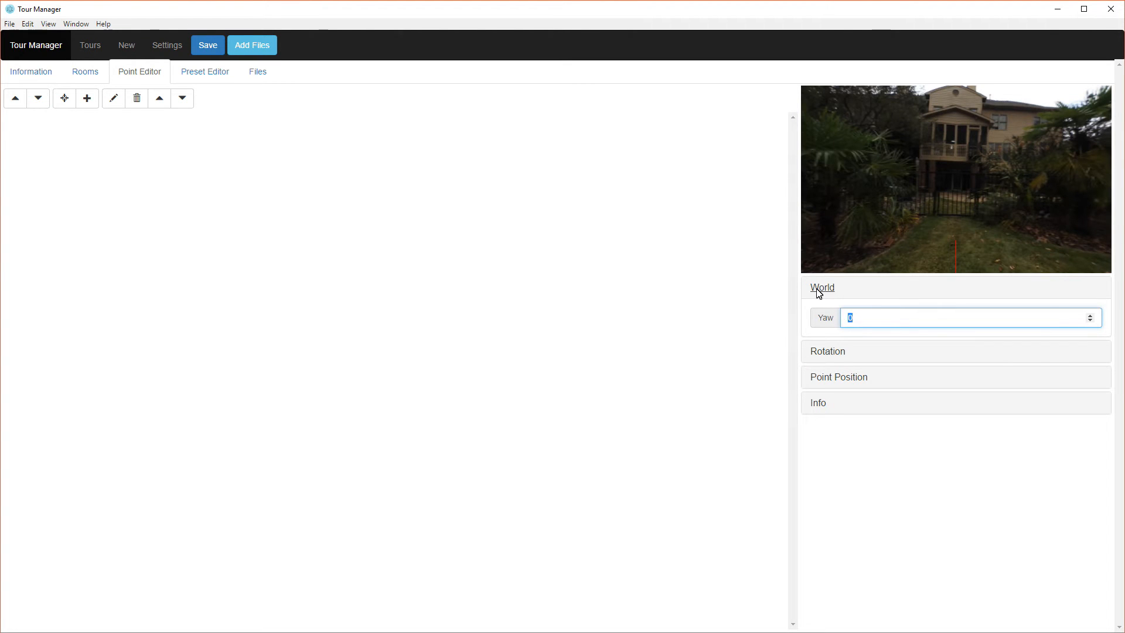
left_click(918, 447)
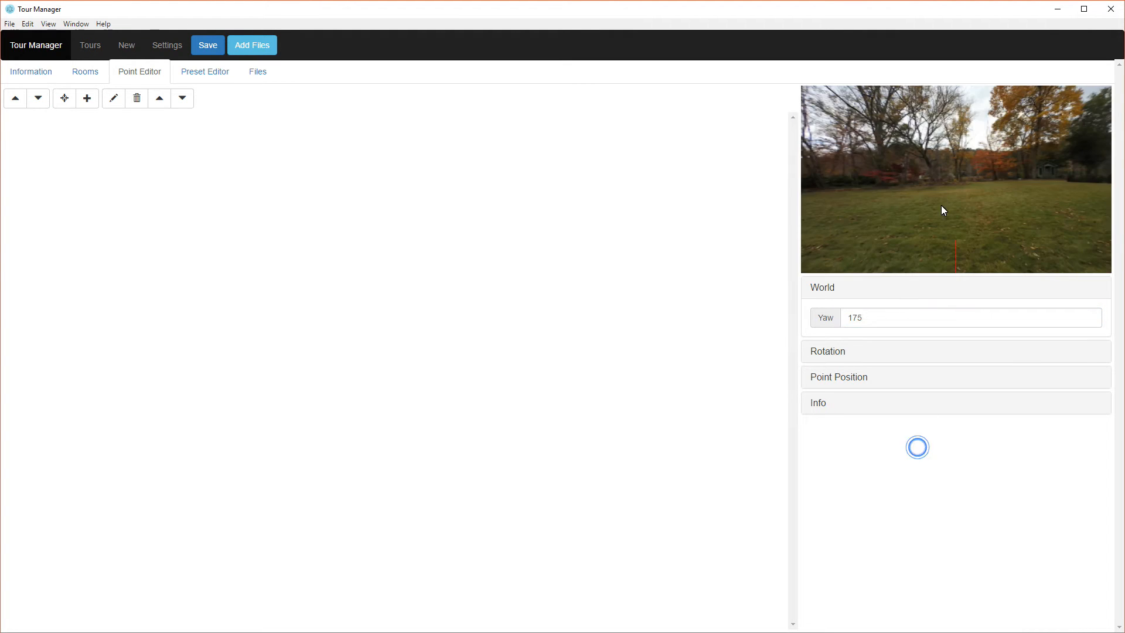
left_click(1092, 326)
left_click(1091, 327)
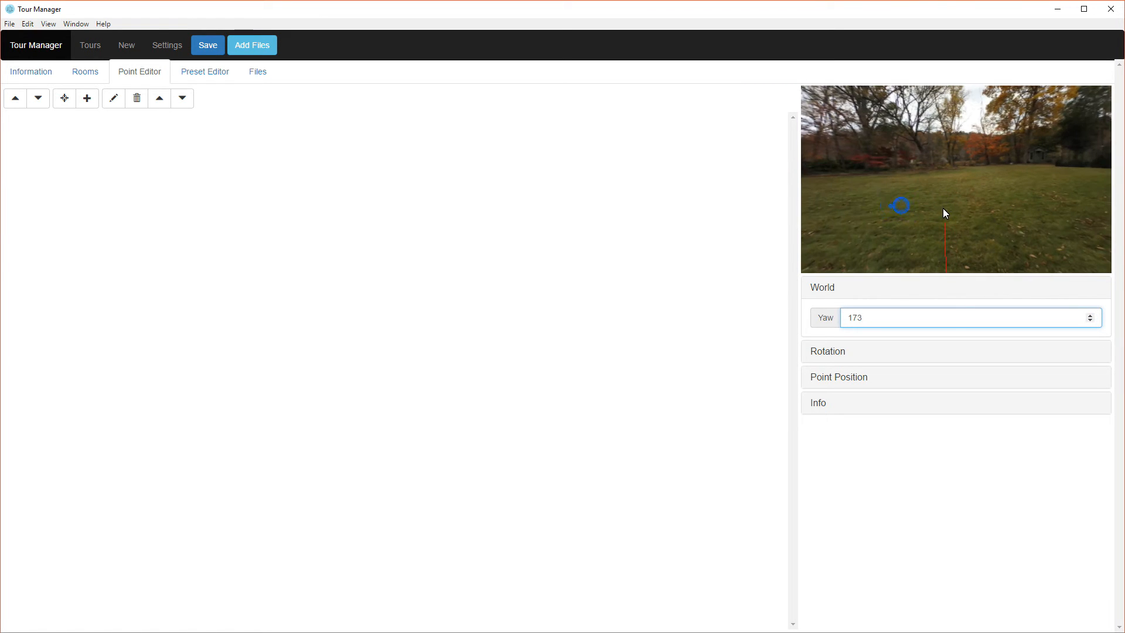
- Advance to room DSCN0144, set its World yaw to -30, and look around the panorama to check the direction
left_click(44, 102)
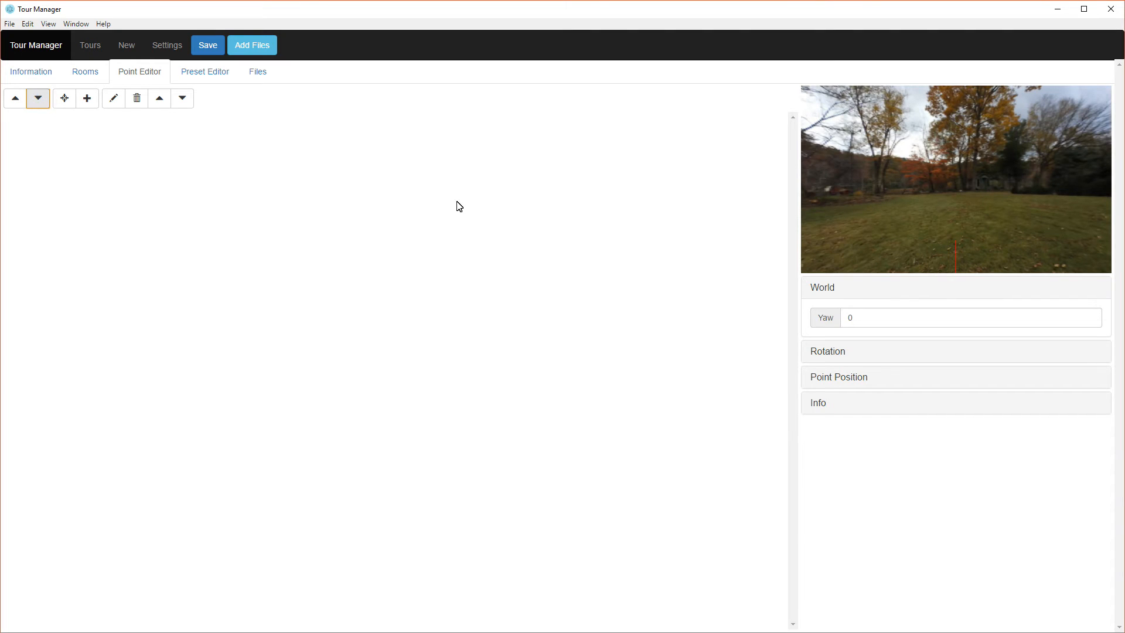
left_click(887, 315)
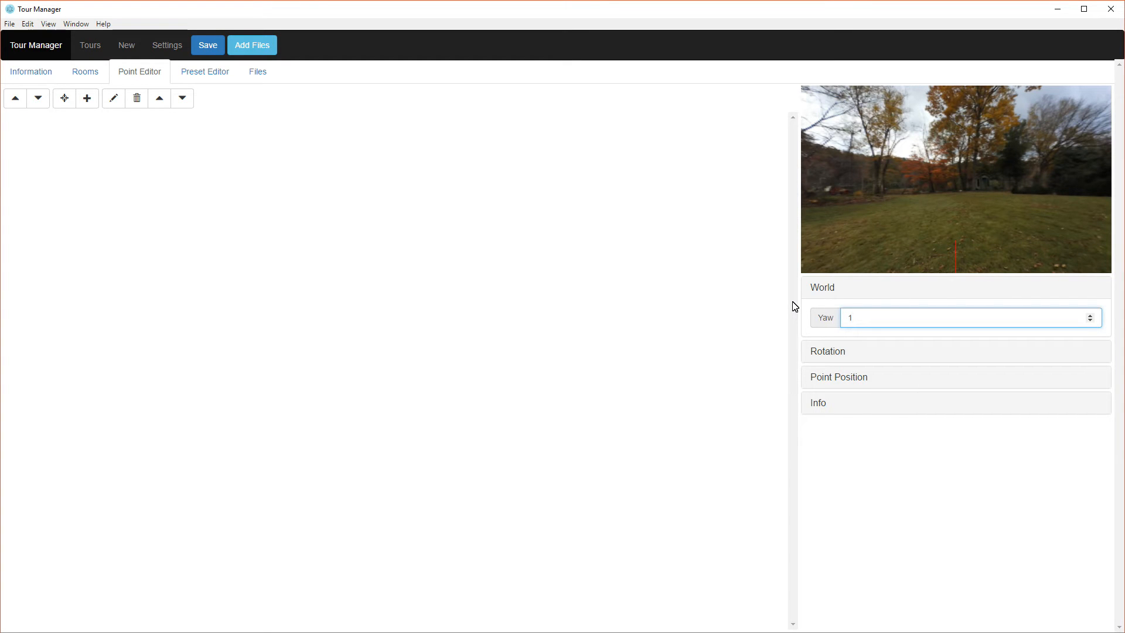
type("-34")
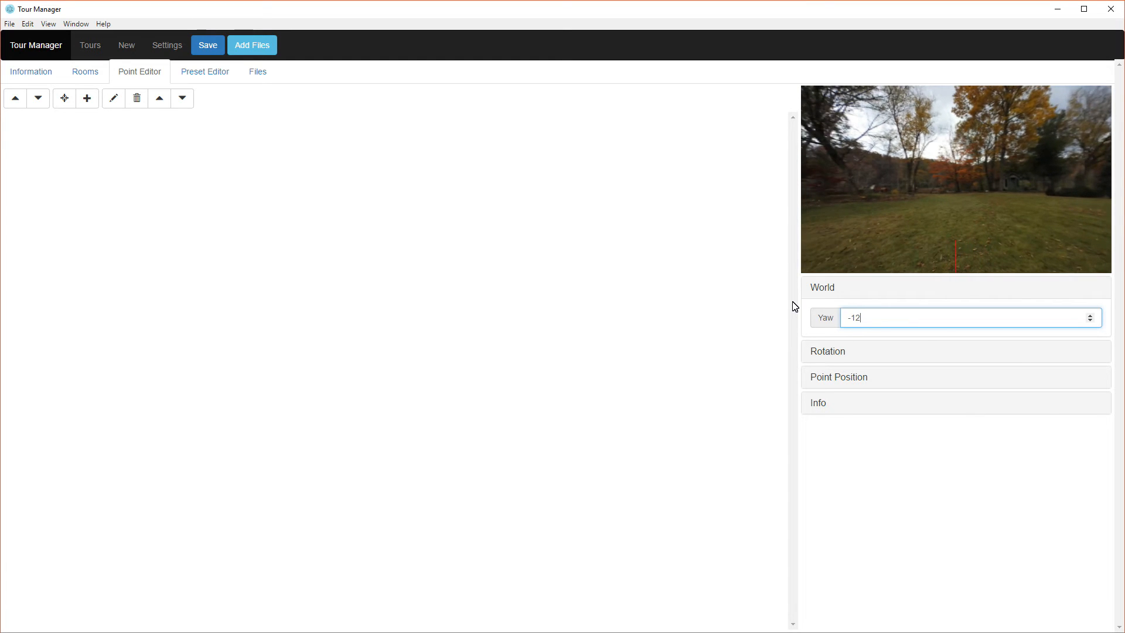
key("Up")
key("Up")
key("Up")
key("Up")
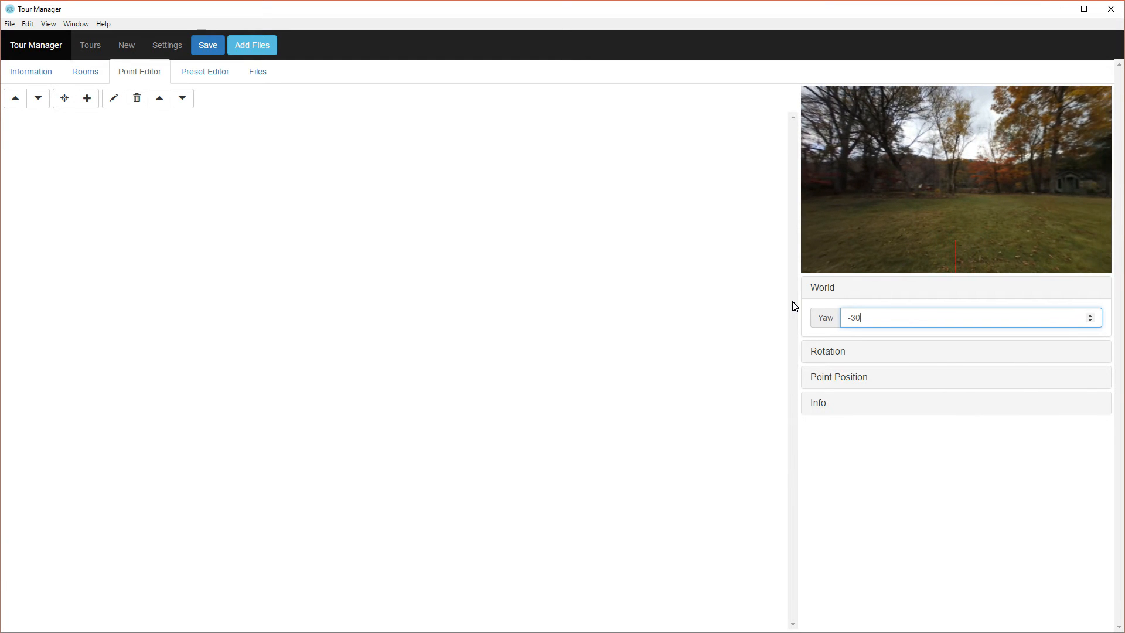
left_click_drag(961, 204, 876, 202)
left_click_drag(1005, 198, 879, 201)
left_click_drag(969, 194, 1011, 207)
- Advance to the poolside room and set its World yaw to 135, checking the panorama against trial values of 68 and 90
left_click(40, 98)
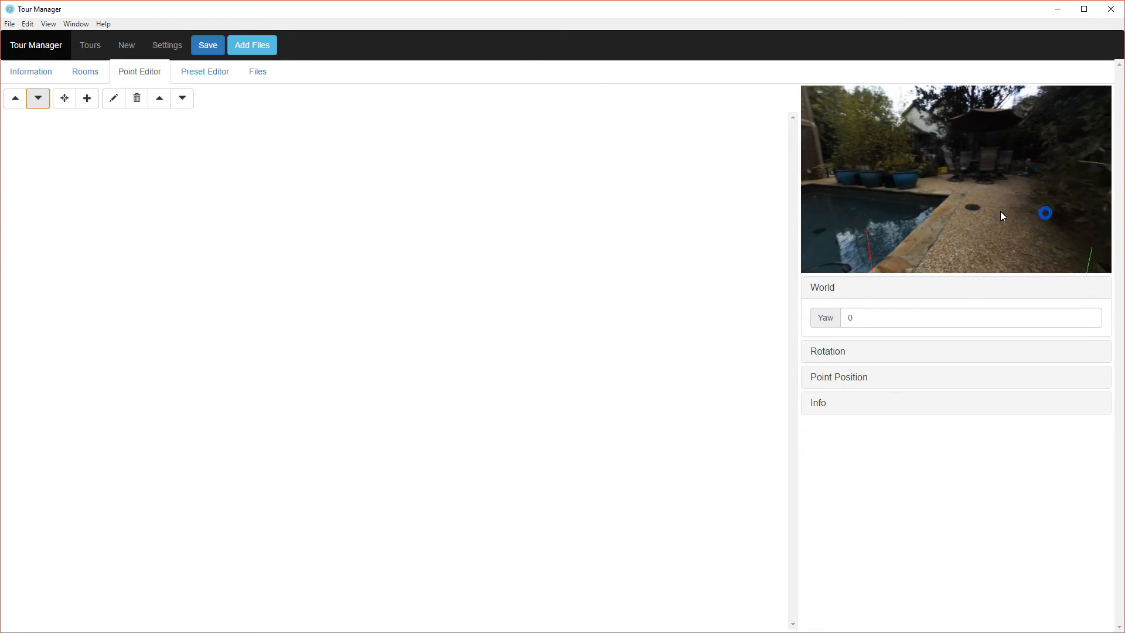
left_click(887, 323)
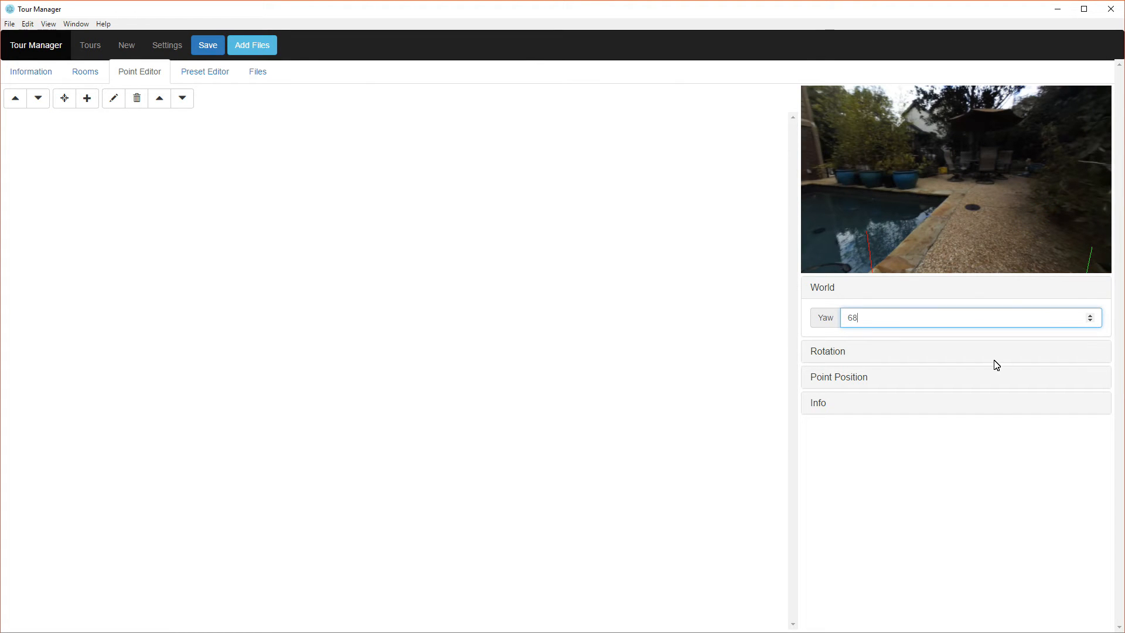
left_click_drag(996, 142, 938, 161)
left_click(966, 323)
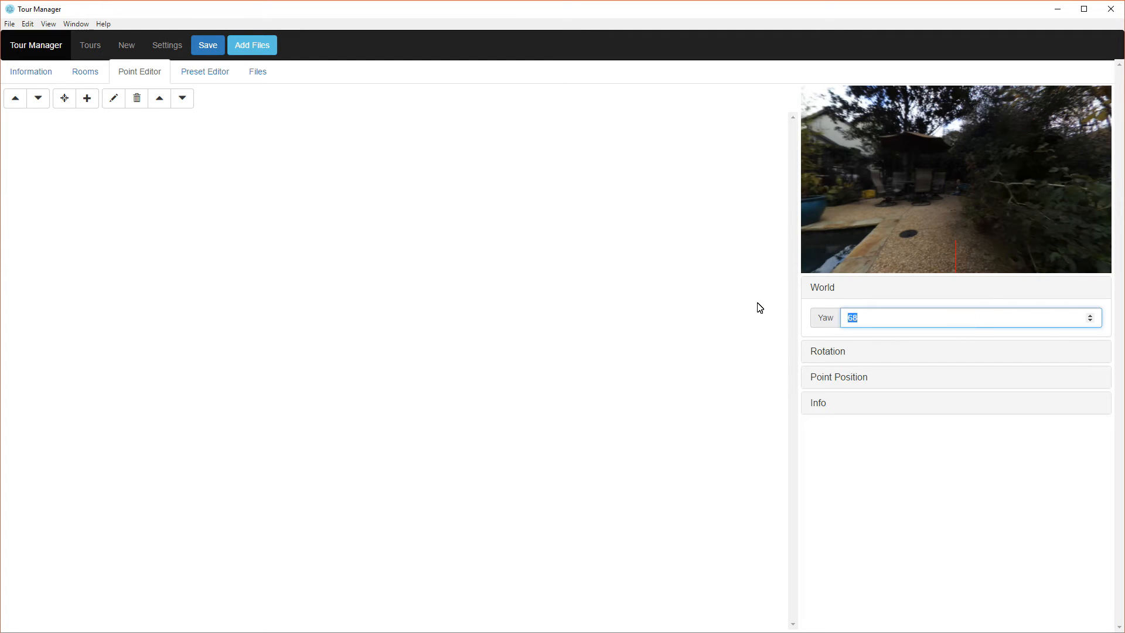
left_click(950, 565)
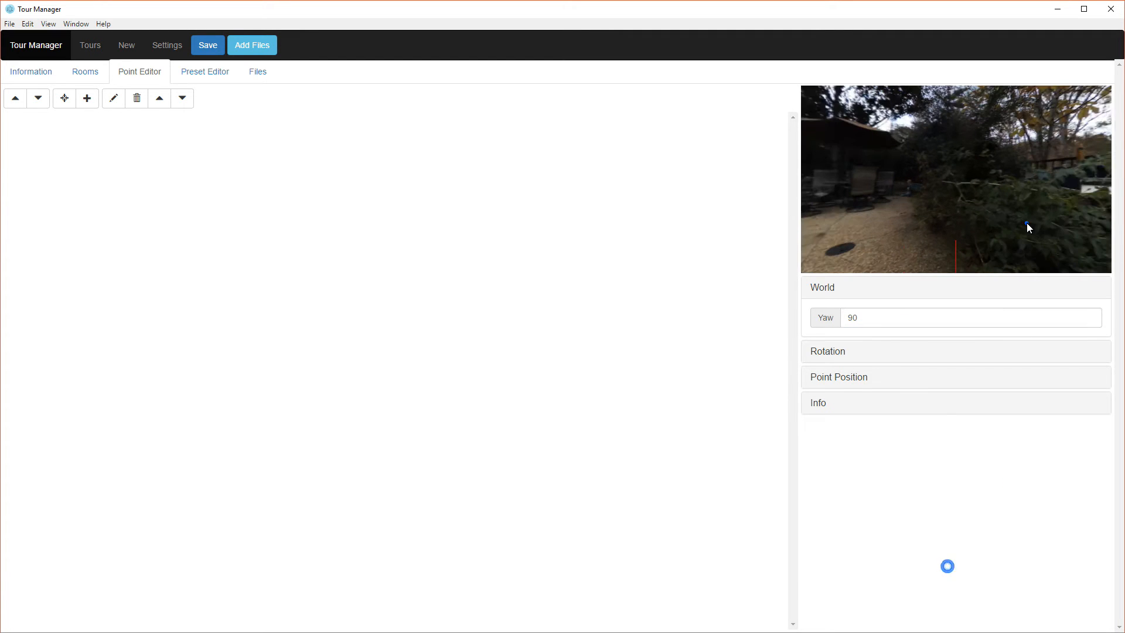
left_click_drag(1025, 226, 962, 218)
left_click(871, 316)
type("135")
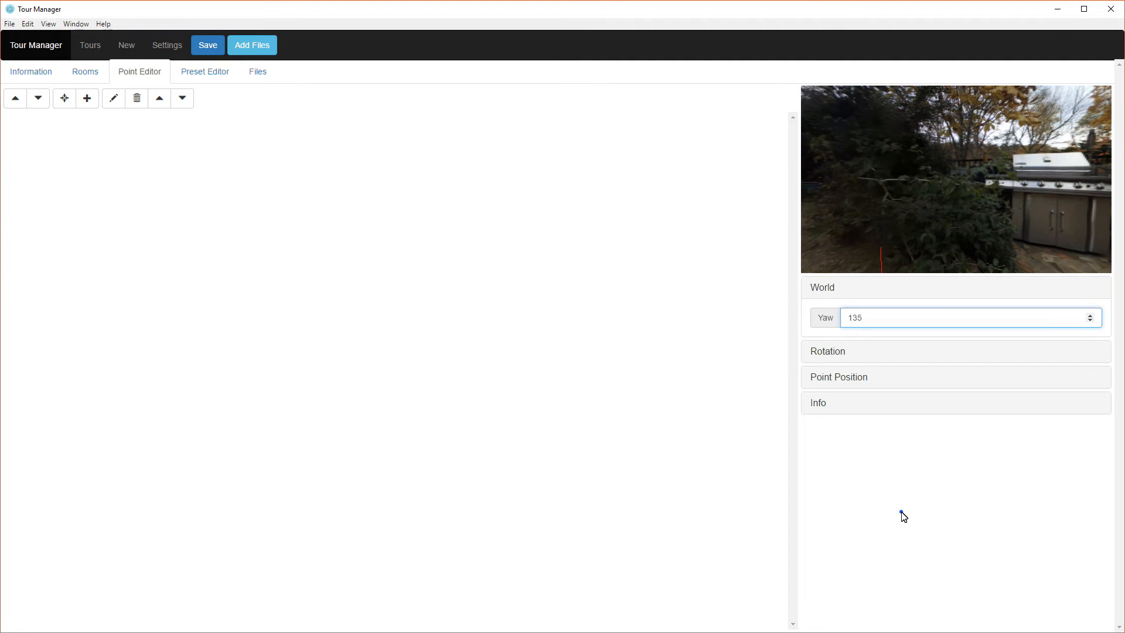
left_click(902, 514)
left_click_drag(996, 223, 972, 237)
- Advance to the pergola room overlooking the fenced lawn and set its World yaw to 92
left_click(38, 98)
left_click(42, 106)
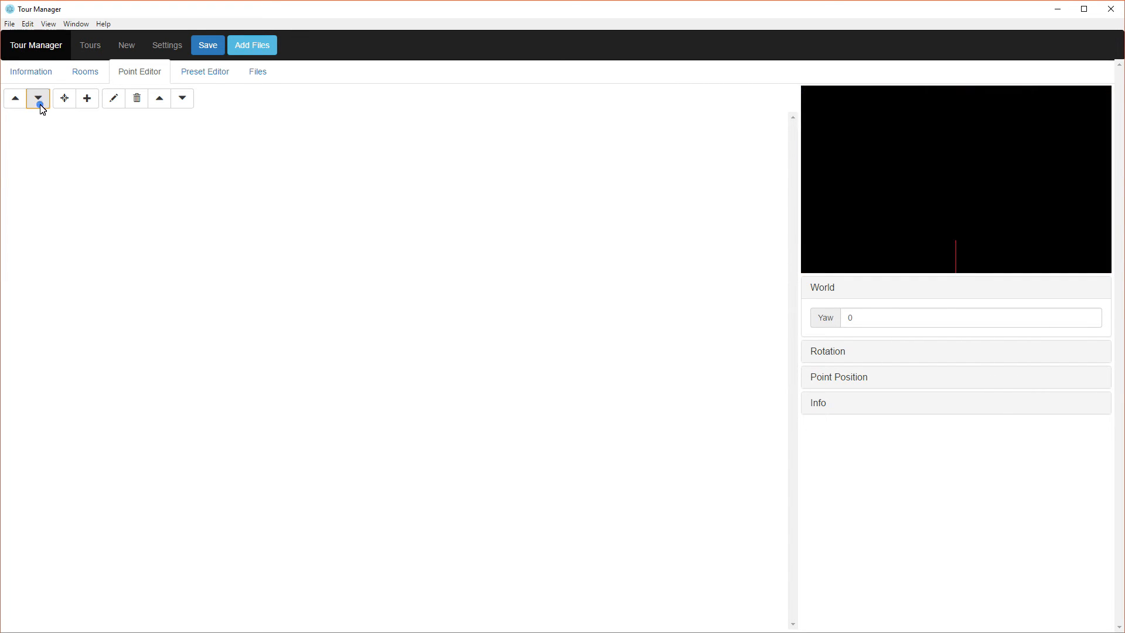
left_click(889, 317)
left_click(915, 499)
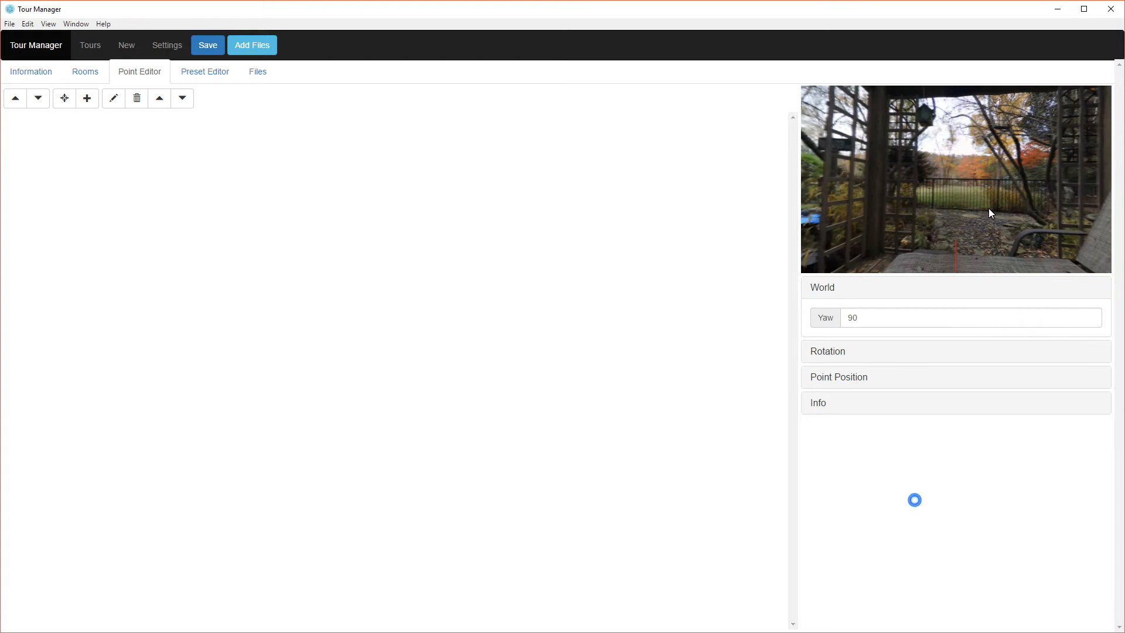
left_click(1090, 316)
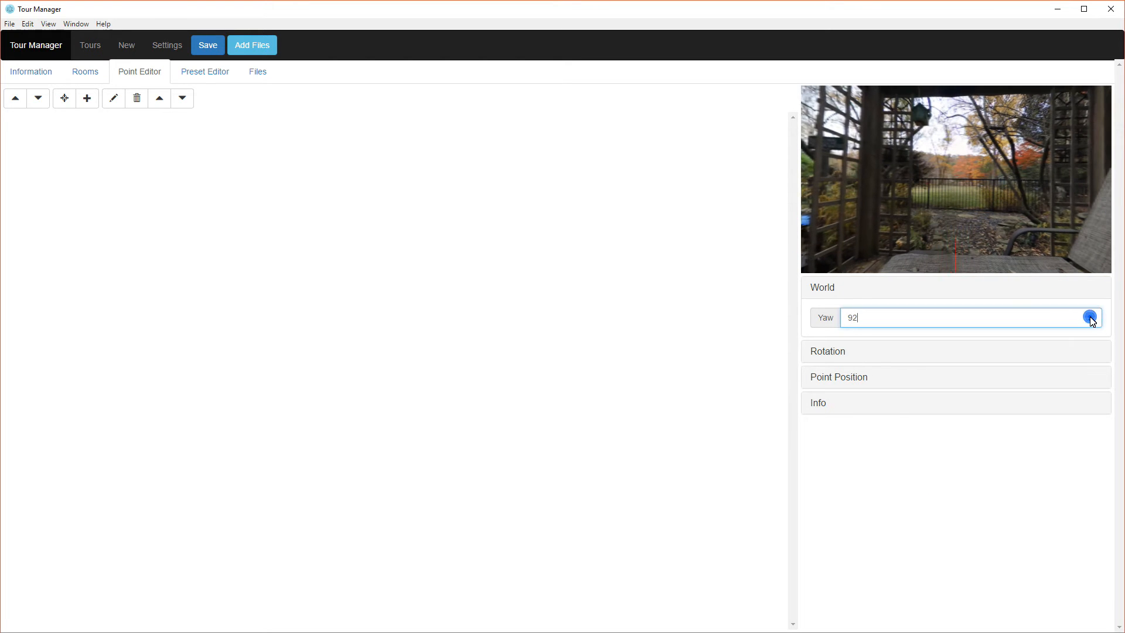
- Advance past the outdoor stair railing view to the plant-filled room and nudge its World yaw to face the glass door
left_click(37, 104)
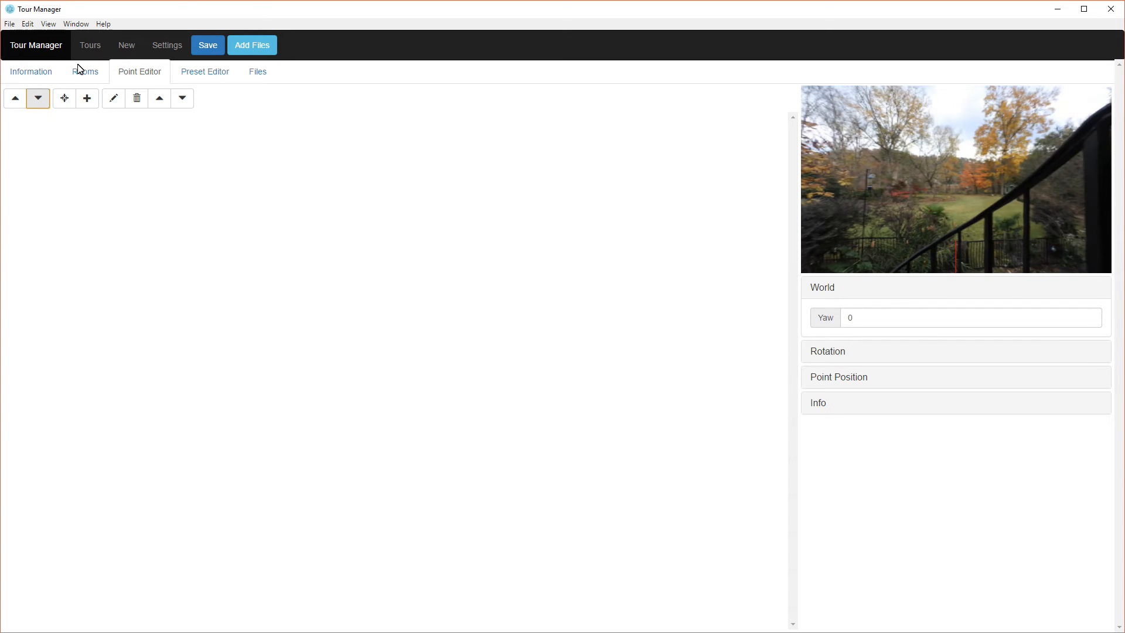
left_click(41, 99)
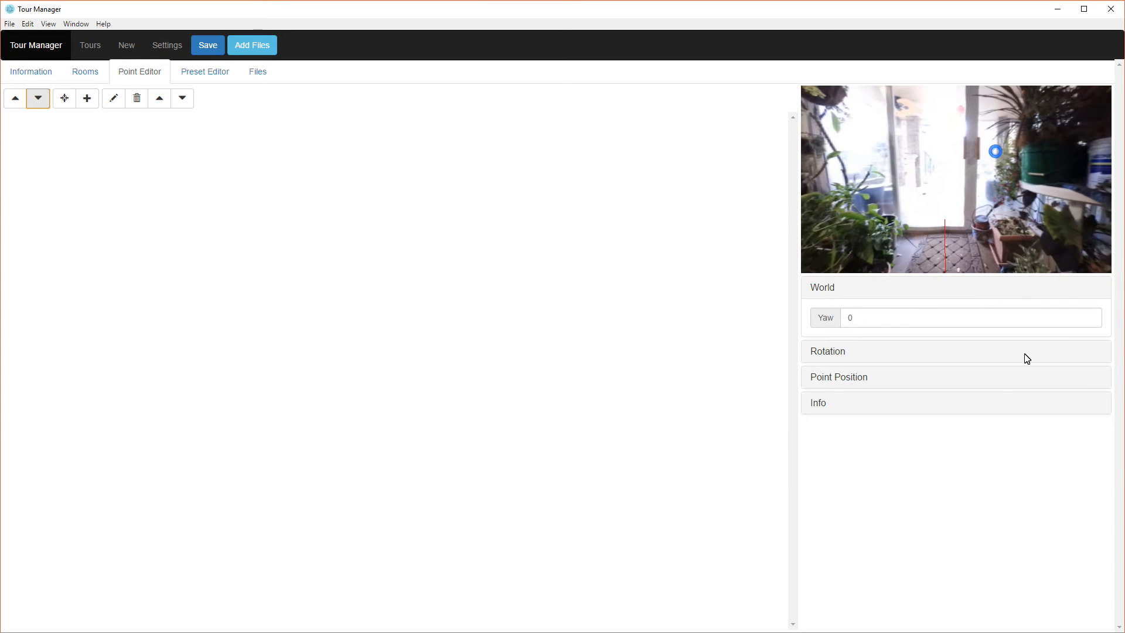
left_click(1088, 315)
left_click(1088, 316)
left_click(1088, 316)
left_click(1089, 316)
left_click(1089, 316)
left_click(1089, 316)
- Advance to the dark hallway room with hanging clothes and set its World yaw to -90
left_click(38, 98)
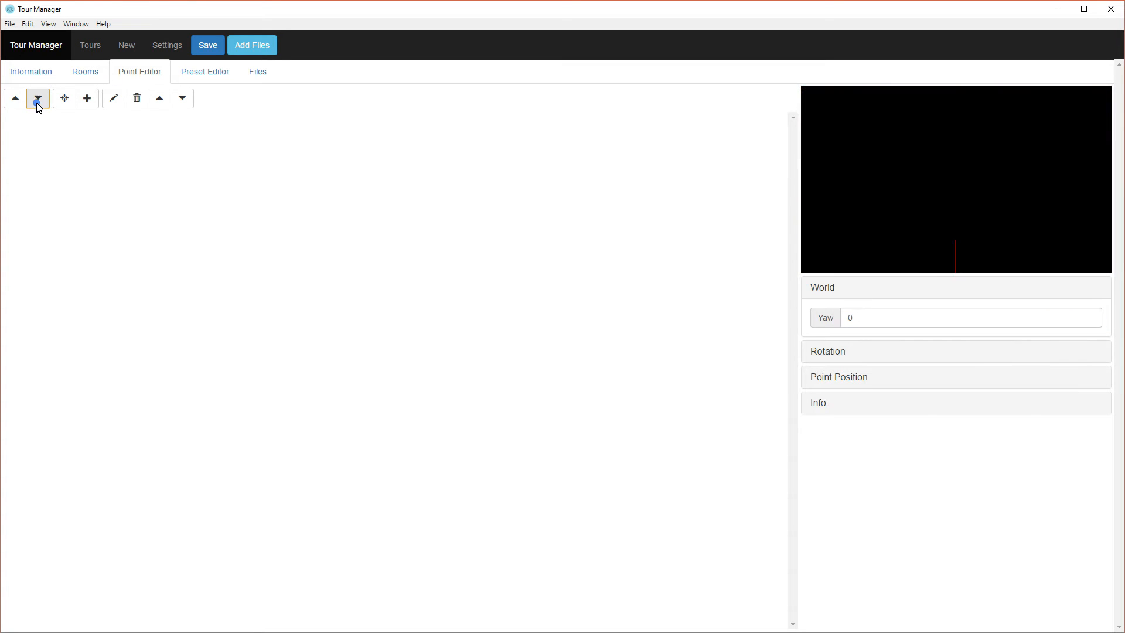
left_click(45, 102)
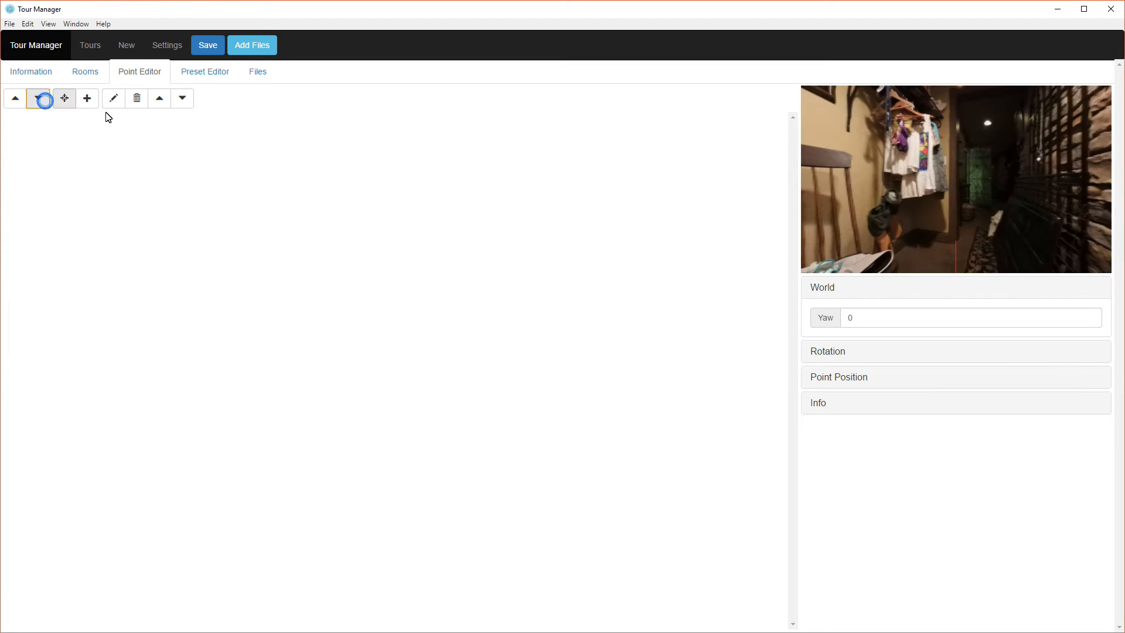
left_click(875, 318)
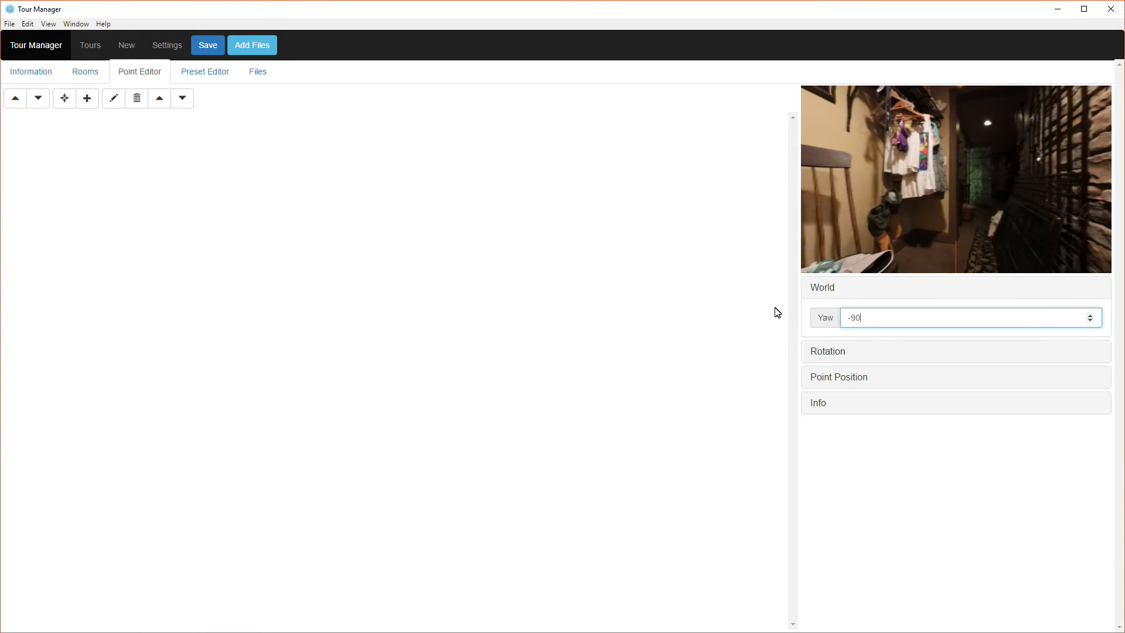
left_click(965, 489)
- Fine-tune the clothes hallway's World yaw in single increments to about -72, checking the view of the coats and chair
left_click(1090, 315)
left_click(1091, 316)
left_click(1091, 316)
left_click(1091, 316)
left_click(1091, 316)
left_click(1091, 315)
left_click(1091, 316)
left_click(1091, 316)
left_click(1091, 316)
left_click(1090, 316)
left_click(1091, 316)
left_click_drag(997, 250, 1000, 180)
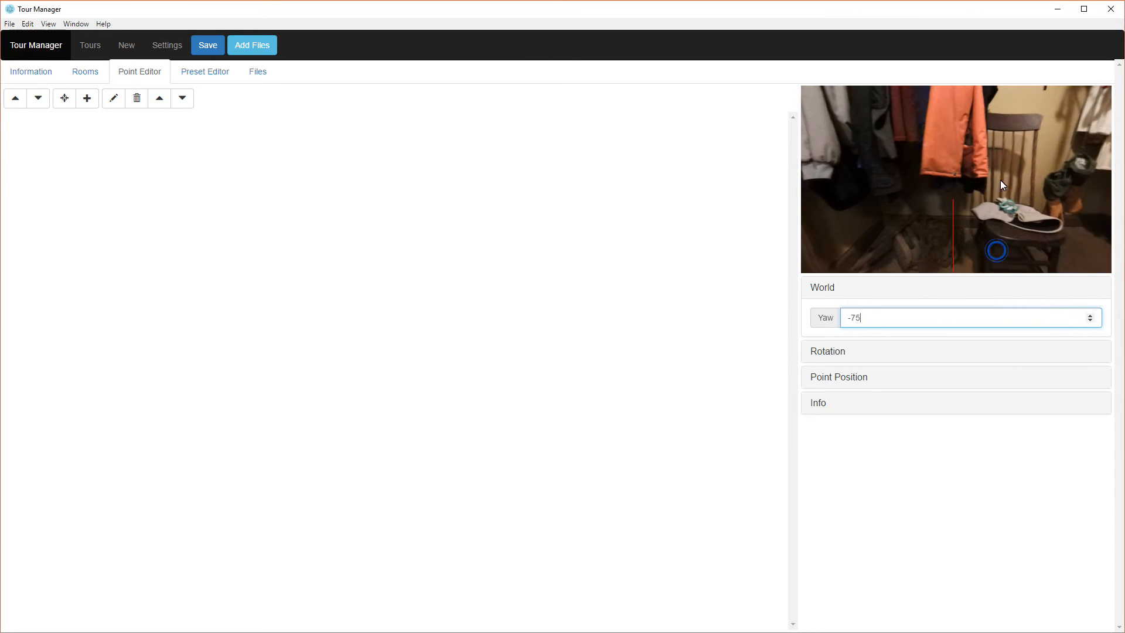
left_click(1090, 316)
left_click(1091, 316)
left_click(1090, 316)
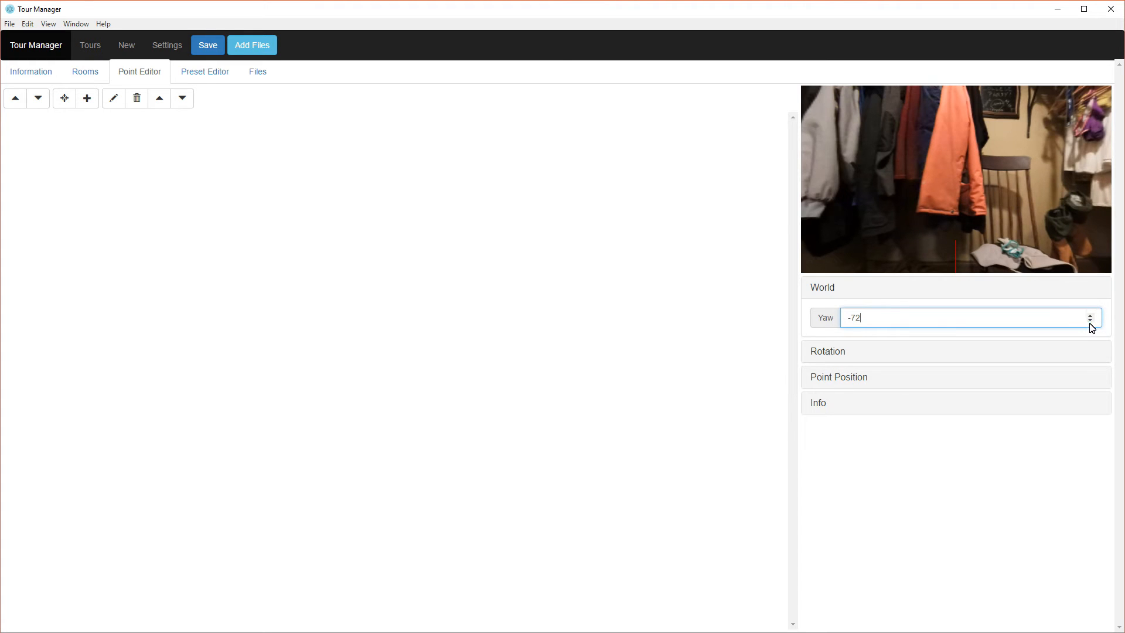
left_click(1092, 324)
- Advance to the stairwell room and set its World yaw to -35, checking the panorama against trial values of -90 and -65
left_click(37, 98)
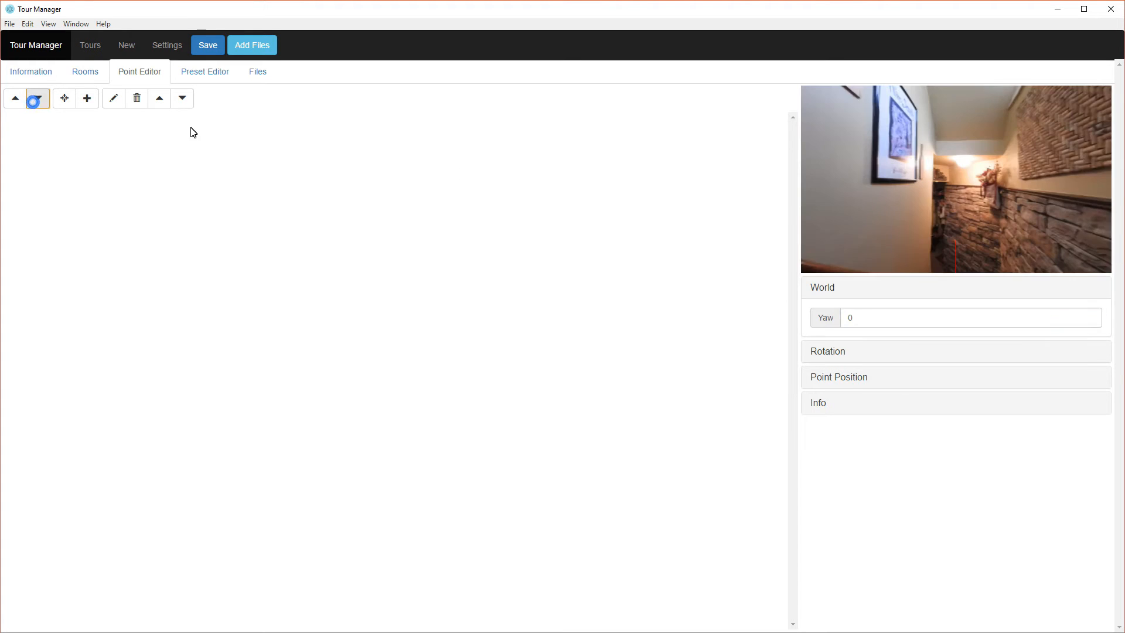
left_click_drag(913, 237, 977, 186)
left_click(944, 322)
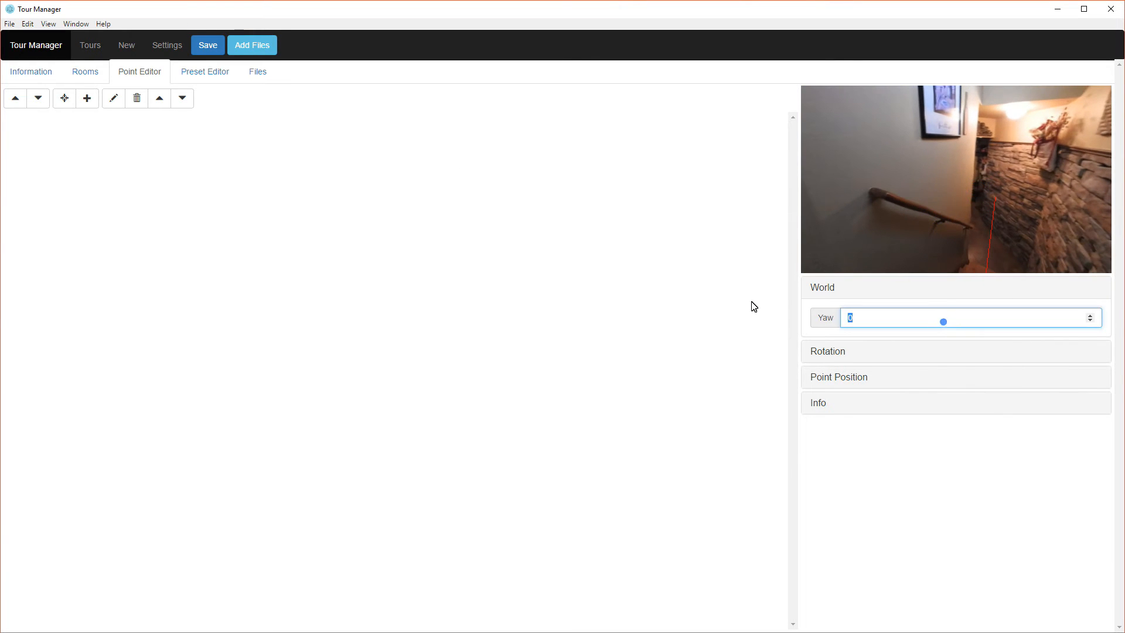
left_click(922, 512)
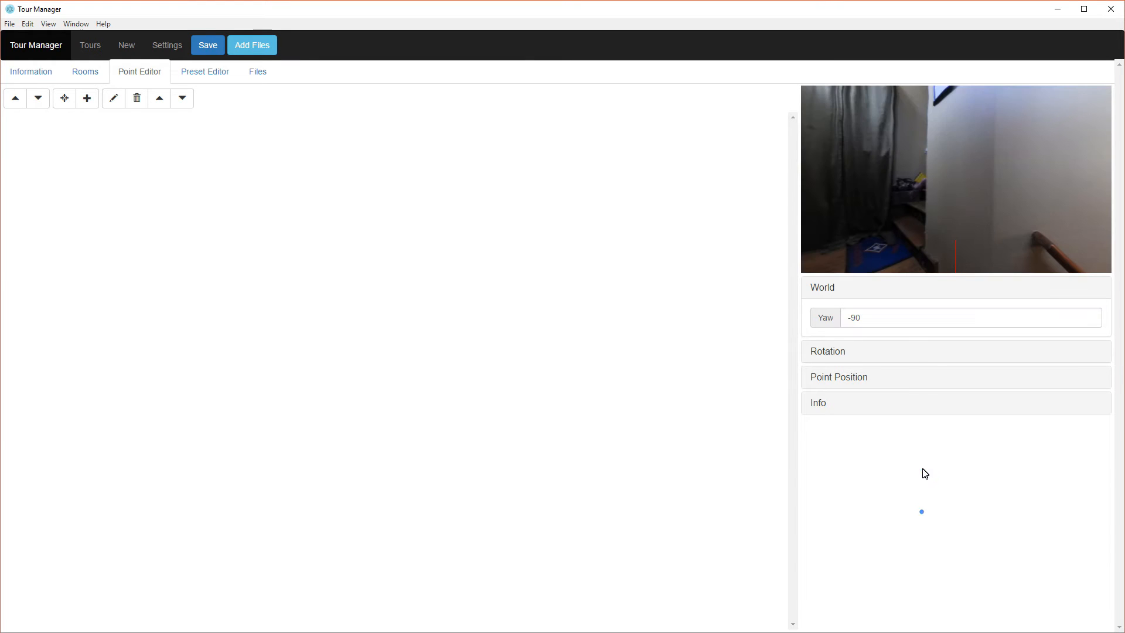
left_click_drag(997, 225, 972, 203)
left_click_drag(917, 325, 698, 293)
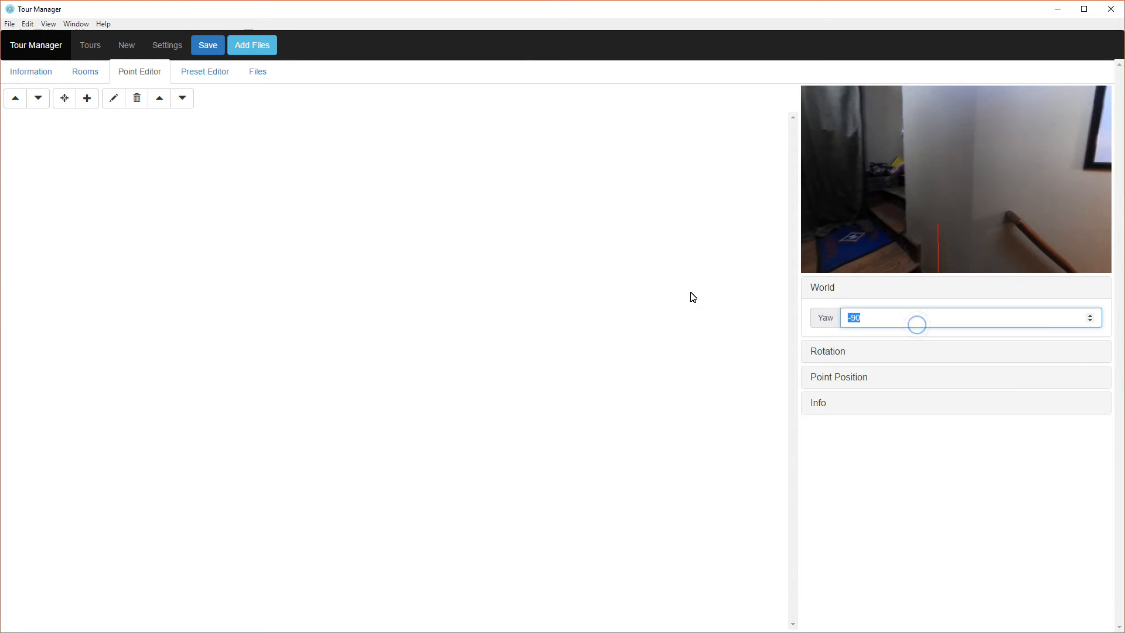
left_click(886, 468)
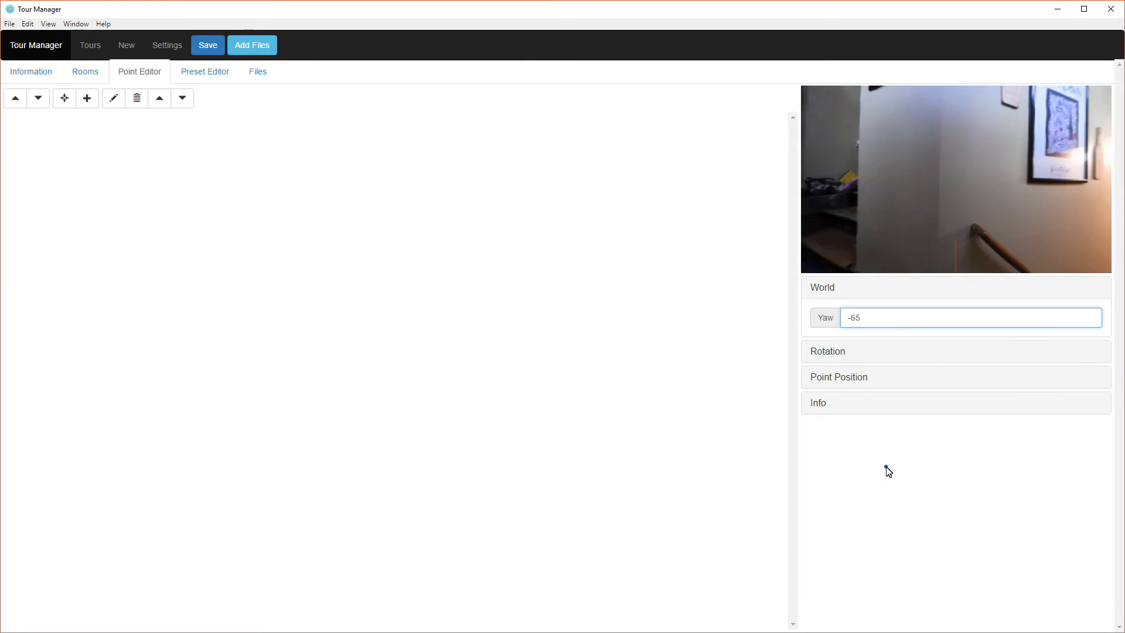
left_click(855, 320)
type("-35")
left_click(1008, 505)
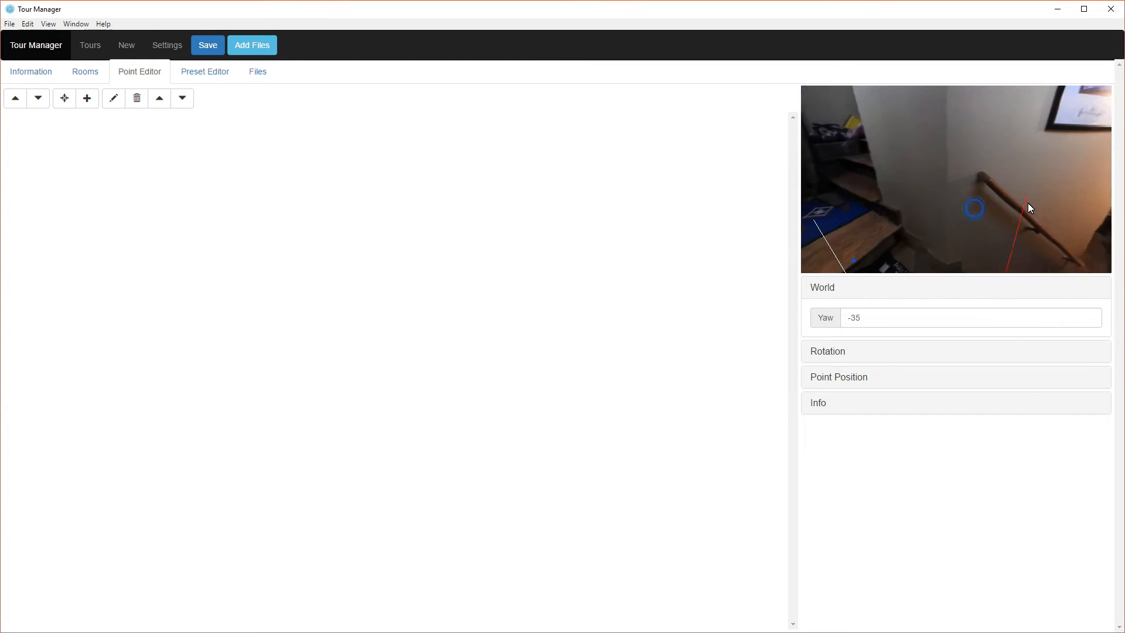
left_click_drag(1031, 225, 1113, 211)
left_click_drag(999, 167, 866, 189)
- Advance to the dining table room and set its World yaw to -175 so the view faces the windows
left_click(41, 101)
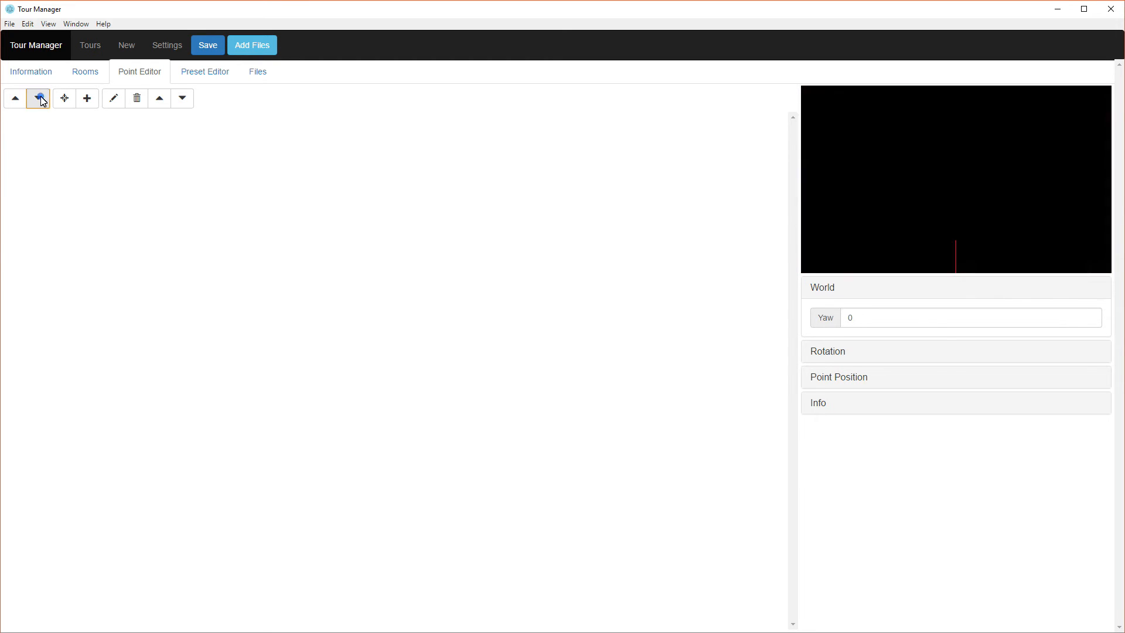
left_click_drag(949, 205, 978, 204)
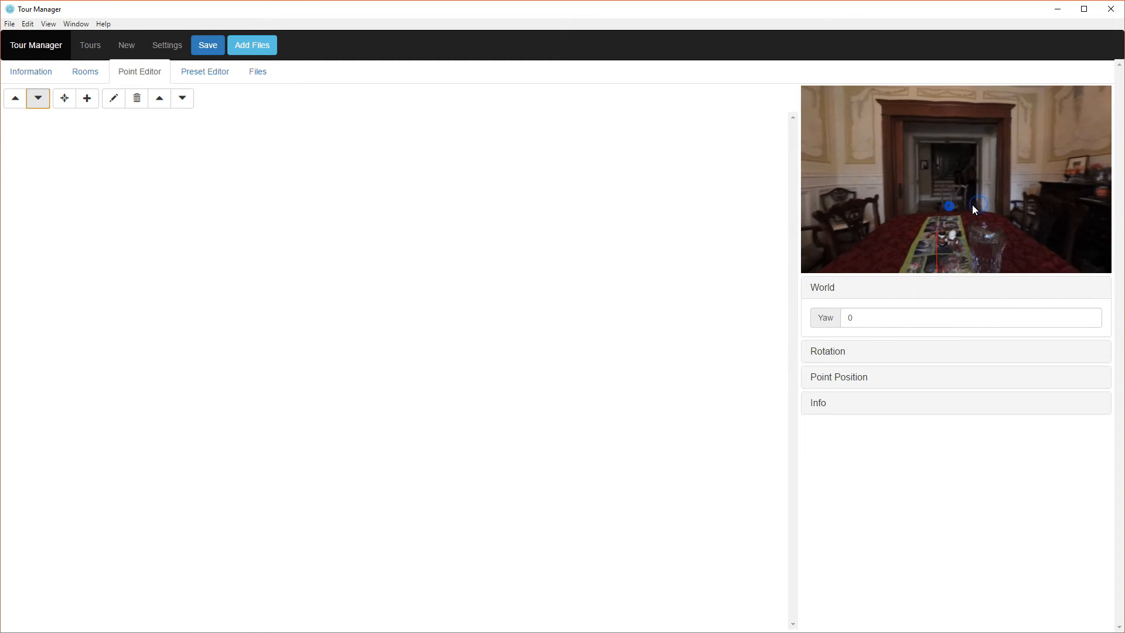
left_click(883, 316)
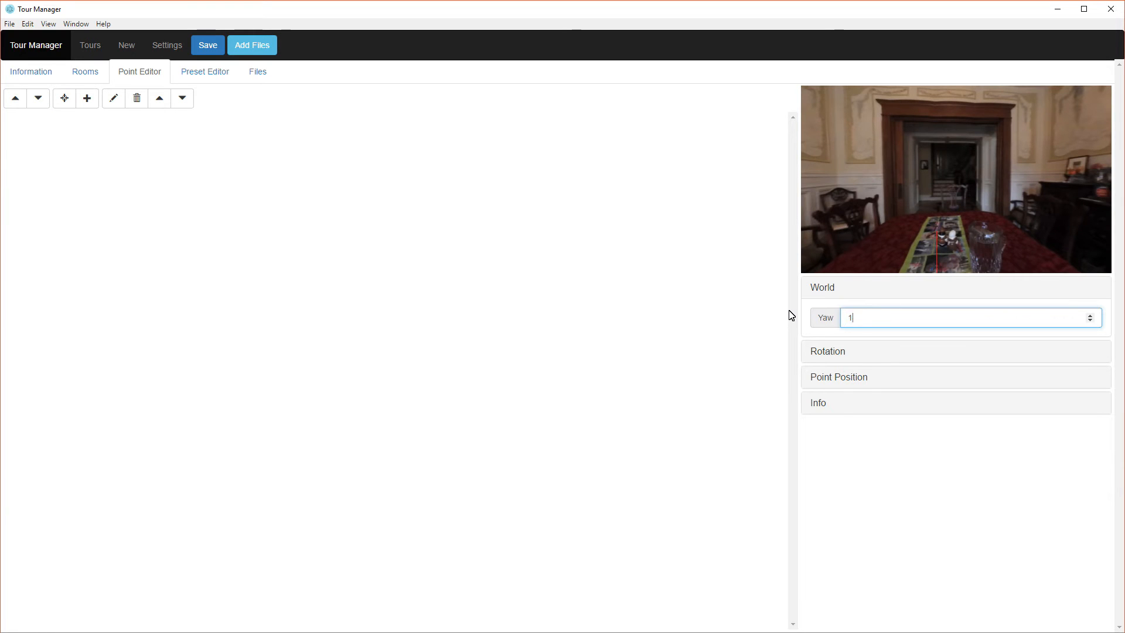
left_click(963, 338)
left_click(895, 318)
type("-175")
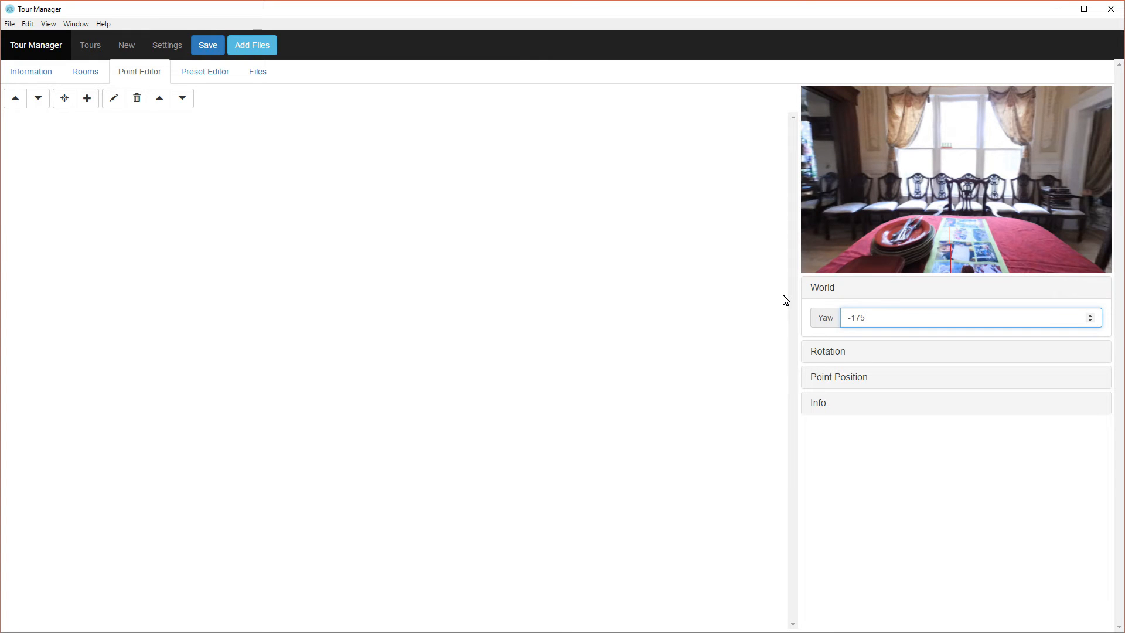
left_click(927, 517)
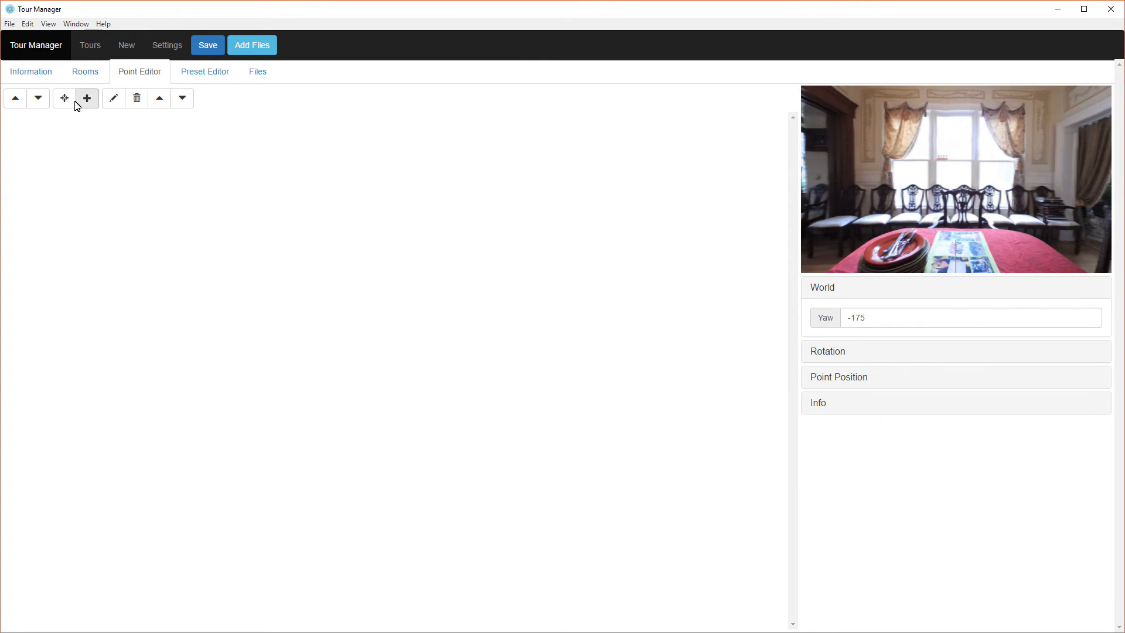
- Advance to the wood-floored hall facing the dining room and nudge its World yaw to center the doorway
left_click(41, 103)
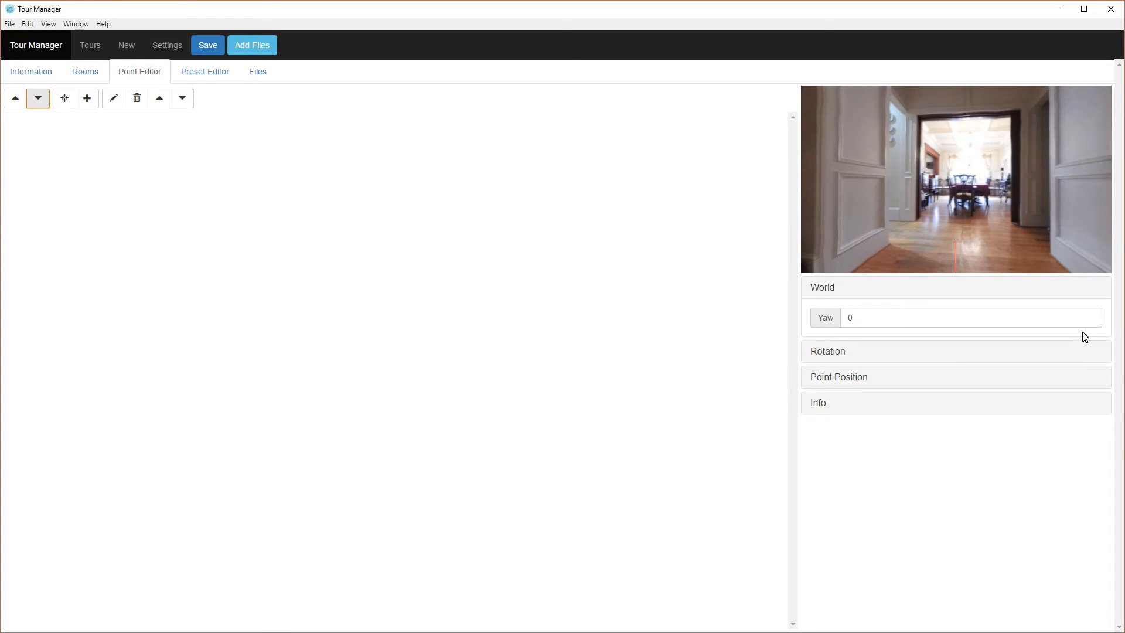
left_click(1091, 317)
left_click(1091, 316)
left_click(1091, 316)
left_click(1091, 317)
- Advance to the staircase room, adjust its World yaw, and look around the panorama to check the direction
left_click(39, 100)
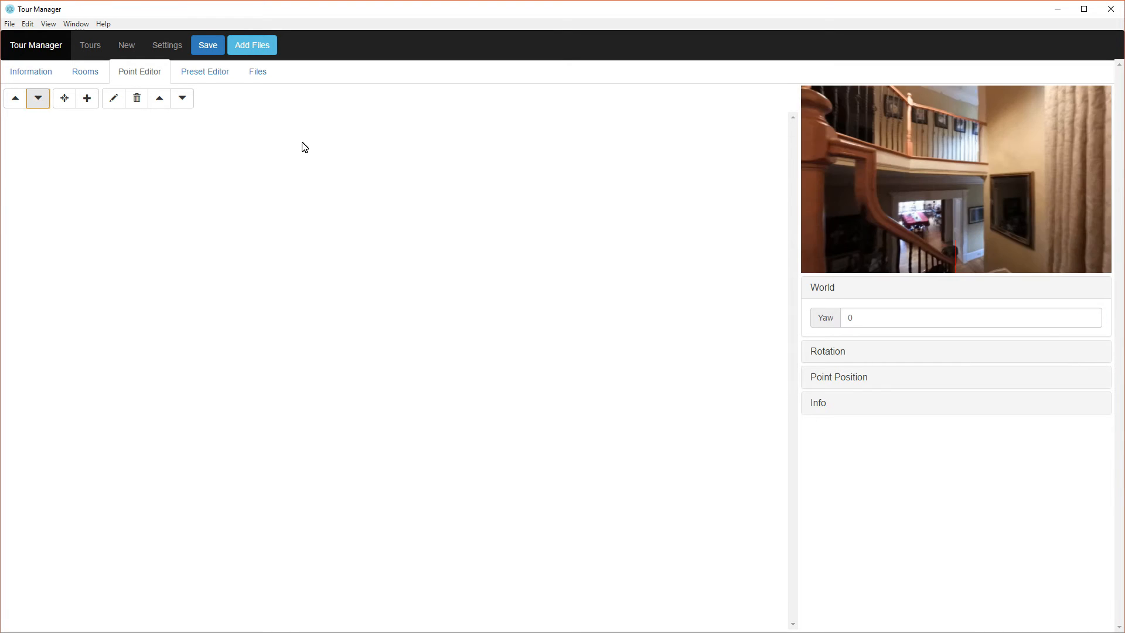
left_click_drag(1092, 322, 1091, 322)
left_click_drag(926, 105, 939, 133)
- Advance to the upstairs hallway room with framed pictures and set its World yaw to -77, checking the direction in the panorama
left_click(38, 99)
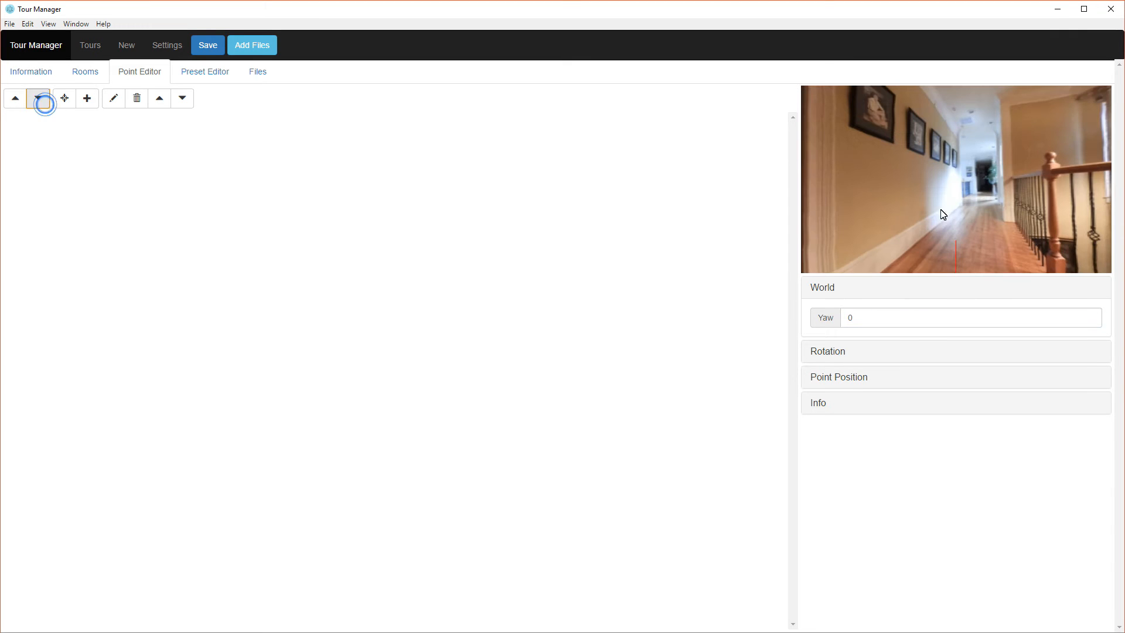
left_click(894, 325)
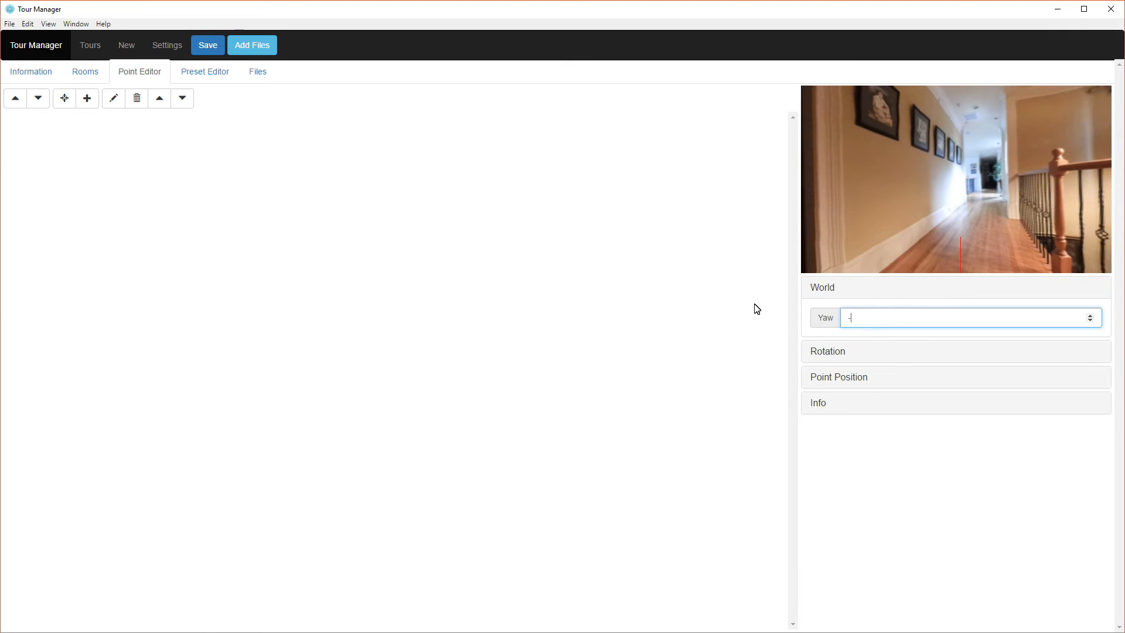
mouse_move(943, 217)
left_mouse_down()
mouse_move(984, 214)
mouse_move(1001, 244)
left_mouse_up()
left_click(1092, 315)
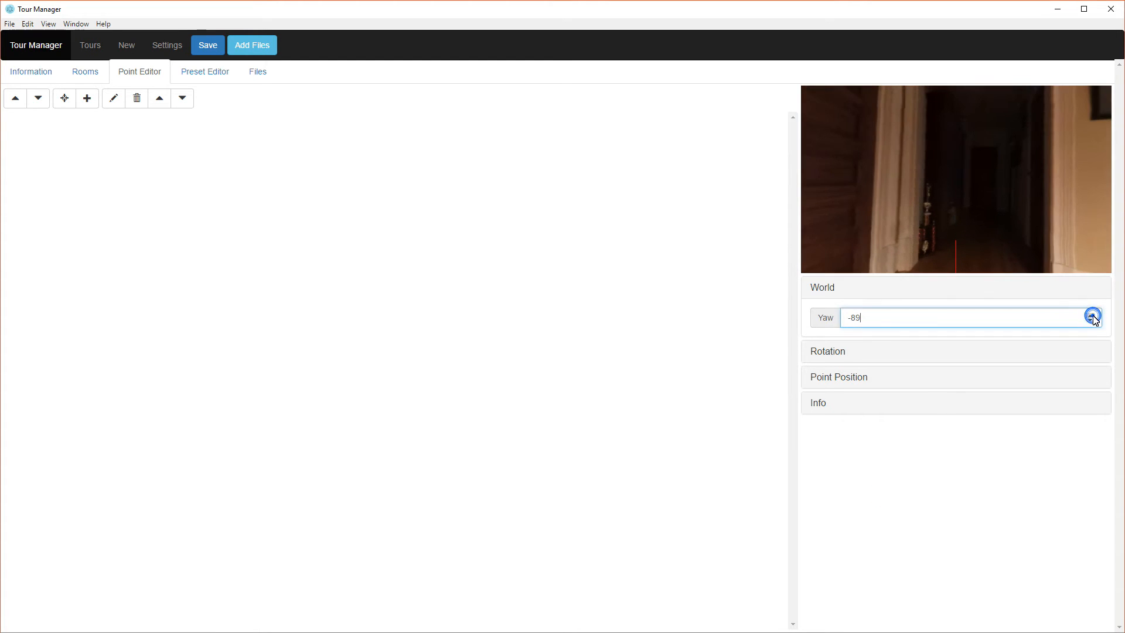
left_click(1092, 316)
left_click(1092, 315)
left_click(1093, 315)
left_click(1093, 316)
left_click_drag(958, 212, 879, 200)
left_click(1116, 221)
left_click_drag(1057, 216, 893, 165)
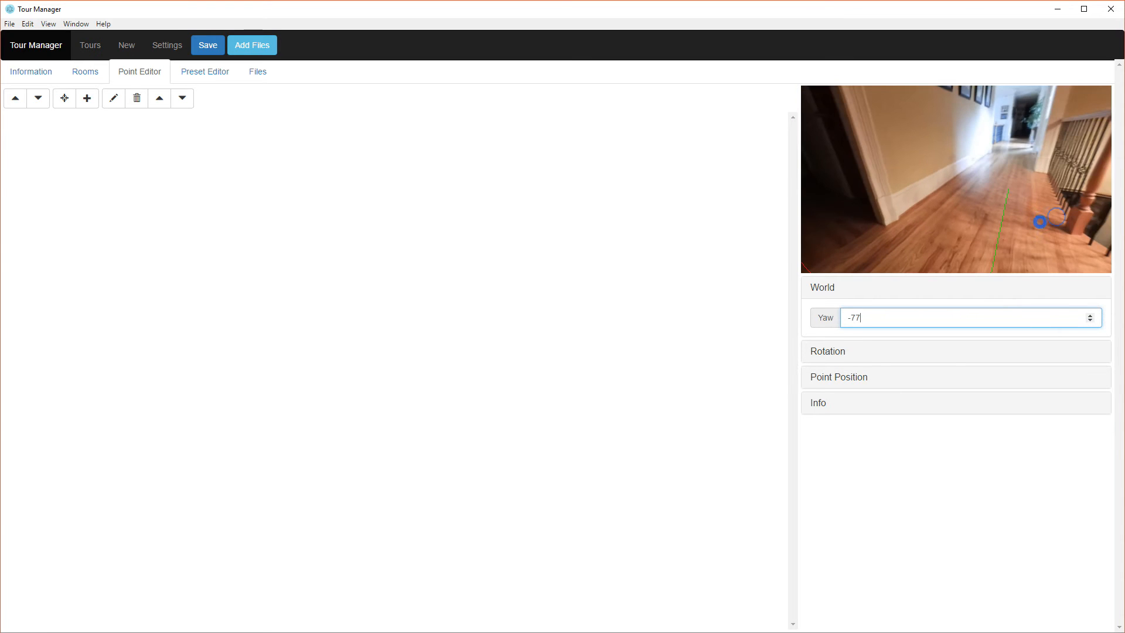
- Advance to the balcony railing room, set its World yaw to 5, and look around to check the floor direction
left_click(38, 98)
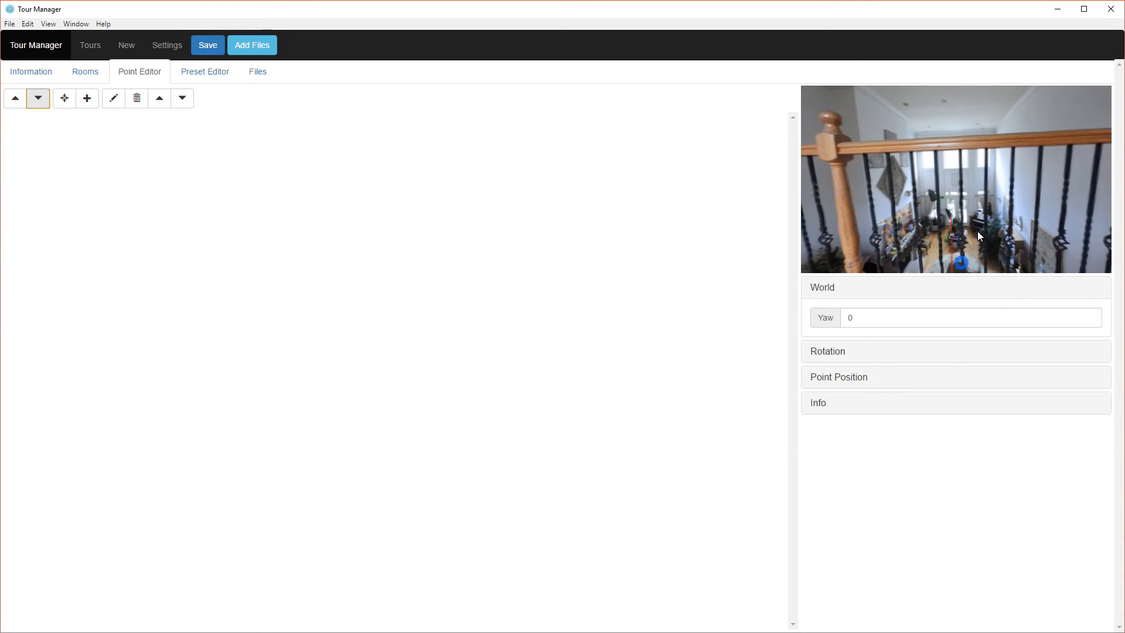
left_click(1090, 316)
left_click(1090, 316)
left_click(1090, 316)
left_click(1089, 316)
left_click(1088, 316)
left_click_drag(1017, 266, 885, 160)
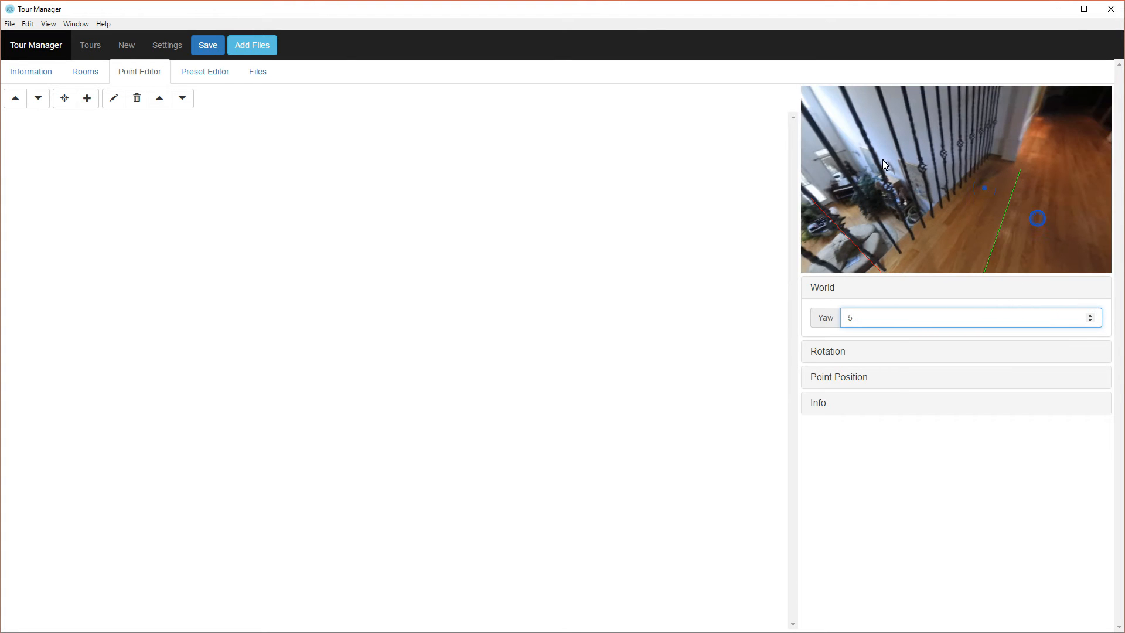
- Advance to the library room with the bookshelves, set its World yaw to -84, and look around to check the floor direction
left_click(39, 99)
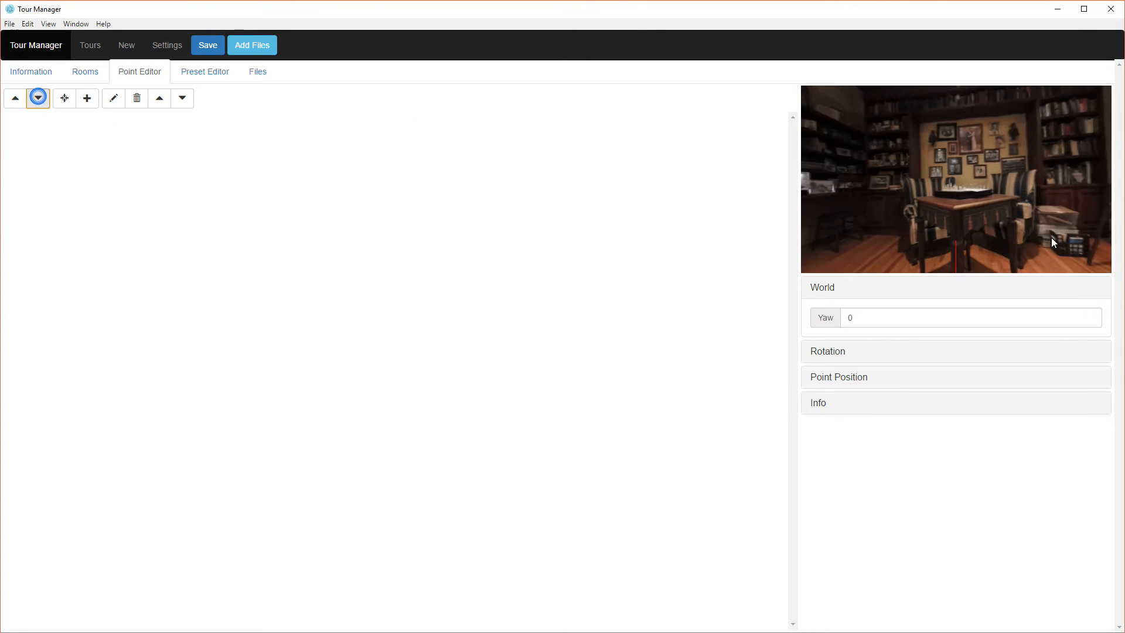
left_click(991, 321)
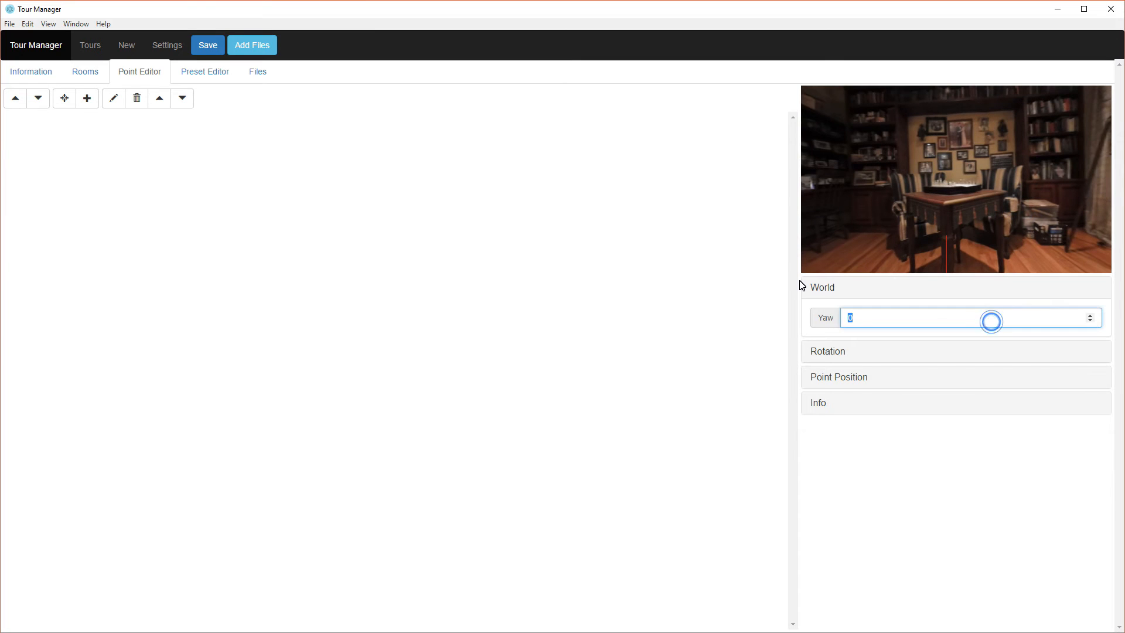
left_click(877, 530)
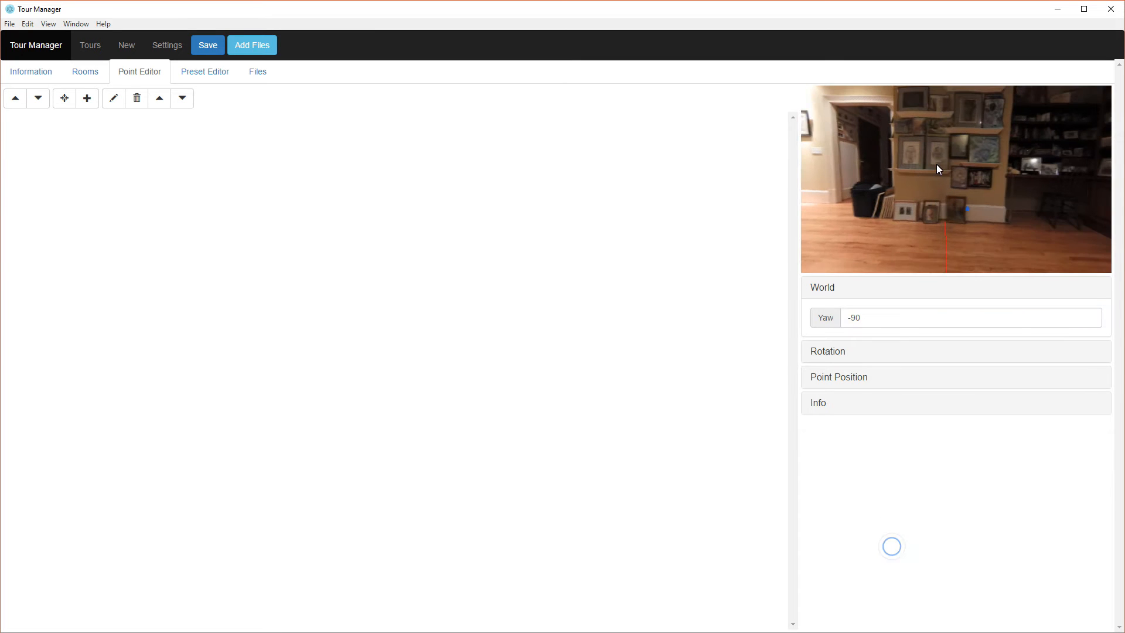
left_click(1093, 316)
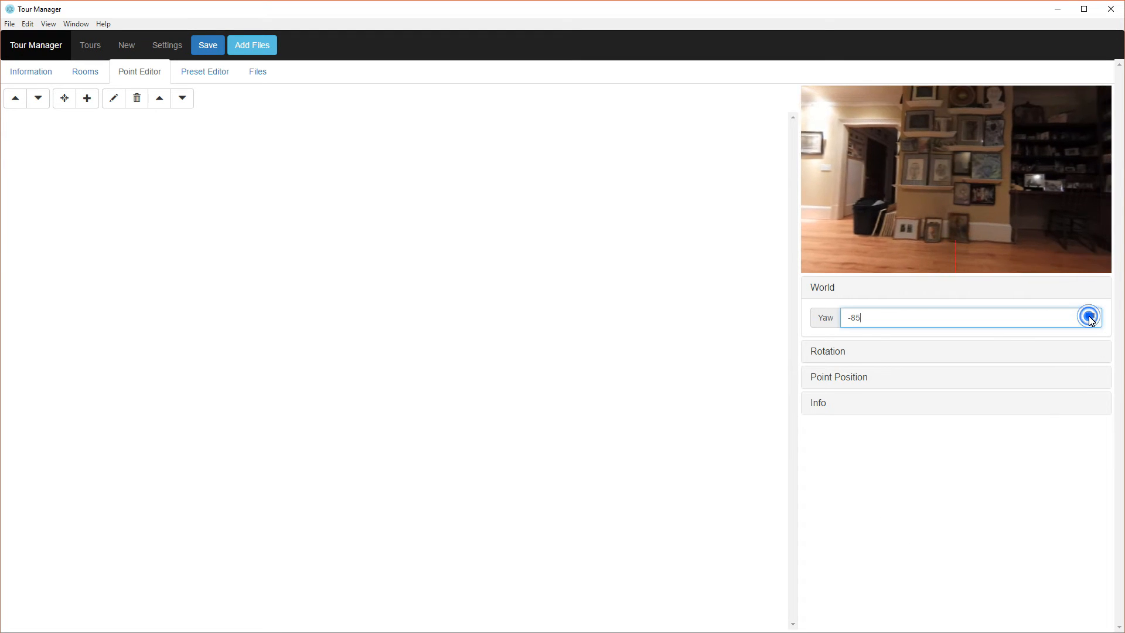
double_click(1090, 321)
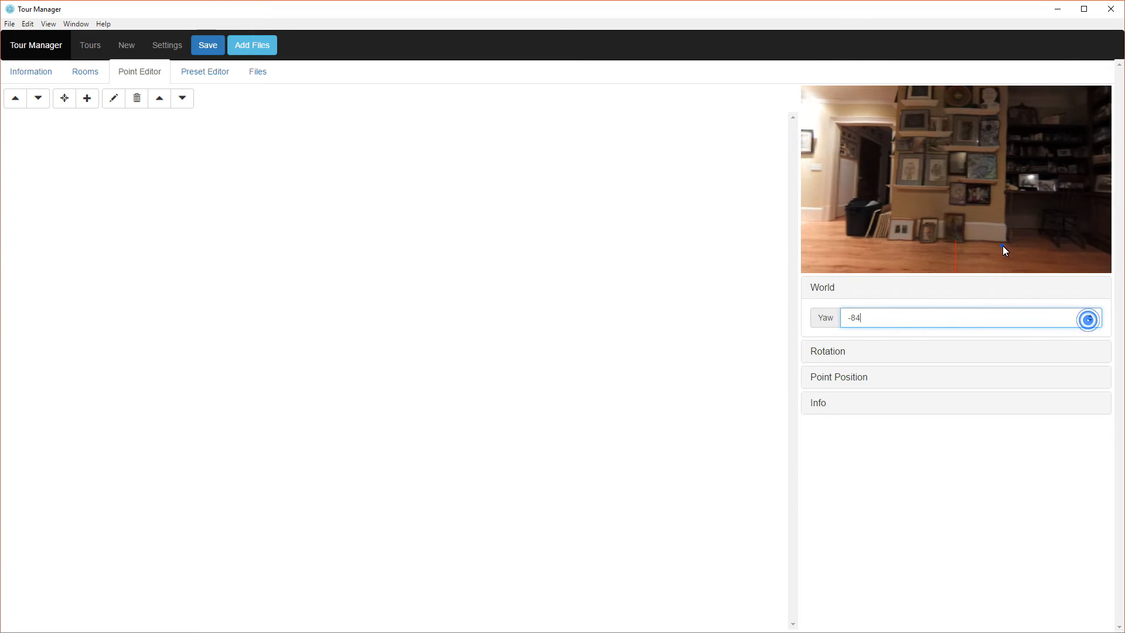
left_click_drag(1004, 249, 964, 211)
left_click_drag(1047, 227, 938, 174)
- Advance to the TV and fireplace room, set its World yaw to -93, and look around to check the floor direction
left_click(38, 98)
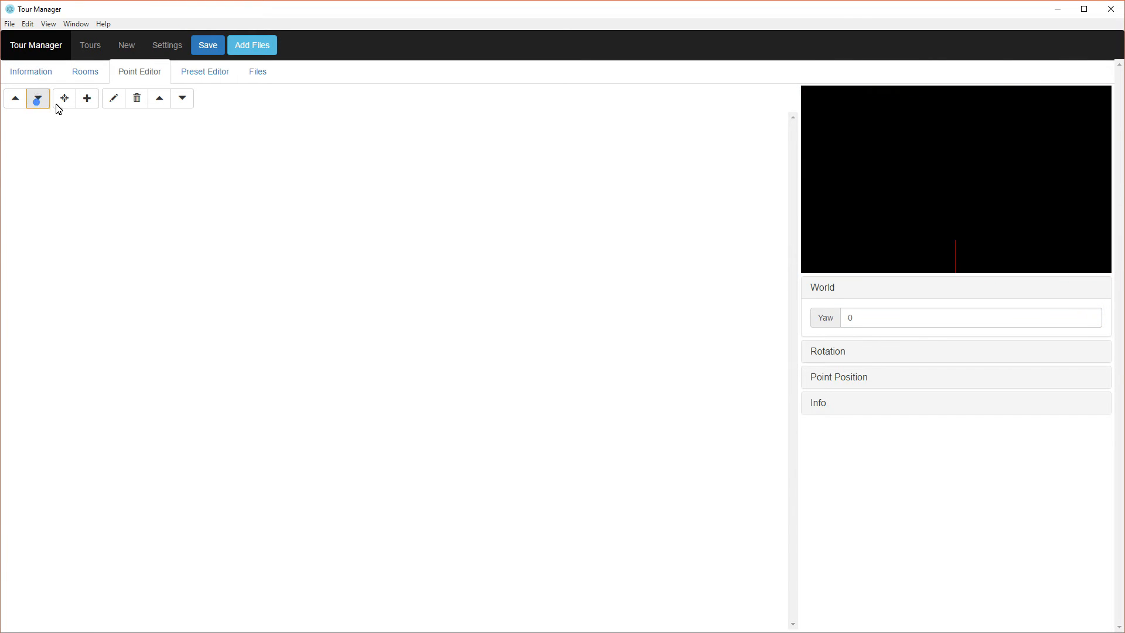
left_click(1012, 317)
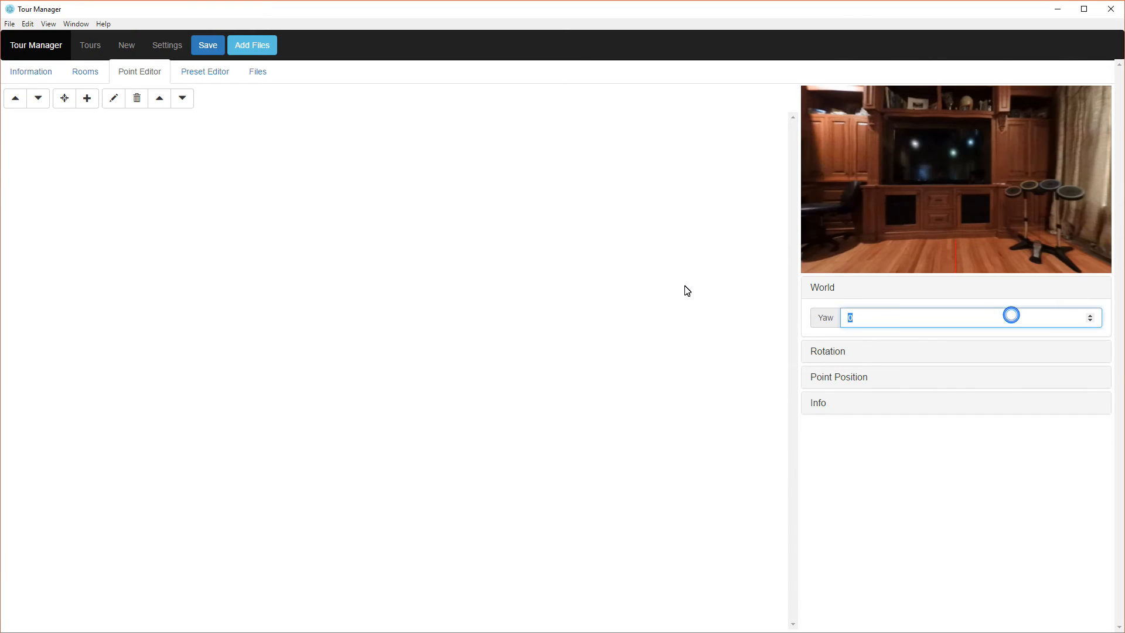
left_click(894, 526)
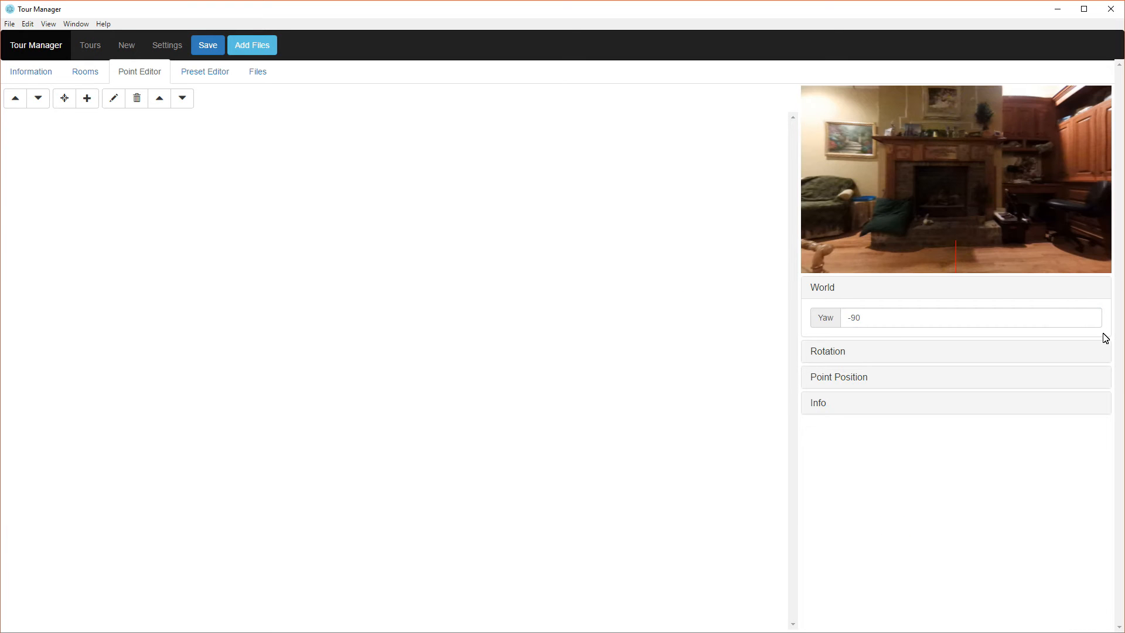
left_click(1091, 321)
left_click(1091, 321)
left_click(1091, 320)
left_click(1090, 320)
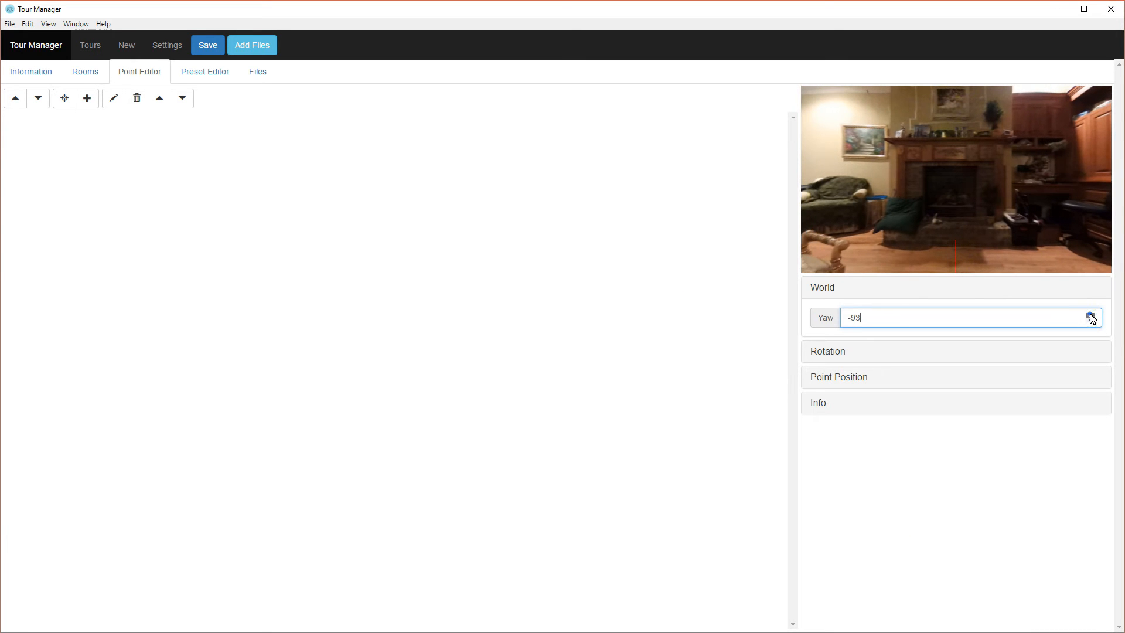
left_click_drag(997, 246, 909, 191)
left_click_drag(1058, 243, 885, 186)
left_click(40, 105)
- Choose room DSCN0151 from the room list, reopen it in the point editor, and aim the view at the house beyond the gate
left_click(84, 77)
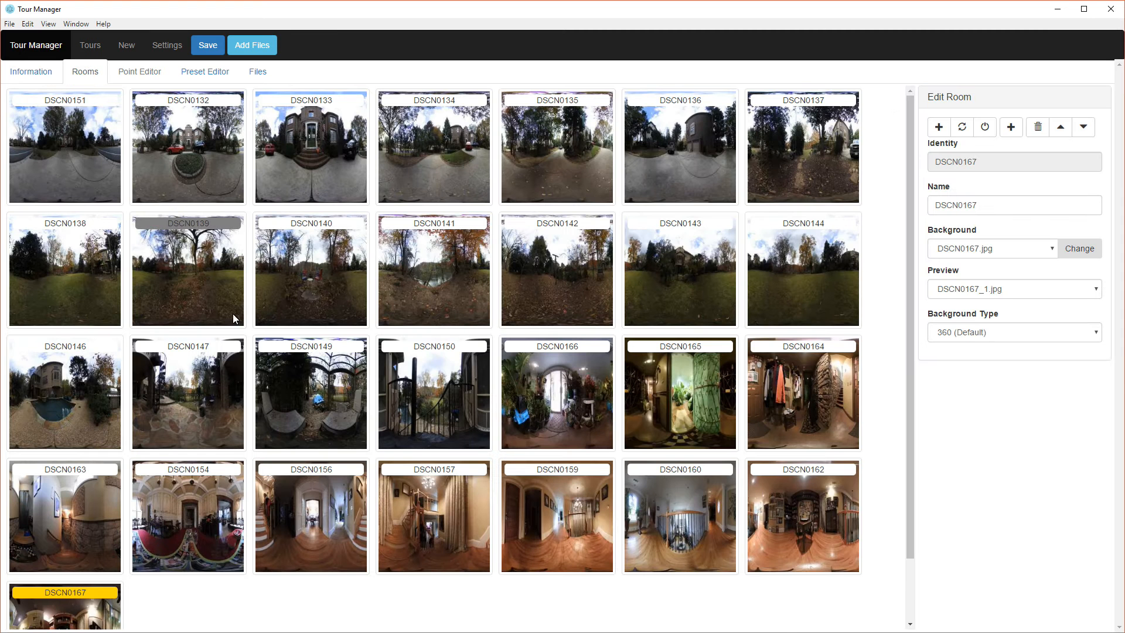
left_click(85, 175)
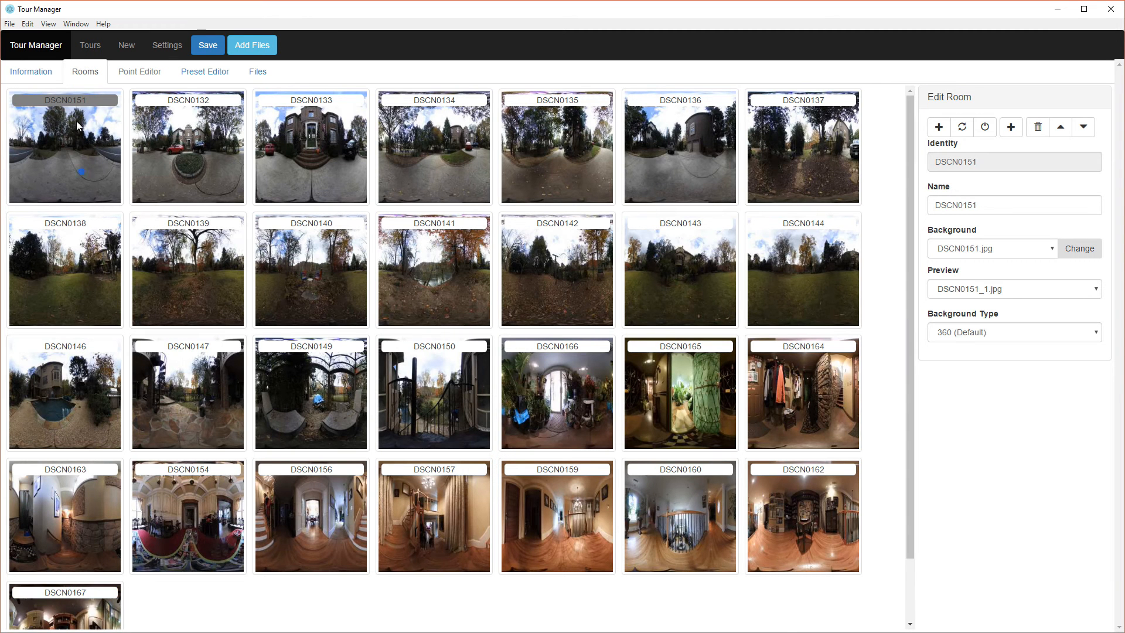
left_click(143, 73)
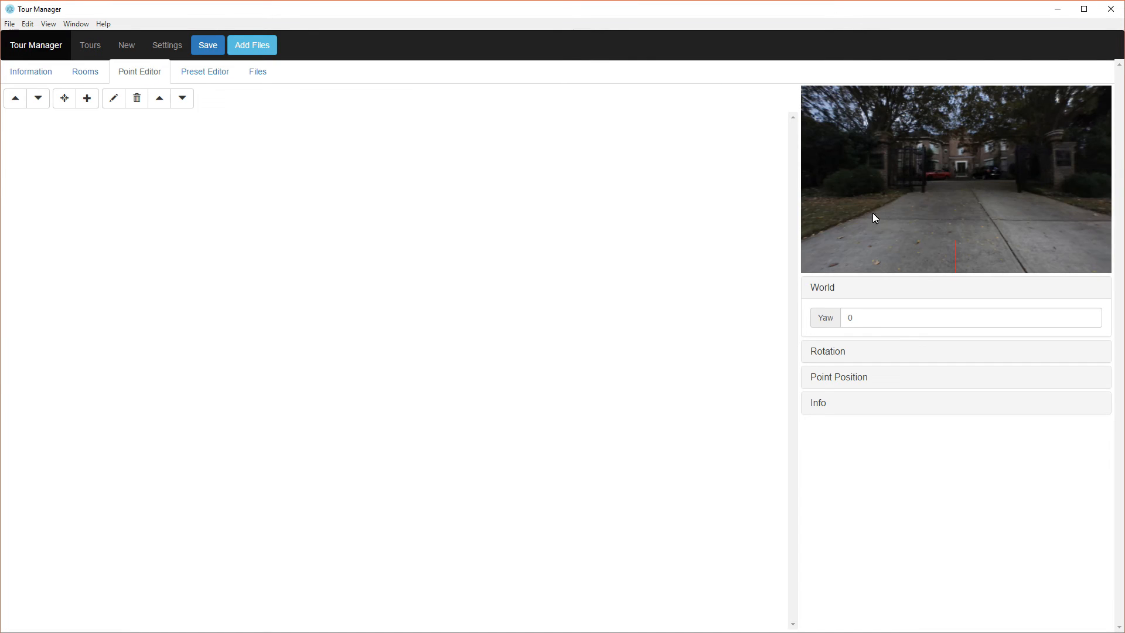
mouse_move(975, 226)
left_mouse_down()
mouse_move(911, 203)
mouse_move(961, 236)
mouse_move(944, 232)
mouse_move(927, 187)
mouse_move(952, 196)
left_mouse_up()
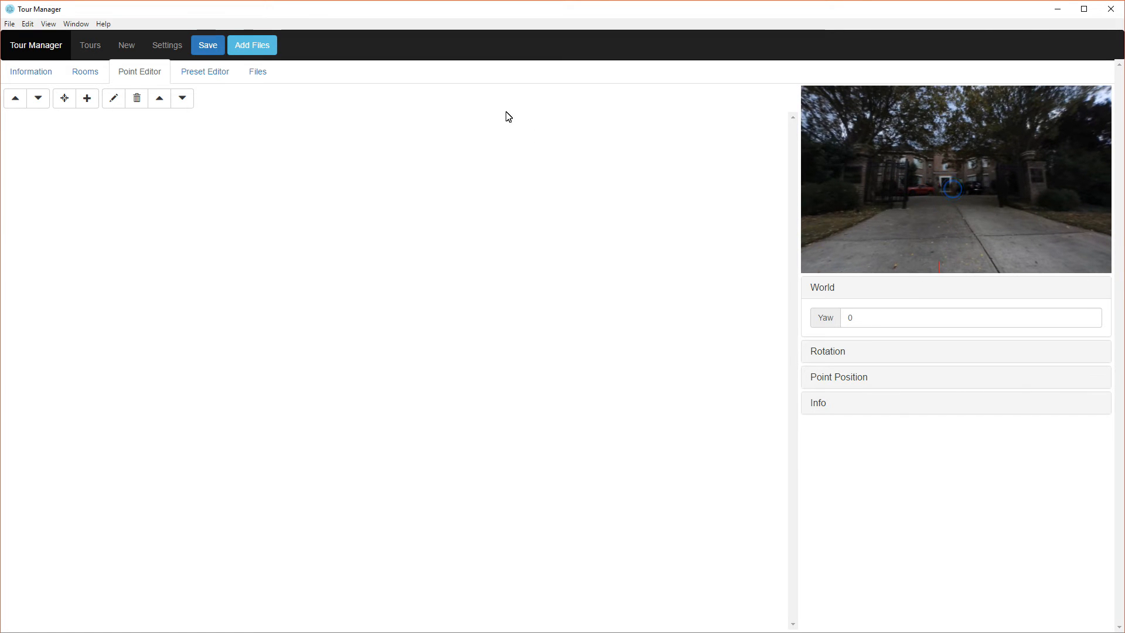
- Add a point leading to room DSCN0132 at the driveway gate and set its Rotation yaw to 0
left_click(64, 98)
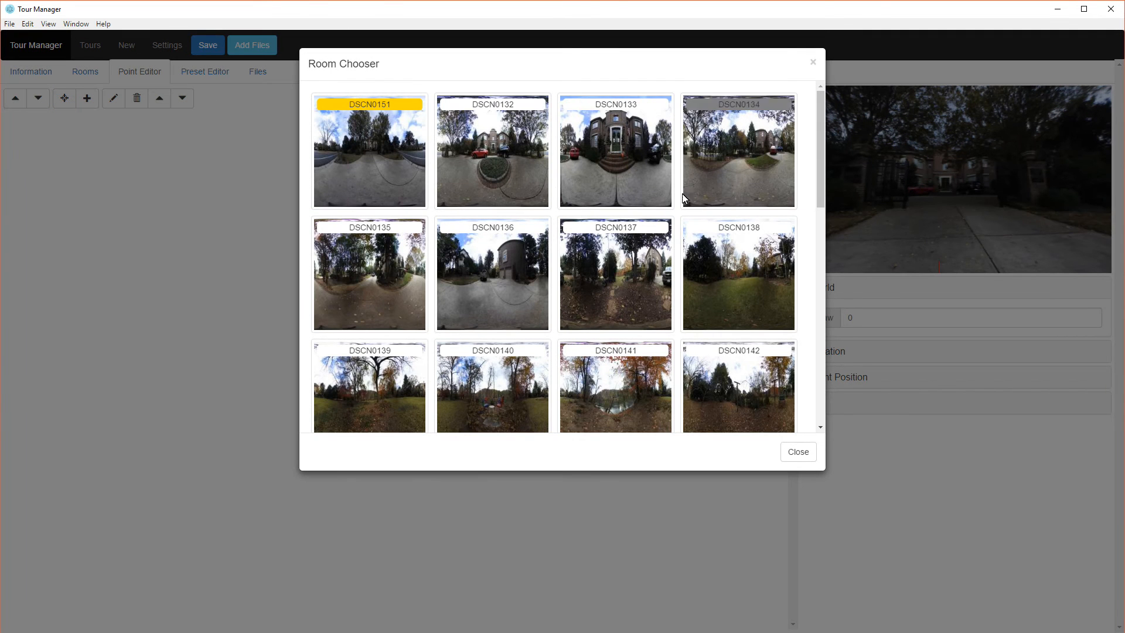
left_click(504, 151)
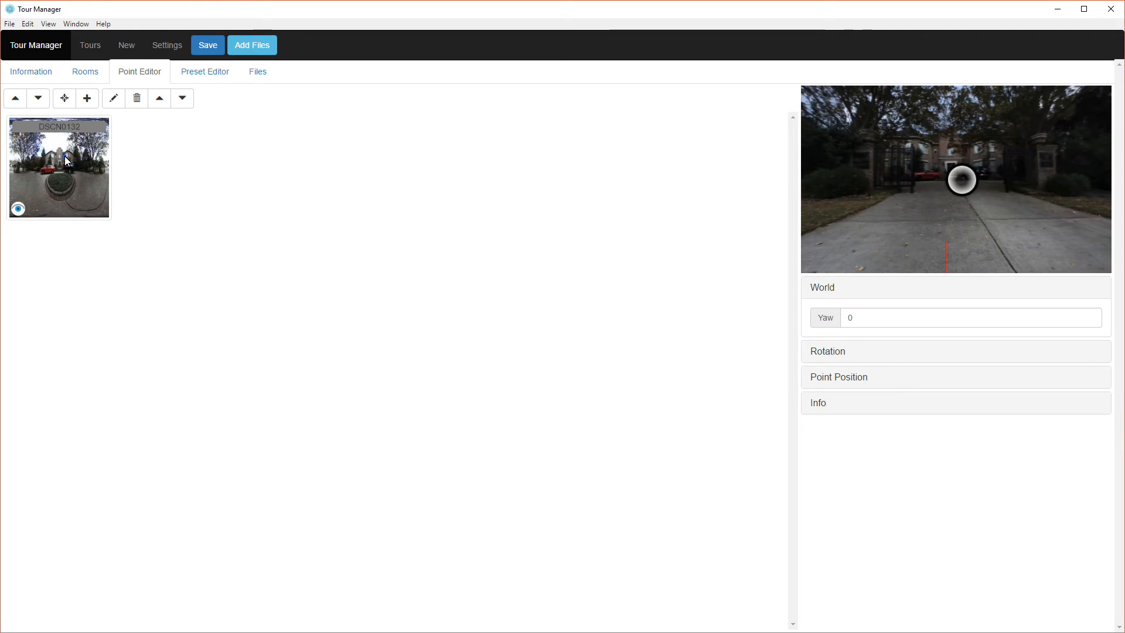
left_click(826, 351)
left_click(903, 345)
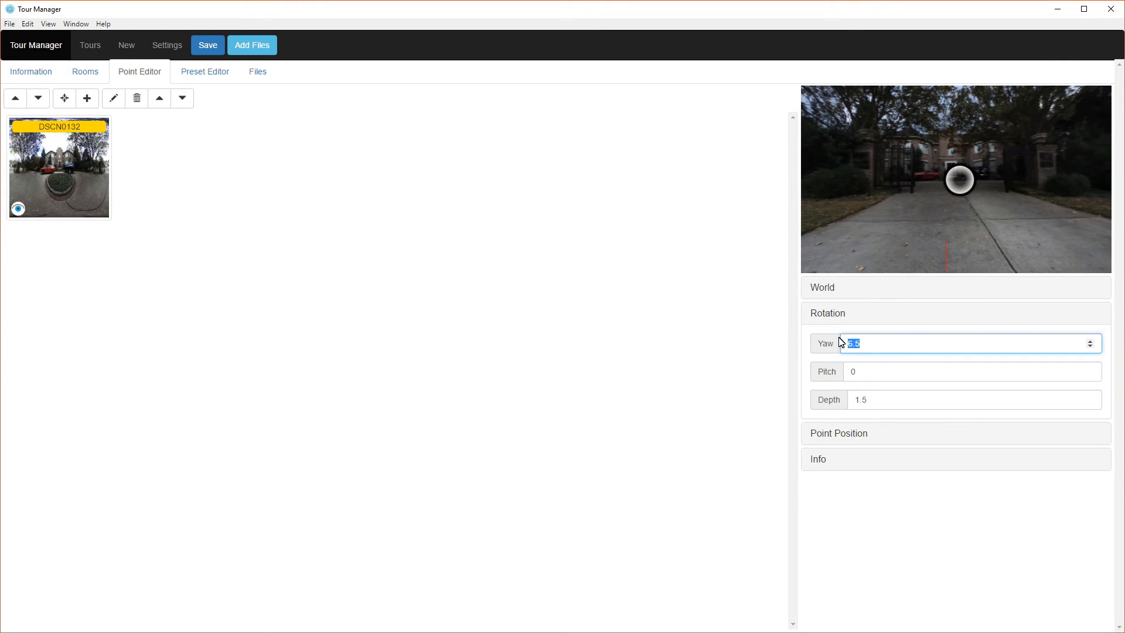
left_click(891, 373)
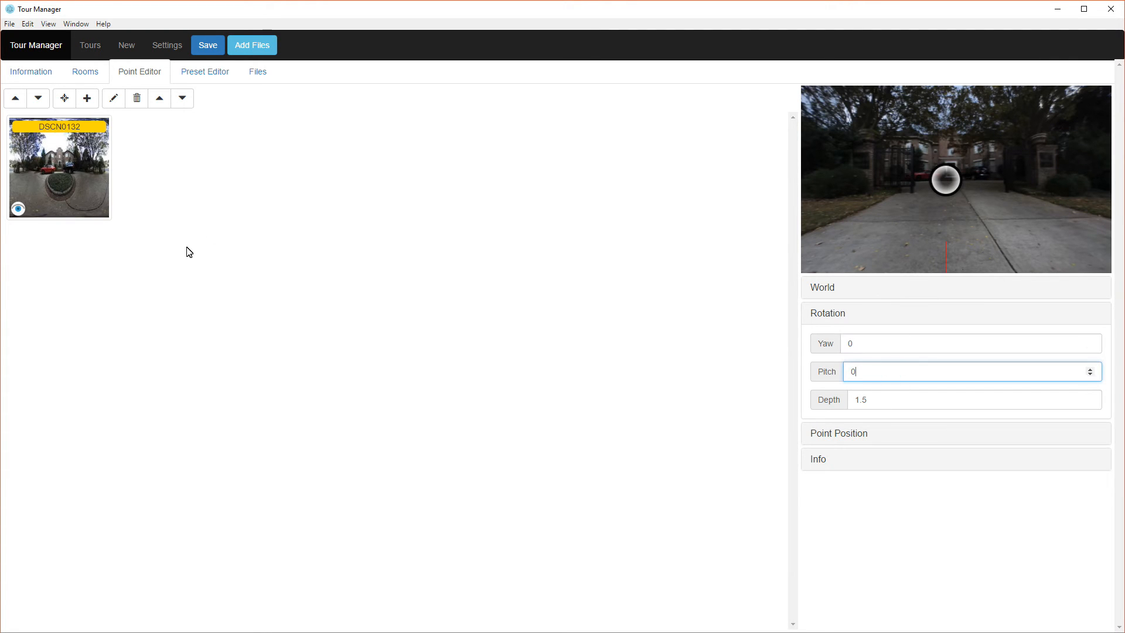
- Enter room DSCN0132, center the view on the front door, and add a point leading to room DSCN0133
left_click(59, 177)
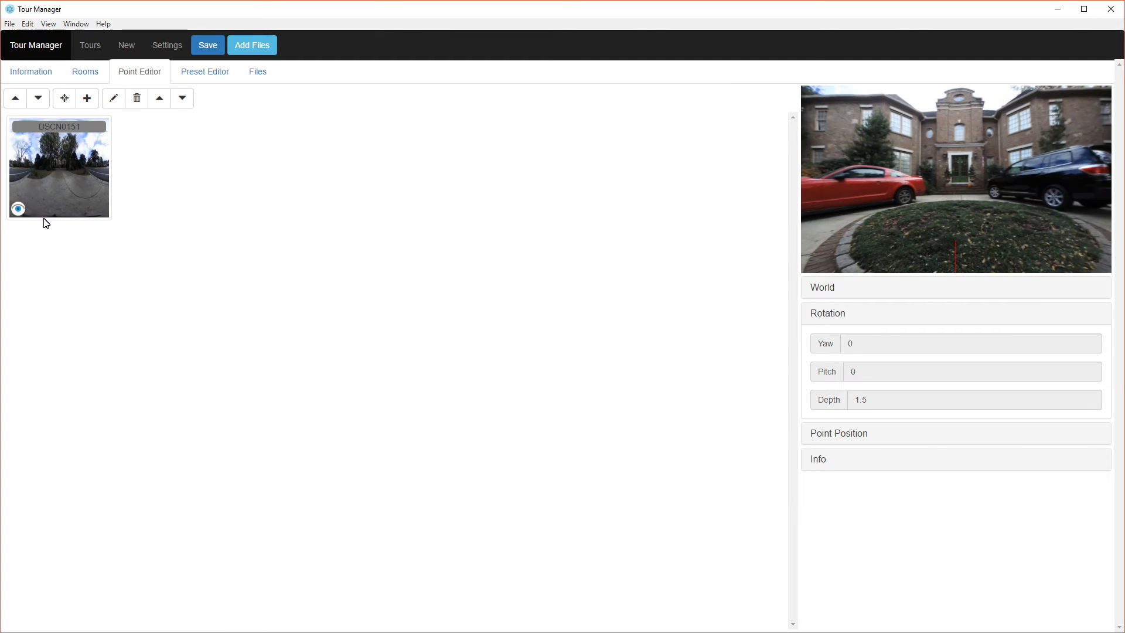
left_click_drag(996, 223, 949, 238)
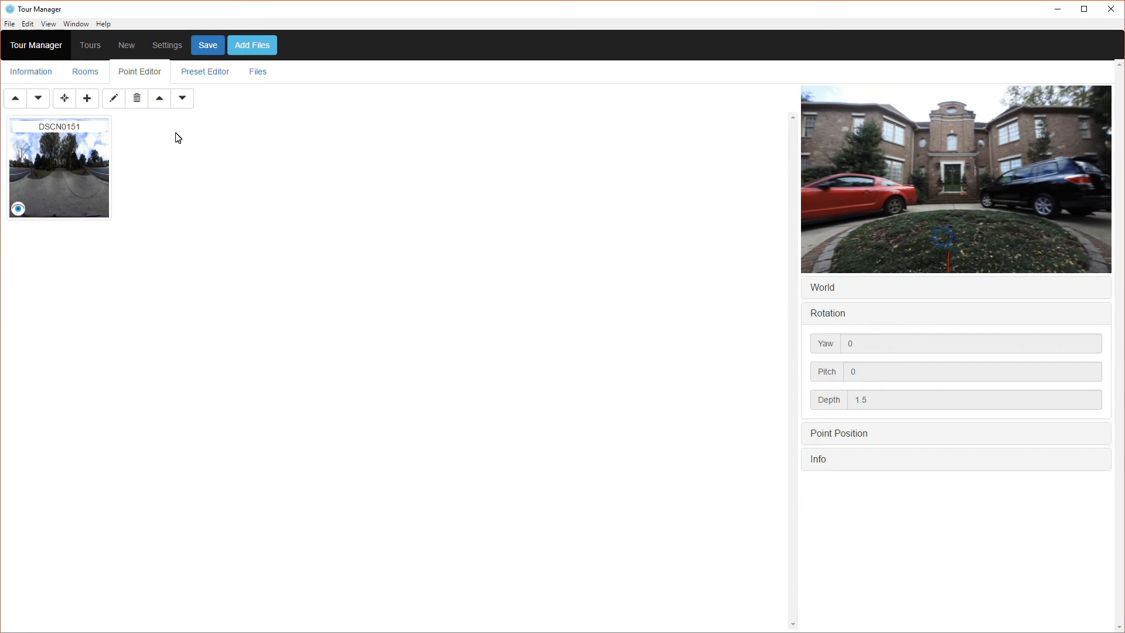
left_click(64, 100)
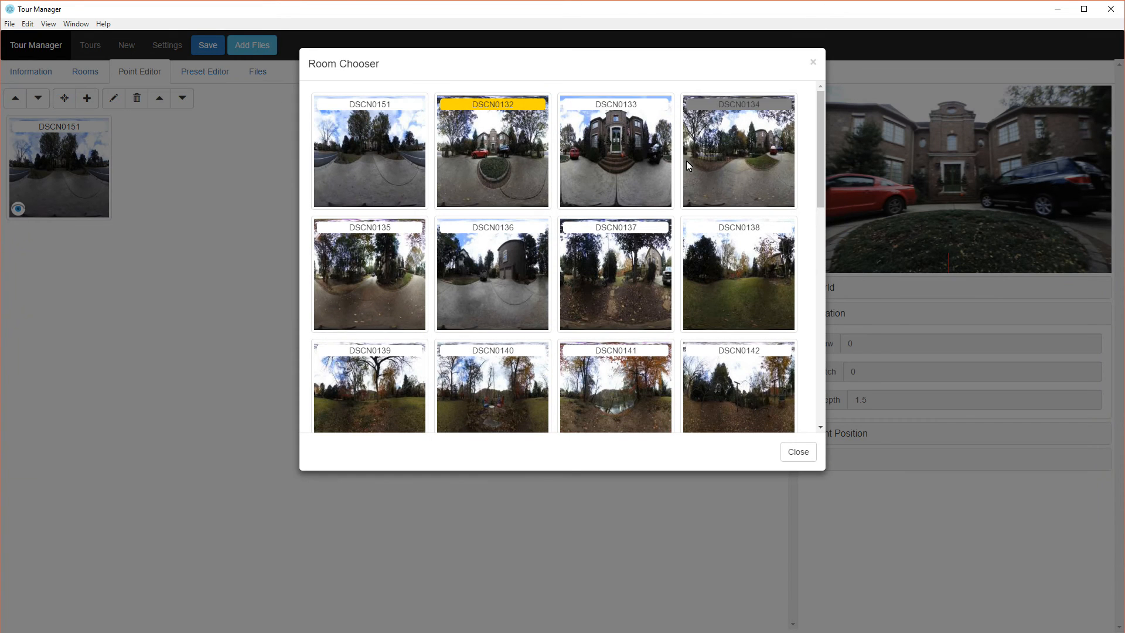
left_click(631, 145)
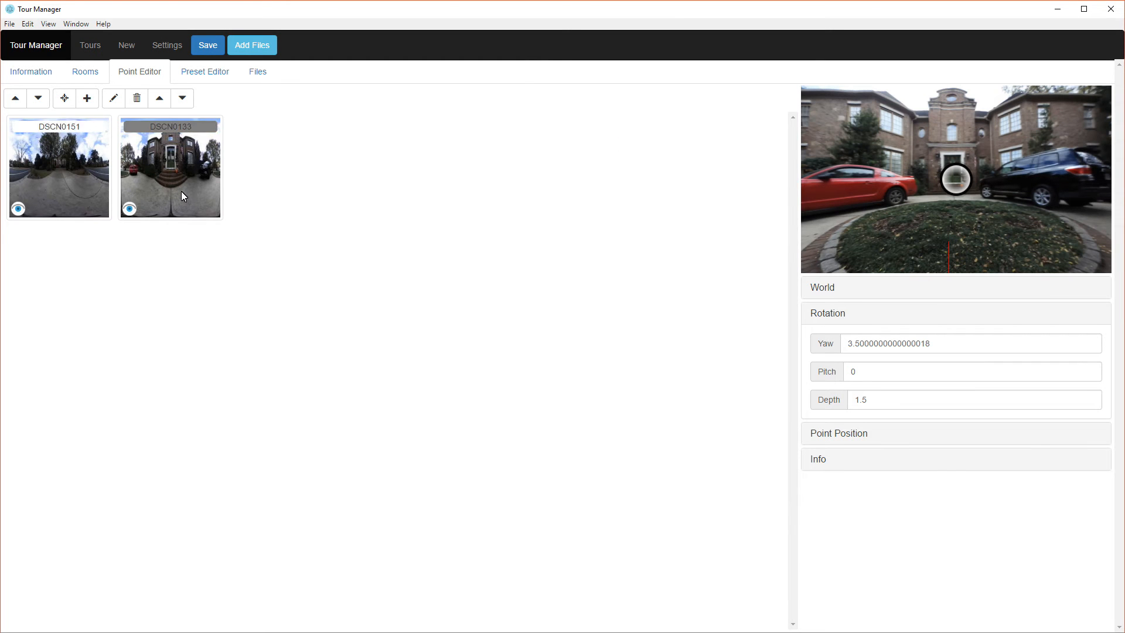
- Enter room DSCN0133, look around to its point back toward the driveway circle, and return to room DSCN0132
left_click(154, 181)
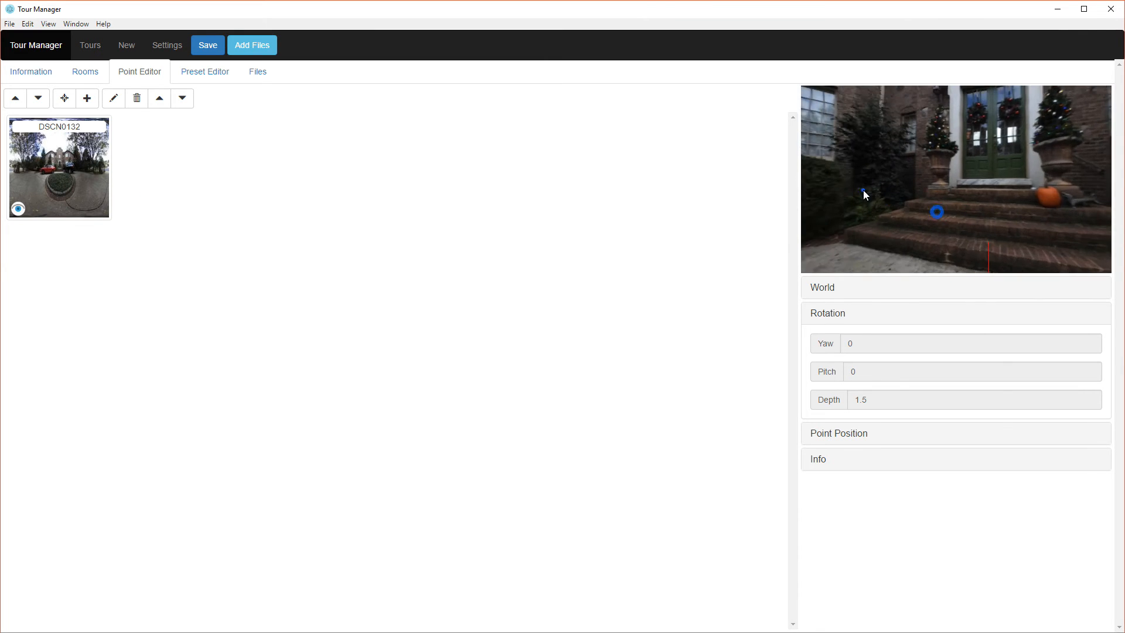
mouse_move(1004, 207)
left_mouse_down()
mouse_move(905, 213)
mouse_move(975, 213)
mouse_move(947, 247)
mouse_move(921, 216)
mouse_move(863, 203)
left_mouse_up()
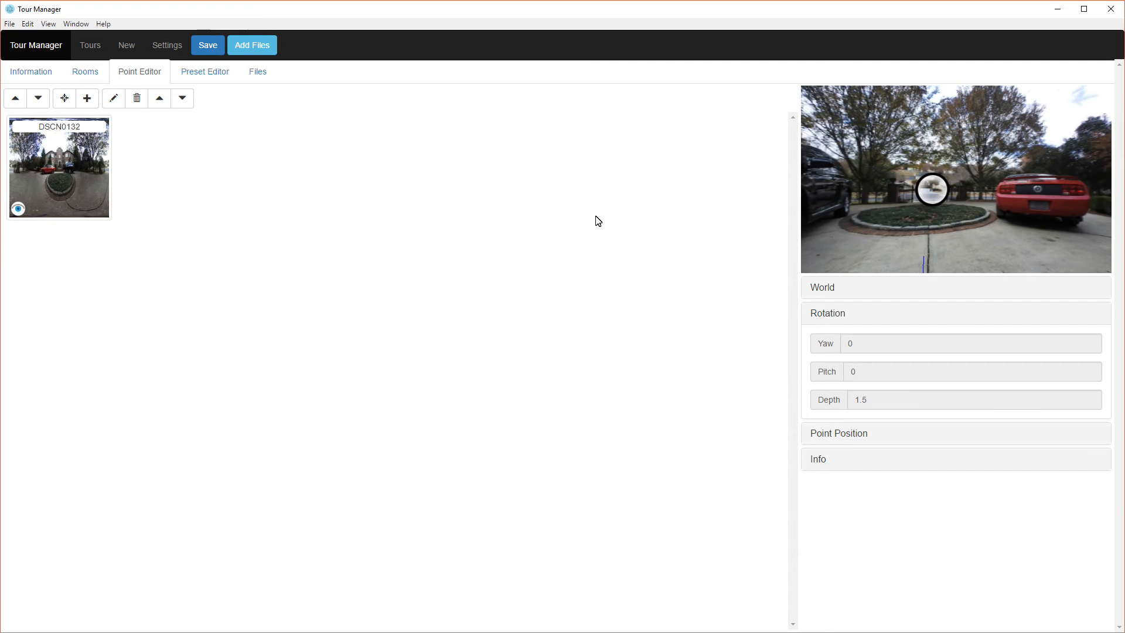
left_click(63, 187)
- Turn the DSCN0132 view to the driveway beside the red car and add a point leading to room DSCN0134
left_click_drag(814, 205, 888, 215)
left_click_drag(986, 206, 1054, 197)
left_click_drag(929, 192, 969, 206)
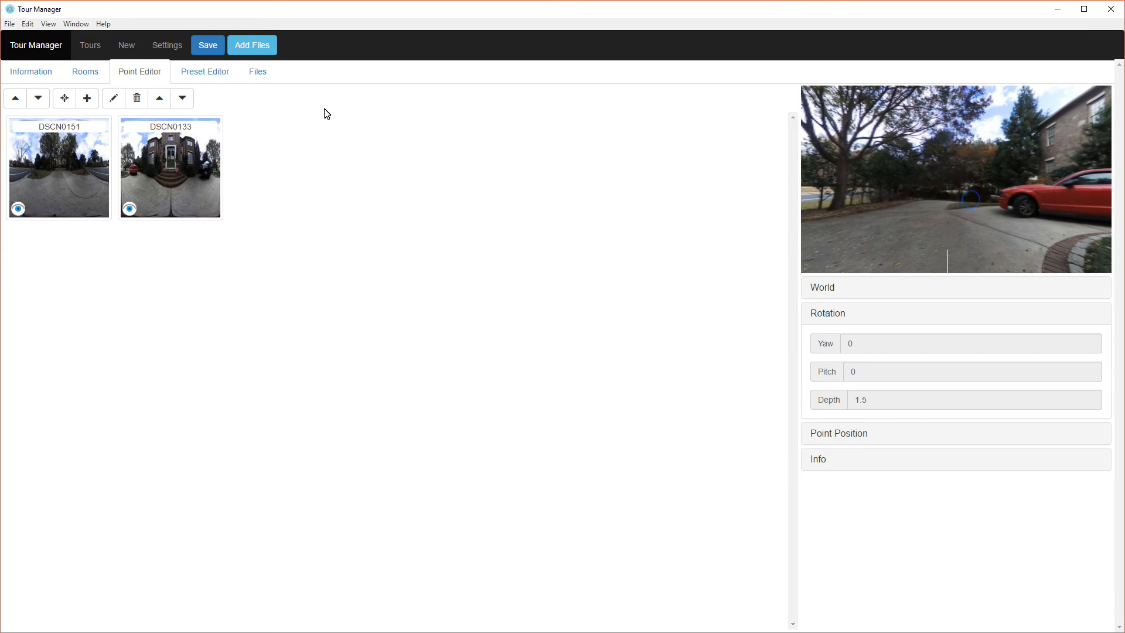
left_click(65, 99)
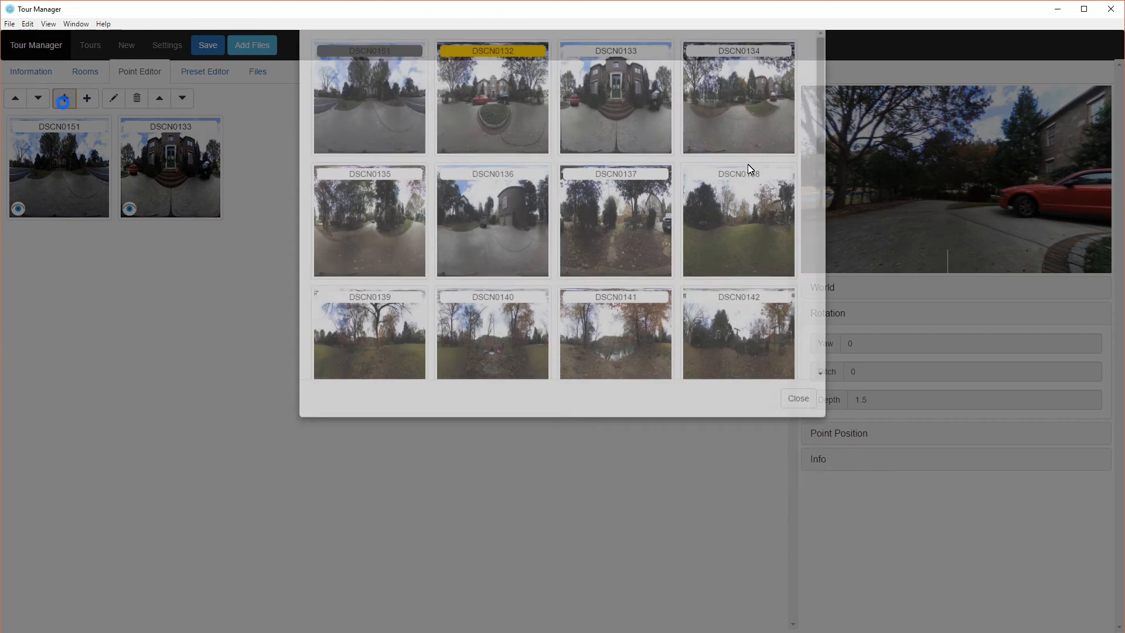
left_click(740, 161)
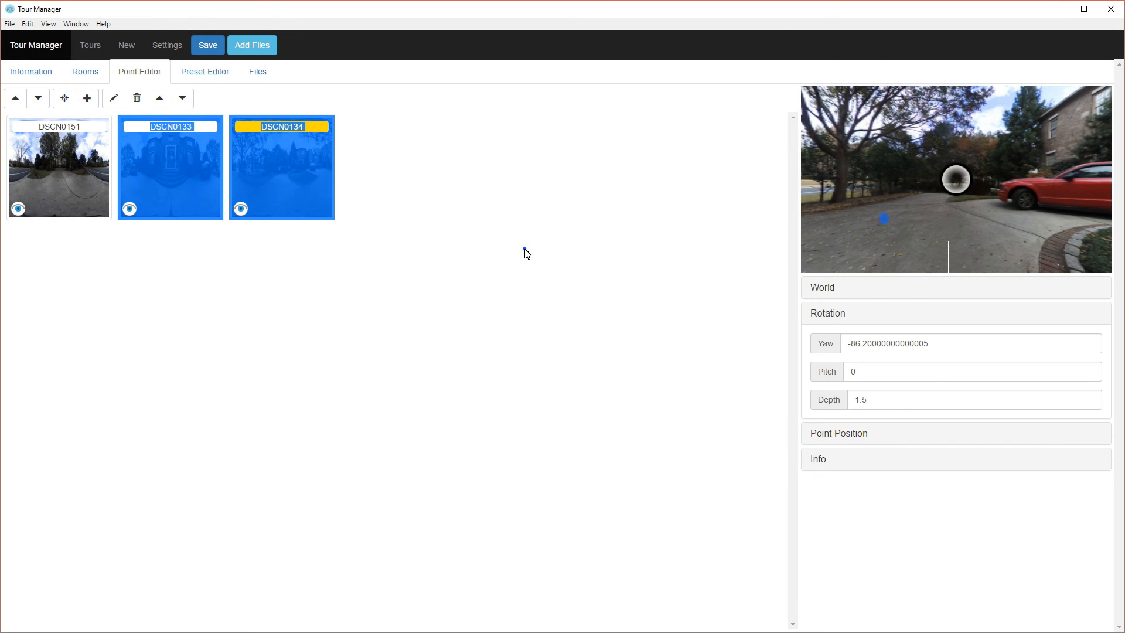
left_click(525, 248)
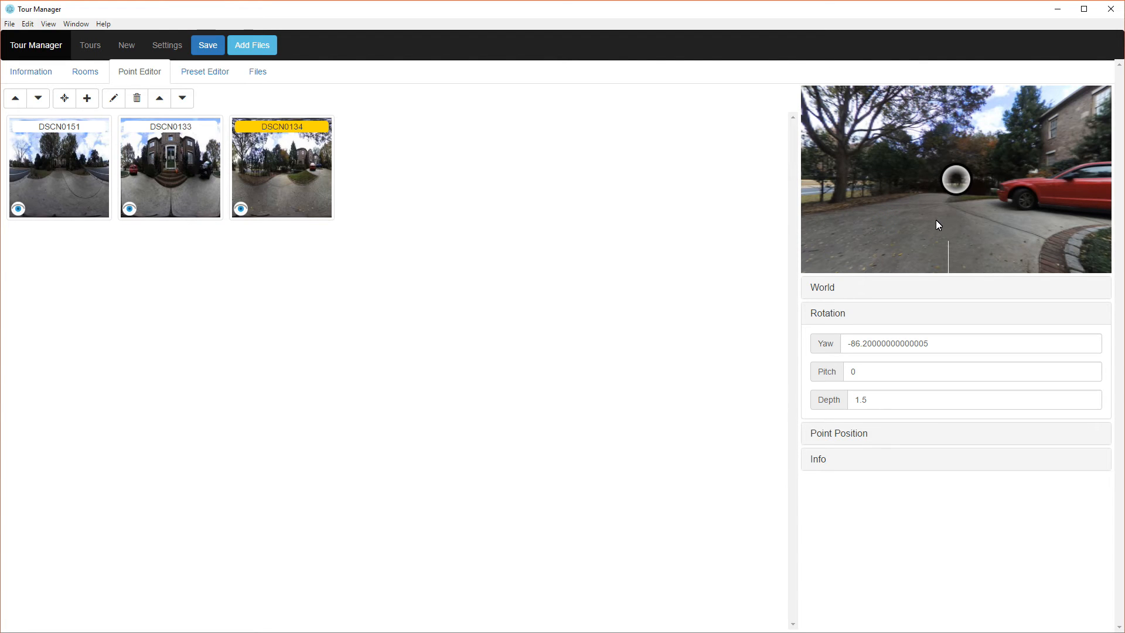
- Enter room DSCN0134, aim the view along the curving driveway, and add a point leading to room DSCN0135
left_click(283, 176)
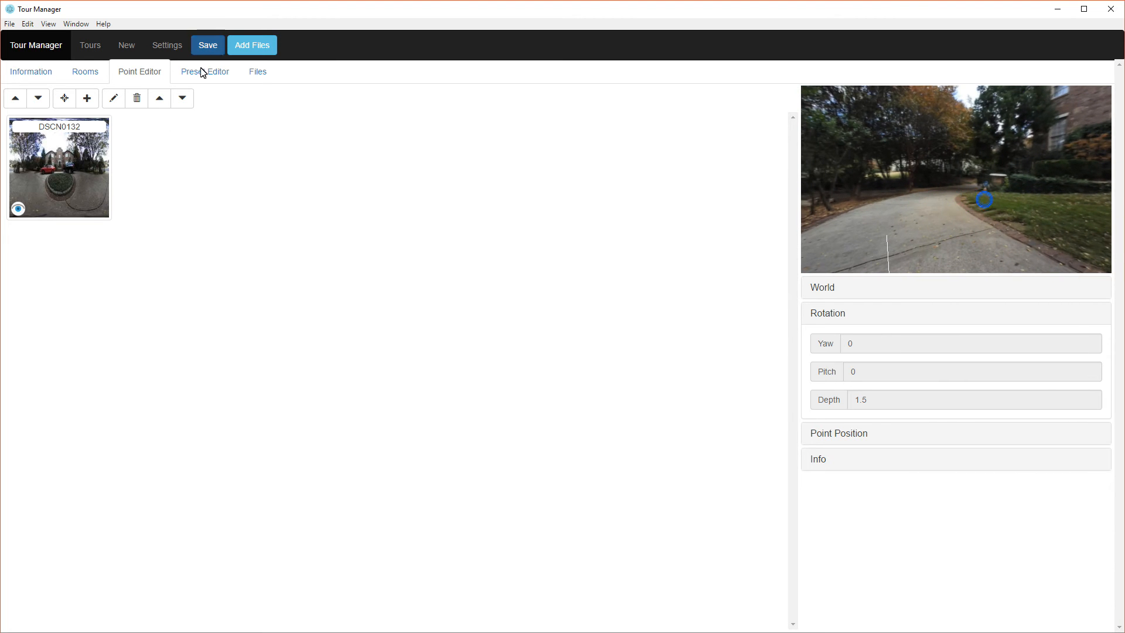
left_click(66, 100)
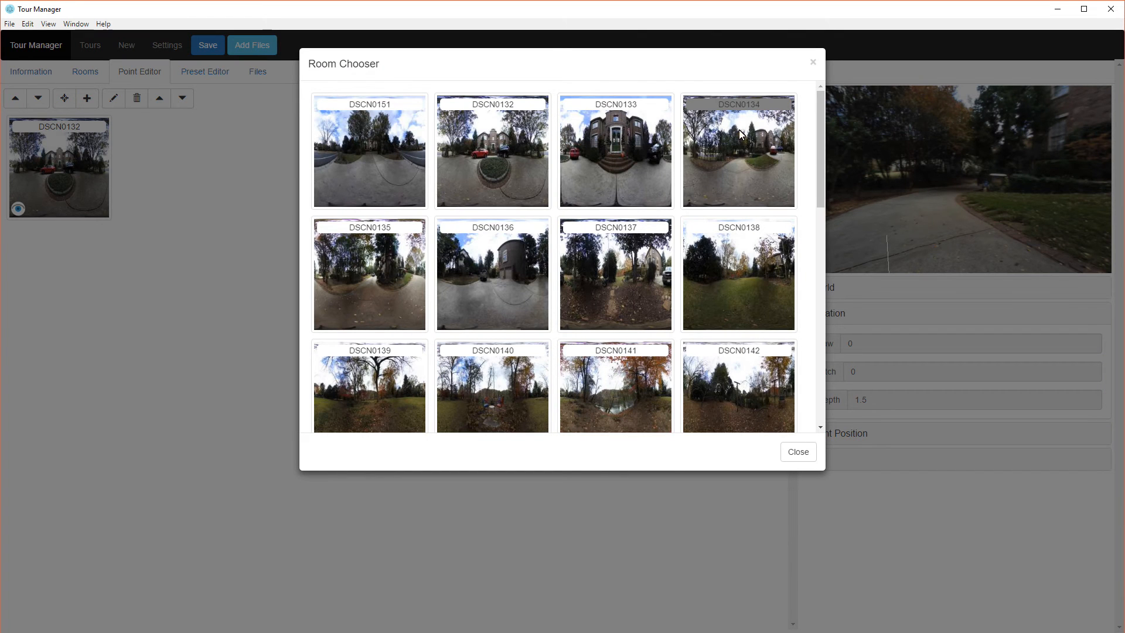
left_click(743, 154)
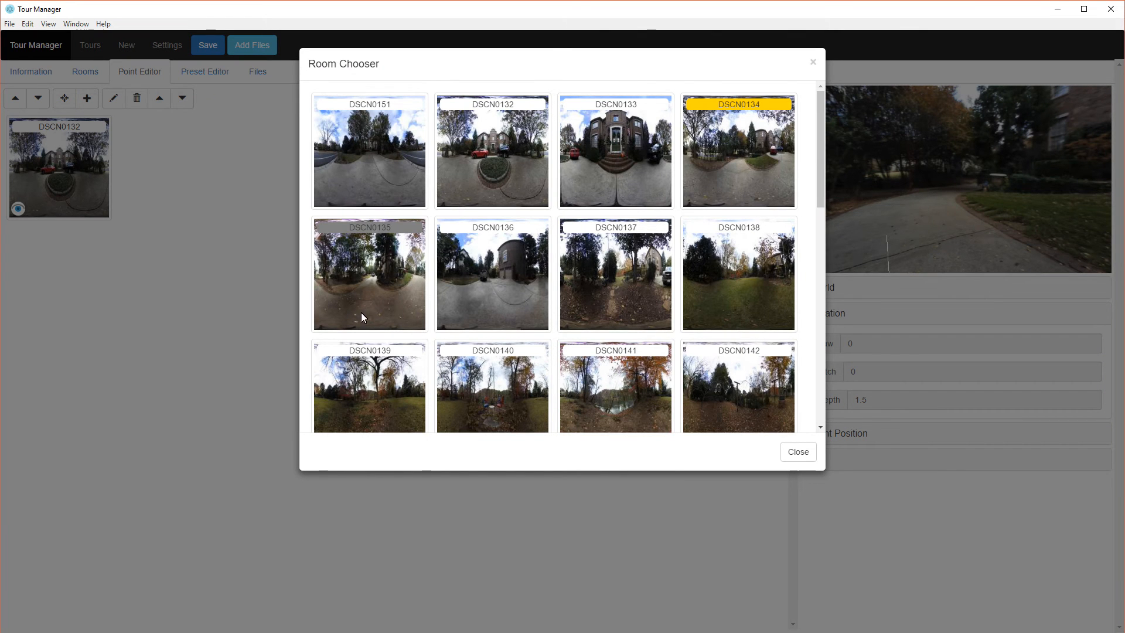
left_click(376, 288)
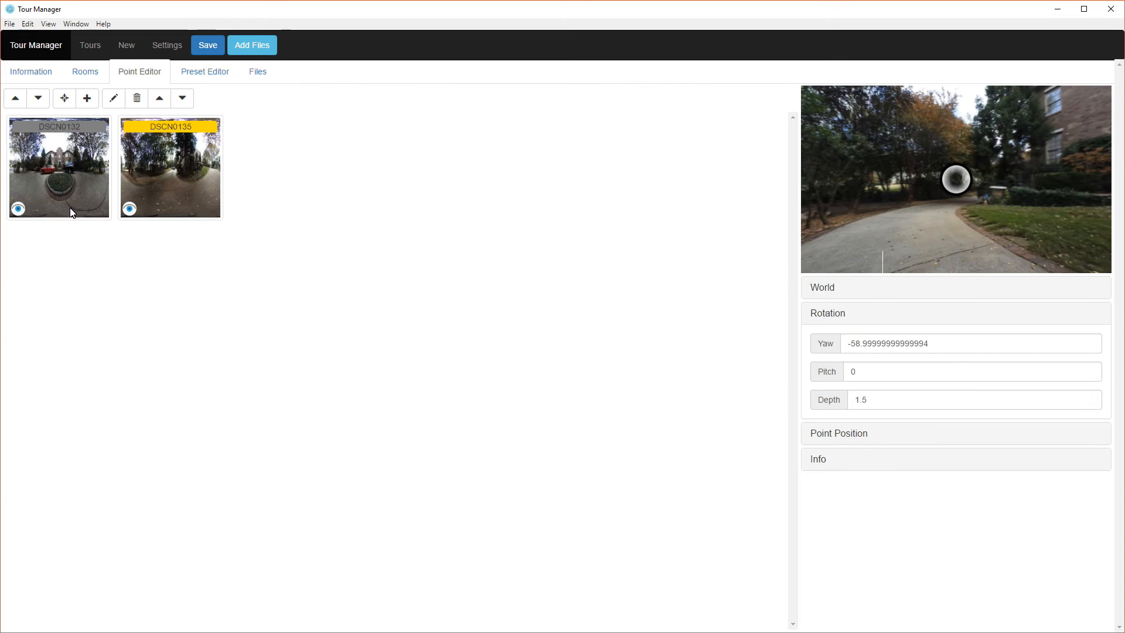
- Enter room DSCN0135, aim the view down the driveway, and add a point leading to room DSCN0136
double_click(186, 170)
left_click_drag(941, 203, 974, 222)
left_click(57, 104)
left_click(458, 285)
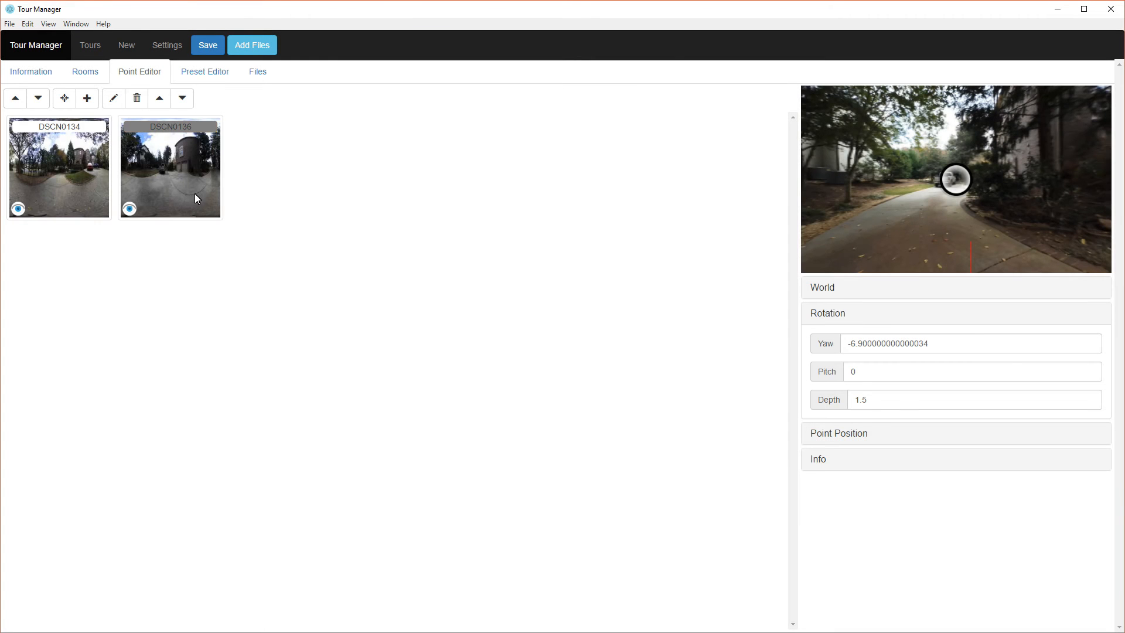
- Enter room DSCN0136, aim the view between the pickup truck and the garage, and add a point leading to room DSCN0137
left_click(195, 185)
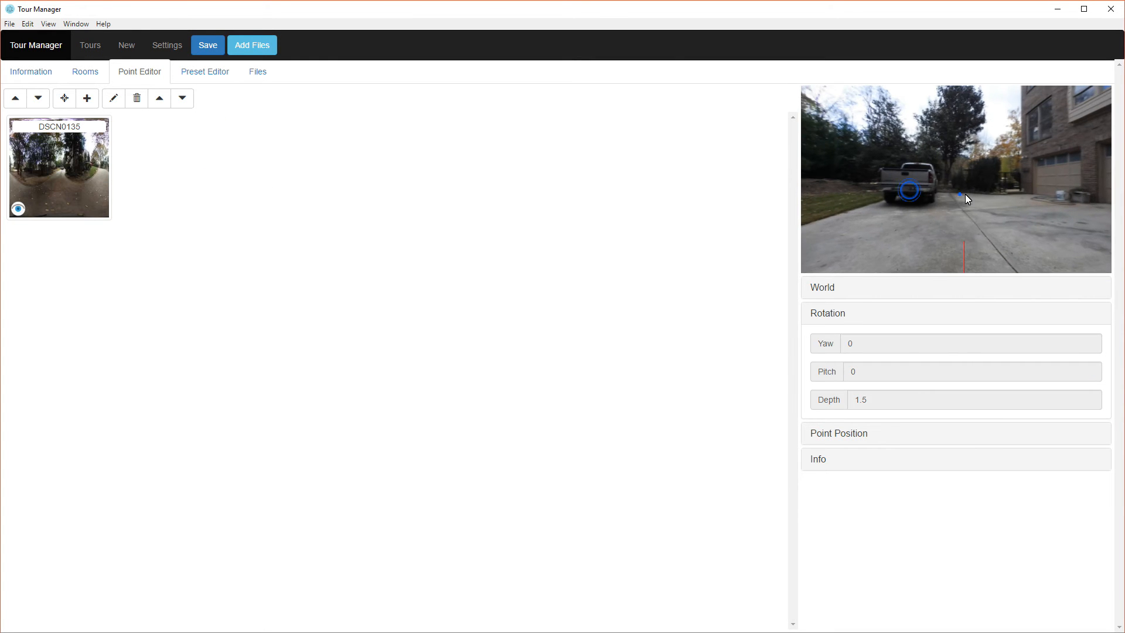
left_click(66, 99)
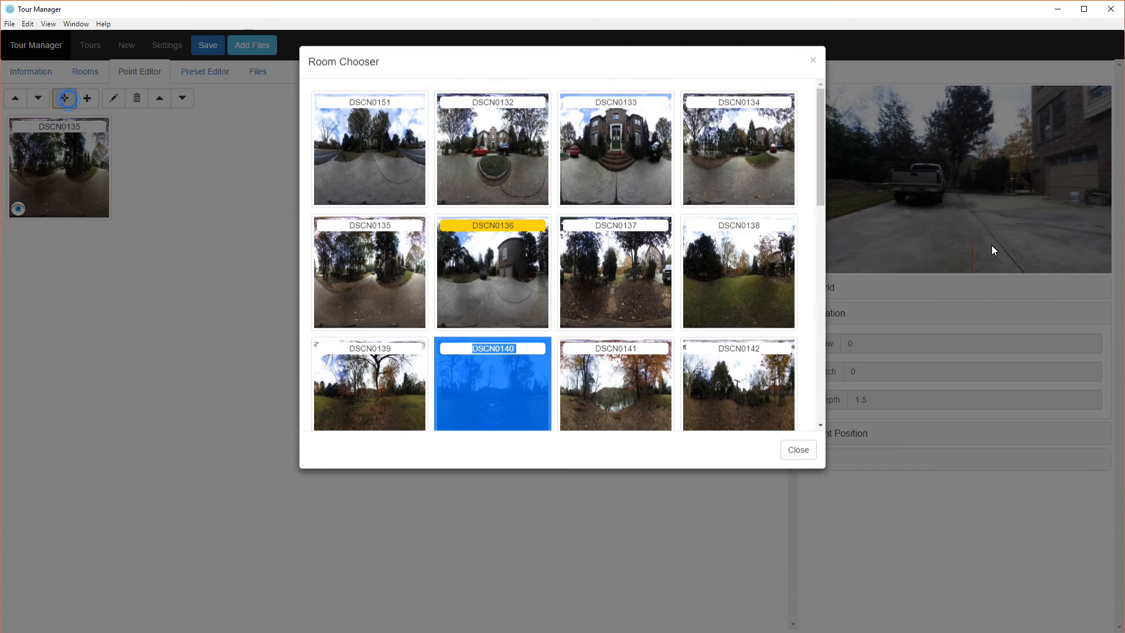
left_click(607, 283)
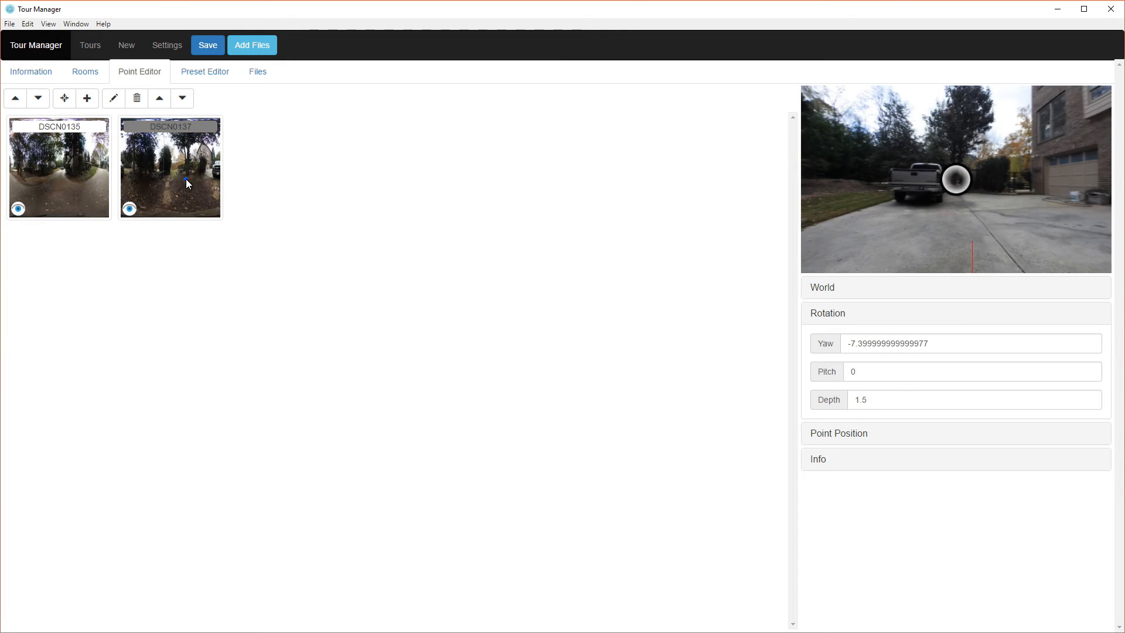
- Enter room DSCN0137, aim the view along the path towards the lawn, and add a point leading to room DSCN0138
left_click(185, 179)
left_click_drag(1030, 179, 951, 181)
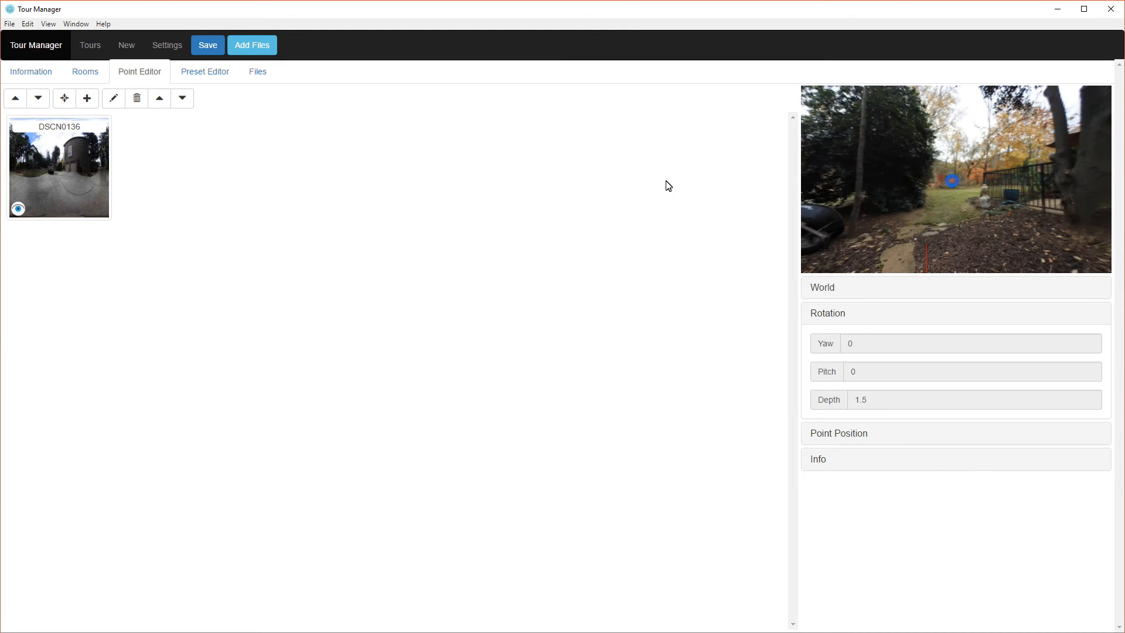
left_click(66, 98)
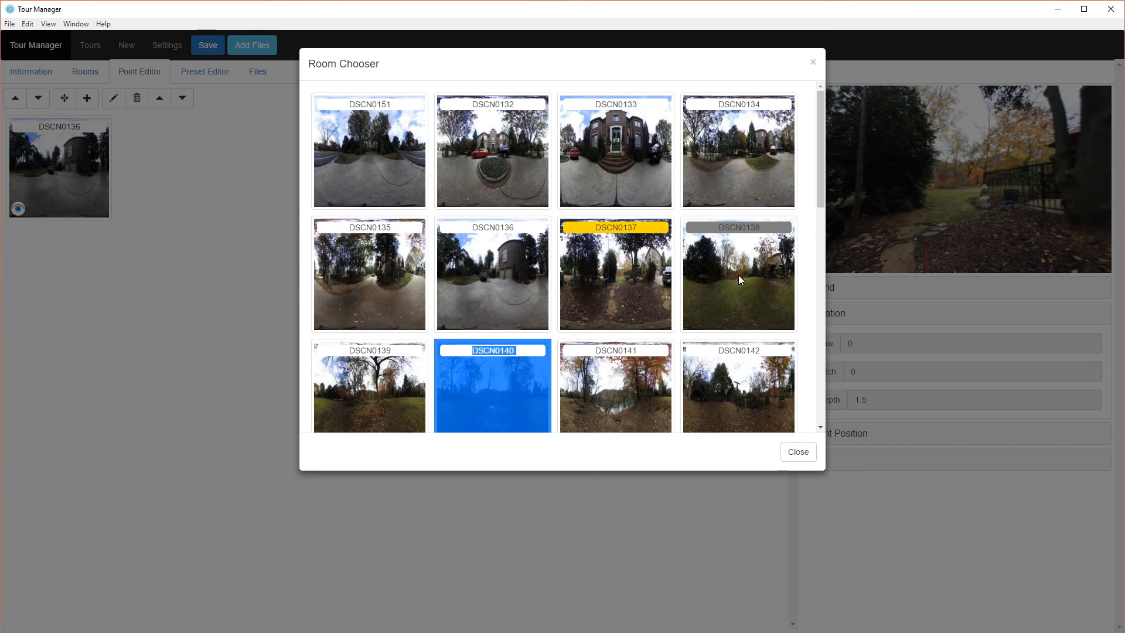
left_click(766, 276)
- Enter room DSCN0138, aim the view across the lawn at the far trees, and add a point leading to room DSCN0139
left_click(182, 166)
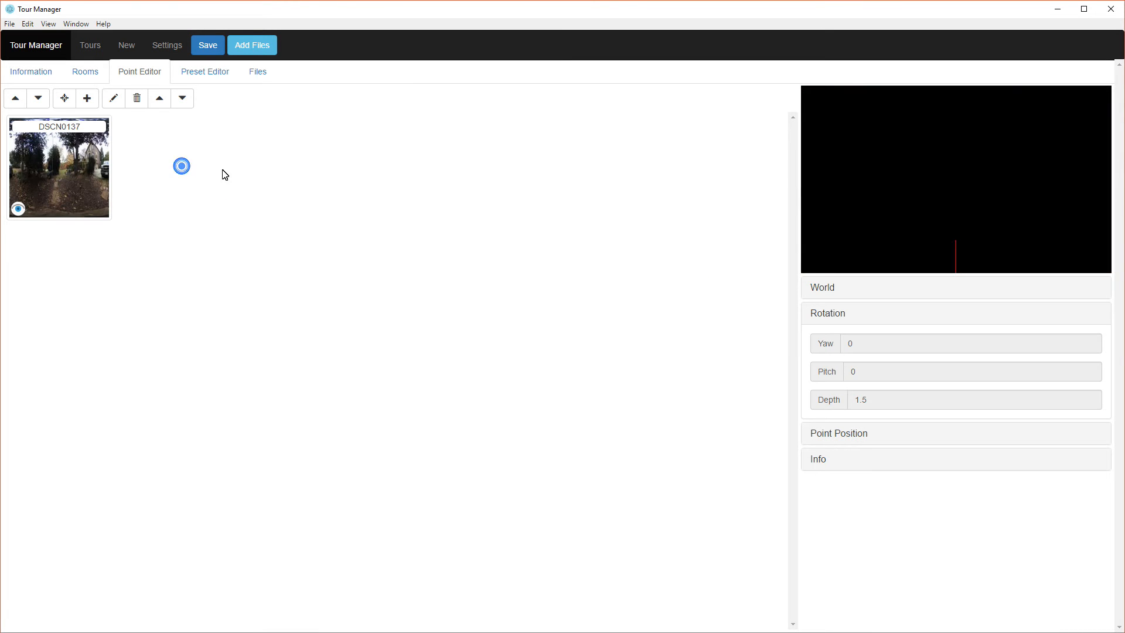
left_click_drag(948, 218, 922, 221)
mouse_move(968, 191)
left_mouse_down()
mouse_move(927, 191)
mouse_move(937, 189)
left_mouse_up()
left_click(65, 98)
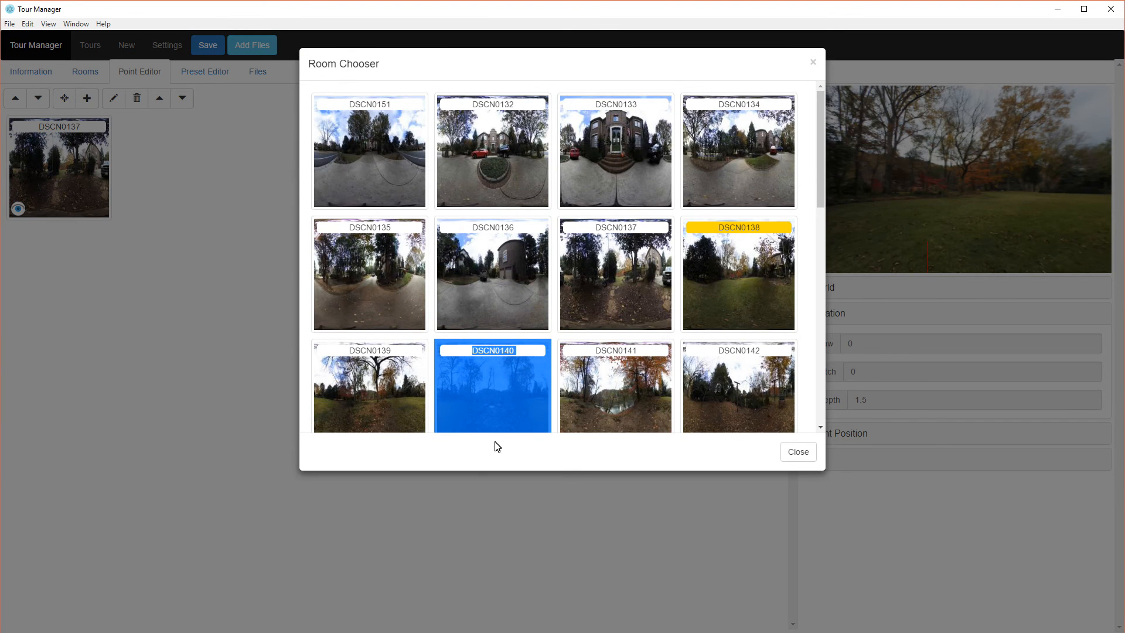
left_click(371, 407)
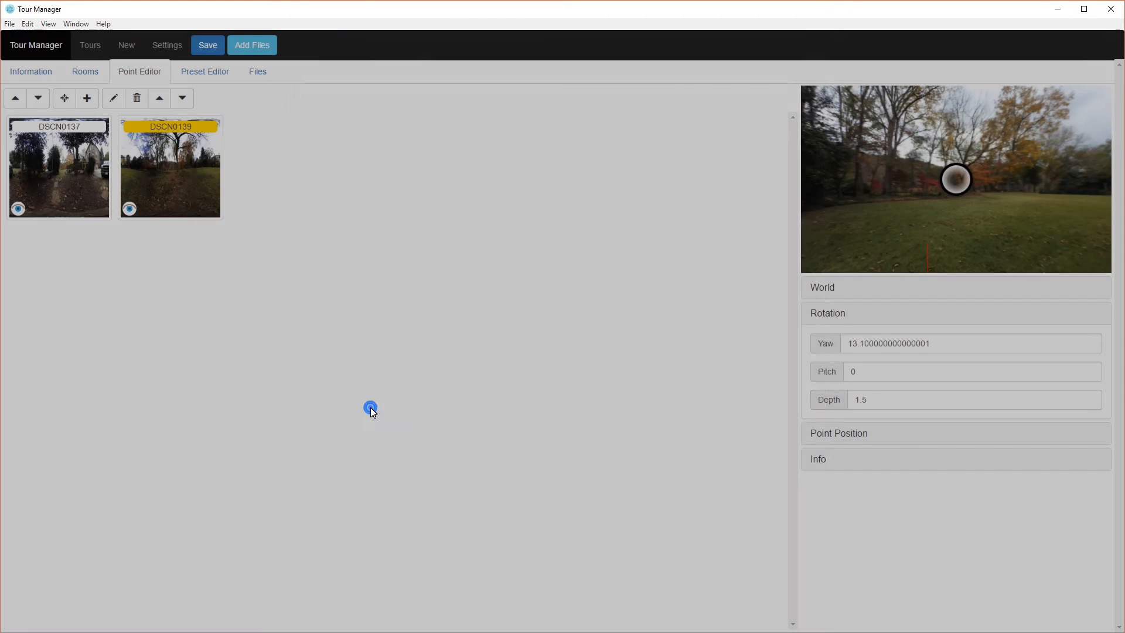
- Enter room DSCN0139 and add a point between the trees leading to room DSCN0140
left_click(193, 160)
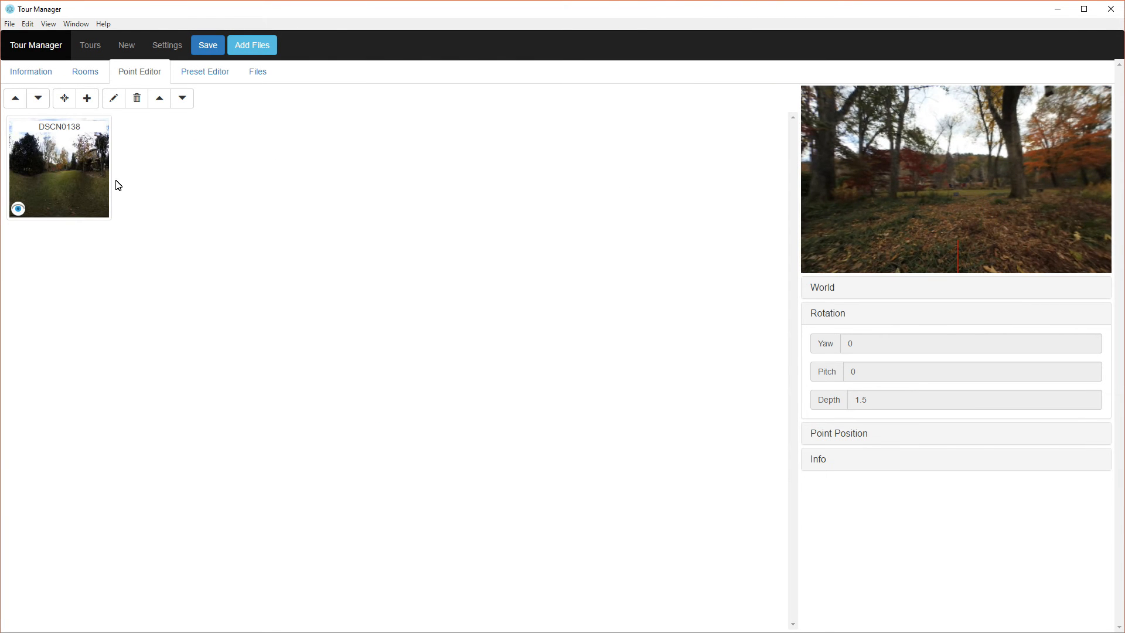
left_click(64, 98)
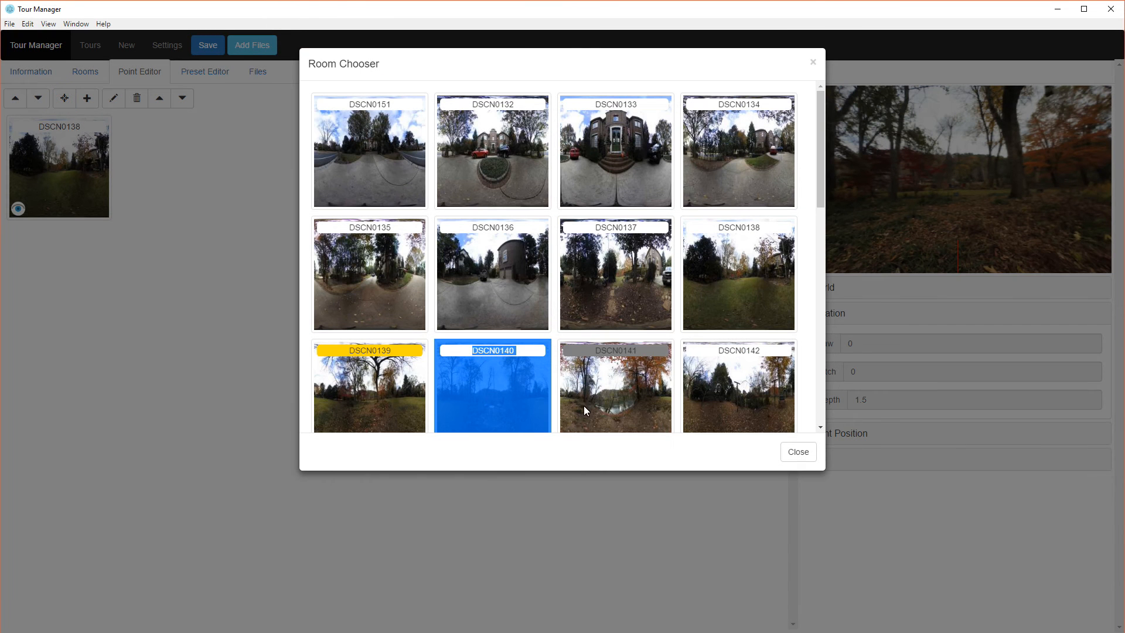
left_click(480, 397)
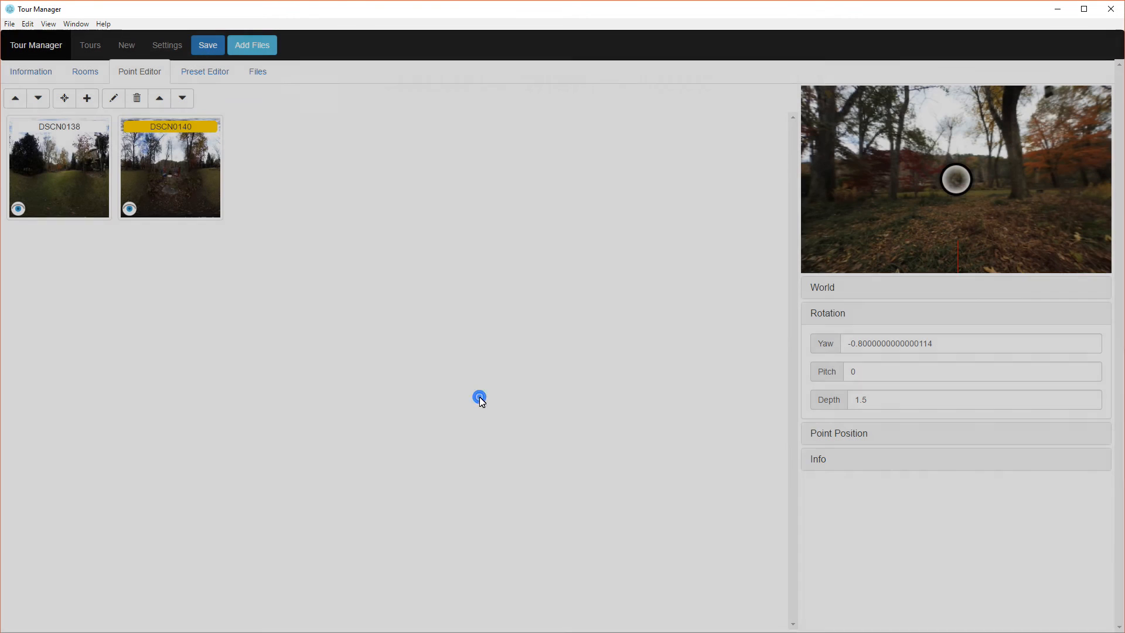
- Enter room DSCN0140, turn the view from the lakeside chairs to the lawn's wooded edge, and add a point leading to room DSCN0141
left_click(172, 171)
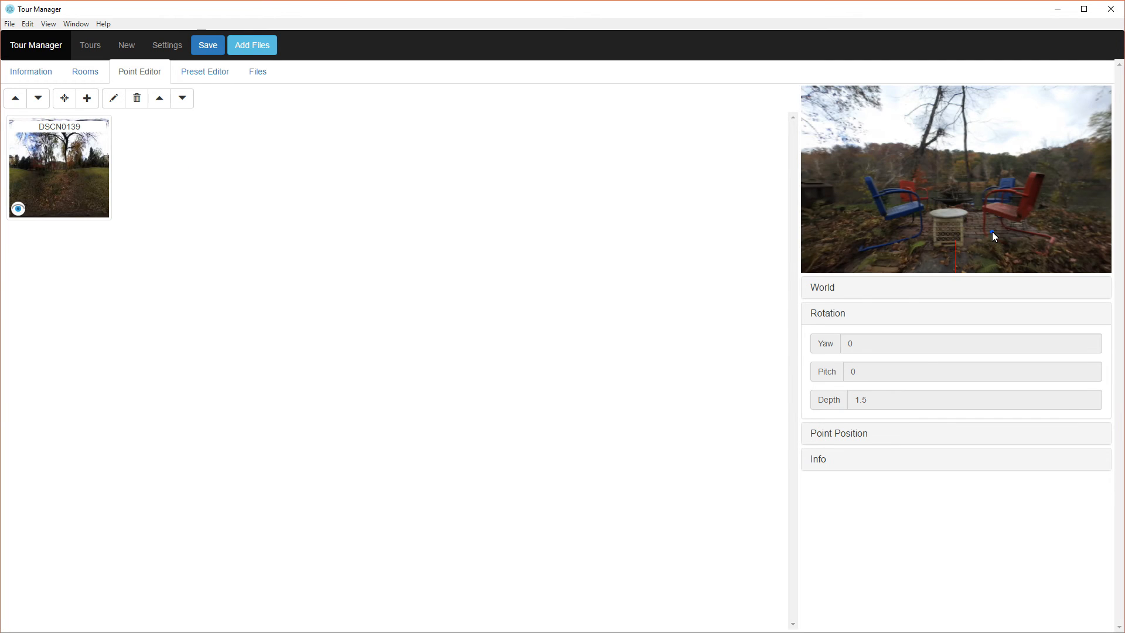
left_click_drag(1051, 217, 888, 189)
mouse_move(1011, 186)
left_mouse_down()
mouse_move(937, 206)
mouse_move(959, 212)
mouse_move(939, 193)
left_mouse_up()
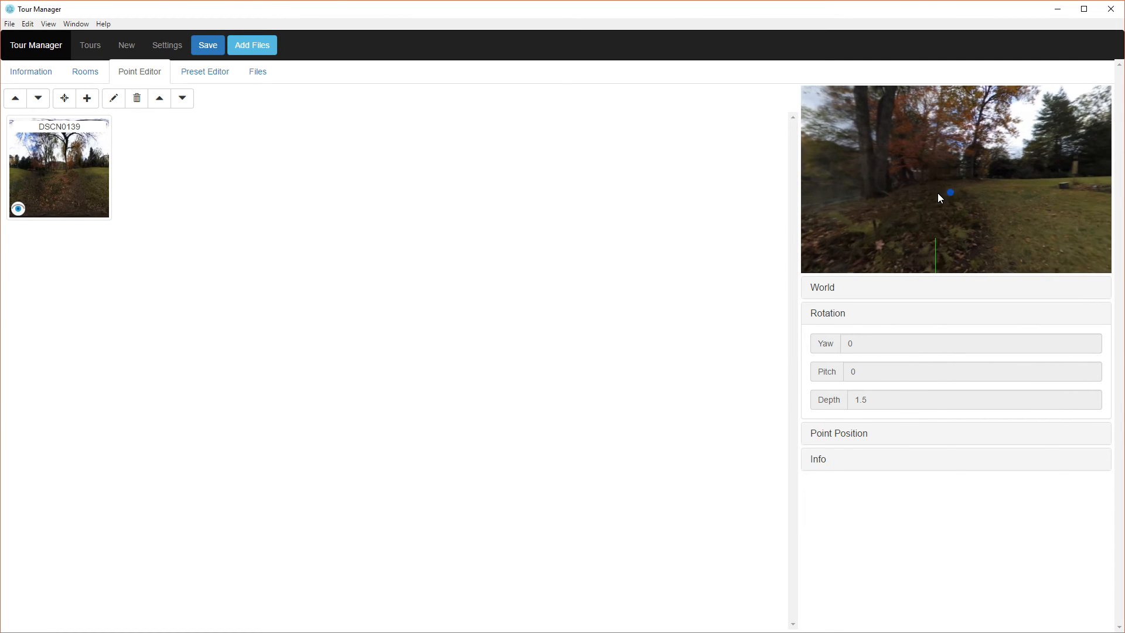
left_click(64, 99)
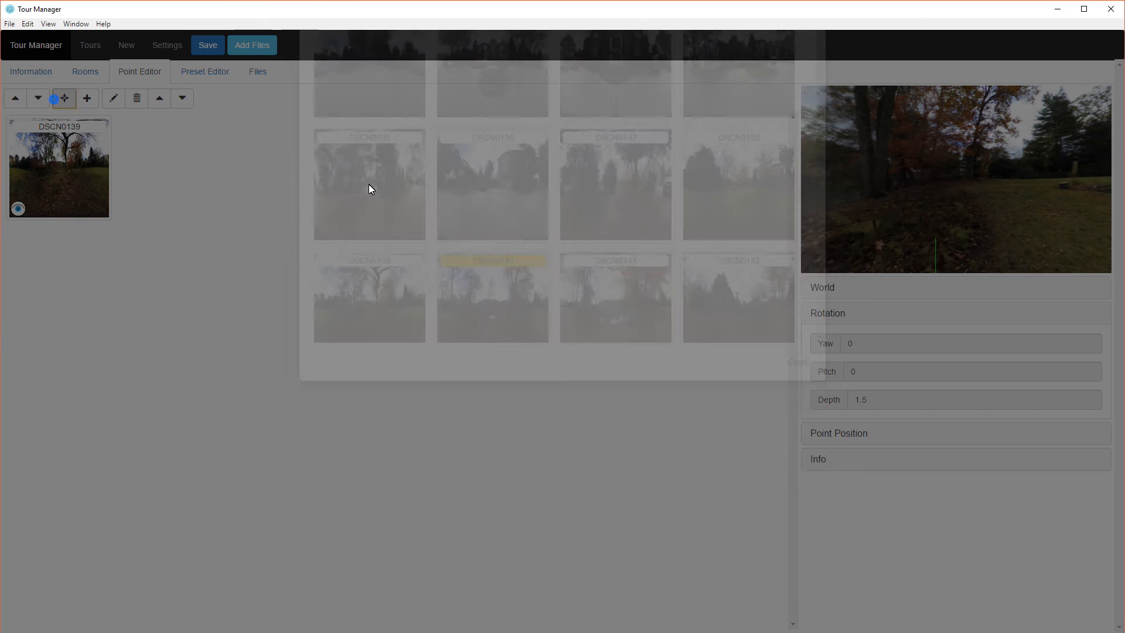
scroll(620, 417, "down", 1)
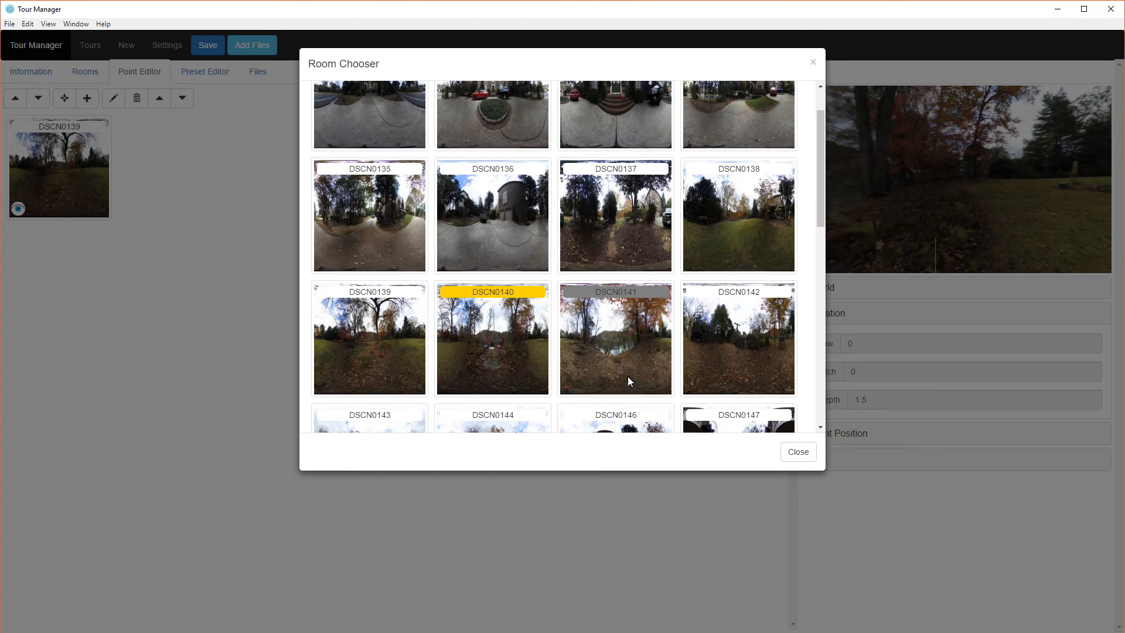
left_click(613, 340)
mouse_move(917, 213)
left_mouse_down()
mouse_move(966, 221)
mouse_move(909, 219)
left_mouse_up()
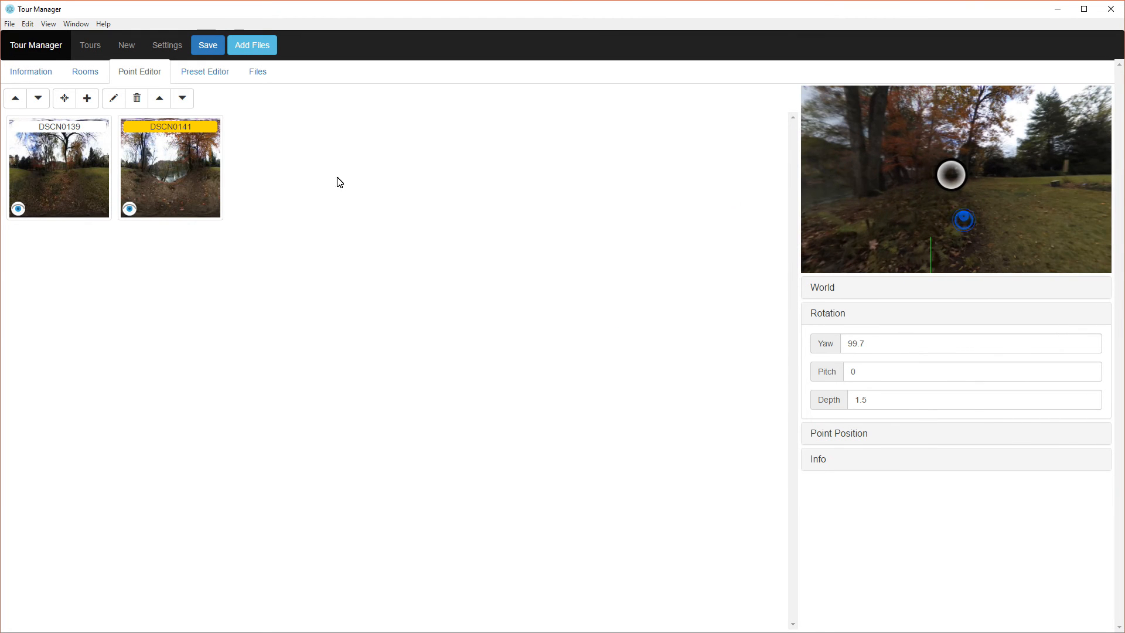
- Enter room DSCN0141, turn the view from the lake towards the lawn and house, and add a point leading to room DSCN0139
left_click(184, 178)
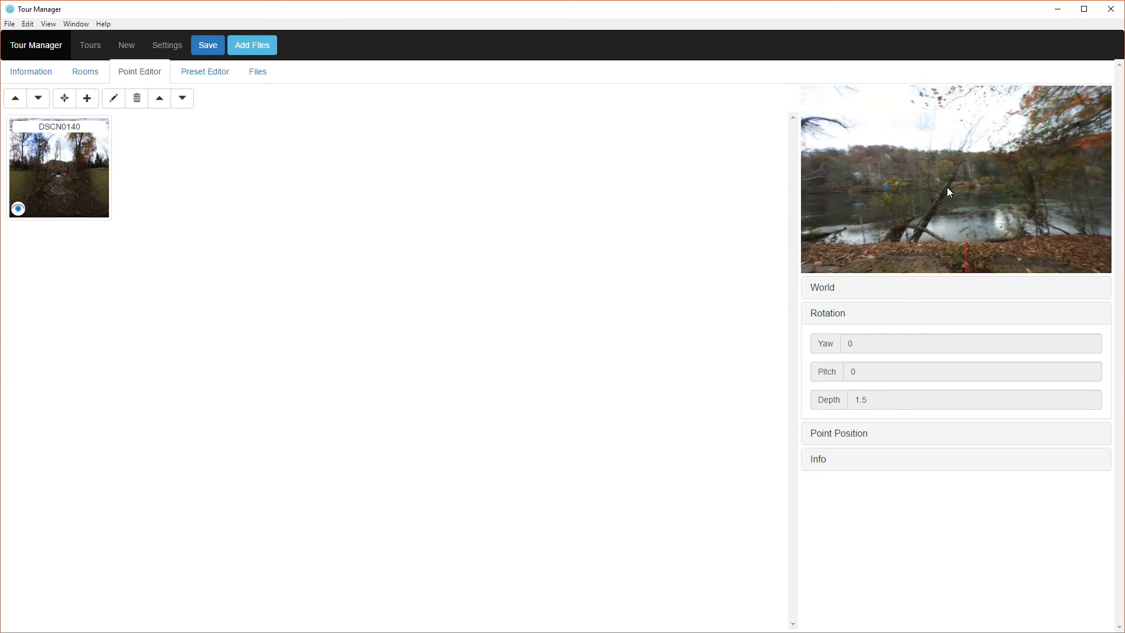
mouse_move(966, 184)
left_mouse_down()
mouse_move(1030, 176)
mouse_move(874, 191)
mouse_move(959, 201)
mouse_move(1004, 192)
mouse_move(970, 192)
left_mouse_up()
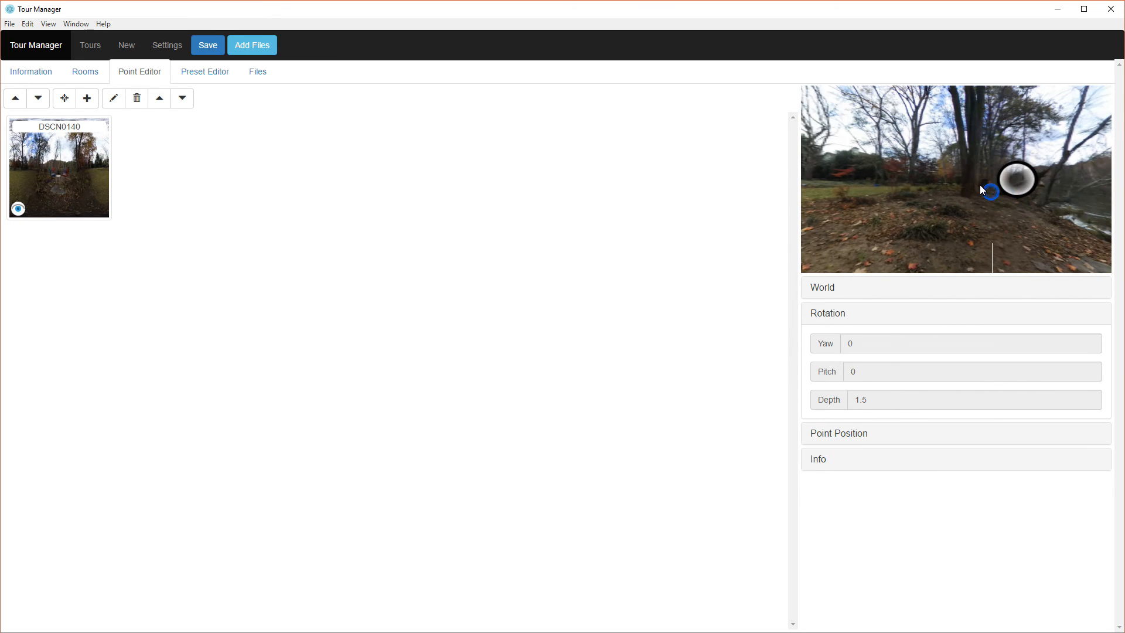
left_click_drag(884, 214, 924, 170)
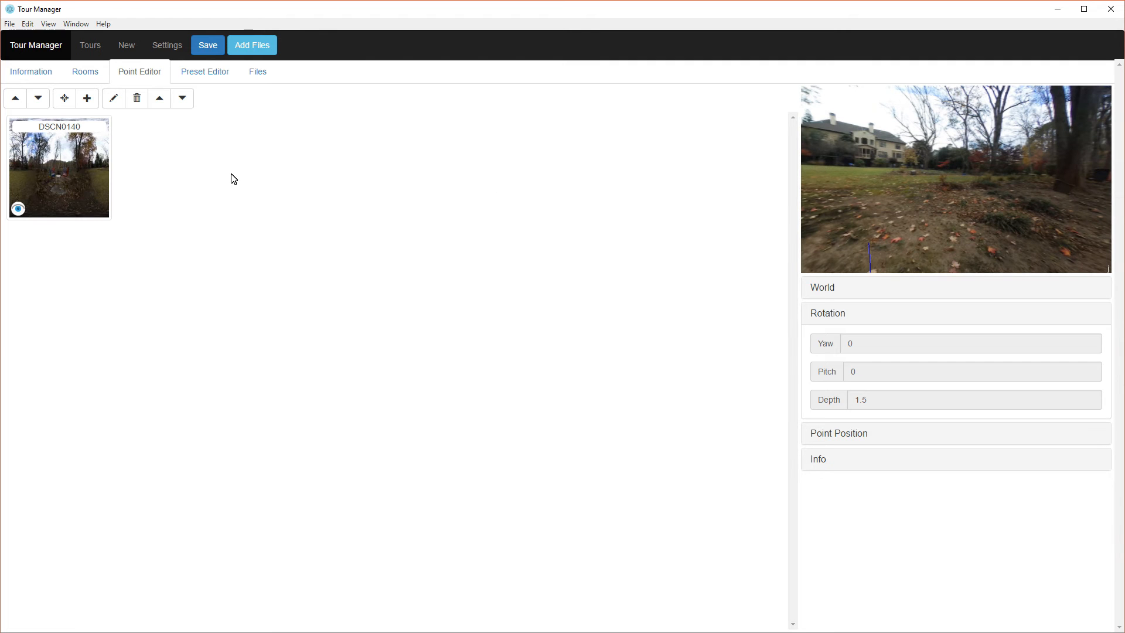
left_click(65, 99)
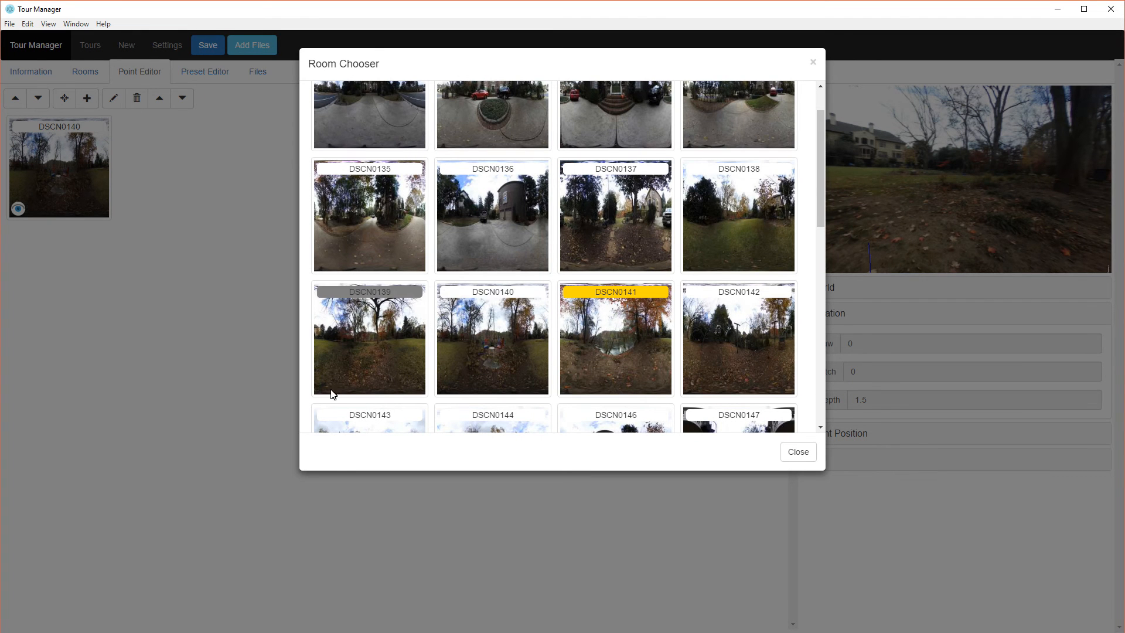
left_click(347, 363)
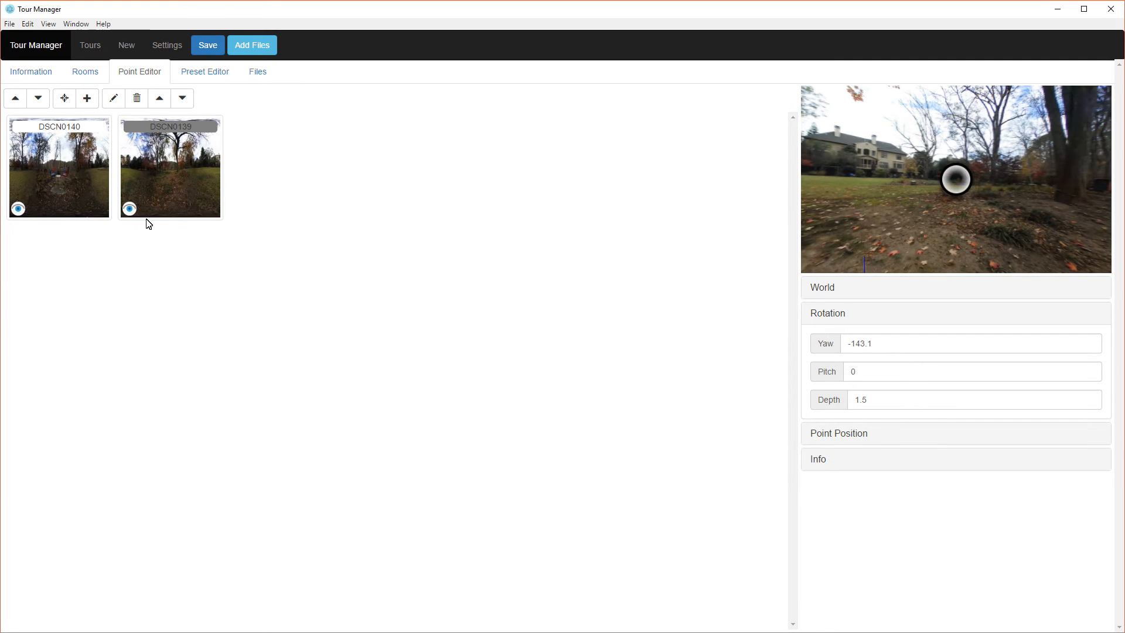
- Return through room DSCN0139 to DSCN0138, aim the view along the lawn beside the house, and add a point leading to room DSCN0143
left_click(158, 196)
left_click_drag(1020, 234, 907, 218)
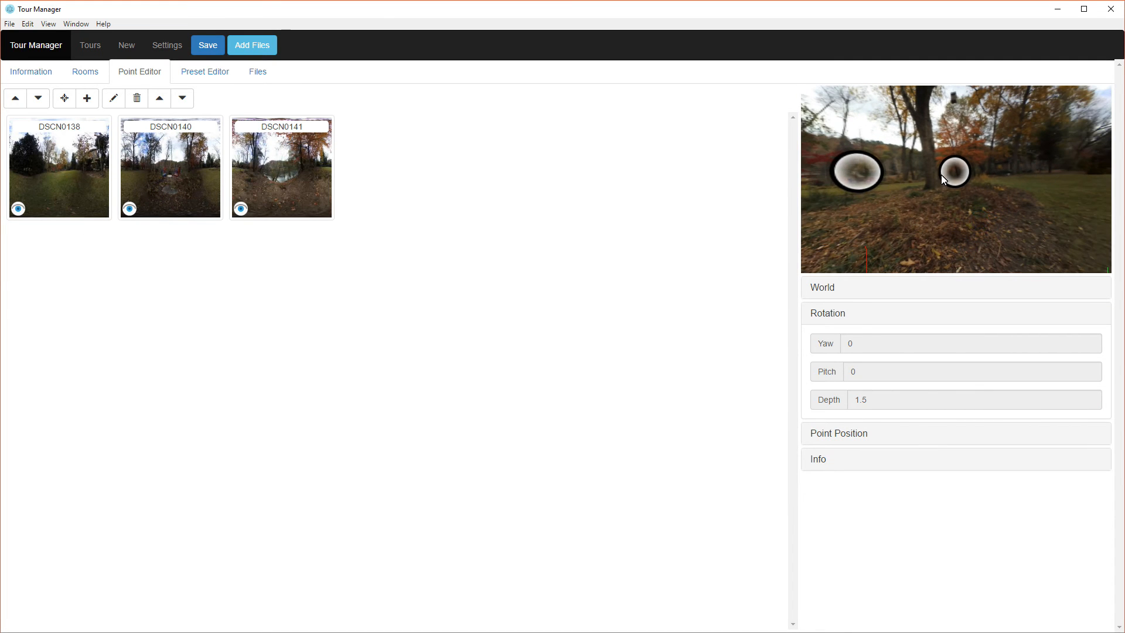
left_click_drag(1001, 200, 930, 196)
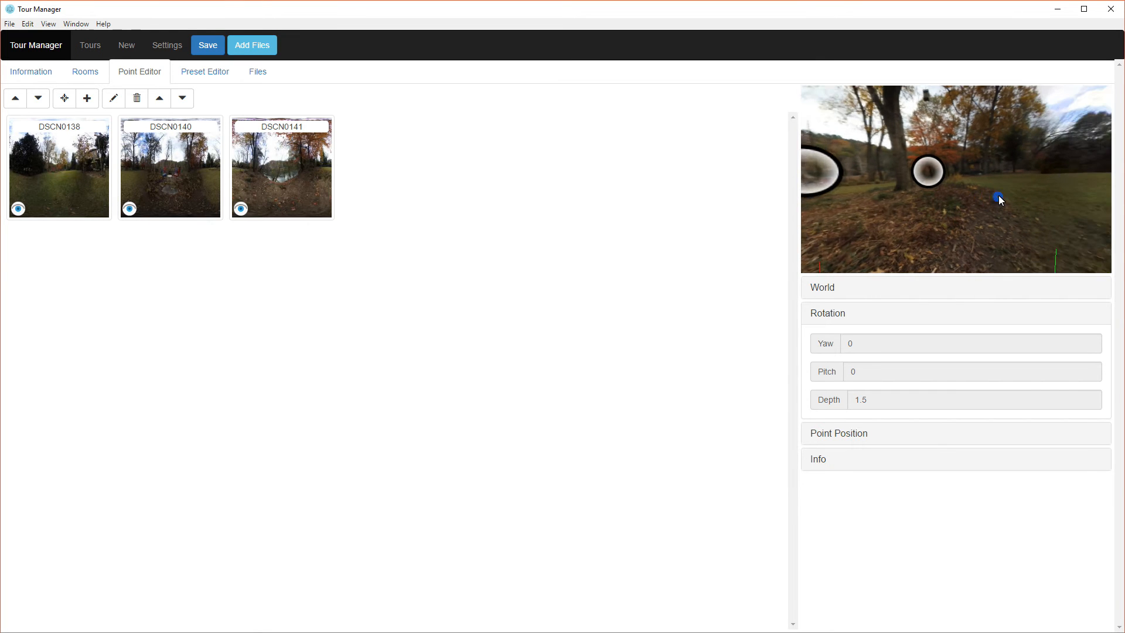
left_click_drag(1010, 198, 952, 199)
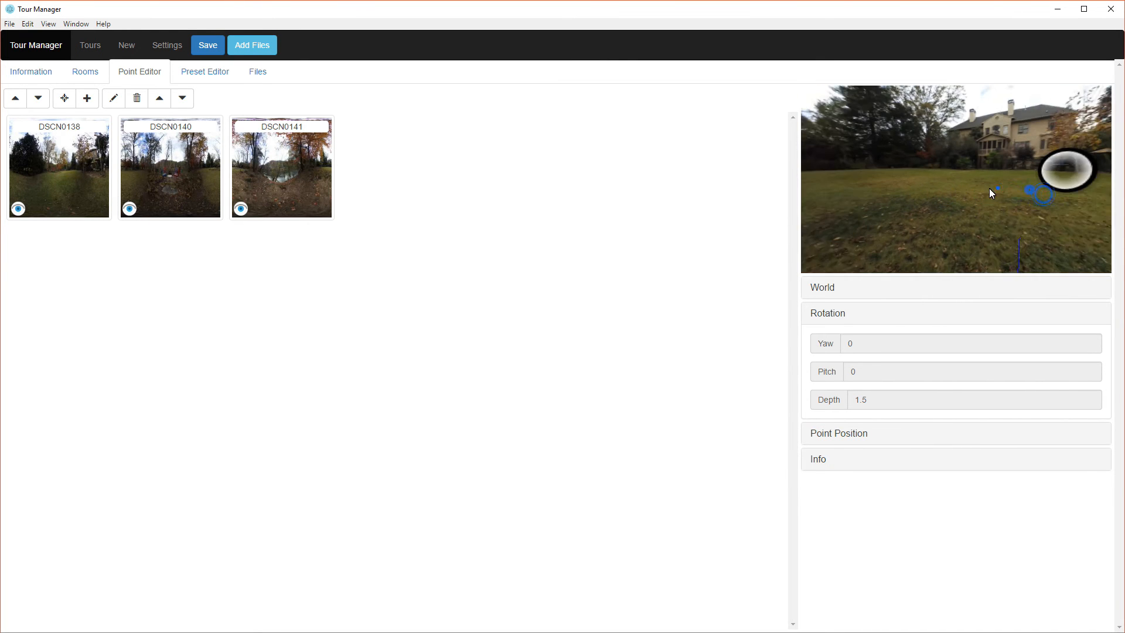
left_click(41, 167)
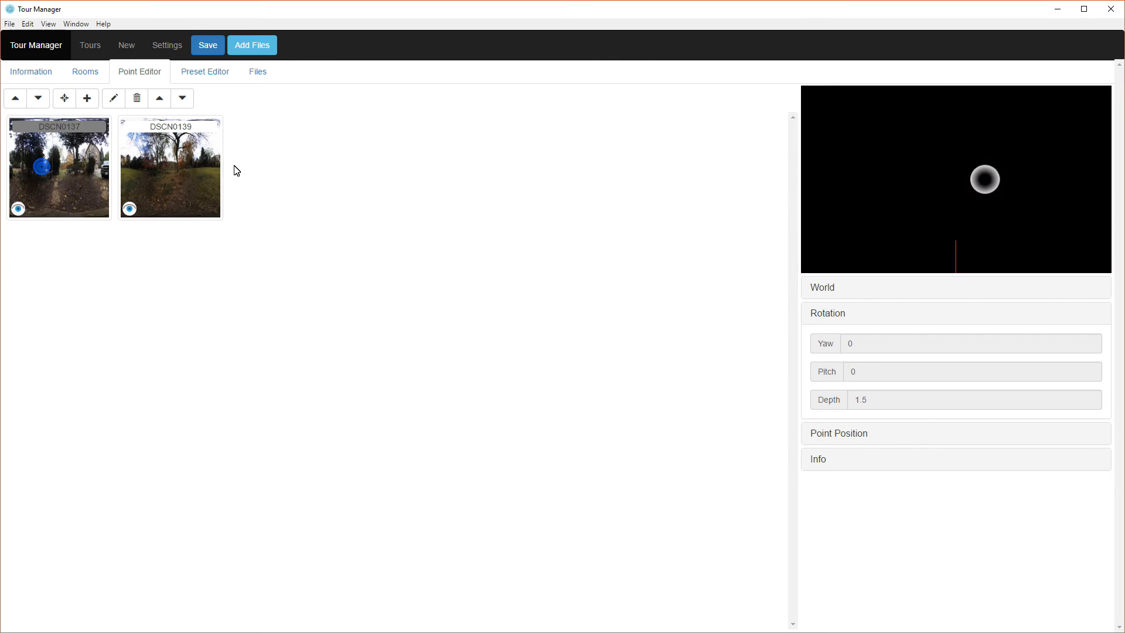
mouse_move(1011, 192)
left_mouse_down()
mouse_move(860, 191)
mouse_move(942, 177)
mouse_move(930, 177)
mouse_move(992, 180)
mouse_move(919, 170)
mouse_move(949, 198)
mouse_move(981, 194)
left_mouse_up()
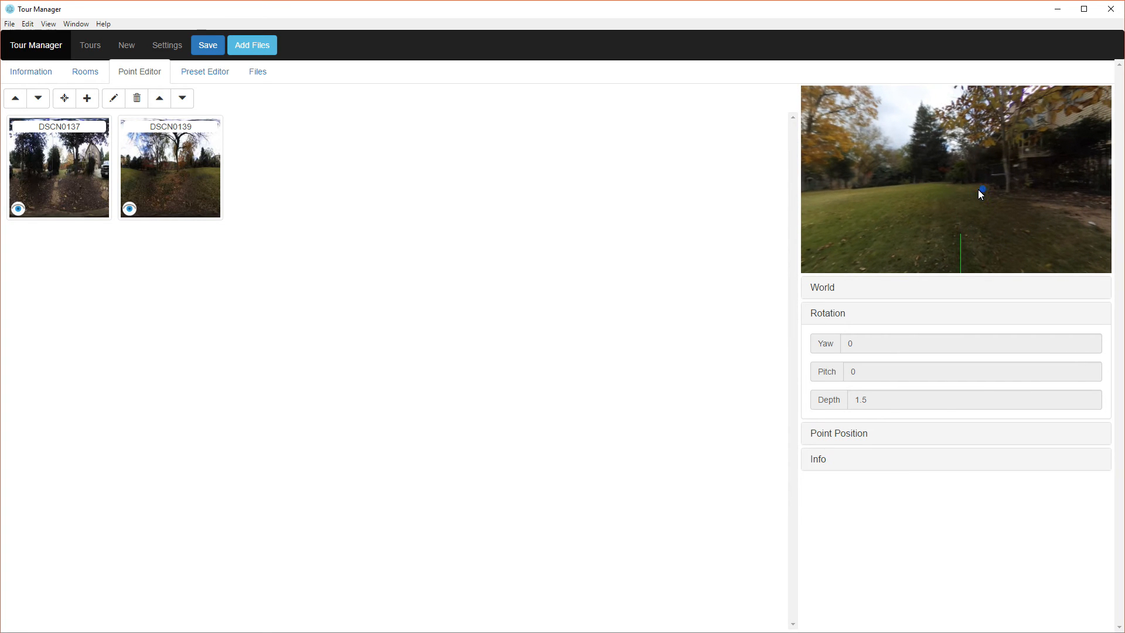
left_click(69, 99)
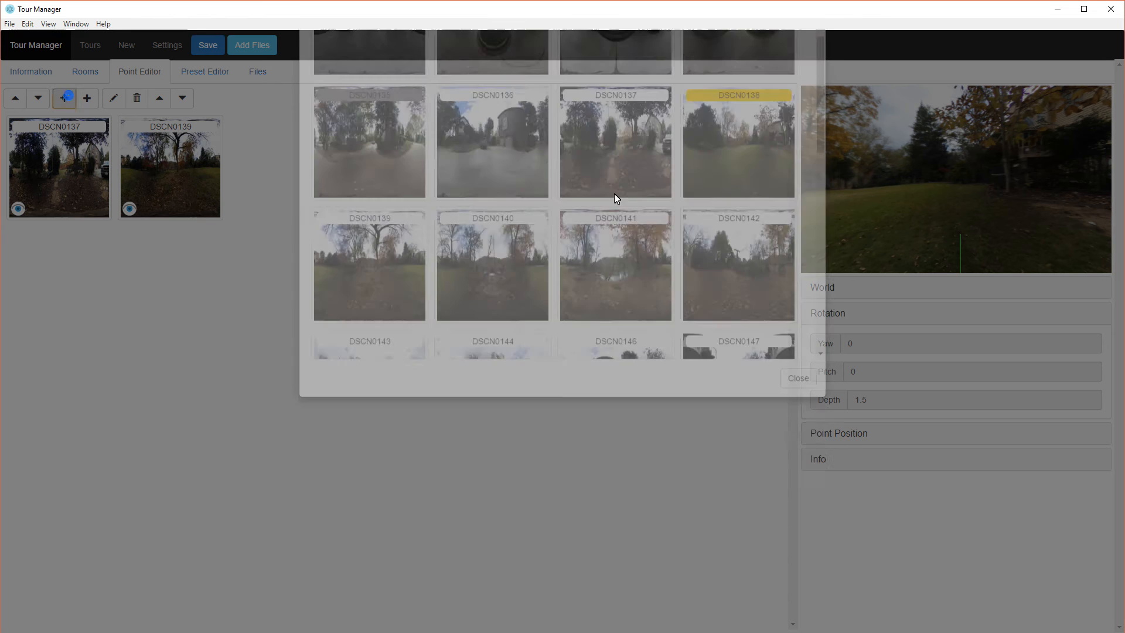
scroll(643, 333, "down", 1)
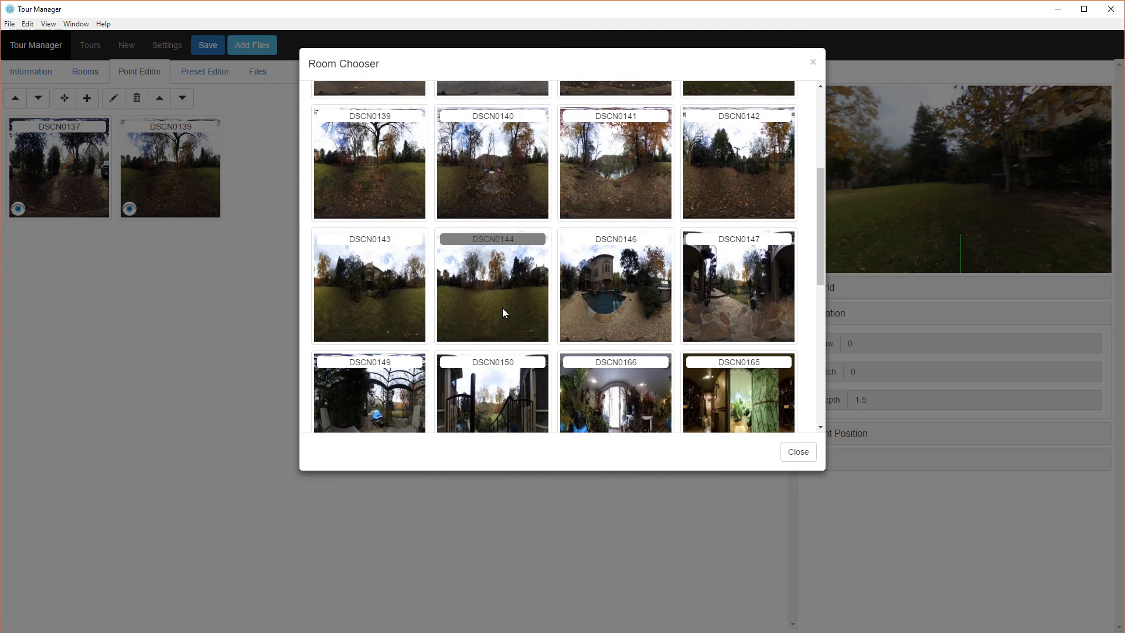
left_click(362, 300)
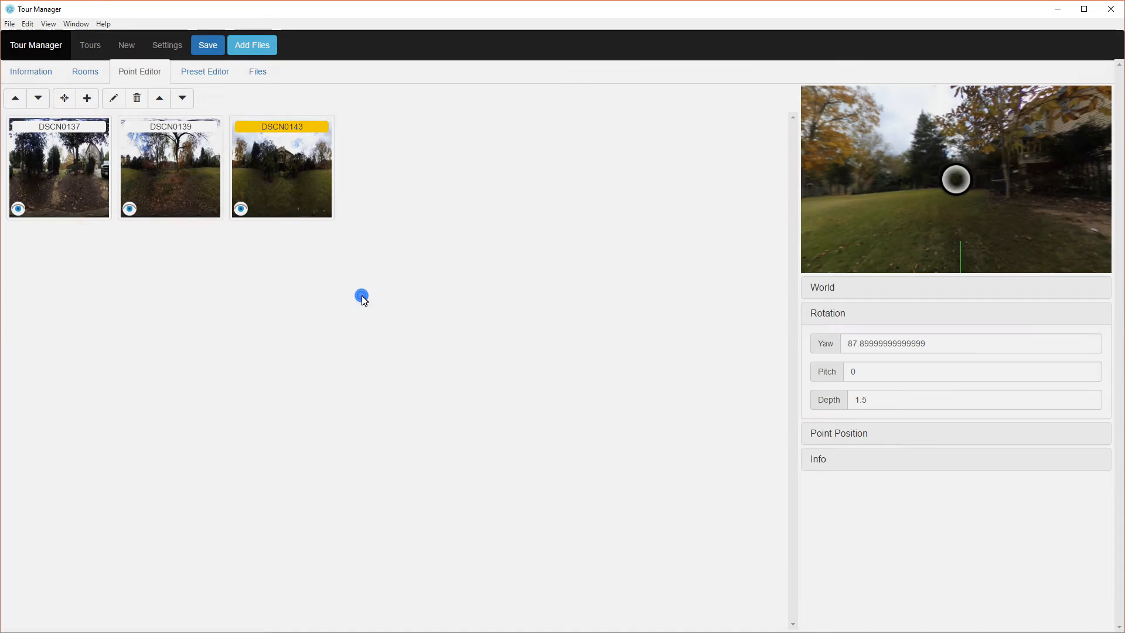
- Enter room DSCN0143, aim the view across the lawn at the bare trees, and add a point leading to room DSCN0139
left_click(297, 183)
left_click_drag(882, 197, 1075, 196)
left_click_drag(938, 191, 1036, 189)
left_click_drag(932, 193, 839, 180)
left_click_drag(1022, 181, 903, 179)
left_click_drag(914, 178, 997, 178)
left_click_drag(879, 178, 990, 179)
mouse_move(861, 178)
left_mouse_down()
mouse_move(1111, 185)
mouse_move(929, 212)
mouse_move(954, 217)
left_mouse_up()
left_click_drag(936, 177, 953, 181)
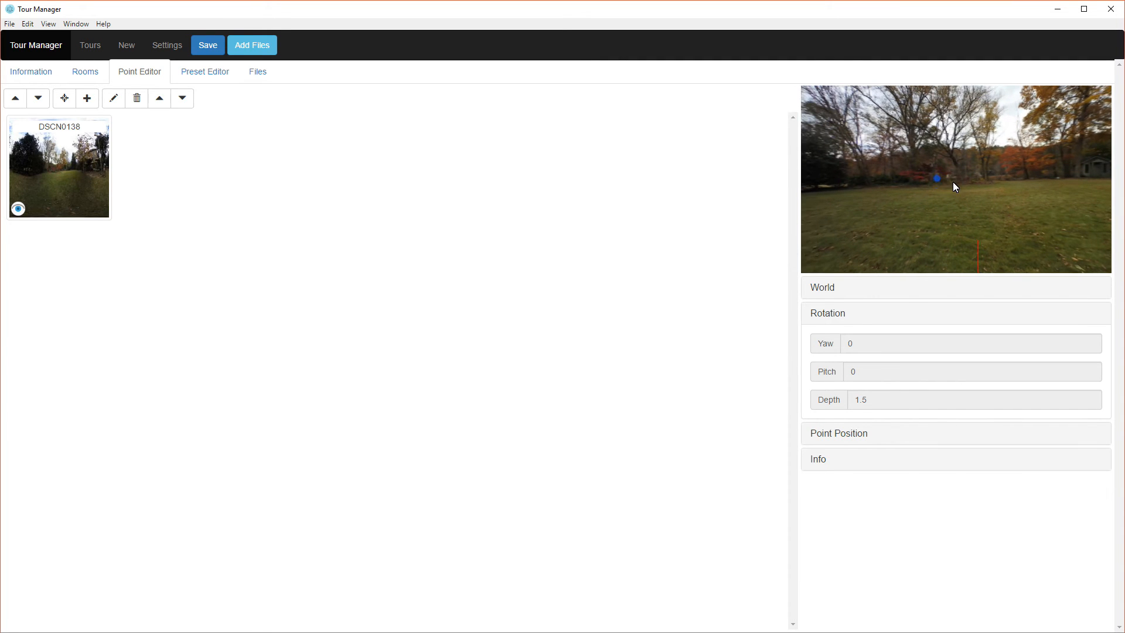
left_click(65, 98)
scroll(474, 303, "up", 2)
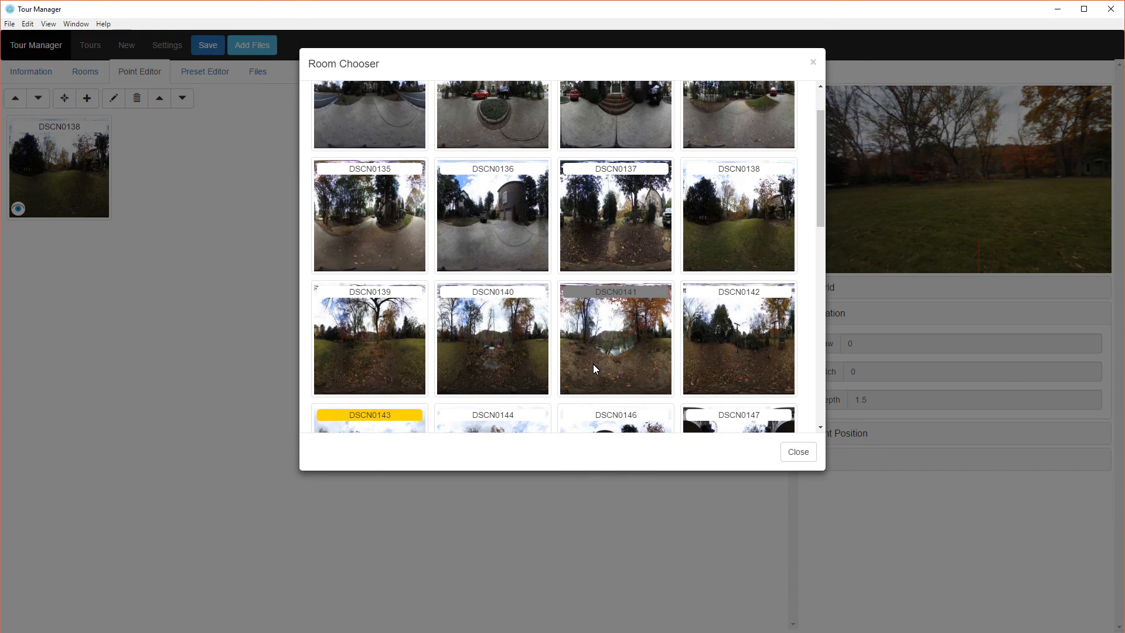
left_click(375, 356)
- Turn the DSCN0143 view to the tree line beyond the yellow tree, add a point leading to room DSCN0142, and enter that room
left_click_drag(856, 224, 936, 190)
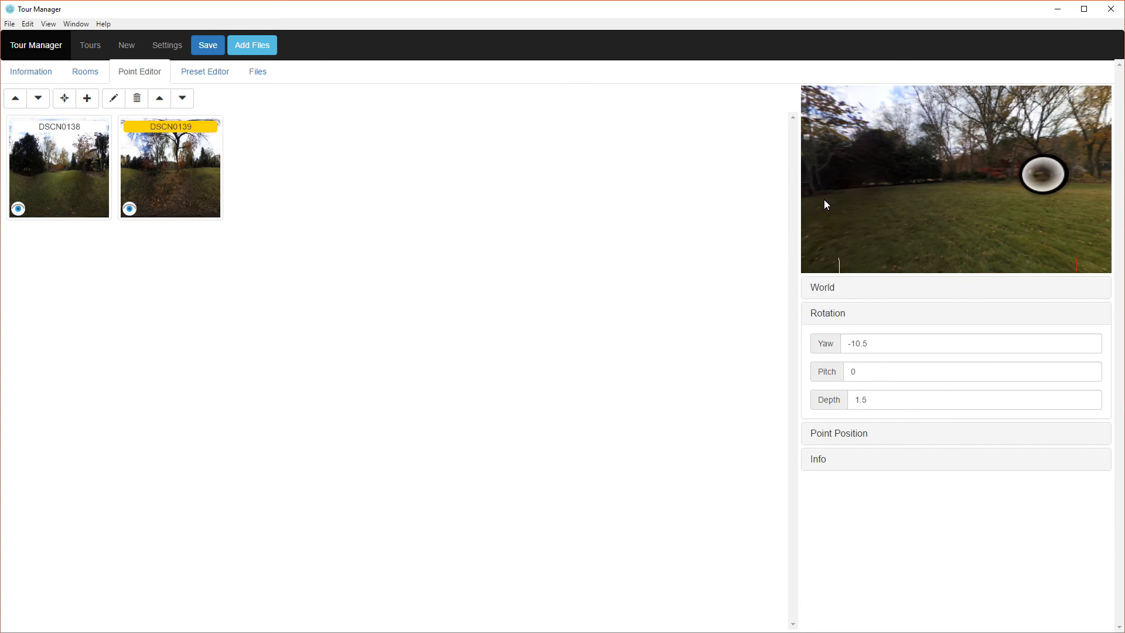
left_click_drag(1011, 258, 934, 227)
left_click_drag(965, 181, 950, 186)
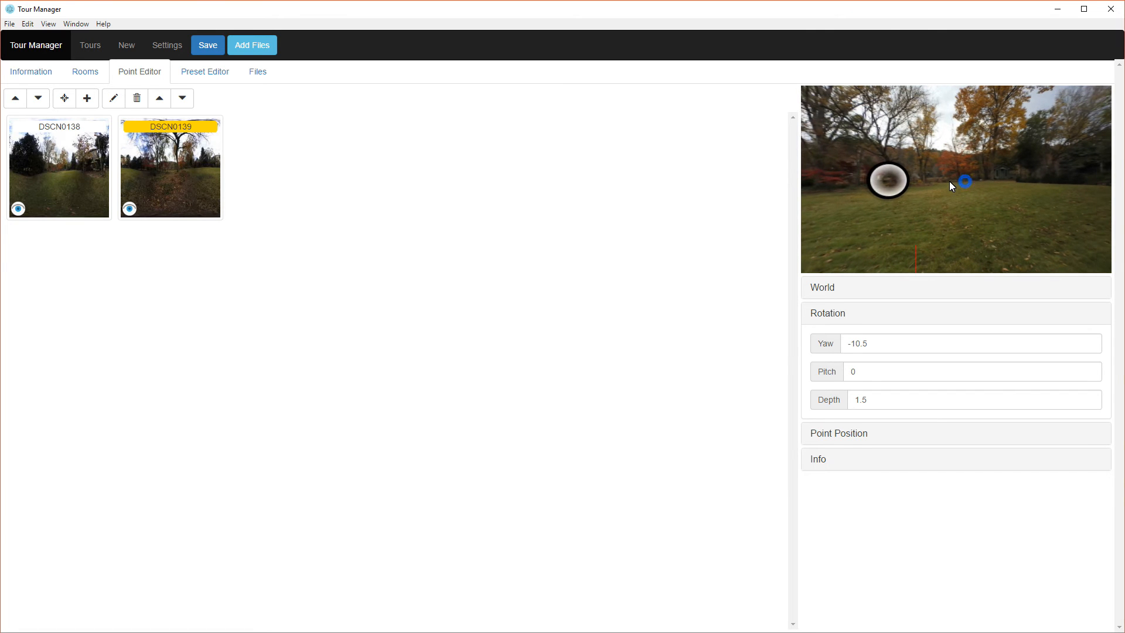
left_click(65, 100)
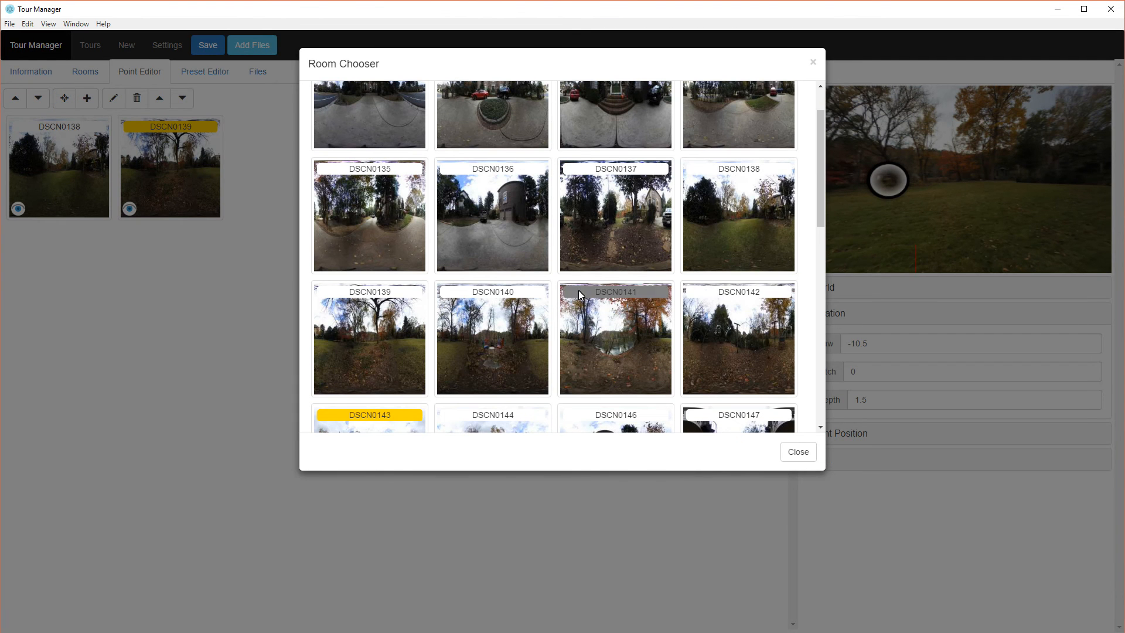
left_click(786, 459)
left_click_drag(1030, 249, 930, 239)
left_click_drag(985, 216, 939, 217)
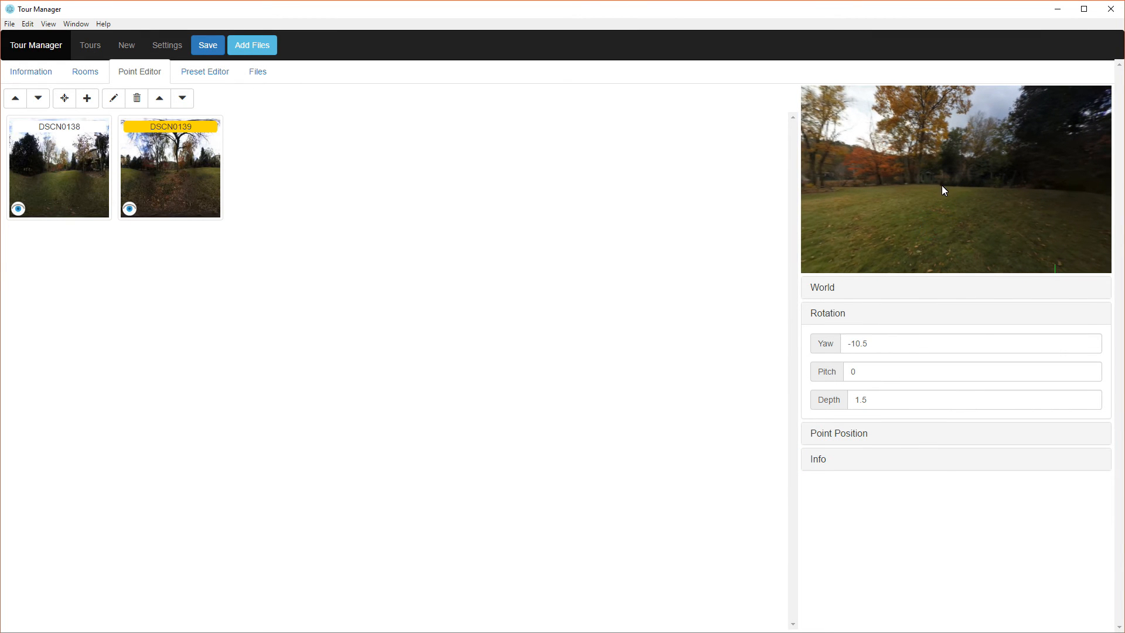
left_click(66, 98)
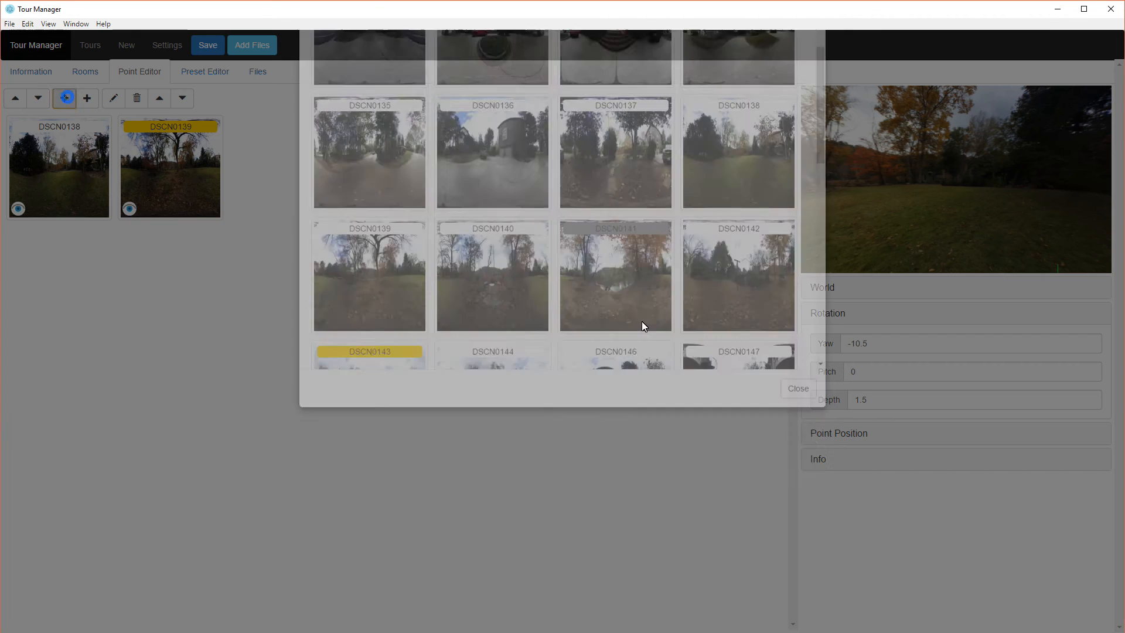
scroll(579, 354, "down", 3)
scroll(785, 256, "up", 1)
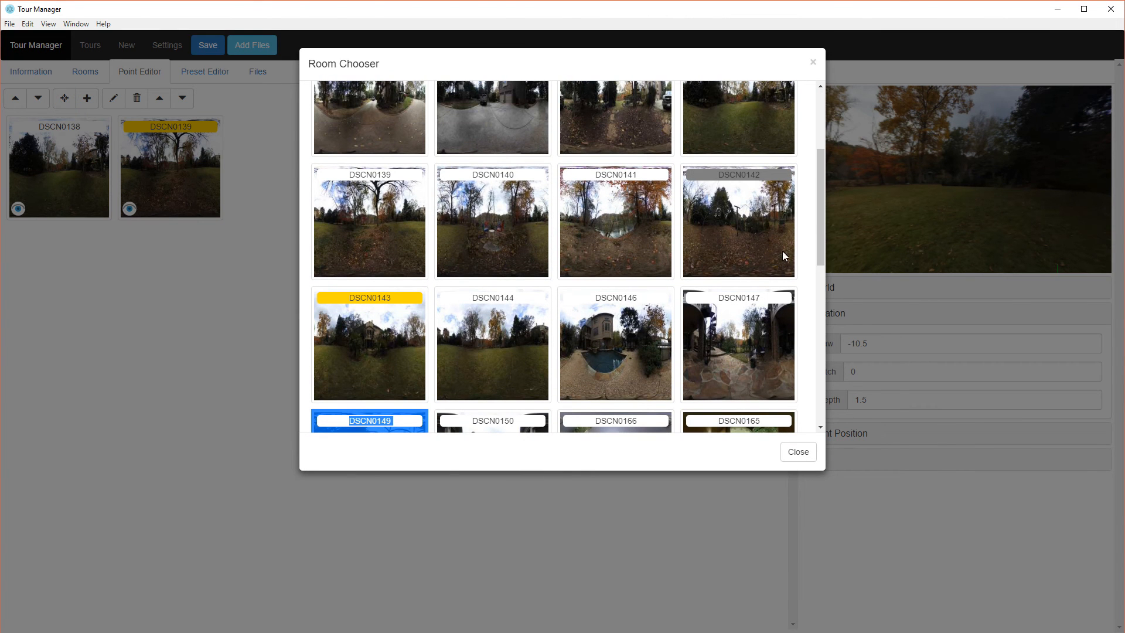
left_click(737, 238)
left_click(283, 188)
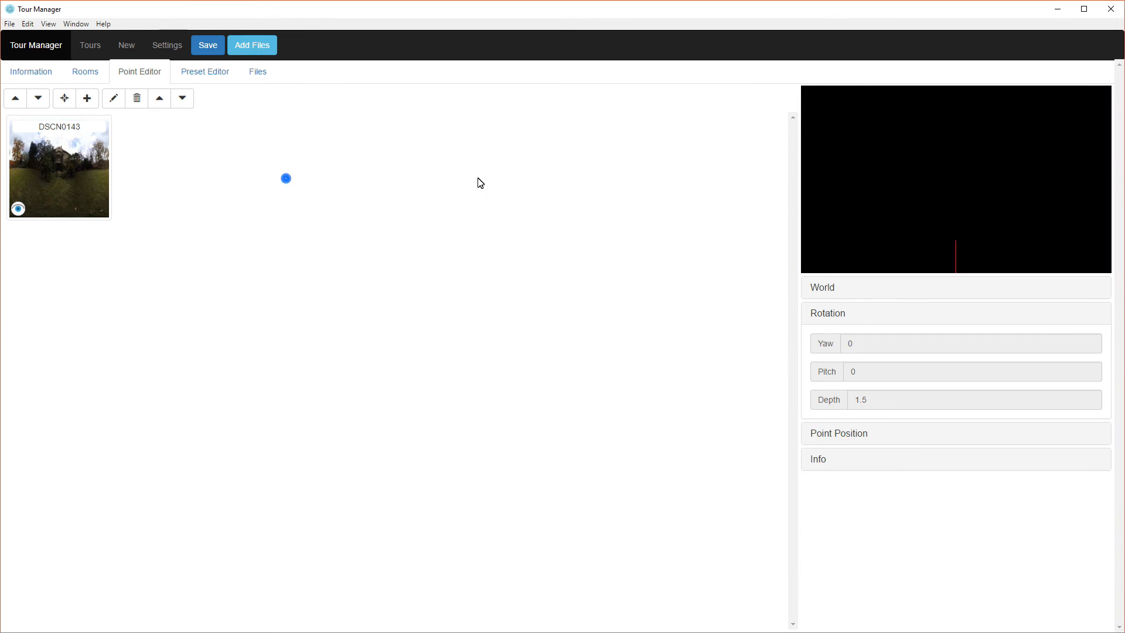
- Return to room DSCN0143, aim the view at the gate in front of the house, and add a point leading to room DSCN0147
left_click_drag(978, 185, 906, 188)
left_click_drag(1029, 187, 918, 212)
left_click(55, 173)
left_click_drag(842, 209, 997, 219)
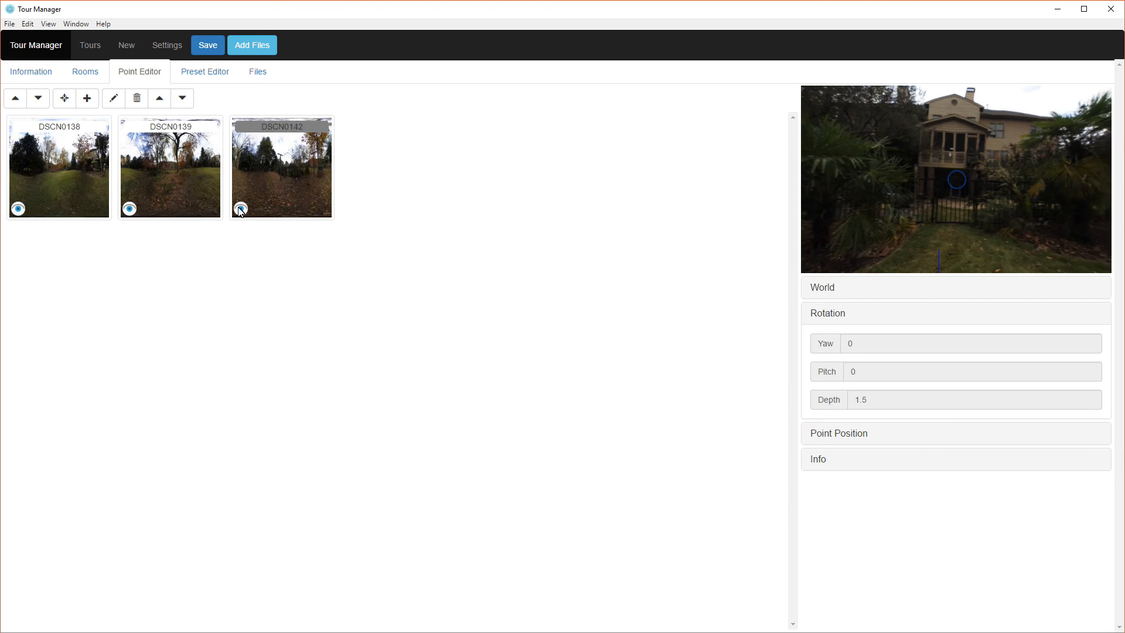
left_click(65, 98)
scroll(523, 331, "down", 2)
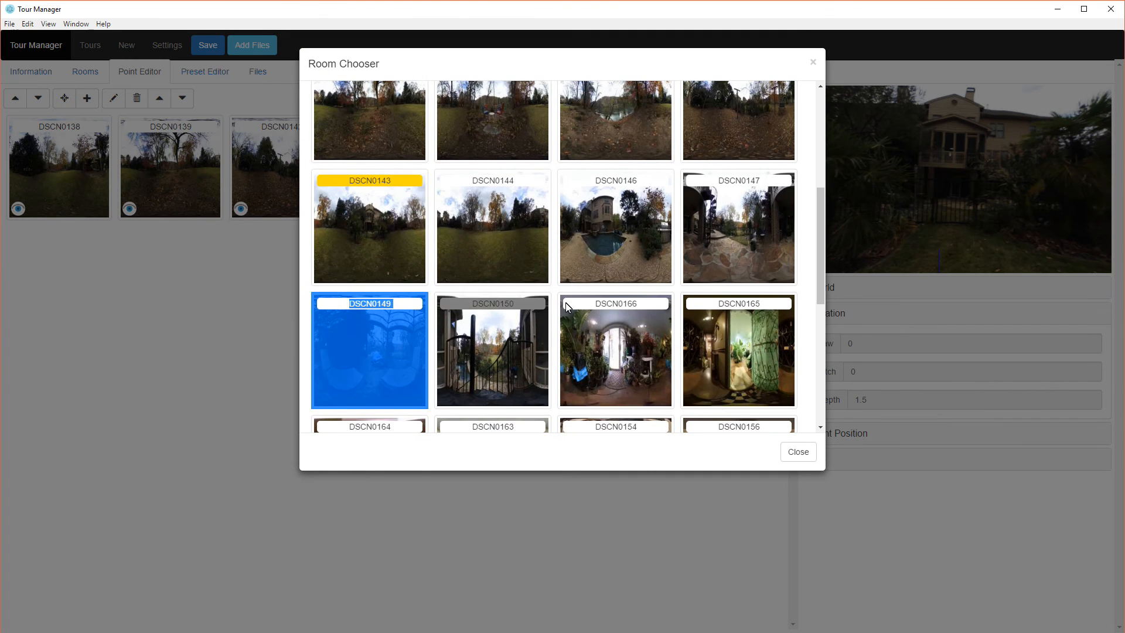
left_click(744, 237)
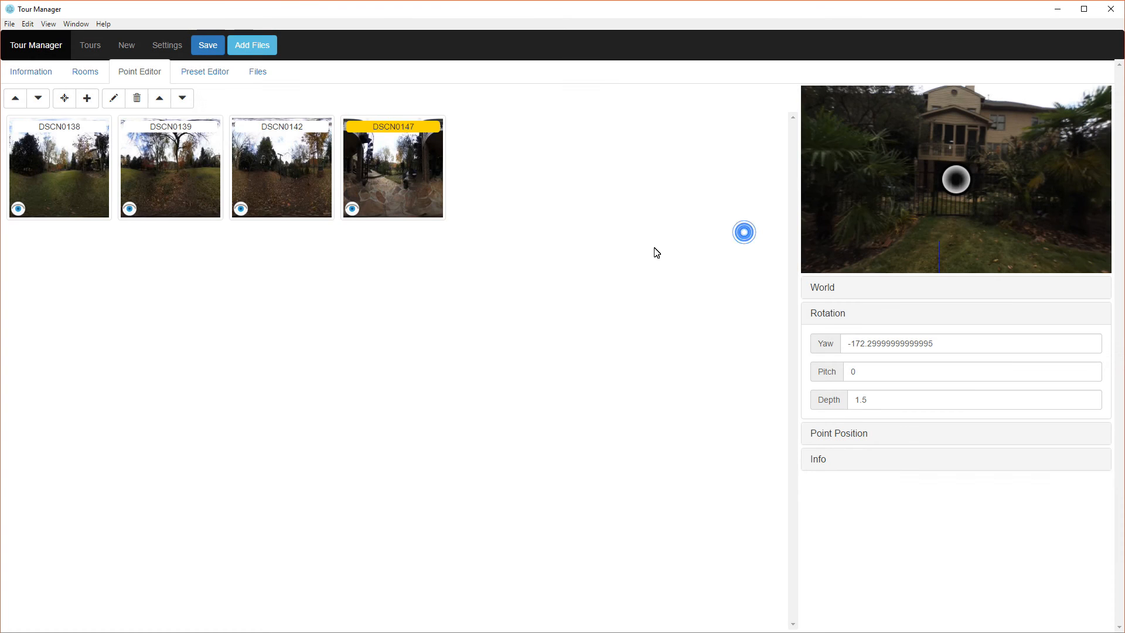
- Enter room DSCN0147, turn the view past the spiral staircase towards the pool, and add a point leading to room DSCN0146
left_click(382, 165)
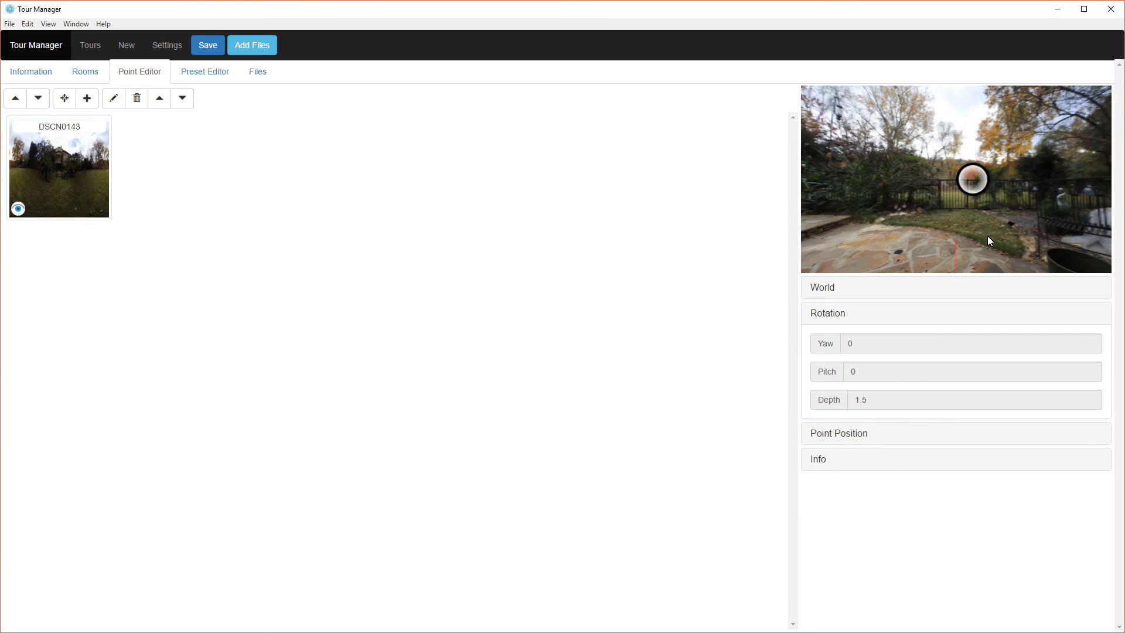
left_click_drag(864, 220, 948, 216)
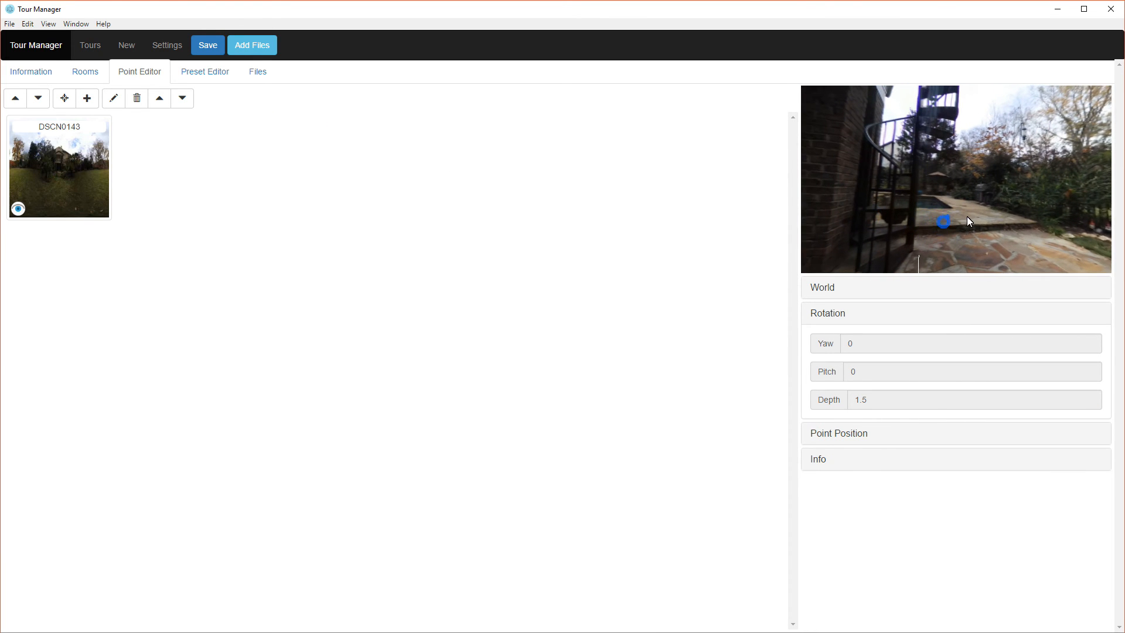
left_click(64, 98)
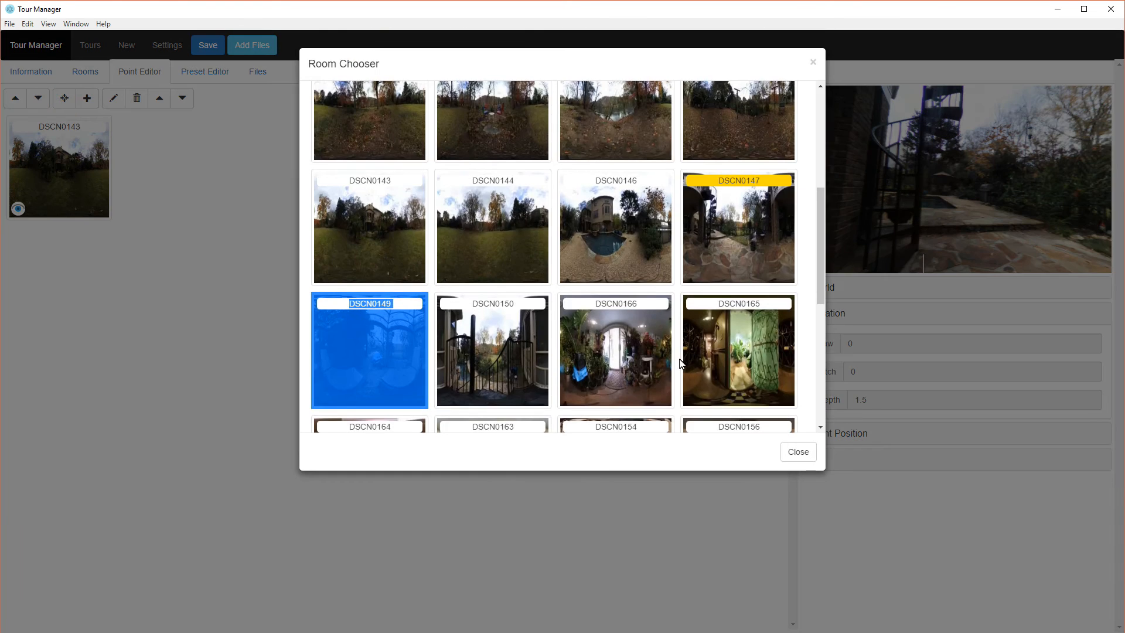
left_click(589, 249)
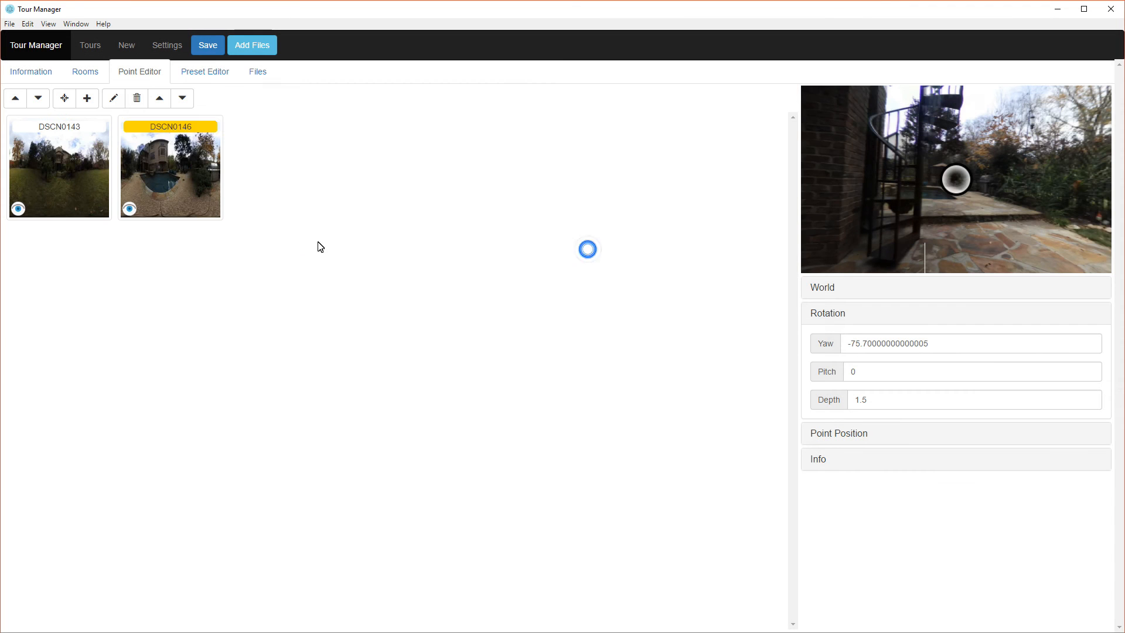
- Visit room DSCN0146, return to DSCN0147, aim the view beside the brick pillar, and add a point leading to room DSCN0149
left_click_drag(877, 183, 782, 163)
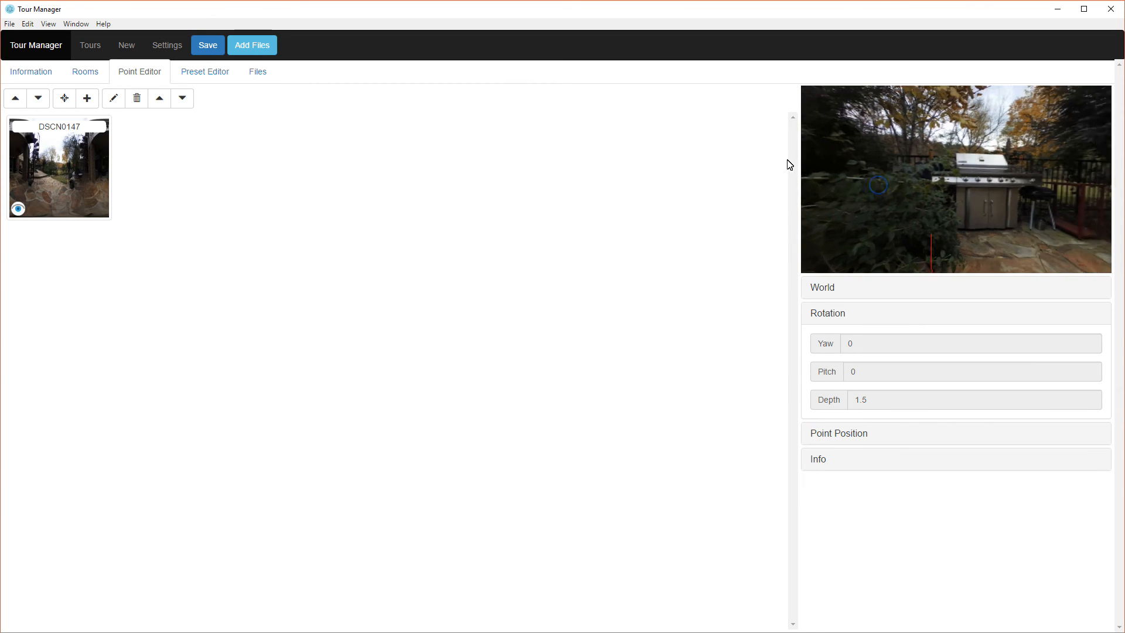
left_click_drag(992, 160, 820, 159)
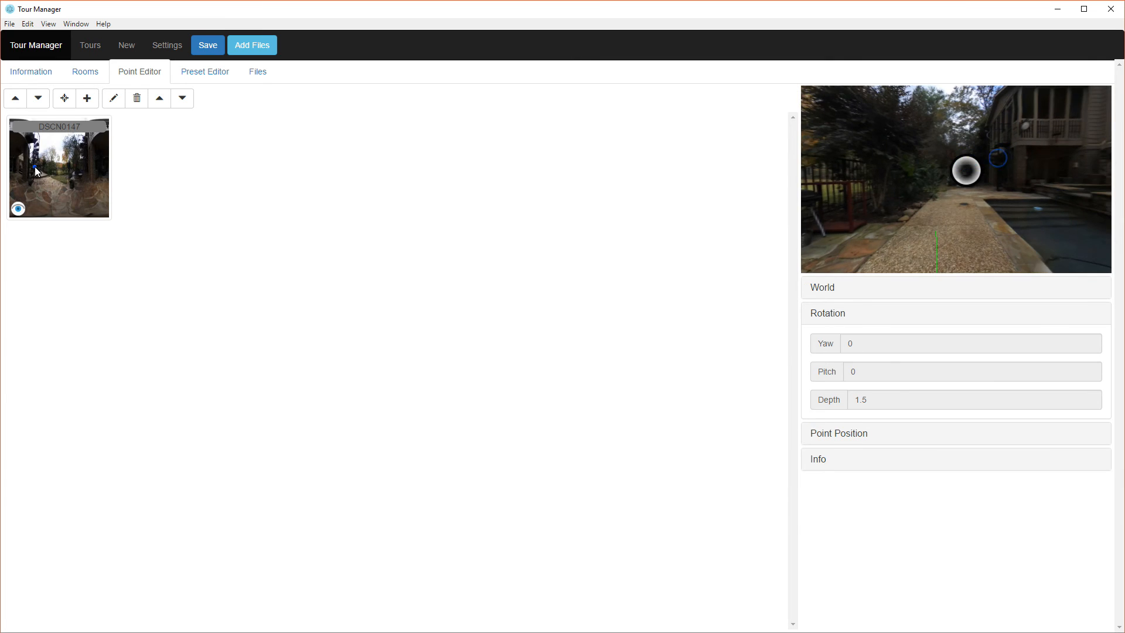
double_click(35, 167)
mouse_move(993, 198)
left_mouse_down()
mouse_move(893, 200)
mouse_move(868, 216)
mouse_move(966, 187)
left_mouse_up()
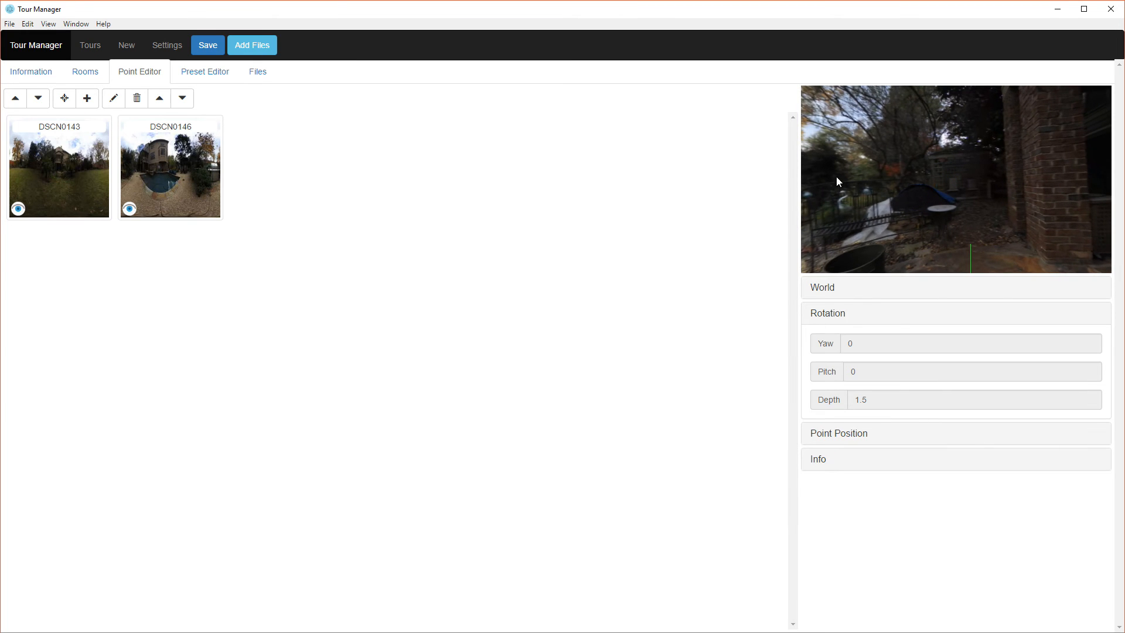
left_click(65, 98)
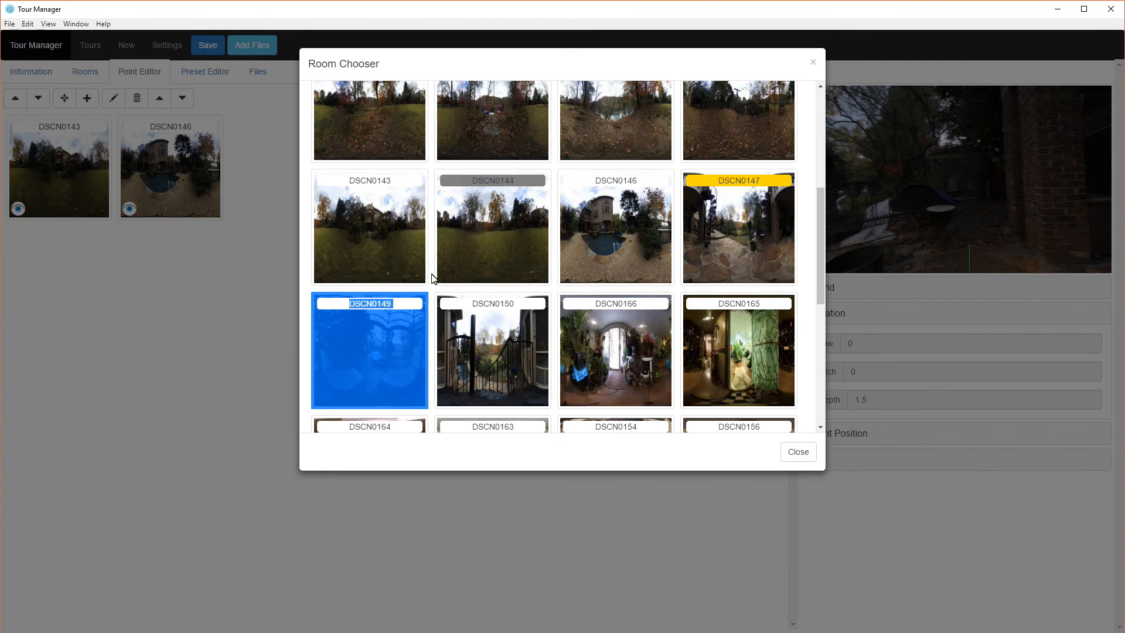
left_click(384, 354)
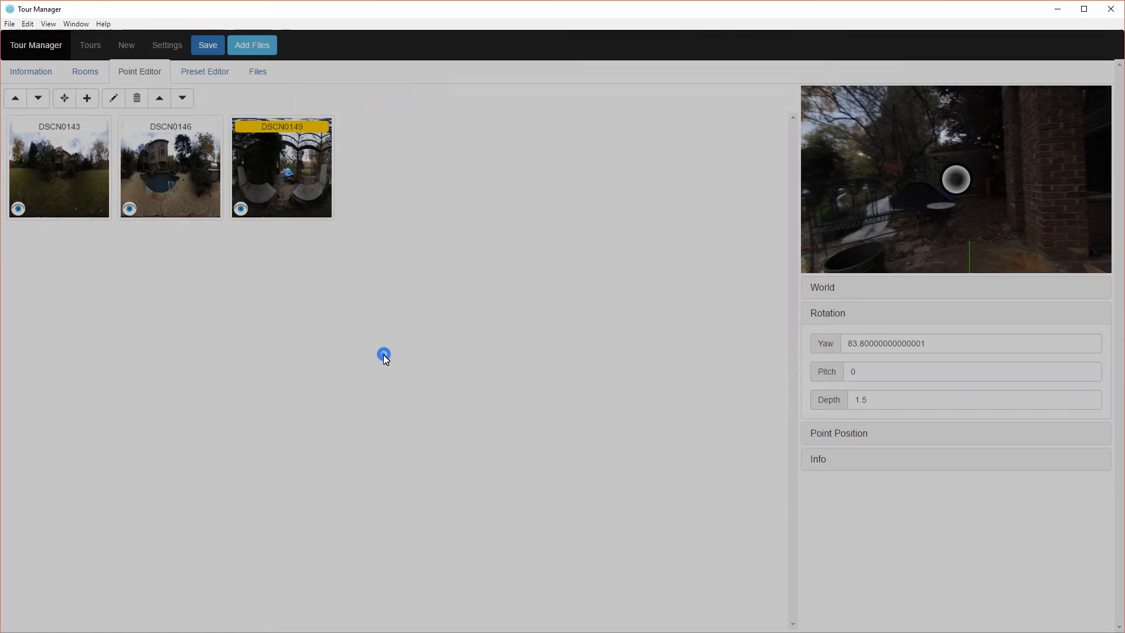
- Enter room DSCN0149 and set the yaw of the point leading to room DSCN0147 to -92.4
left_click(303, 160)
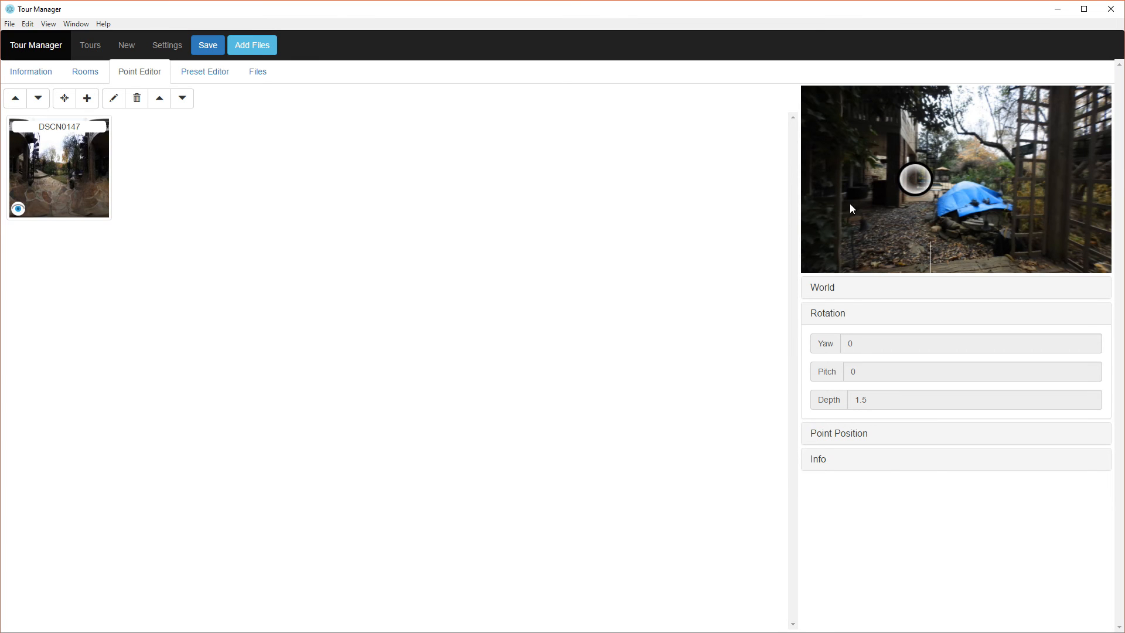
left_click(919, 180)
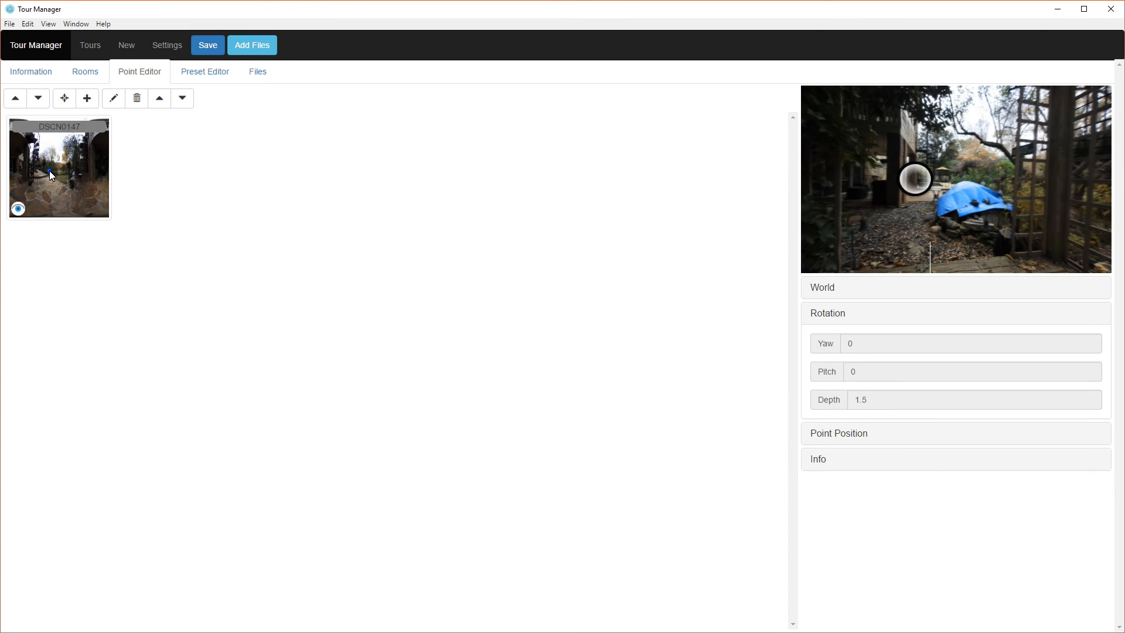
left_click(912, 345)
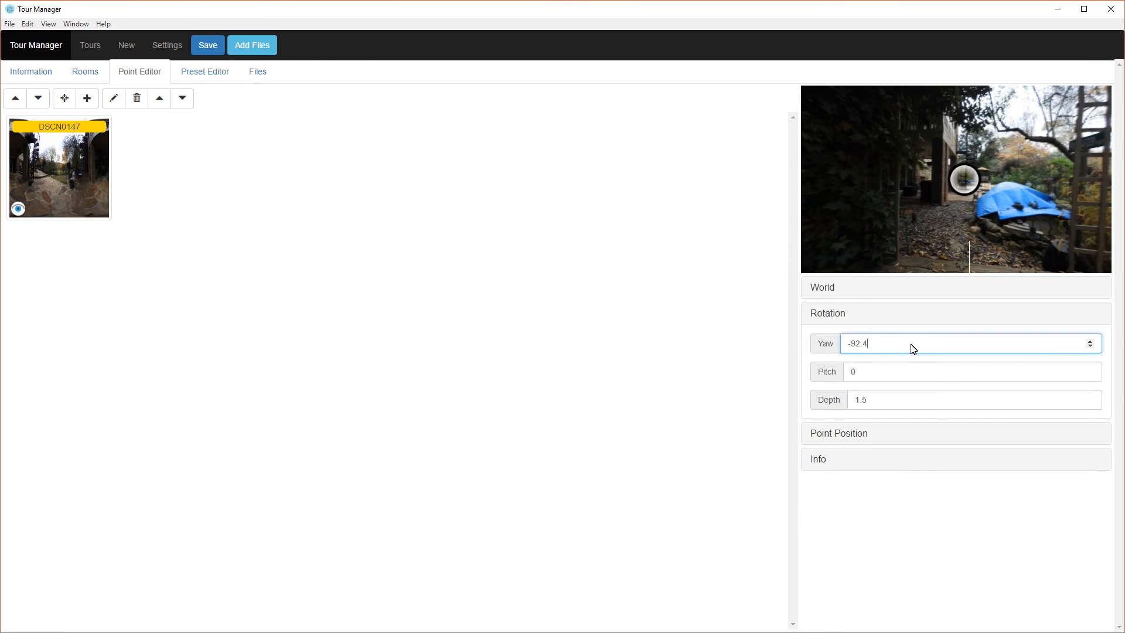
- Return to room DSCN0147, aim the view up at the spiral staircase, and add a point leading to room DSCN0150
double_click(70, 176)
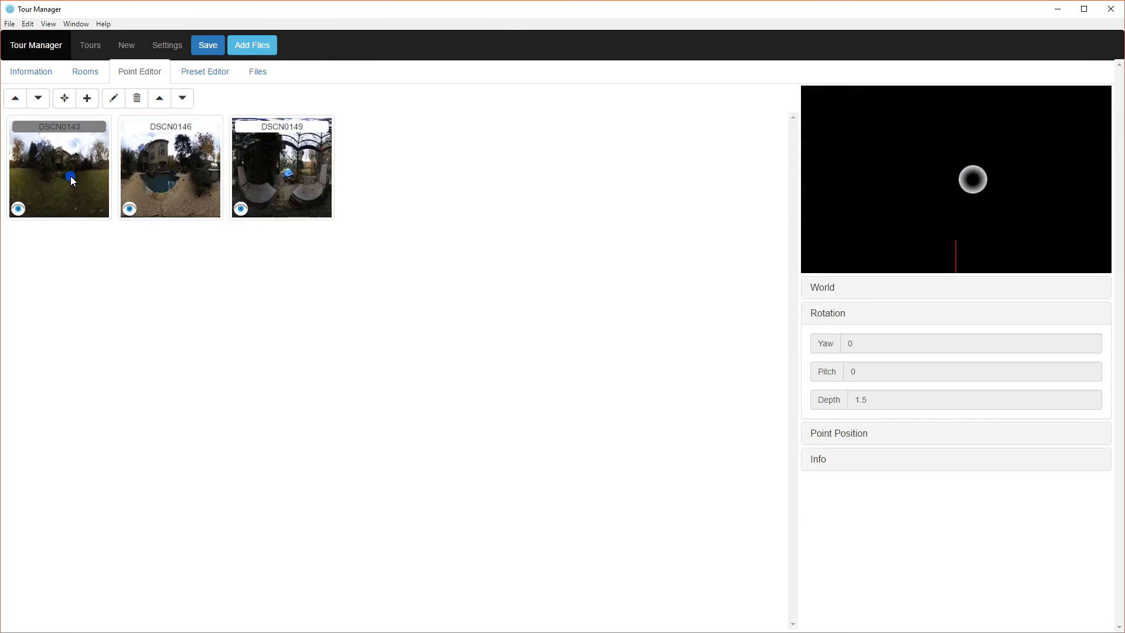
left_click_drag(888, 222, 994, 201)
left_click_drag(804, 222, 1008, 269)
left_click_drag(927, 174, 986, 220)
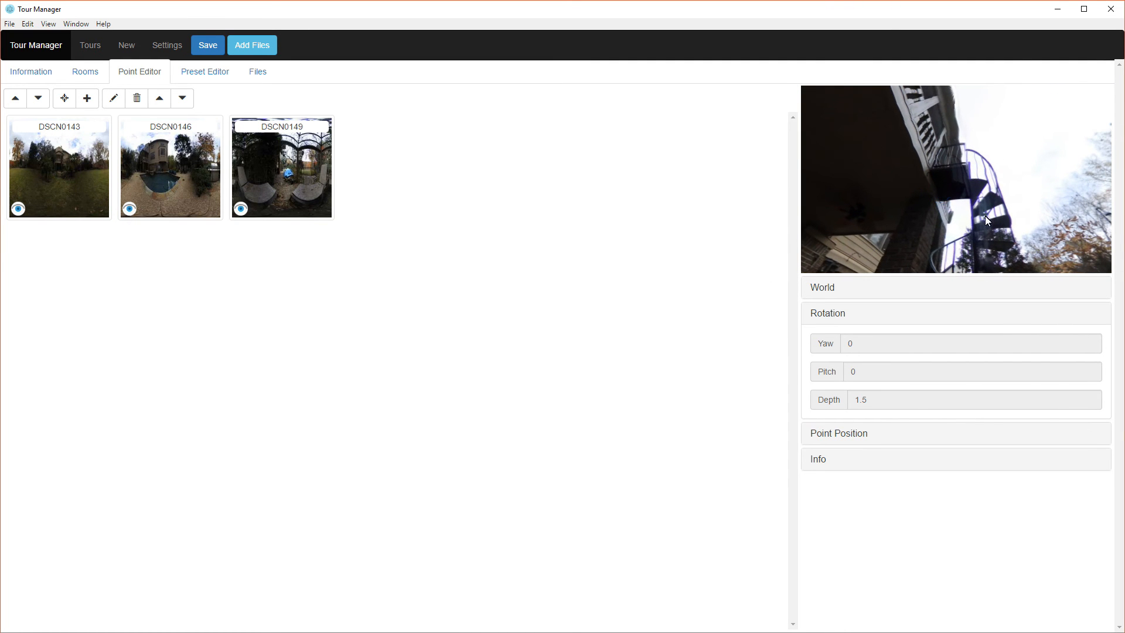
left_click(87, 98)
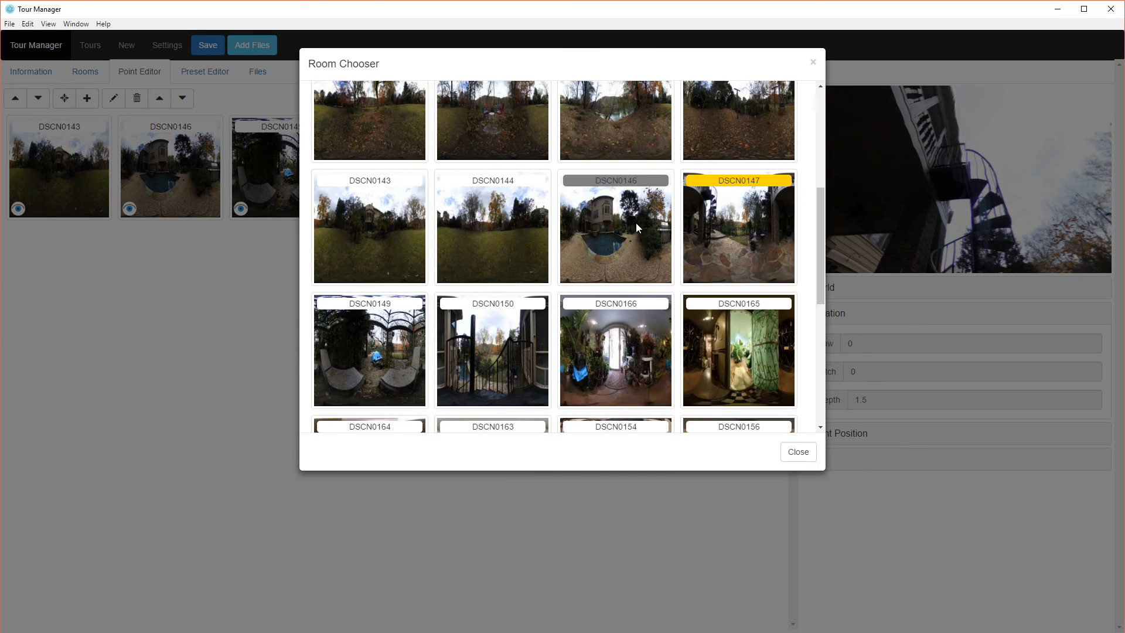
left_click(470, 367)
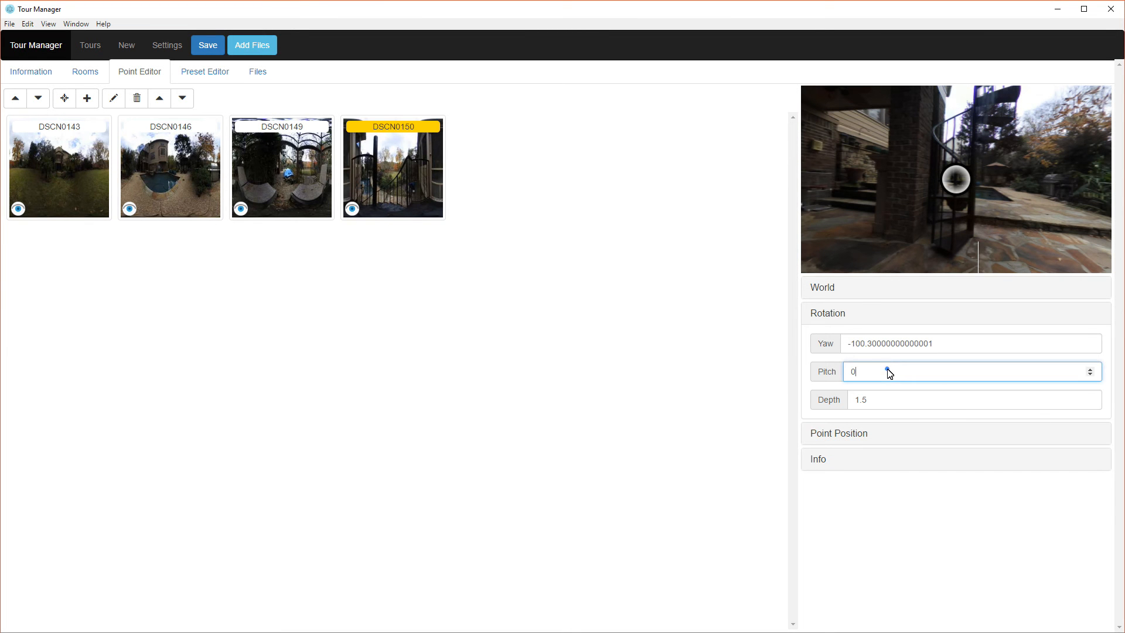
- Set the pitch of the point leading to room DSCN0150 to 65 so it sits up the spiral staircase
left_click_drag(1001, 204, 999, 215)
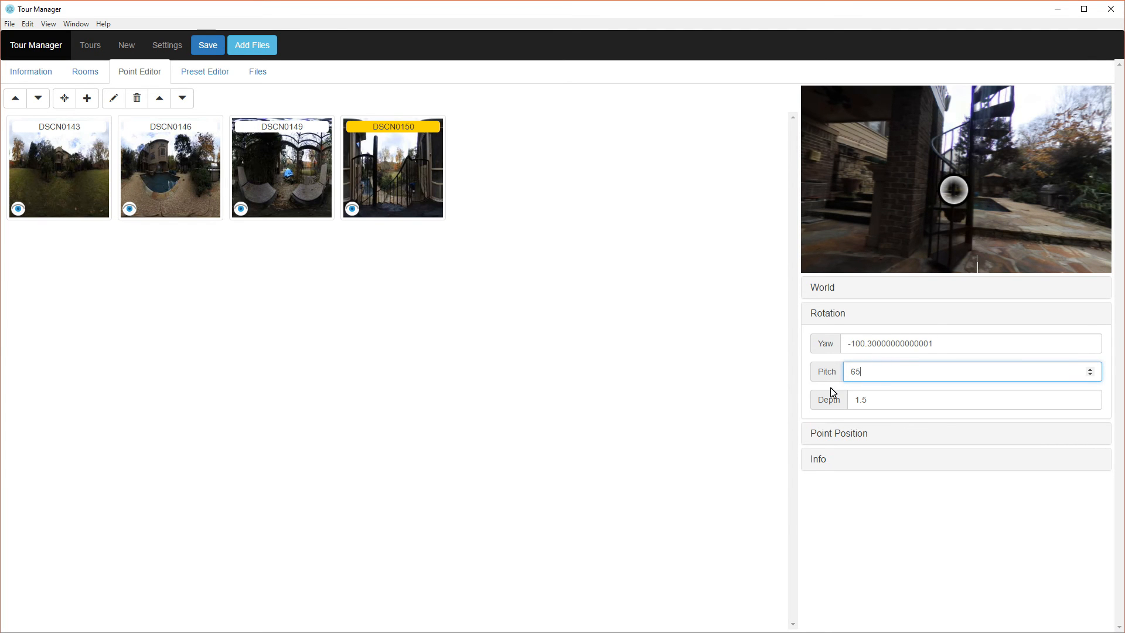
left_click(900, 403)
left_click(929, 201)
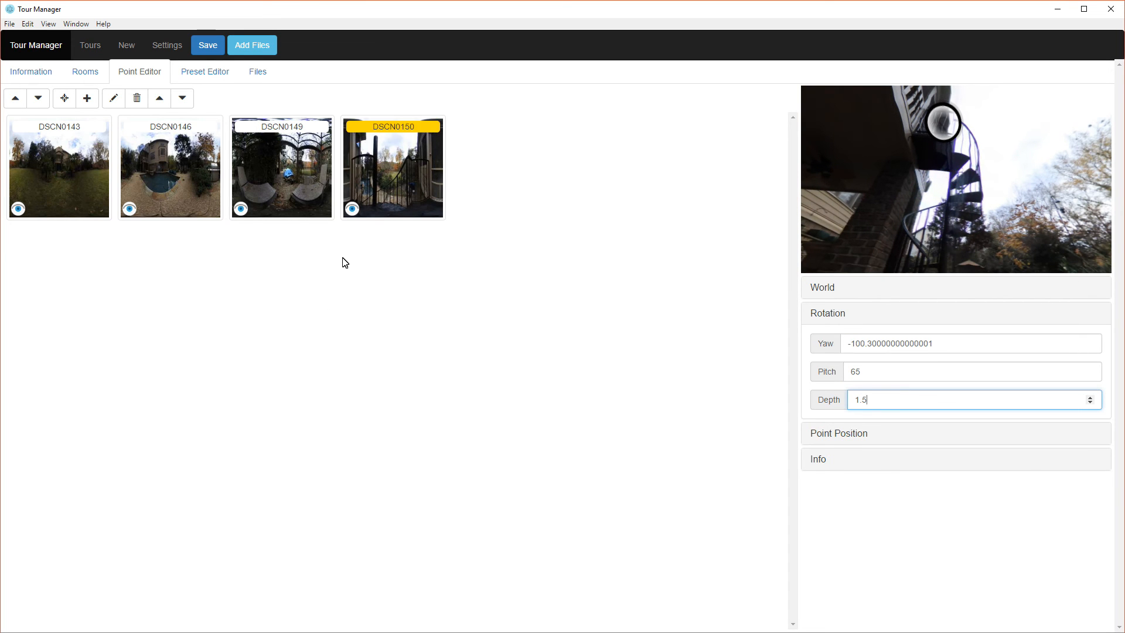
- Enter room DSCN0150 and set the pitch of the point leading back to room DSCN0147 to -65
left_click(380, 186)
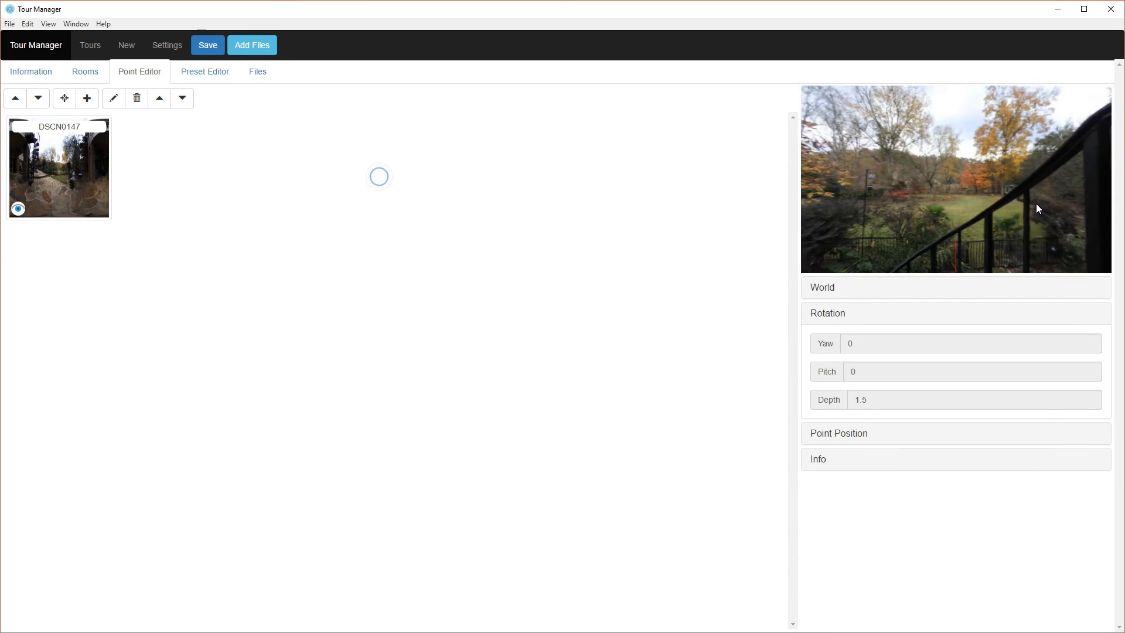
left_click_drag(1016, 203, 983, 135)
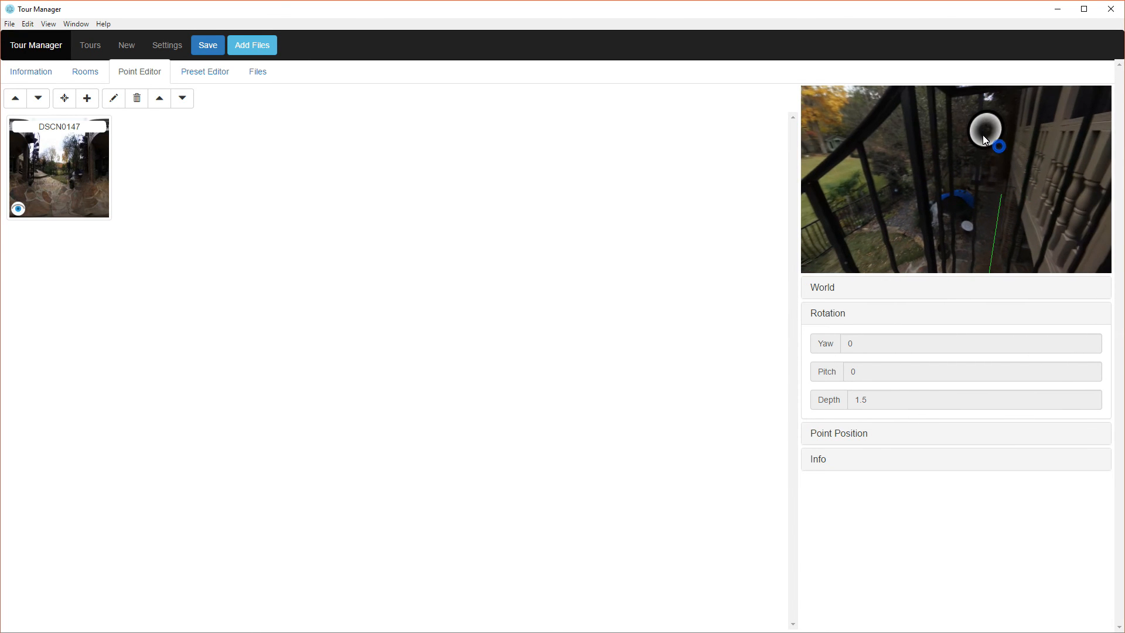
left_click(45, 181)
left_click(912, 372)
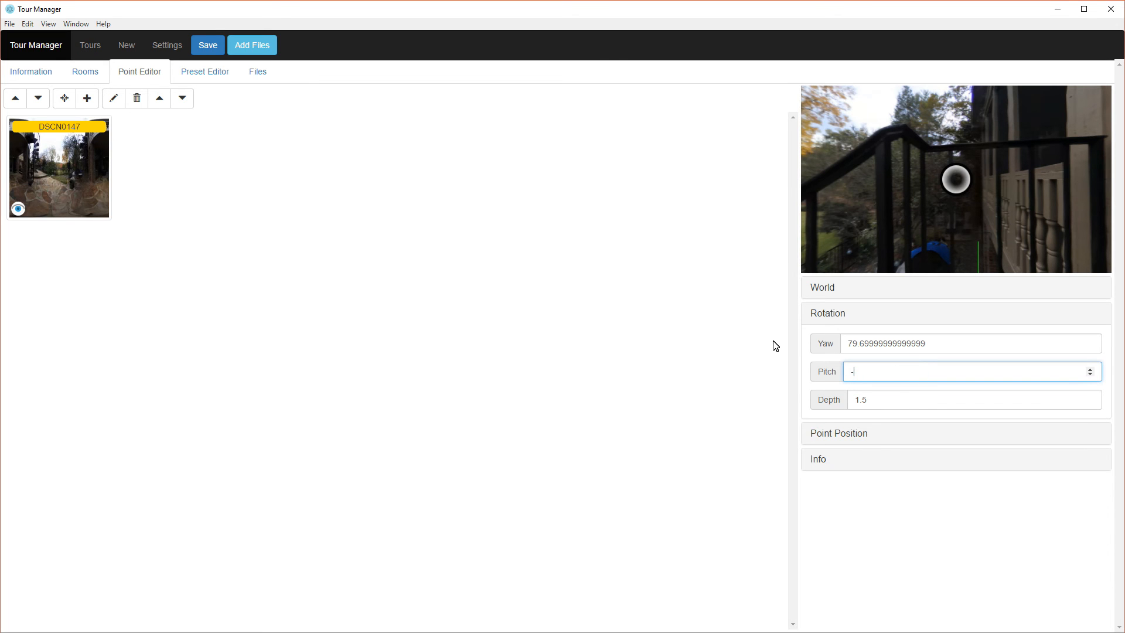
type("-65")
left_click(915, 404)
mouse_move(892, 195)
left_mouse_down()
mouse_move(955, 258)
mouse_move(980, 171)
mouse_move(1020, 161)
mouse_move(1044, 186)
mouse_move(1027, 236)
left_mouse_up()
left_click_drag(1039, 188, 943, 209)
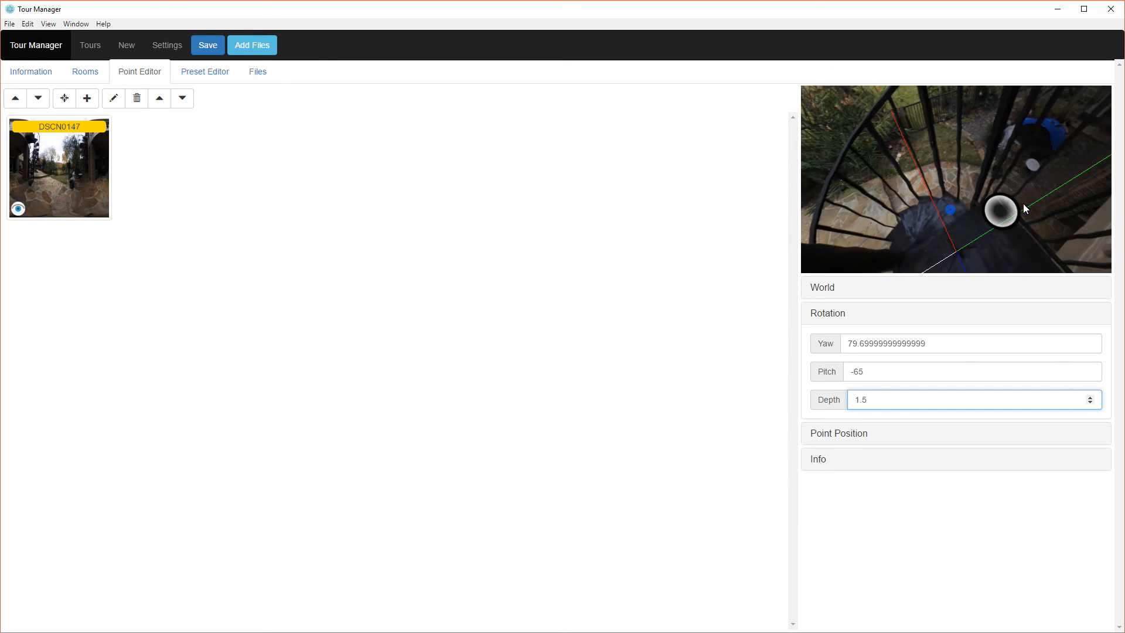
- Return to room DSCN0147, aim the view at the glass doors under the porch, and add a point leading to room DSCN0166
double_click(55, 168)
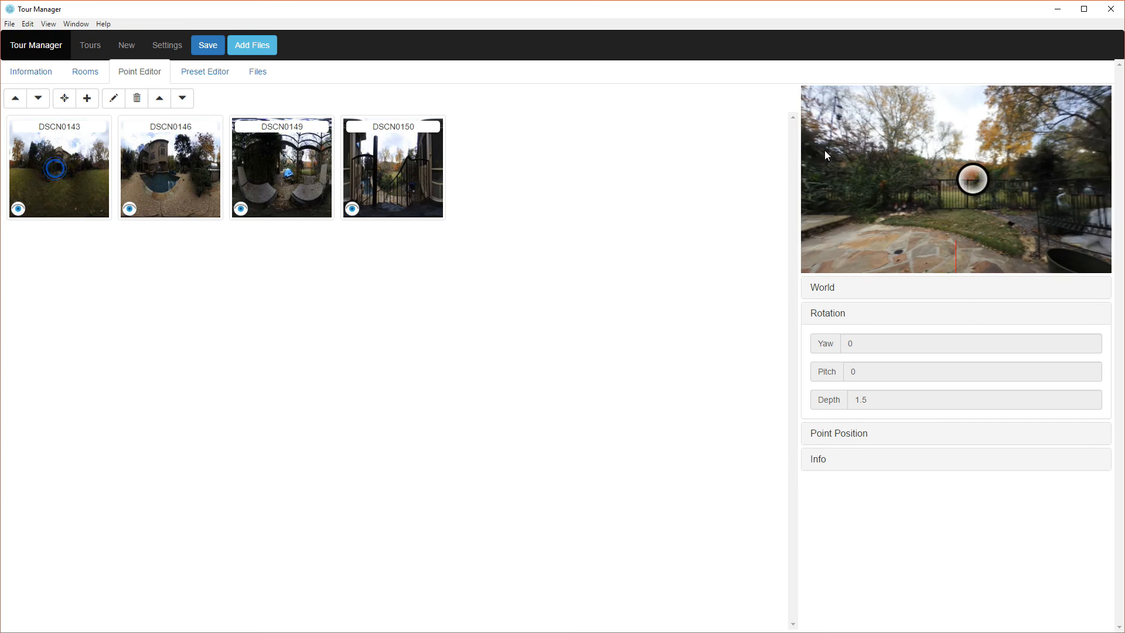
left_click_drag(827, 209, 982, 212)
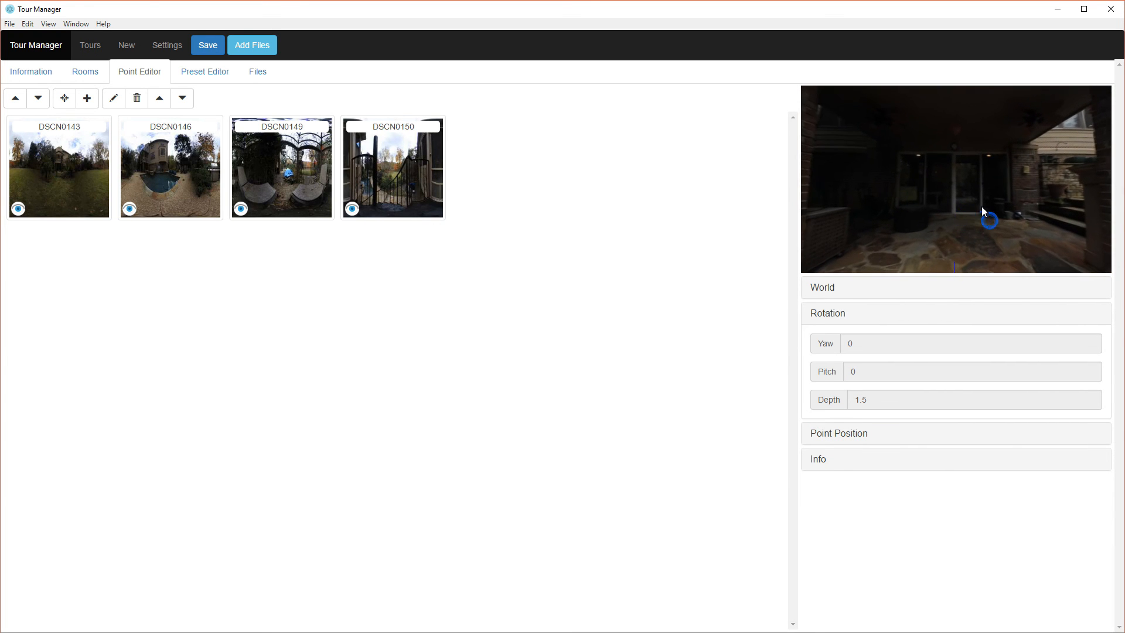
left_click(65, 98)
scroll(470, 376, "down", 3)
scroll(550, 346, "down", 1)
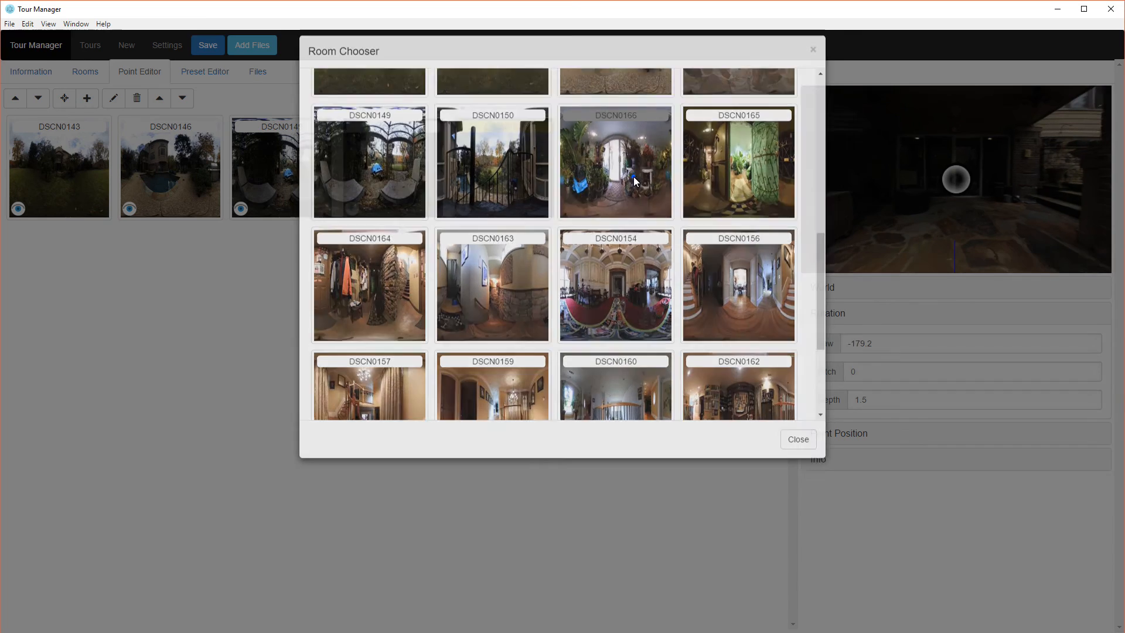
left_click(634, 177)
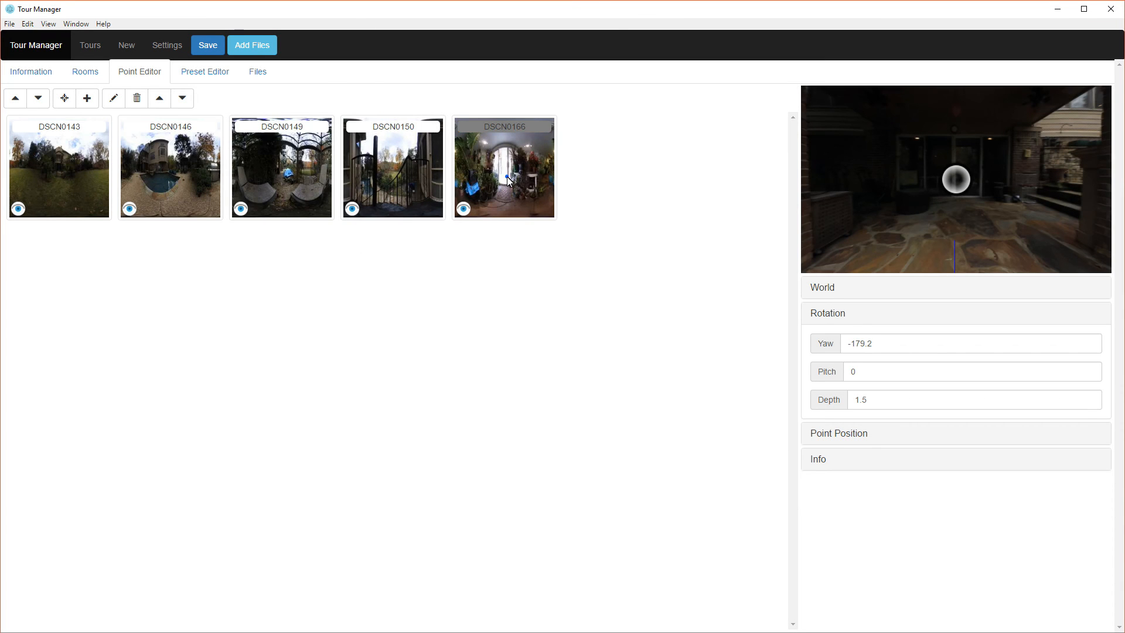
- Enter room DSCN0166, aim the view at the plants in blue pots, and add a point leading to room DSCN0165
left_click(508, 177)
left_click_drag(994, 201, 929, 189)
left_click(68, 103)
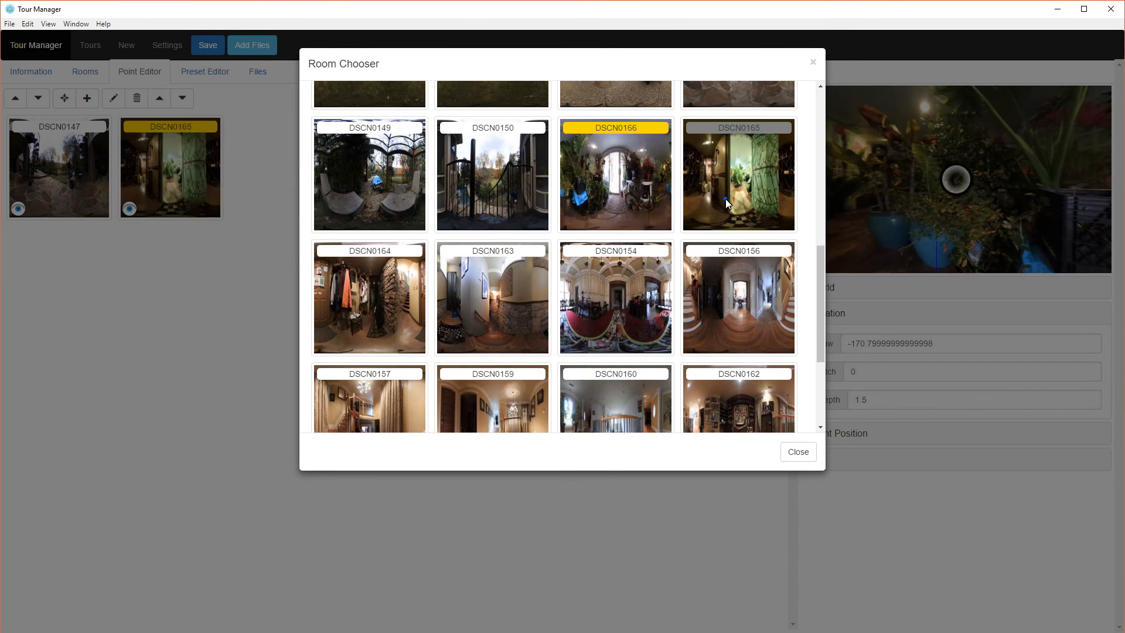
left_click(726, 199)
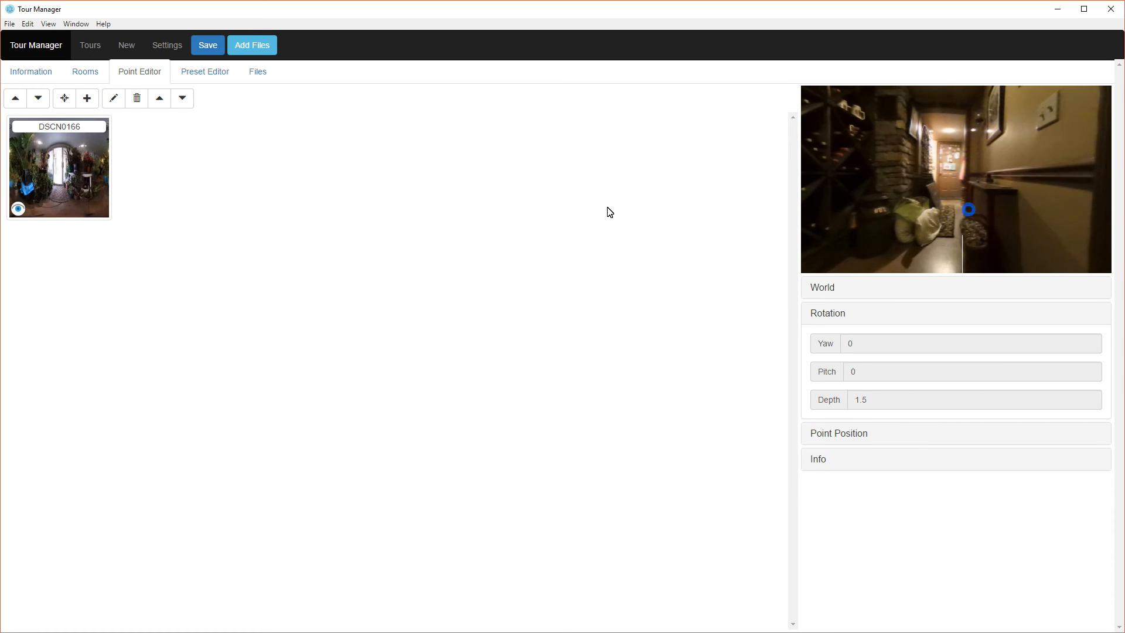
- From room DSCN0165, with the view aimed down the hallway past the stone column, add a point leading to room DSCN0164
left_click(64, 99)
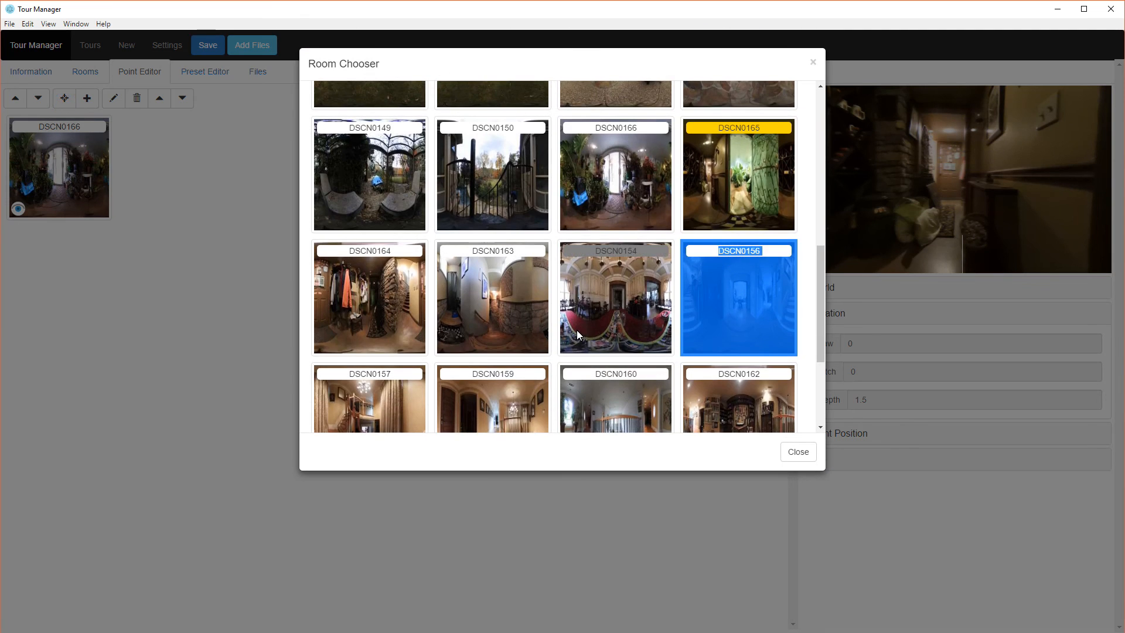
left_click(369, 309)
- Enter room DSCN0164, aim the view between the stone staircase and the wooden door, and add a point leading to room DSCN0163
left_click(210, 191)
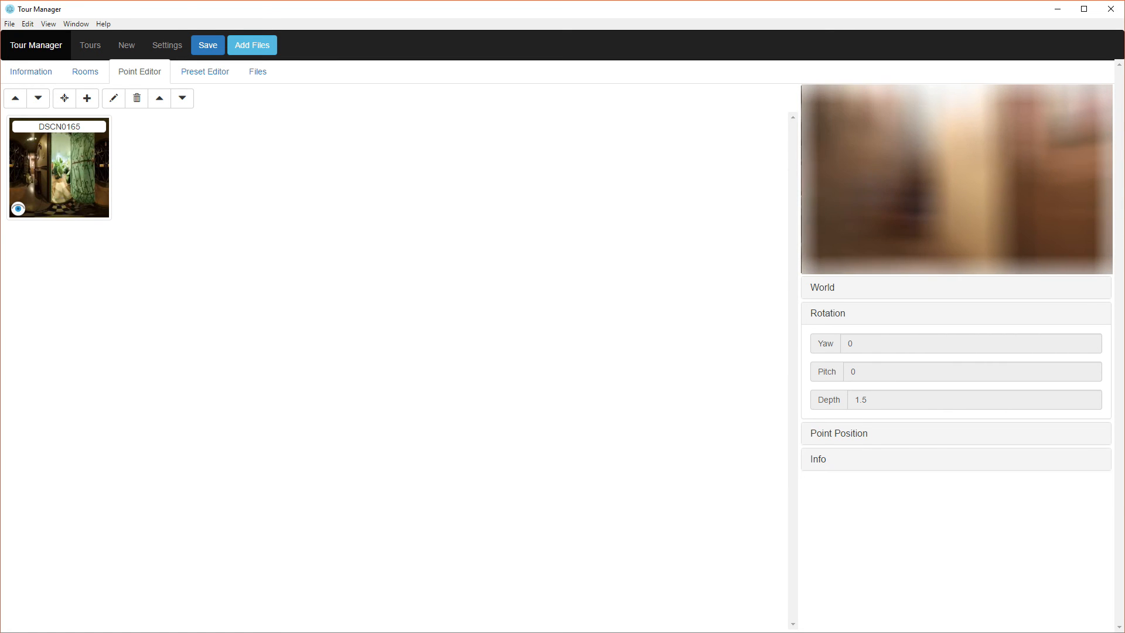
left_click(59, 98)
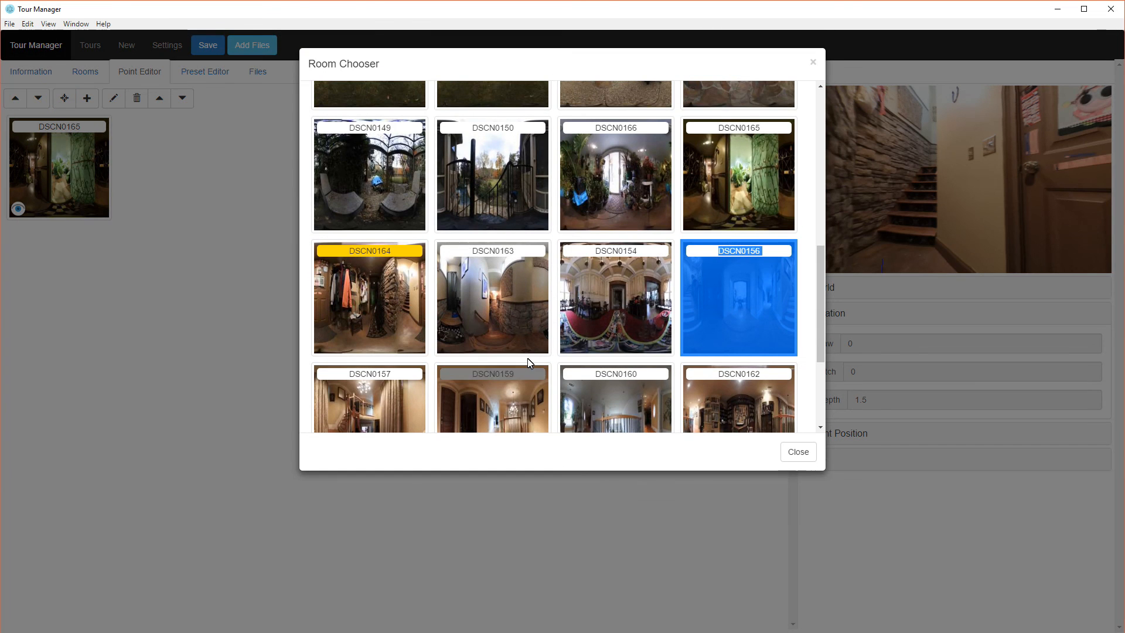
left_click(506, 322)
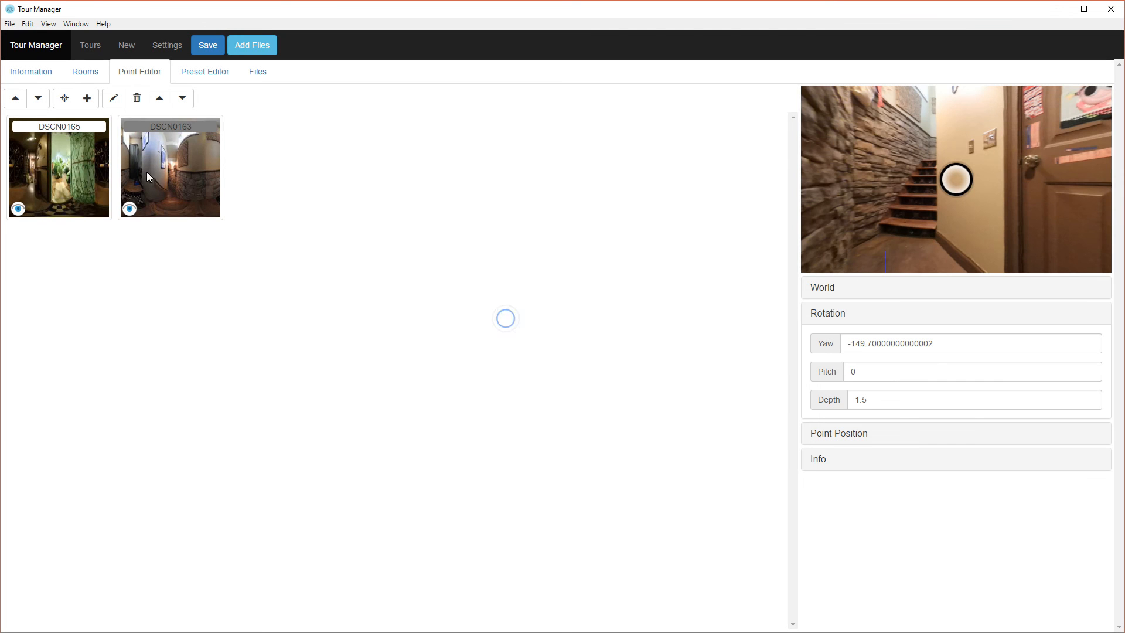
- Enter room DSCN0163, aim the view at the wall above the stair handrail, and add a point leading to room DSCN0156
double_click(203, 180)
left_click_drag(961, 197, 936, 191)
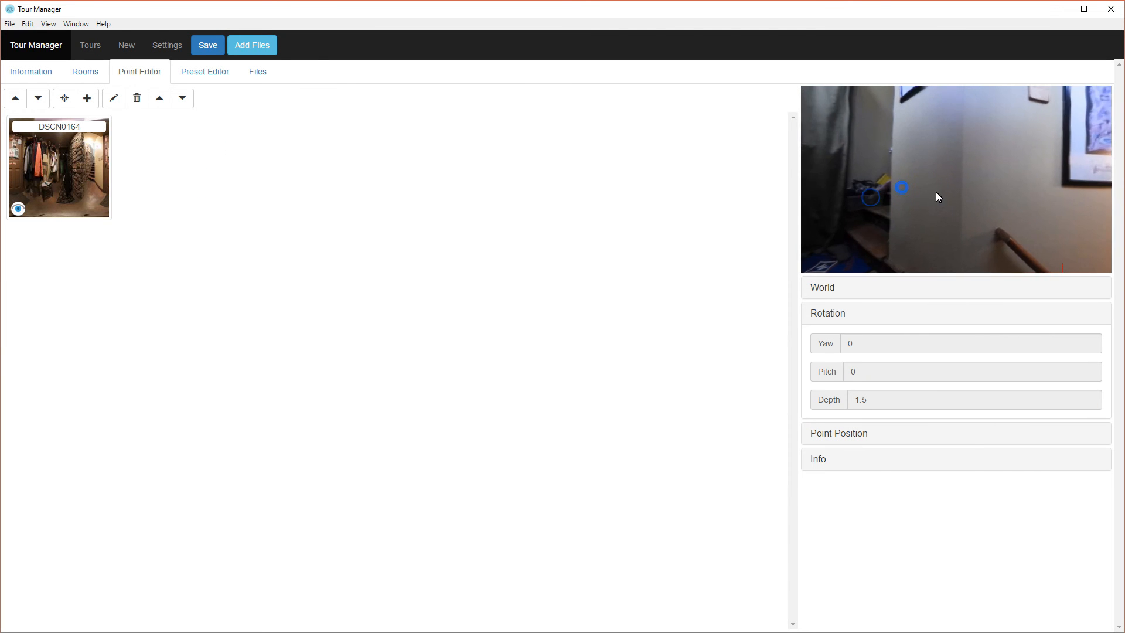
left_click(63, 101)
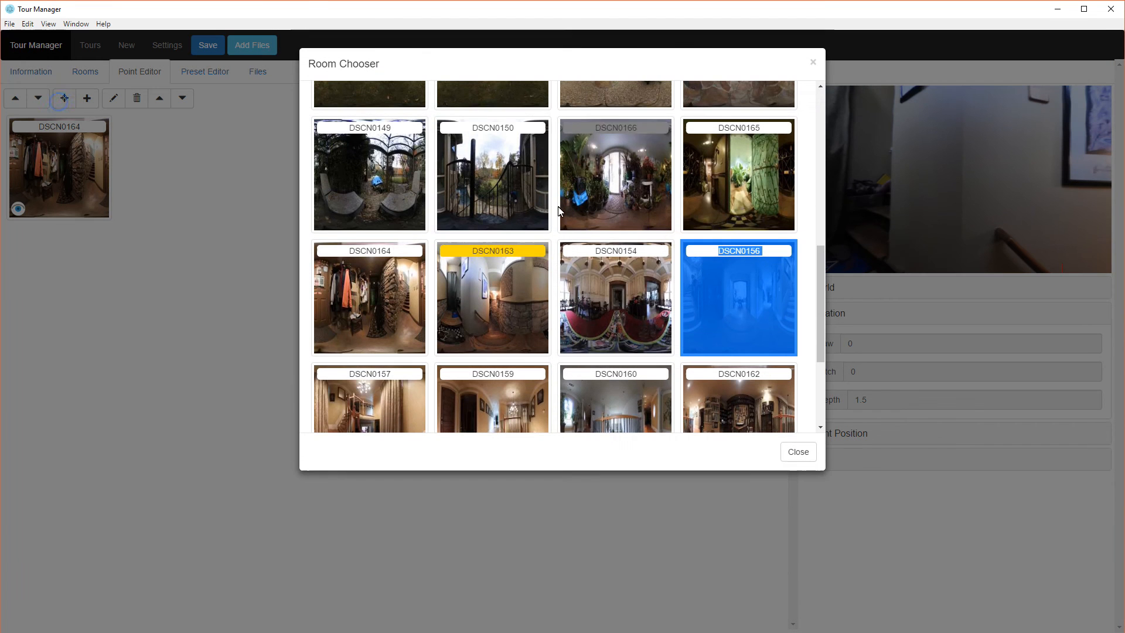
scroll(557, 321, "down", 2)
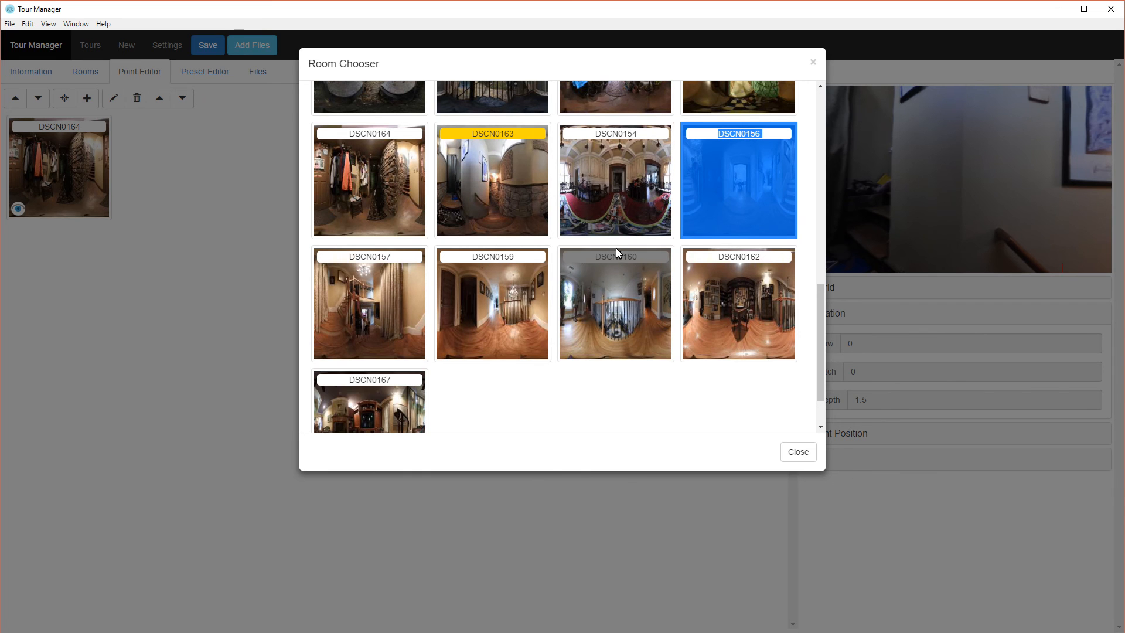
scroll(615, 248, "up", 1)
left_click(809, 243)
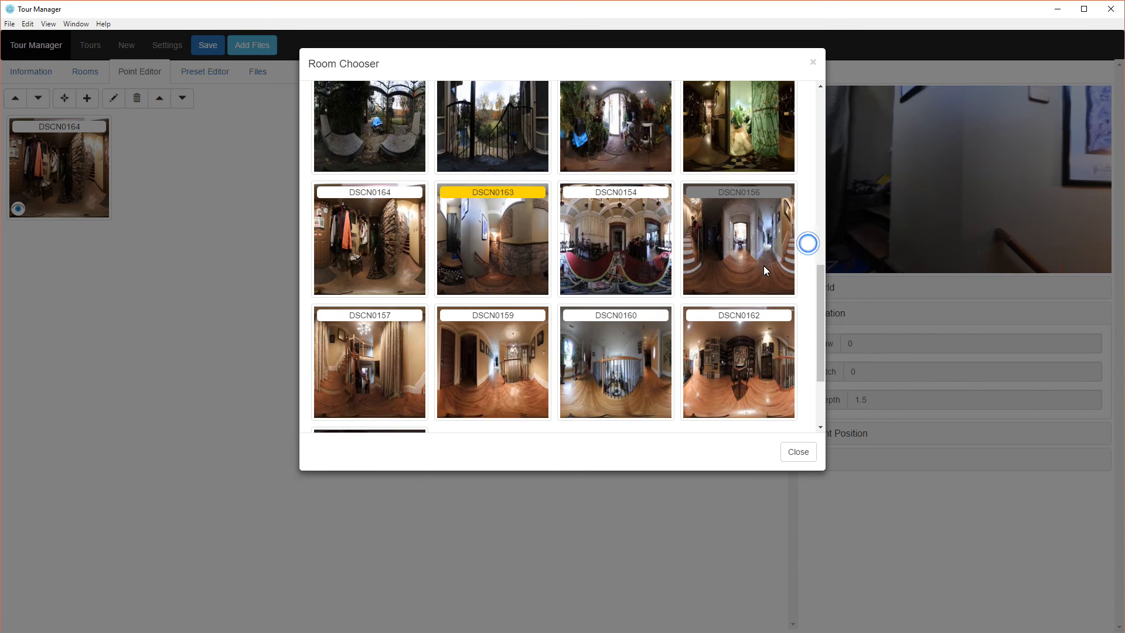
left_click(749, 262)
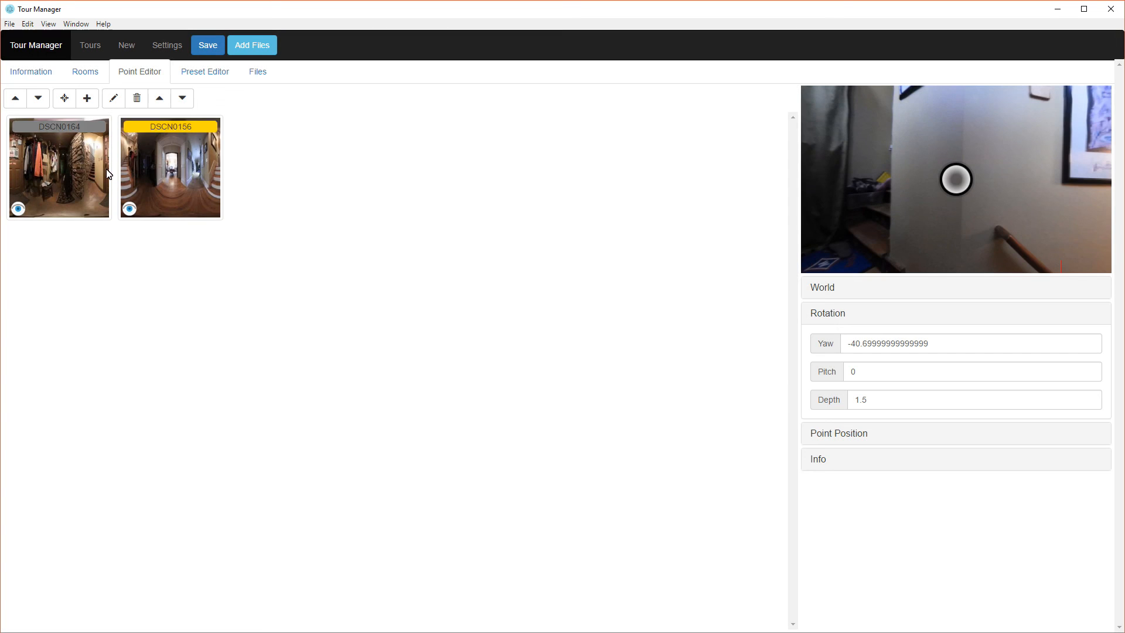
- Enter room DSCN0156 and, with the view facing the dining room doorway, add a point leading to room DSCN0154
left_click(172, 179)
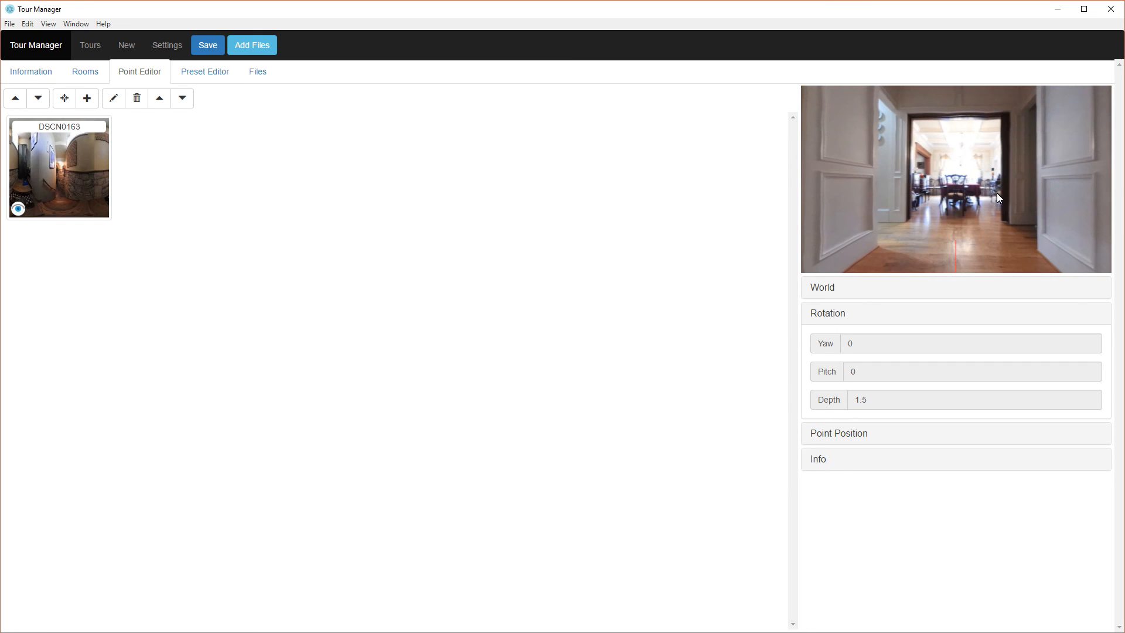
left_click(65, 98)
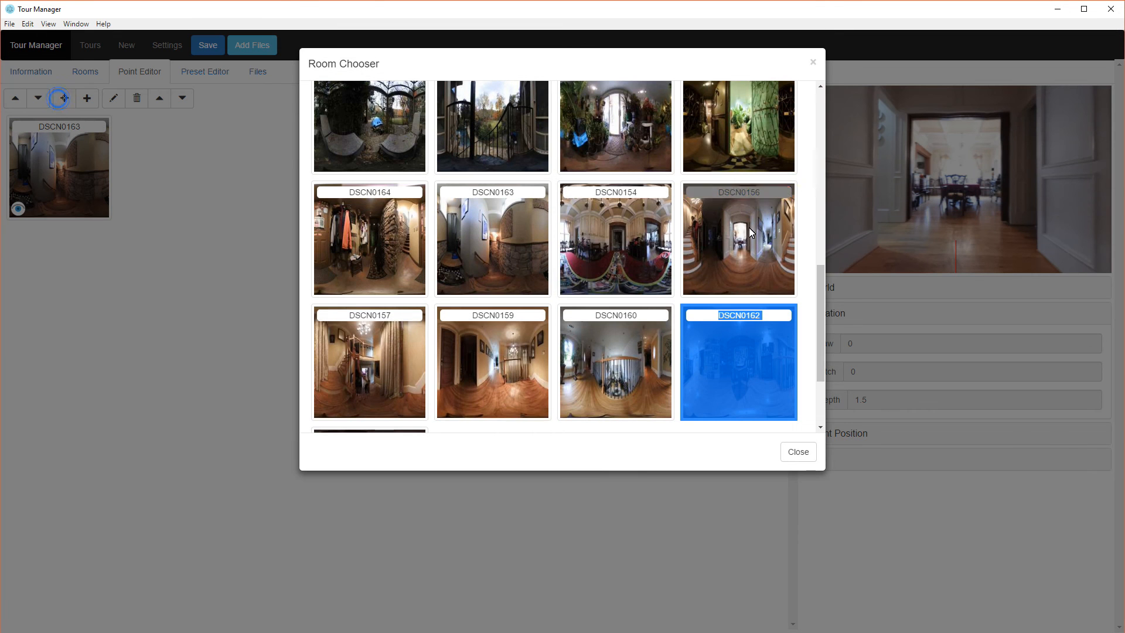
left_click(660, 259)
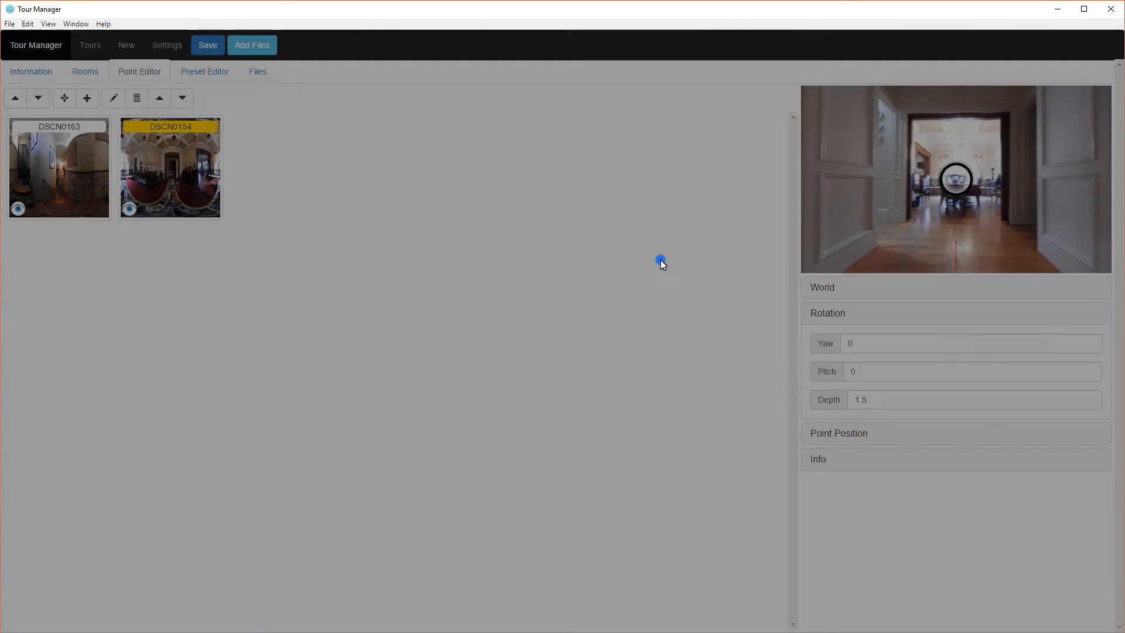
- Enter room DSCN0154 to check its return point, go back to room DSCN0156, and examine its staircase and dark hallway
left_click(174, 168)
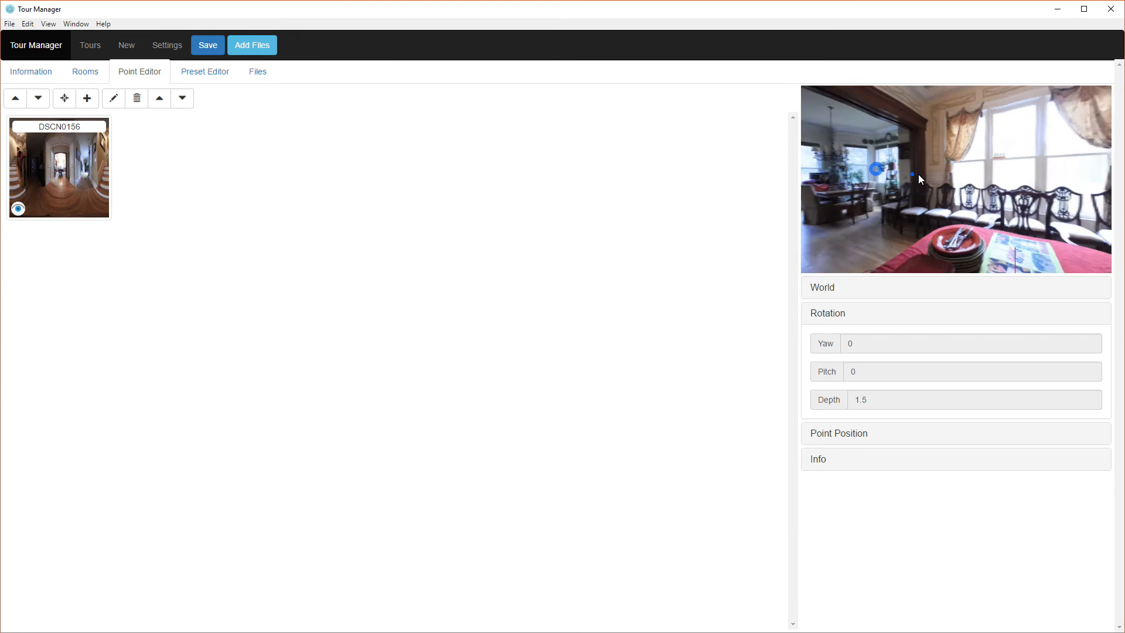
left_click(911, 168)
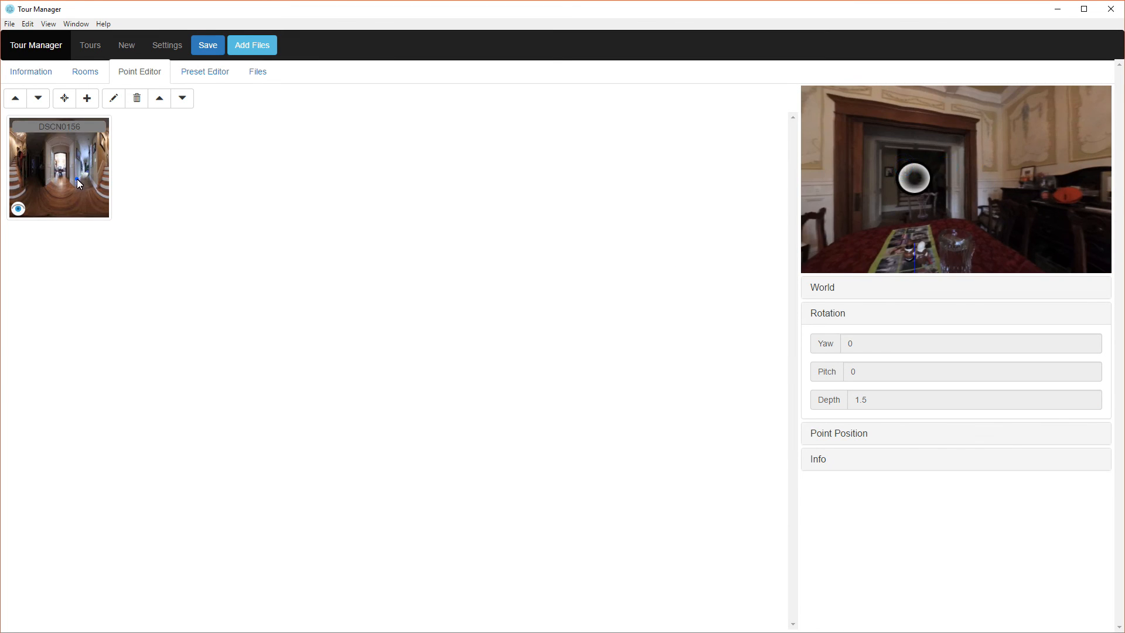
left_click_drag(1102, 214, 797, 206)
left_click_drag(1011, 207, 923, 233)
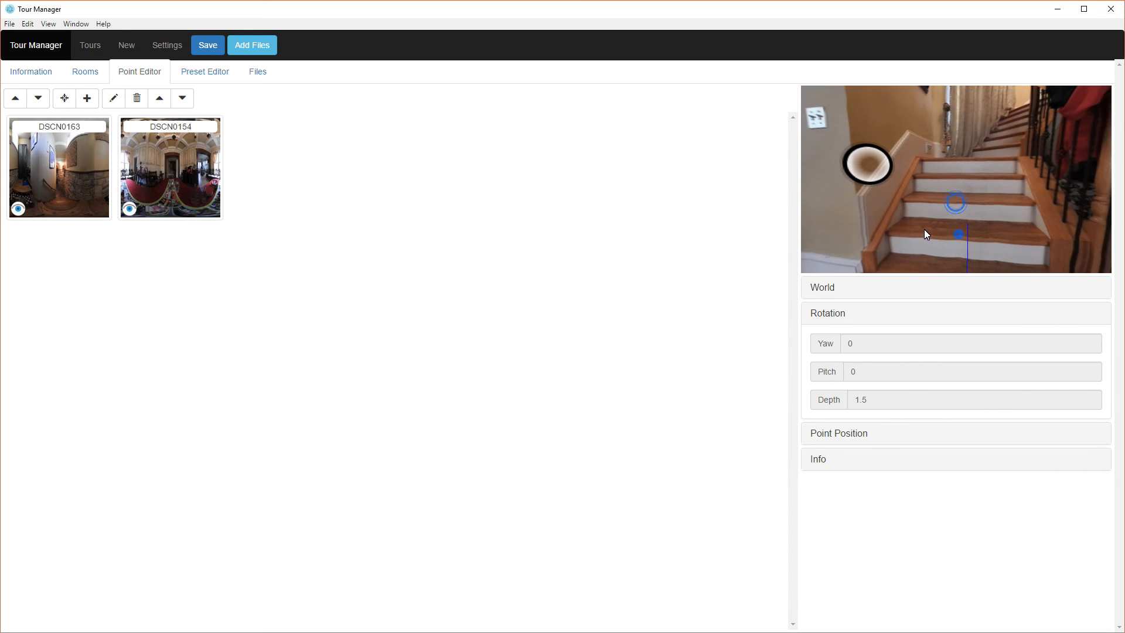
left_click_drag(1050, 193, 919, 206)
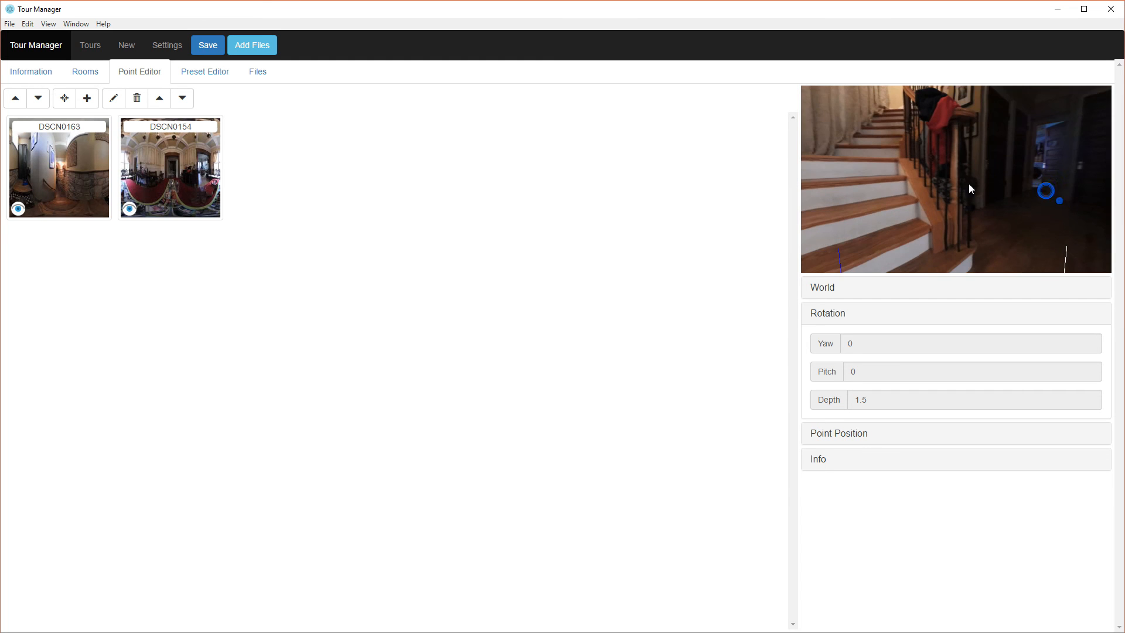
left_click_drag(944, 168, 1030, 175)
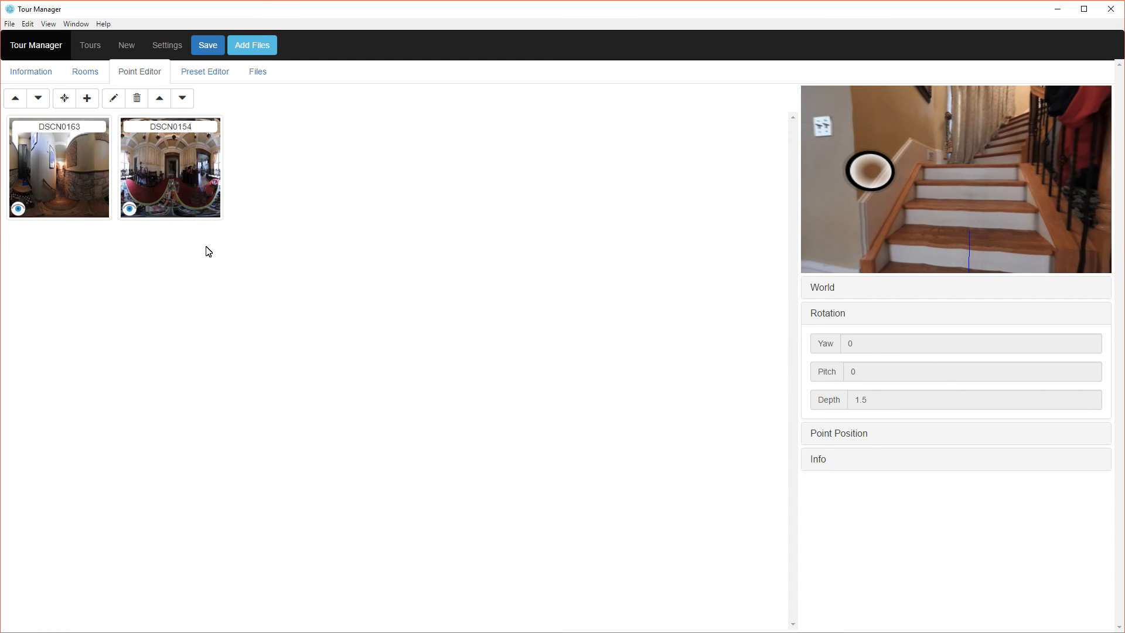
- Move the point leading to room DSCN0163 away from the stair wall by setting its Yaw to -90
left_click(73, 174)
double_click(879, 344)
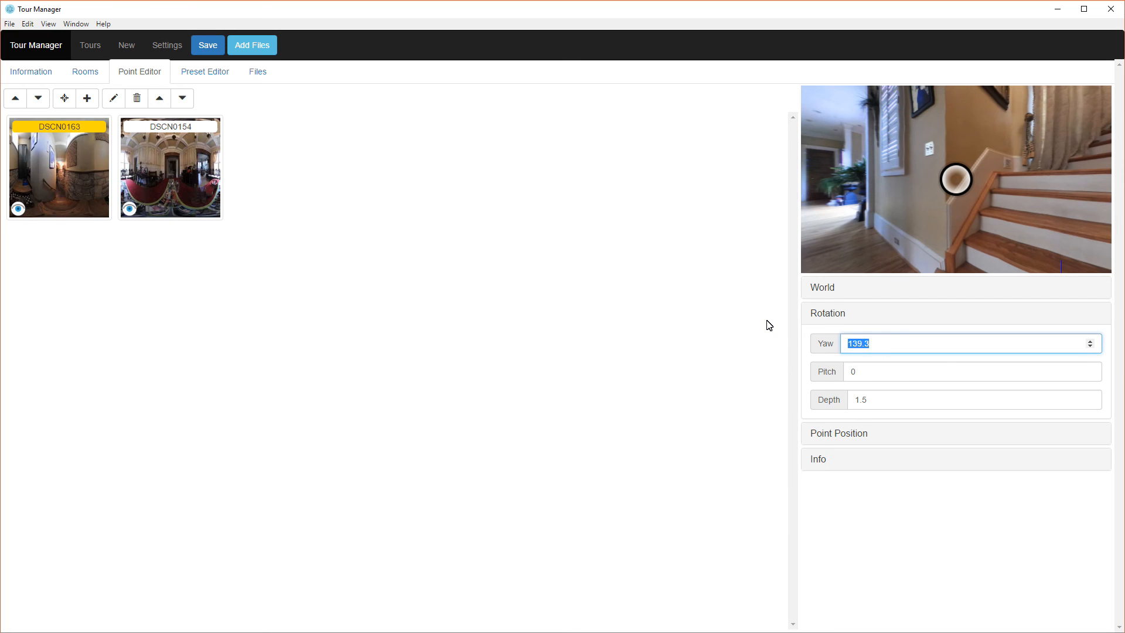
left_click(892, 374)
left_click_drag(1022, 215, 884, 211)
left_click_drag(1055, 208, 915, 202)
left_click_drag(883, 197, 771, 201)
left_click_drag(985, 196, 915, 194)
left_click_drag(1055, 188, 932, 196)
left_click_drag(1010, 190, 934, 201)
double_click(901, 344)
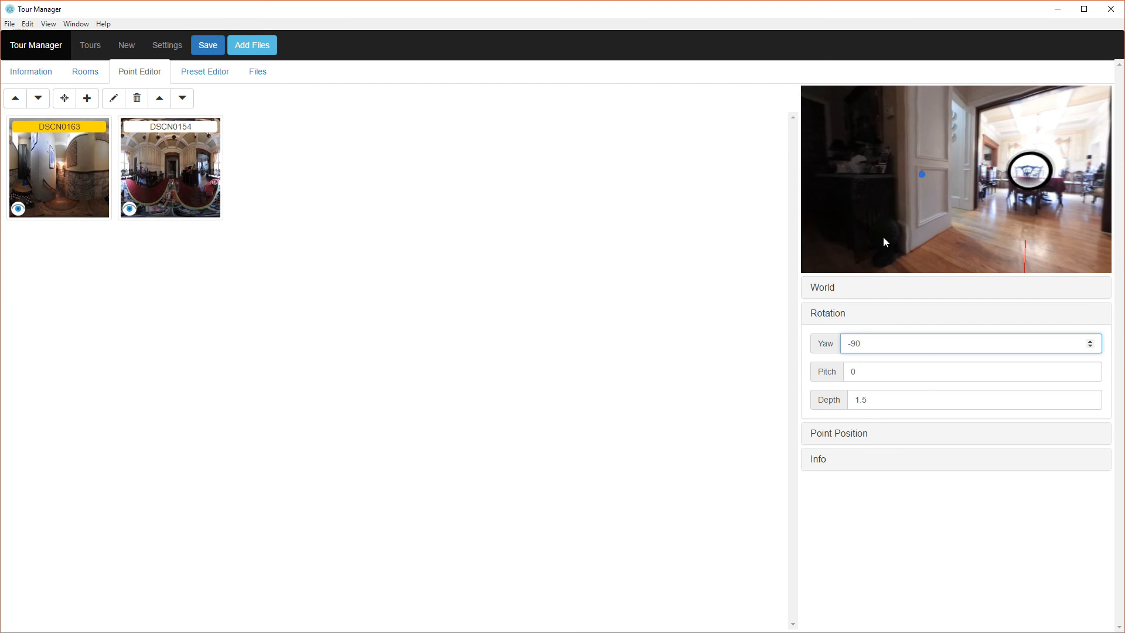
left_click(913, 375)
- Position the DSCN0163 point beside the dark hallway, trying Yaw values of -120 and -110 and settling on -115
left_click_drag(843, 183, 996, 191)
left_click_drag(926, 192, 947, 212)
double_click(865, 344)
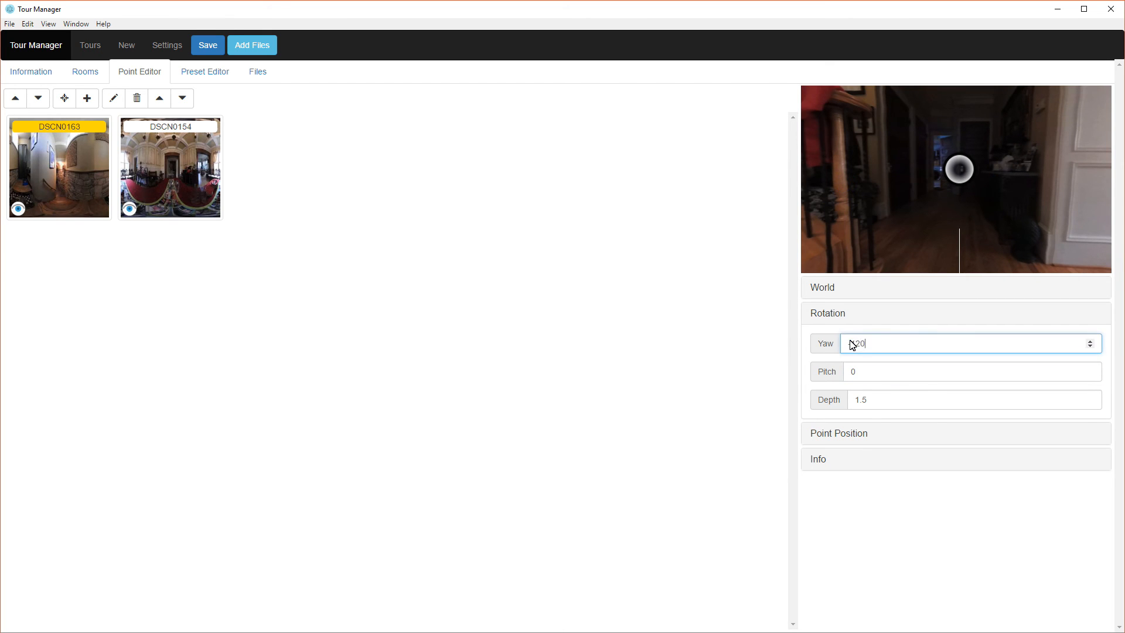
left_click(863, 373)
left_click_drag(865, 350, 855, 347)
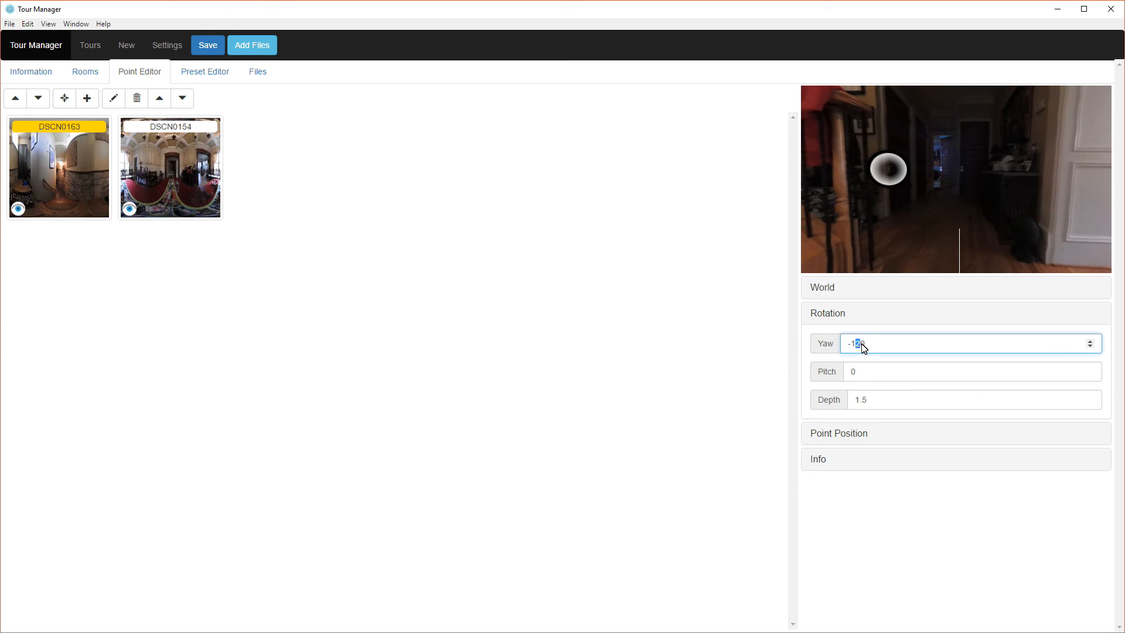
left_click(876, 373)
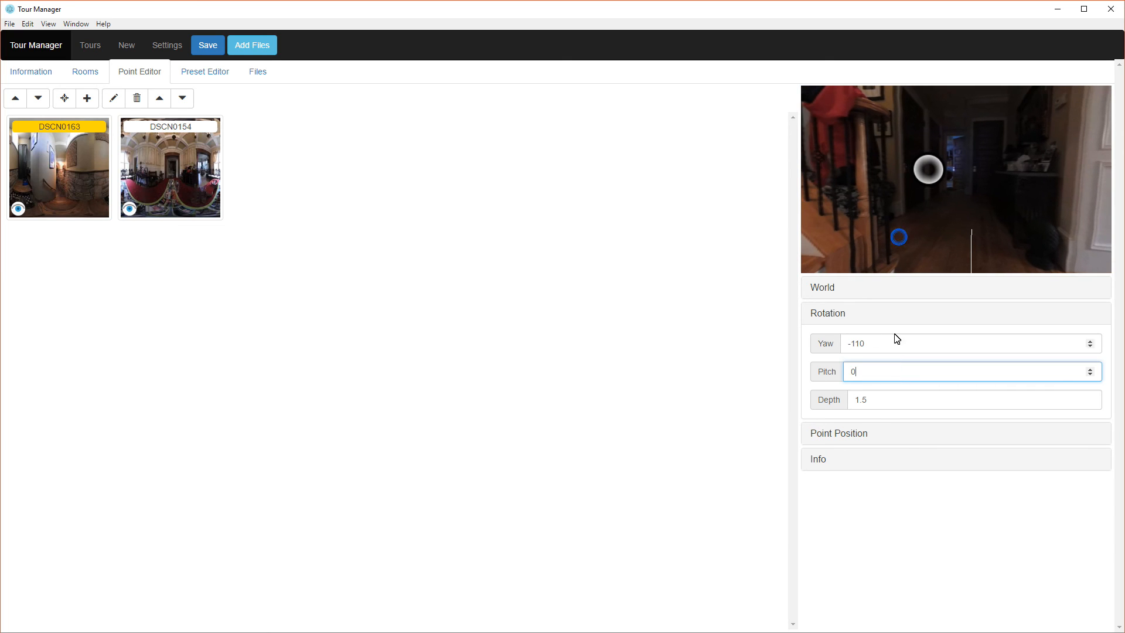
left_click(861, 343)
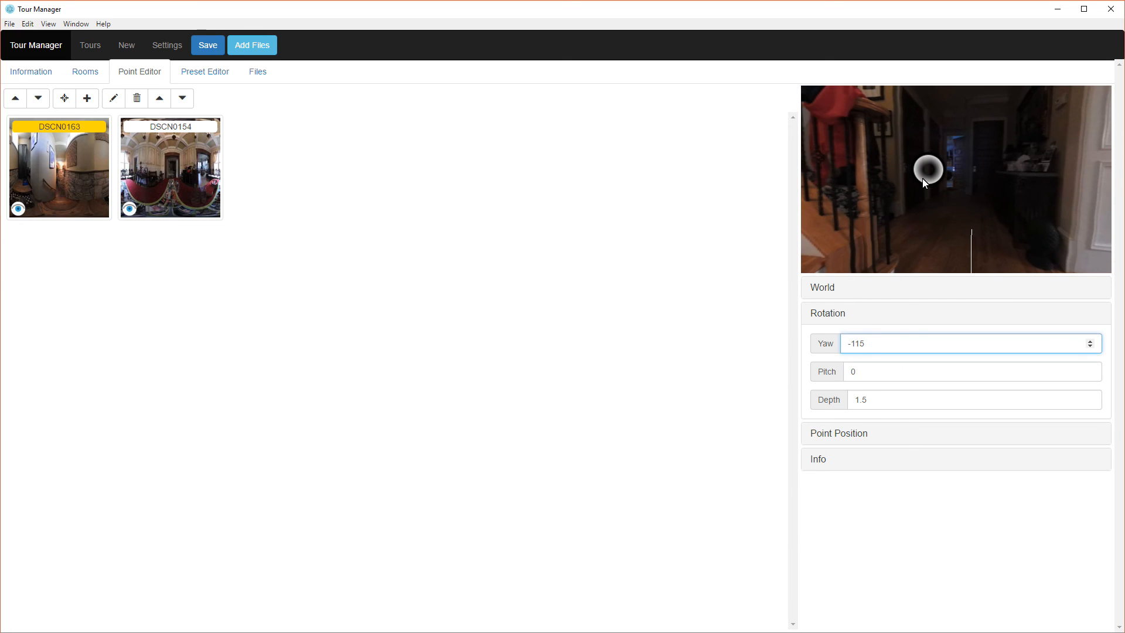
left_click(908, 375)
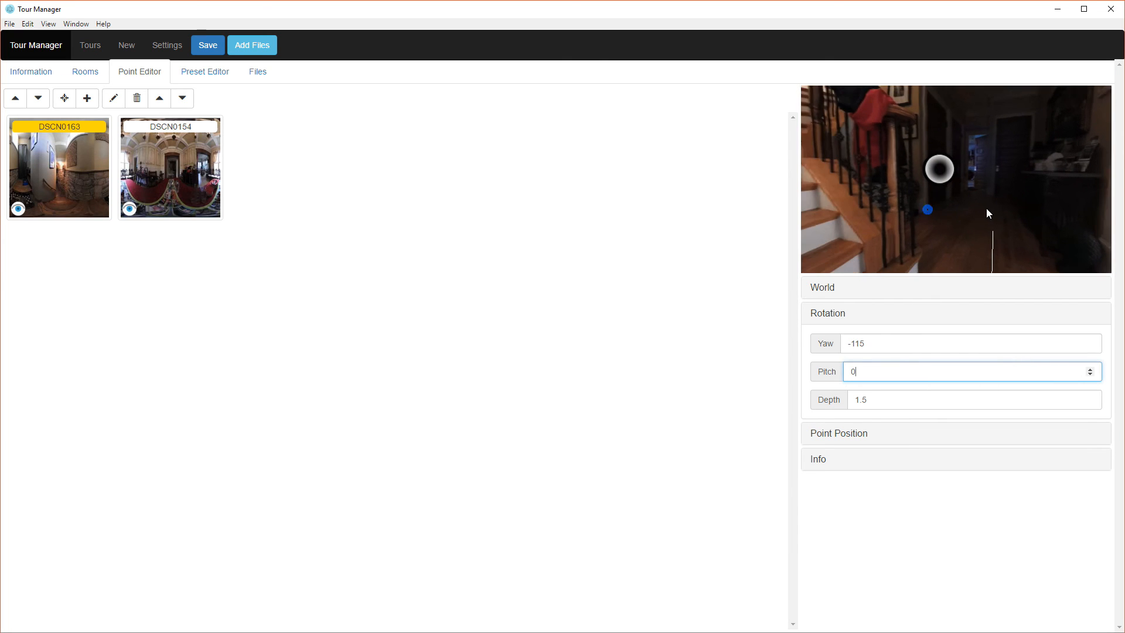
- Aim the view at the wooden staircase in room DSCN0156 and add a point leading to room DSCN0157
left_click_drag(853, 203, 990, 209)
left_click_drag(930, 173, 957, 217)
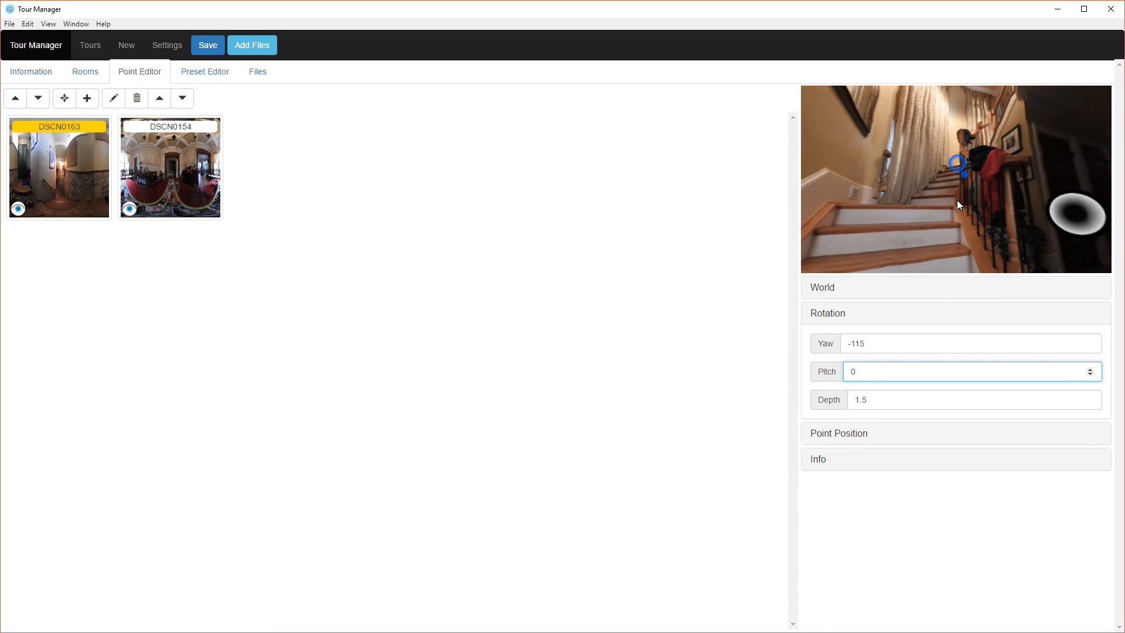
left_click(64, 98)
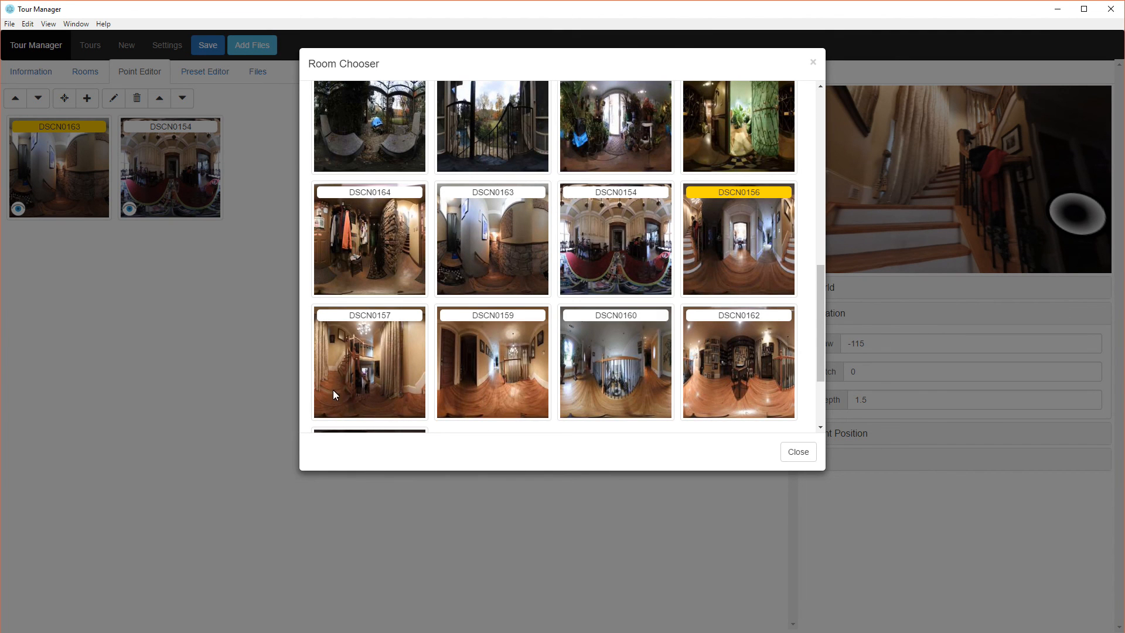
left_click(377, 359)
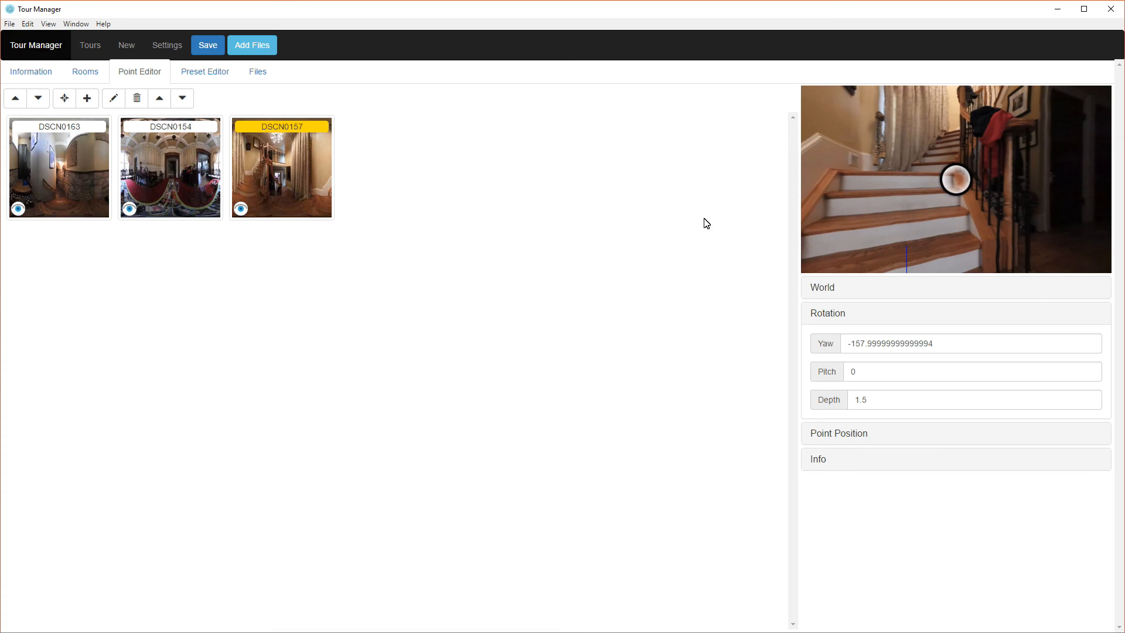
- Raise the point leading to room DSCN0157 up the staircase by setting its Pitch to 30
left_click(290, 177)
double_click(849, 375)
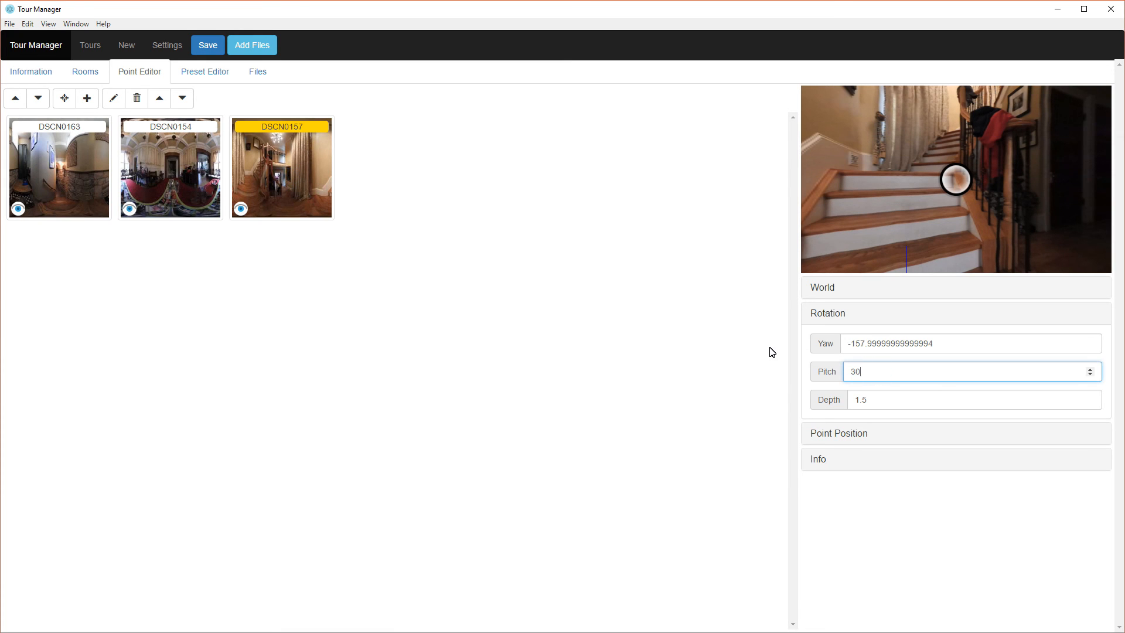
left_click(900, 398)
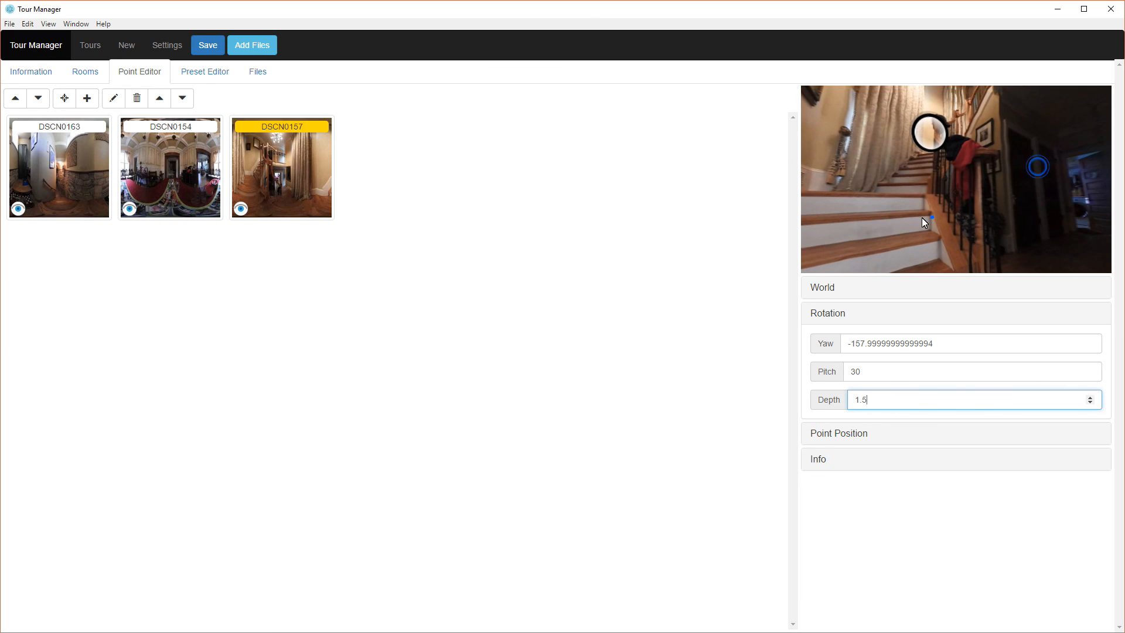
- Enter room DSCN0157 and set the Pitch of the point leading back to room DSCN0156 to -30
left_click(278, 173)
mouse_move(901, 234)
left_mouse_down()
mouse_move(976, 198)
mouse_move(980, 160)
left_mouse_up()
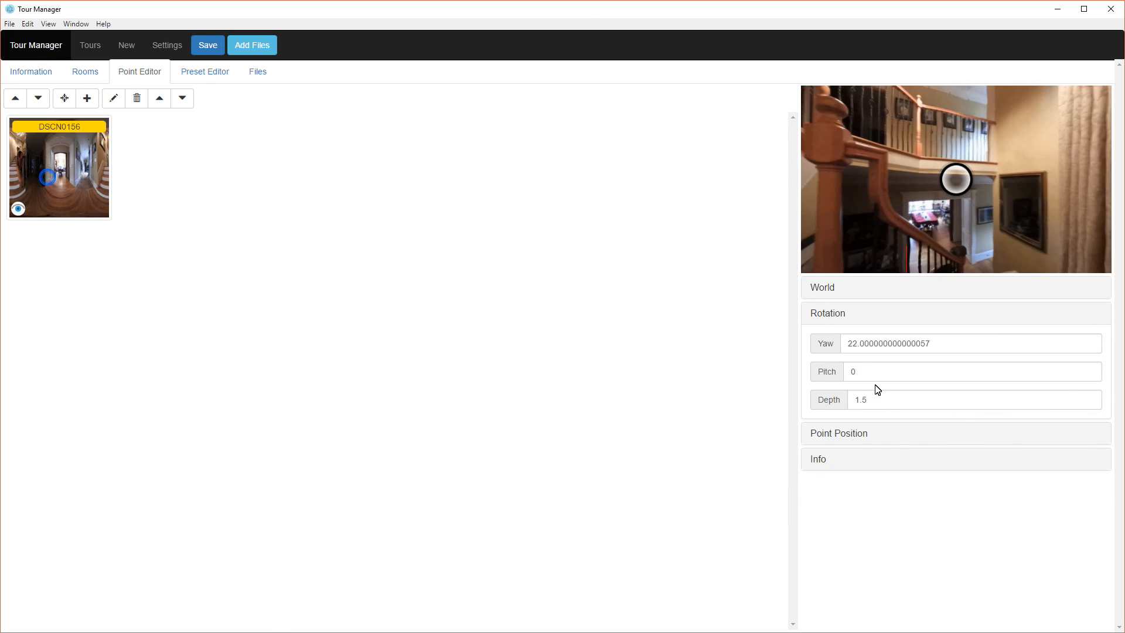
left_click(875, 371)
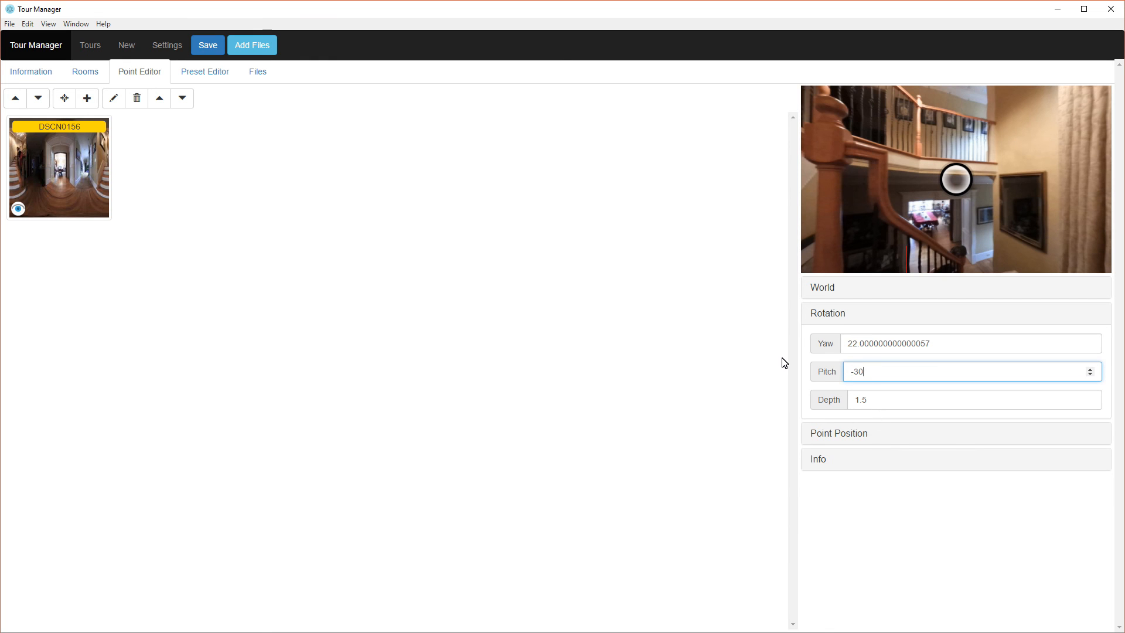
left_click(919, 532)
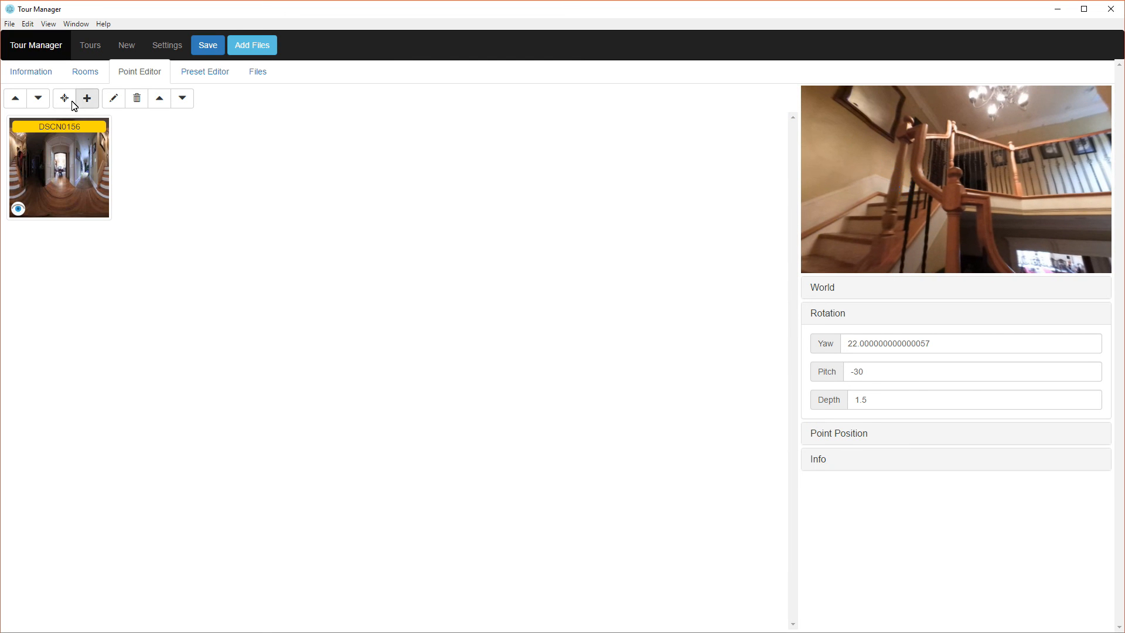
- With the view aimed at the stair newel post, add a point leading to room DSCN0159 and set its Pitch to 30
left_click(64, 97)
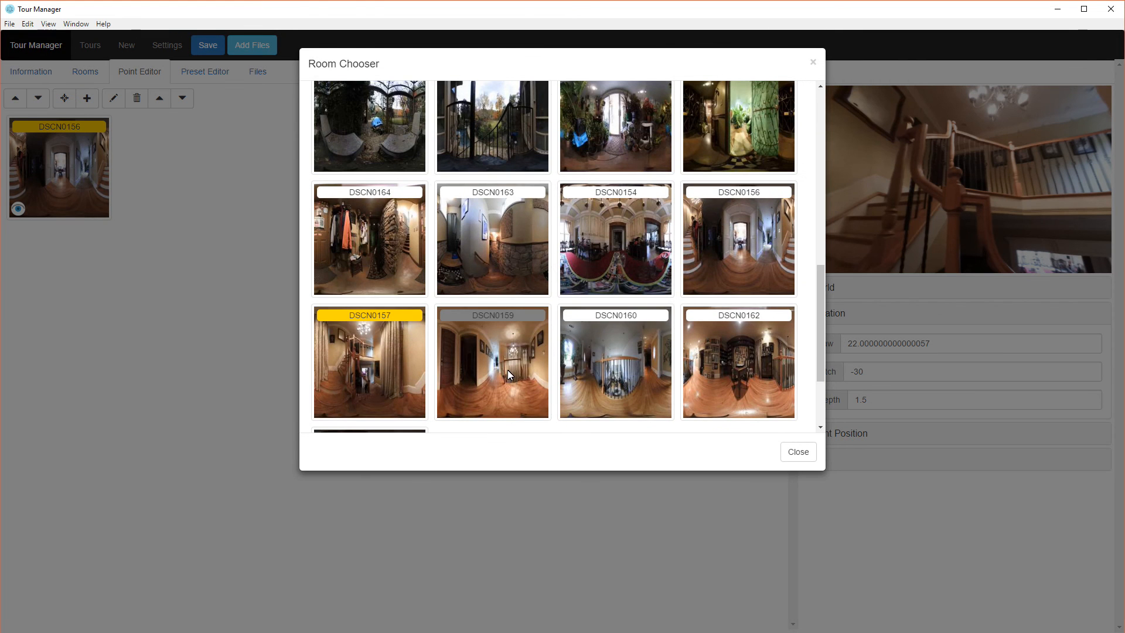
left_click(504, 369)
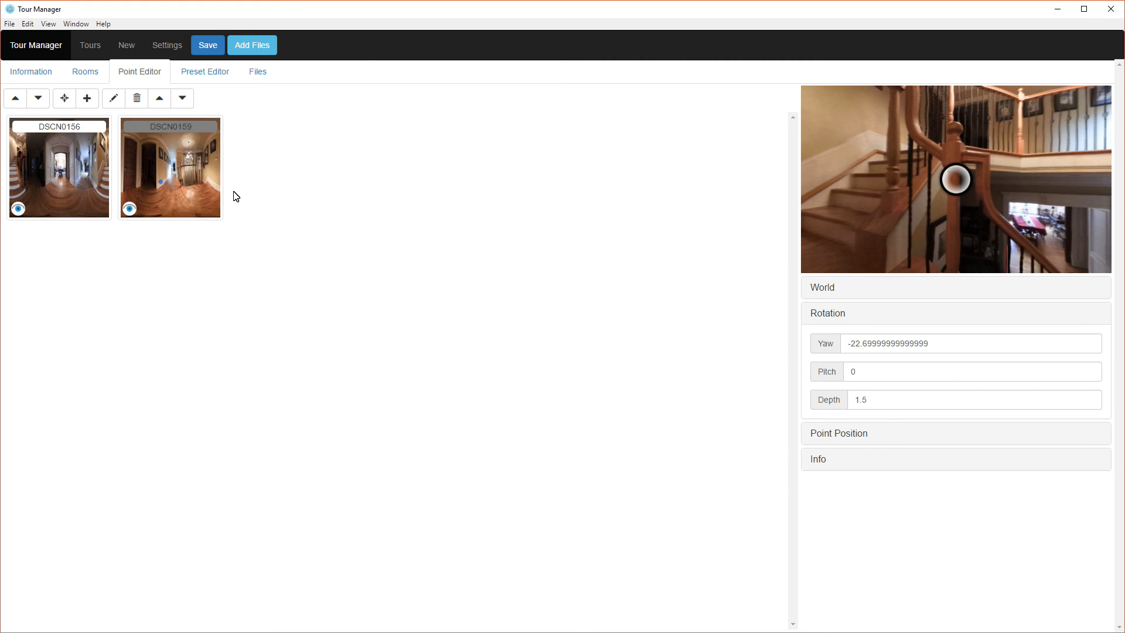
double_click(865, 376)
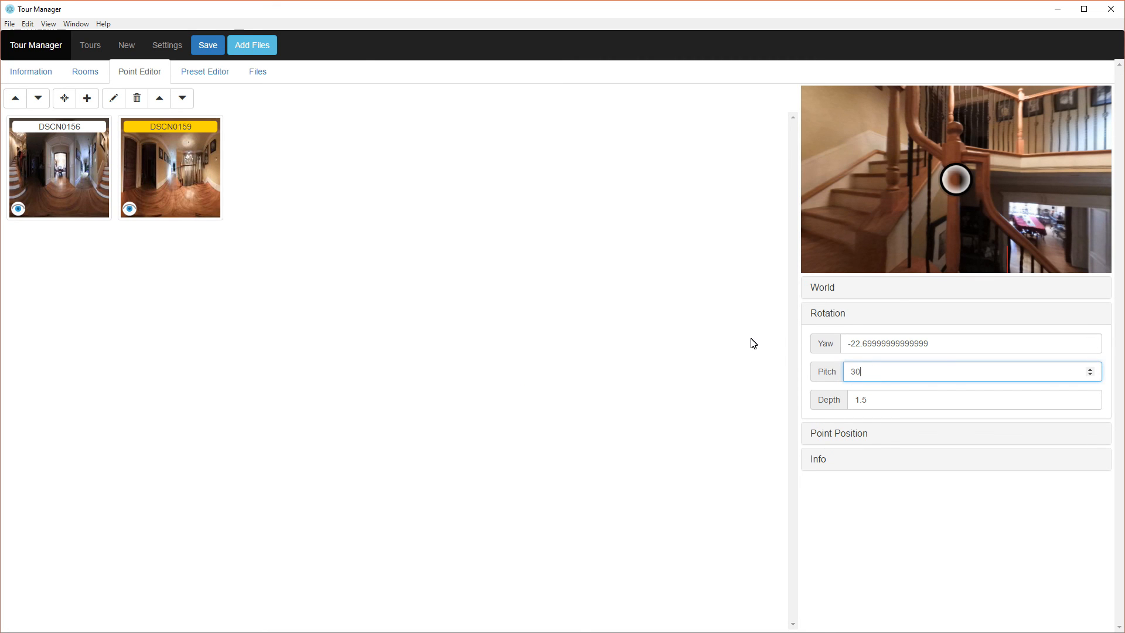
left_click(928, 539)
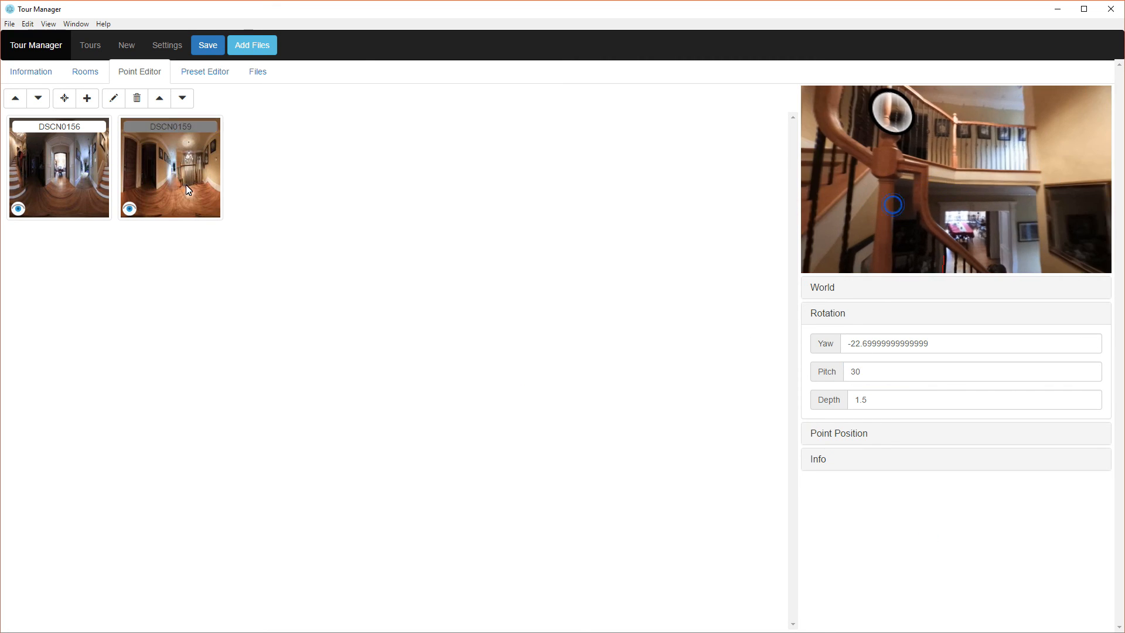
- Enter room DSCN0159 and set the point leading back to room DSCN0157 to Pitch -30 and Yaw 180
double_click(190, 186)
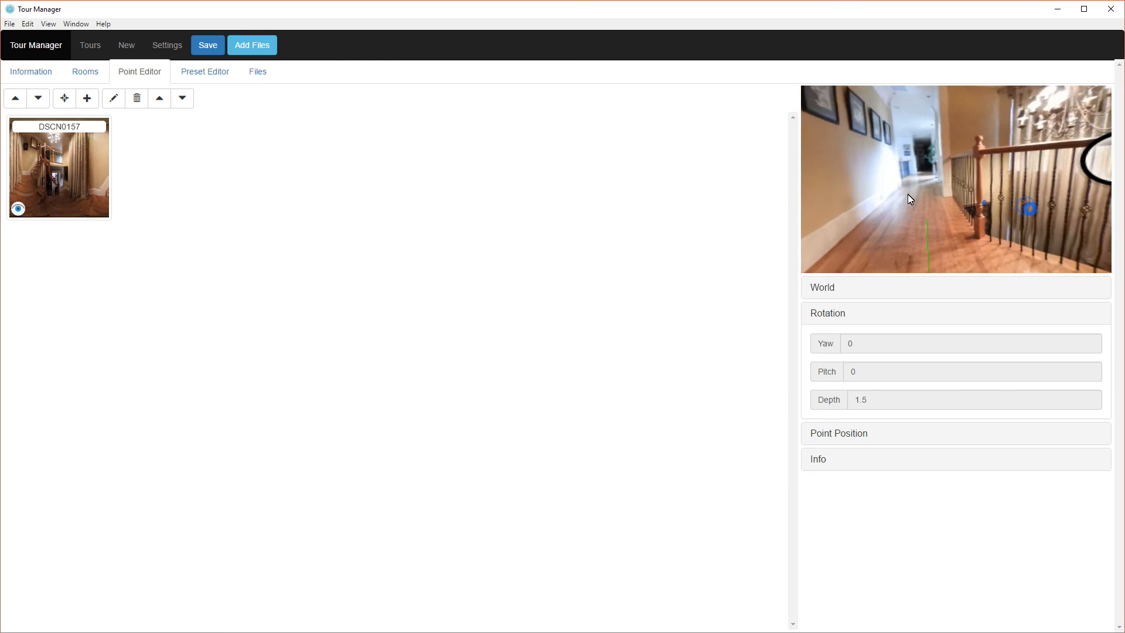
left_click(59, 203)
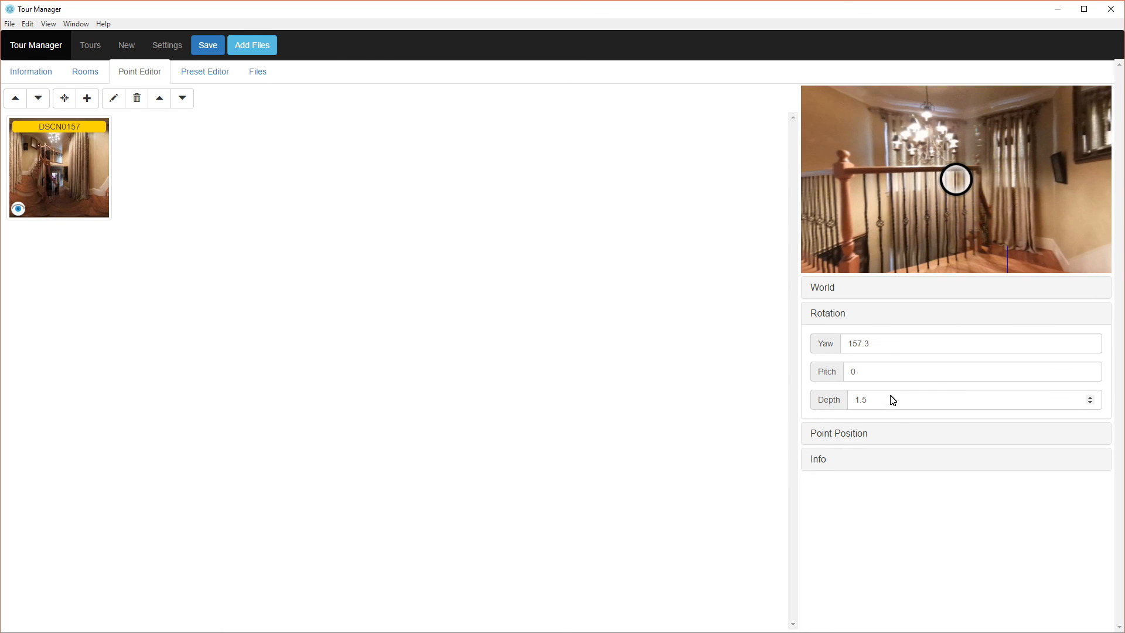
double_click(878, 372)
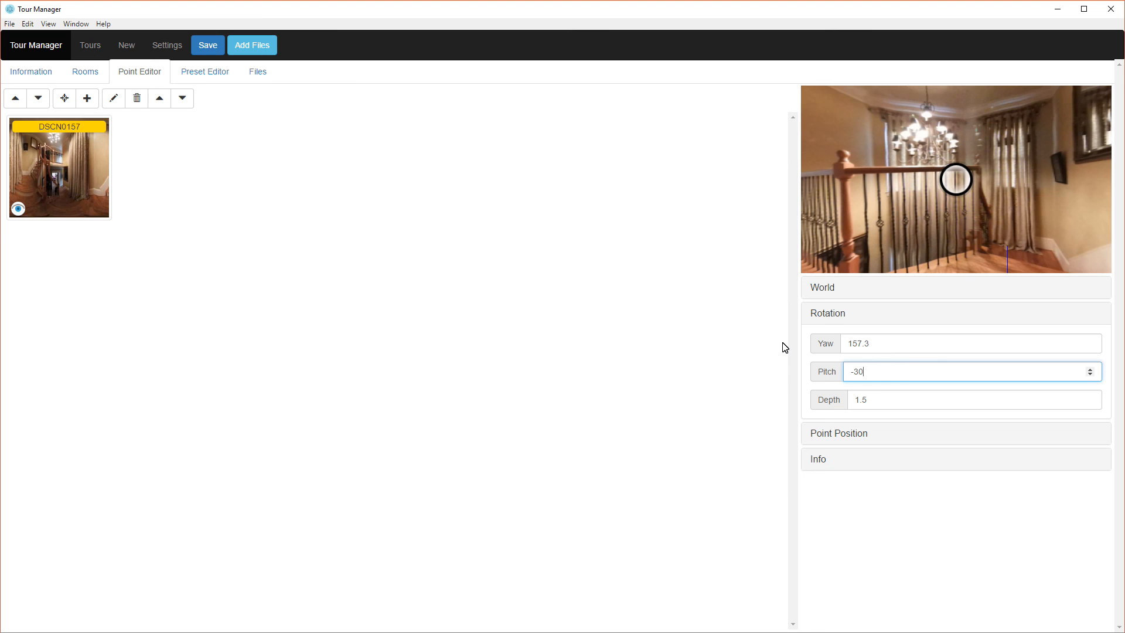
left_click(887, 525)
left_click(901, 342)
left_click_drag(851, 342, 810, 343)
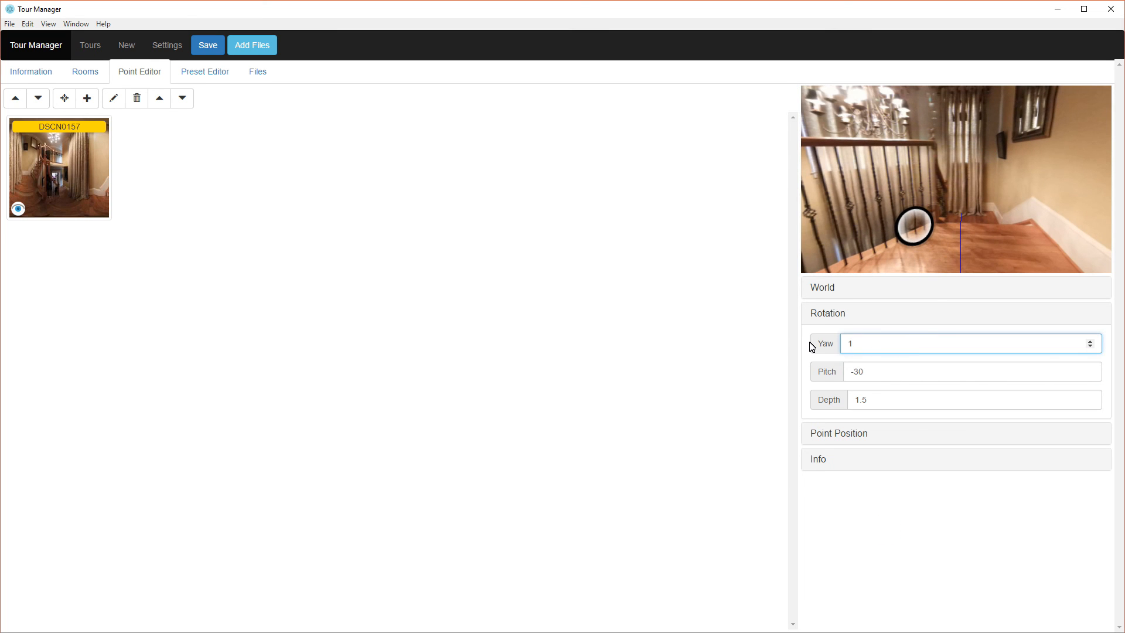
left_click(967, 485)
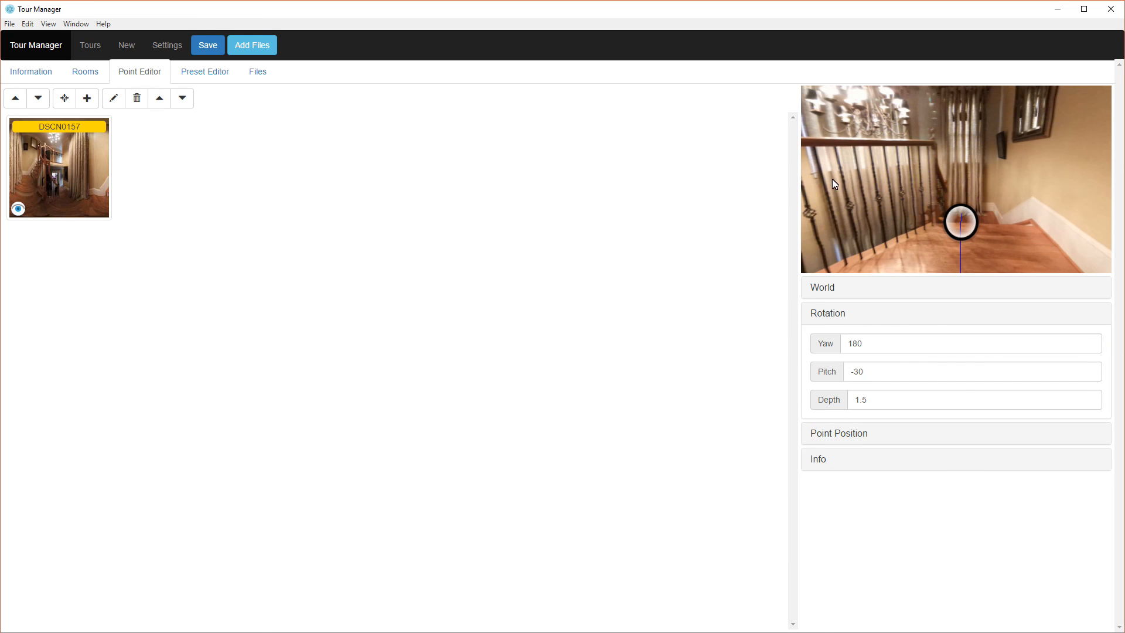
- With the view aimed along the upstairs hallway, add a point leading to room DSCN0160 and set its Yaw to 90
left_click_drag(887, 198, 1035, 195)
left_click_drag(932, 194, 974, 199)
left_click(87, 98)
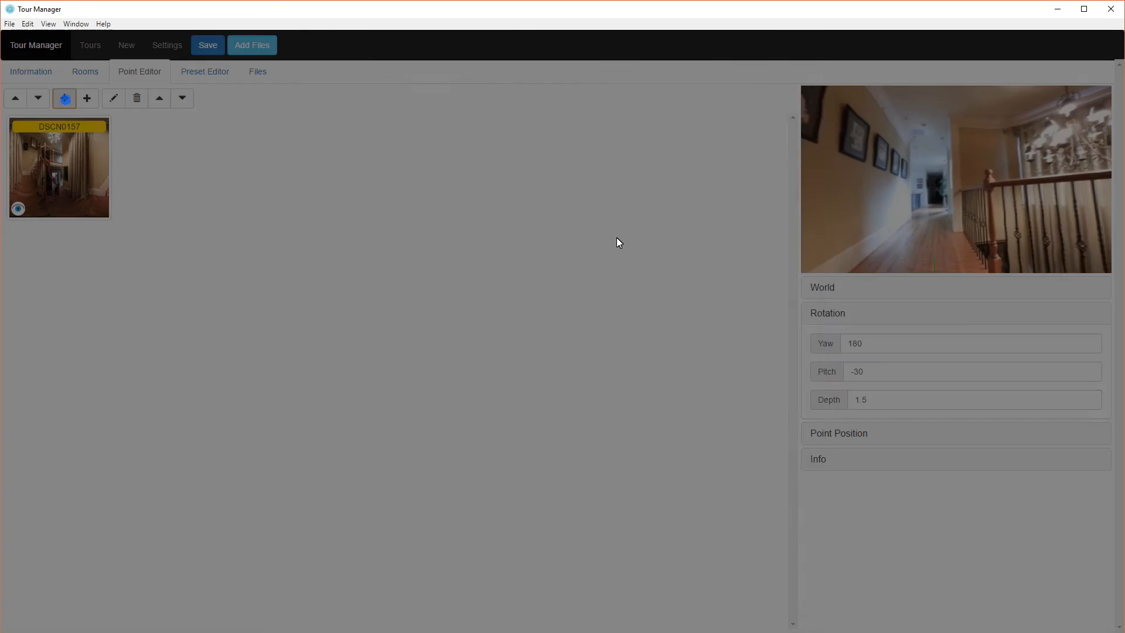
scroll(574, 327, "down", 1)
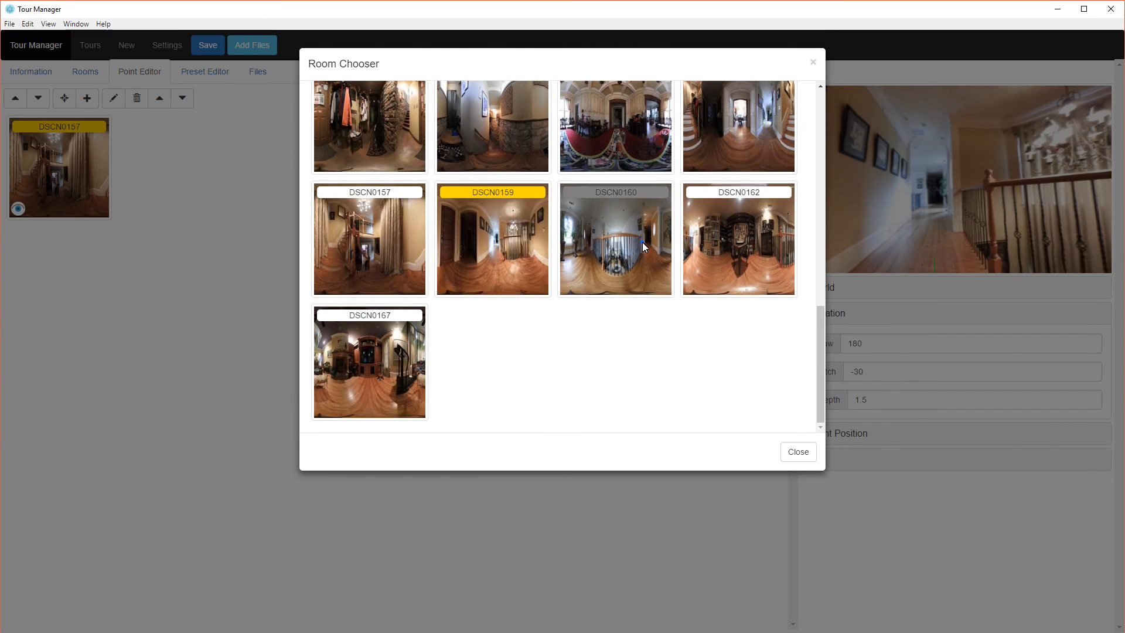
left_click(640, 243)
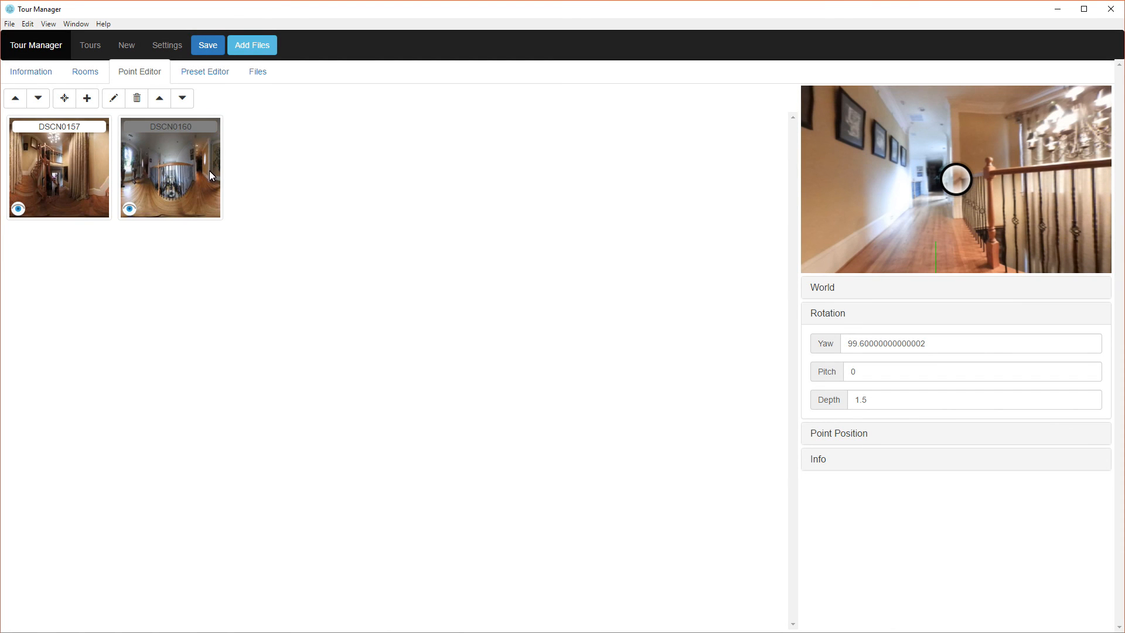
left_click(940, 344)
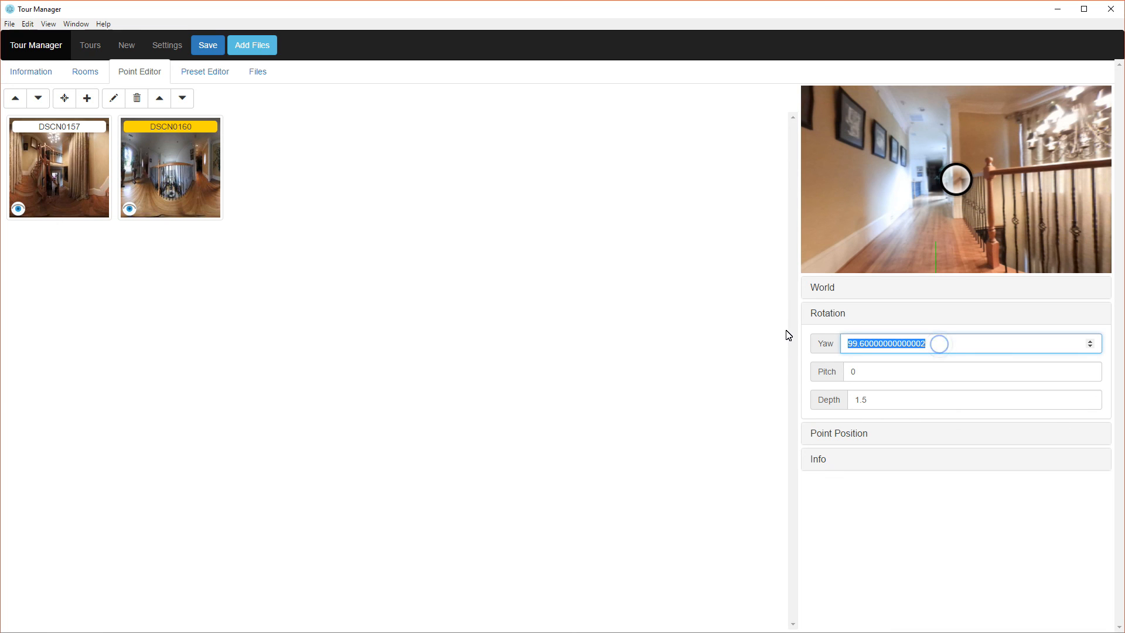
type("90")
left_click(879, 378)
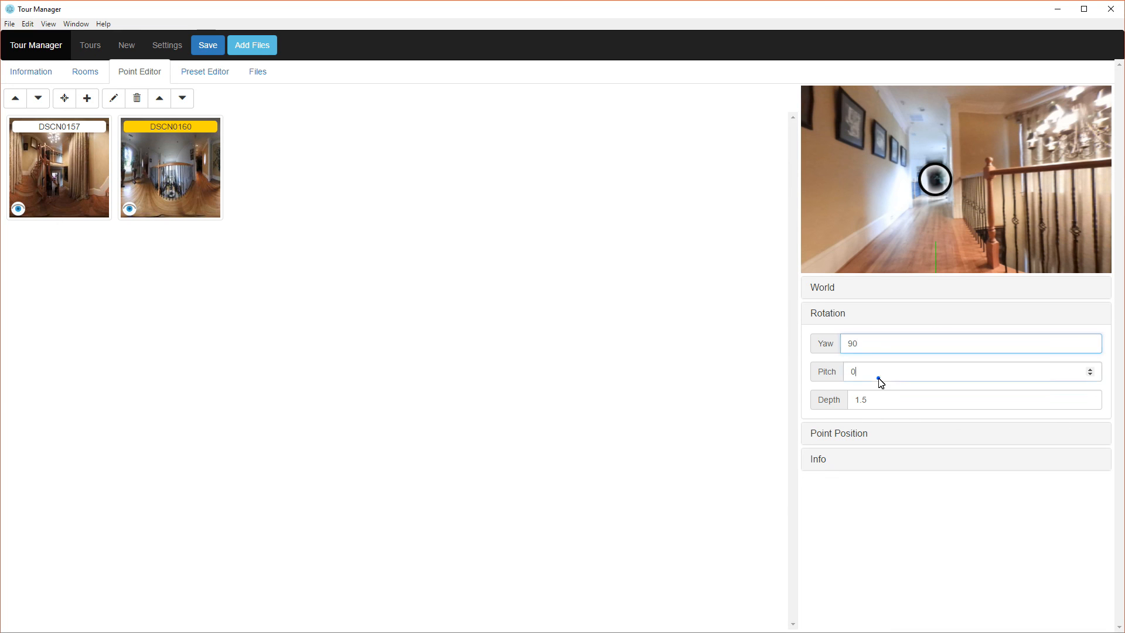
- Enter room DSCN0160, aim the view down the corridor beside the railing, and add a point leading to room DSCN0162
double_click(161, 192)
left_click_drag(957, 185, 892, 177)
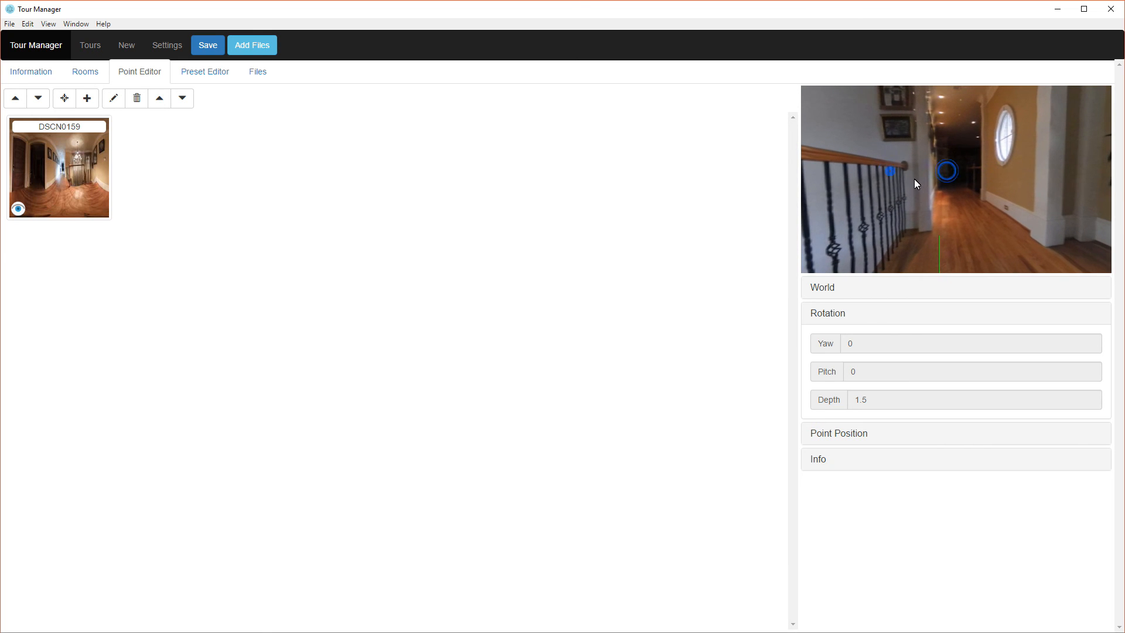
left_click(64, 98)
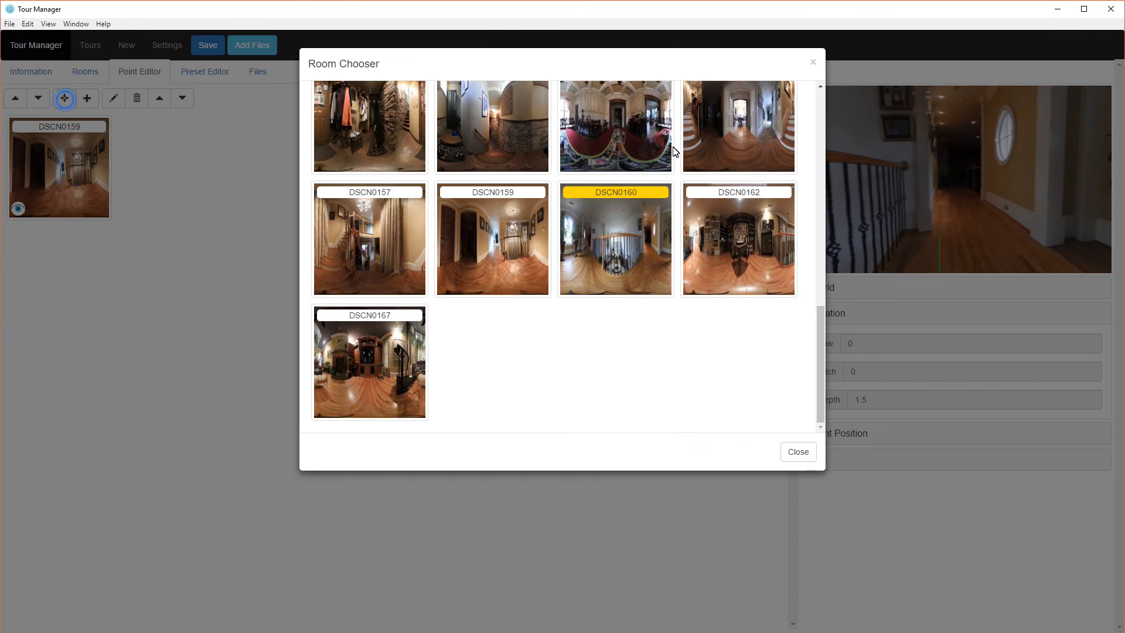
left_click(736, 262)
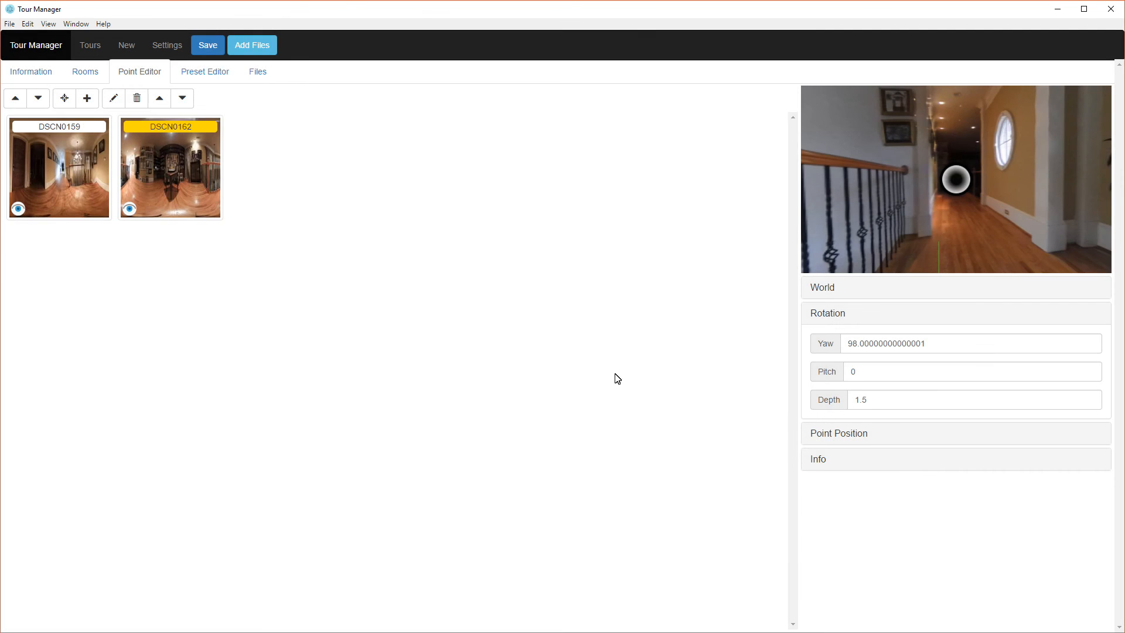
- Enter room DSCN0162 and set the Yaw of the point leading back to room DSCN0160 to -70
double_click(181, 181)
left_click_drag(938, 180, 977, 178)
left_click_drag(854, 190, 906, 201)
left_click(47, 188)
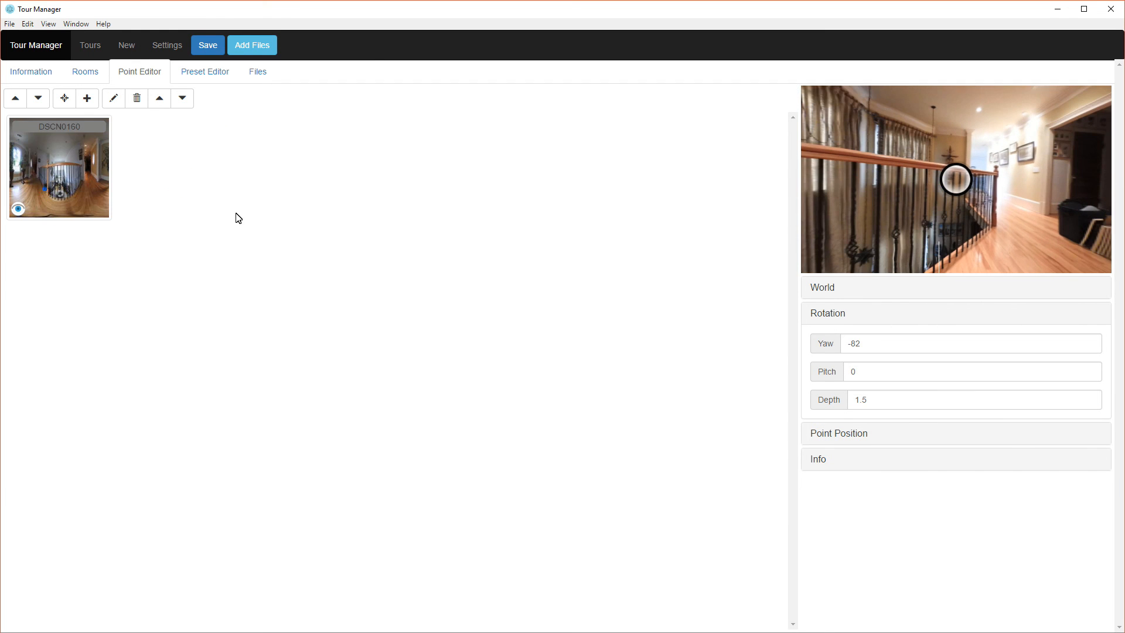
mouse_move(867, 344)
left_mouse_down()
mouse_move(804, 339)
mouse_move(854, 338)
left_mouse_up()
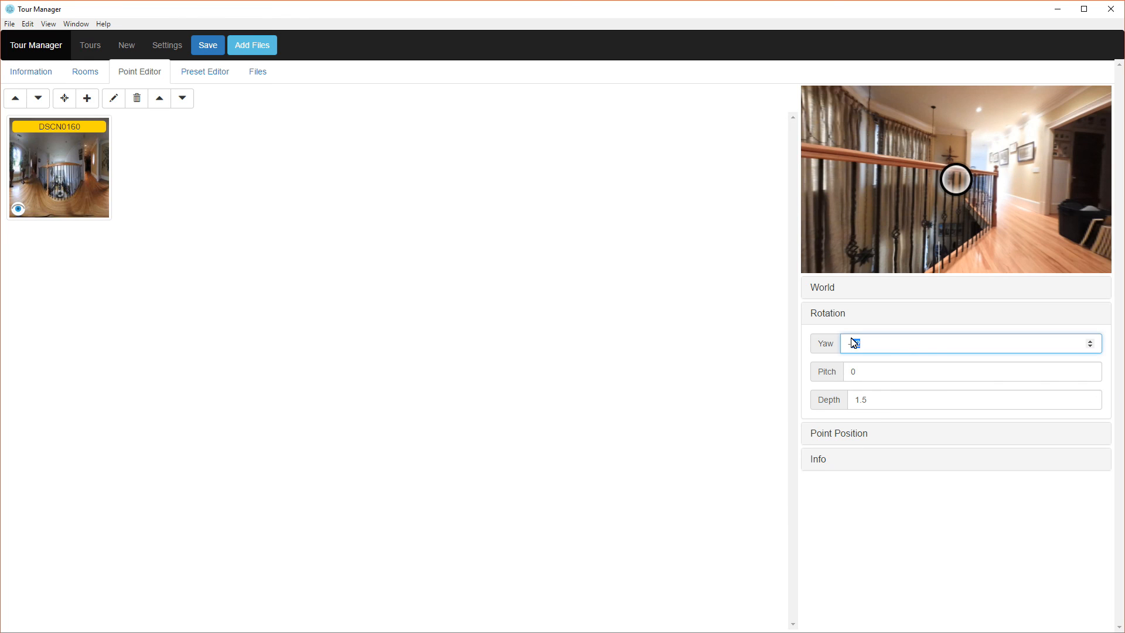
left_click(877, 376)
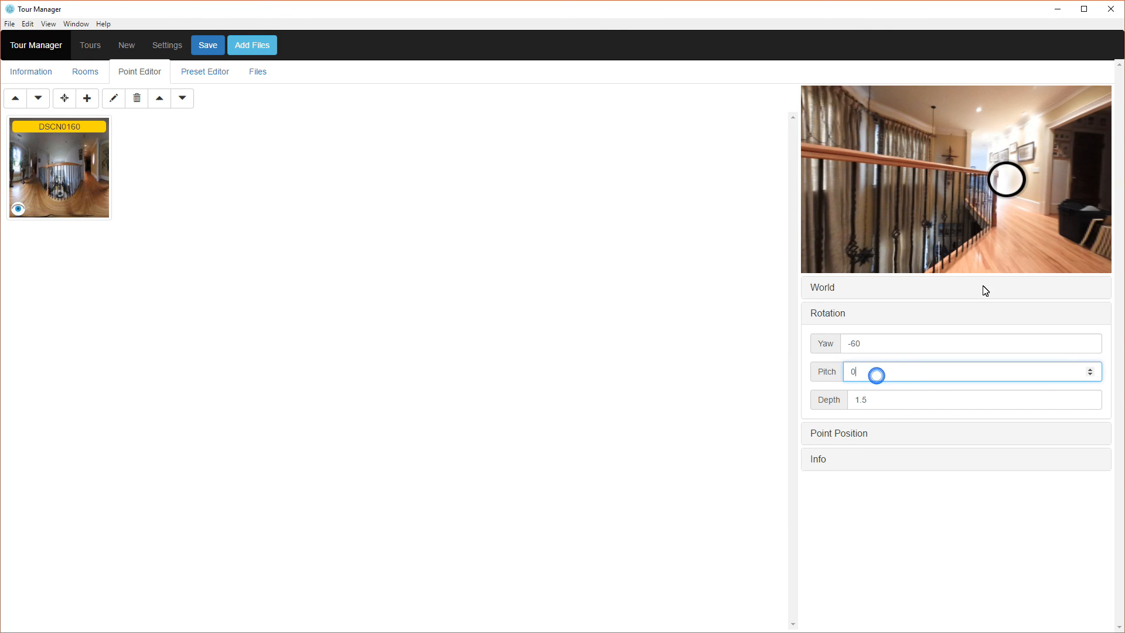
left_click_drag(857, 345, 853, 347)
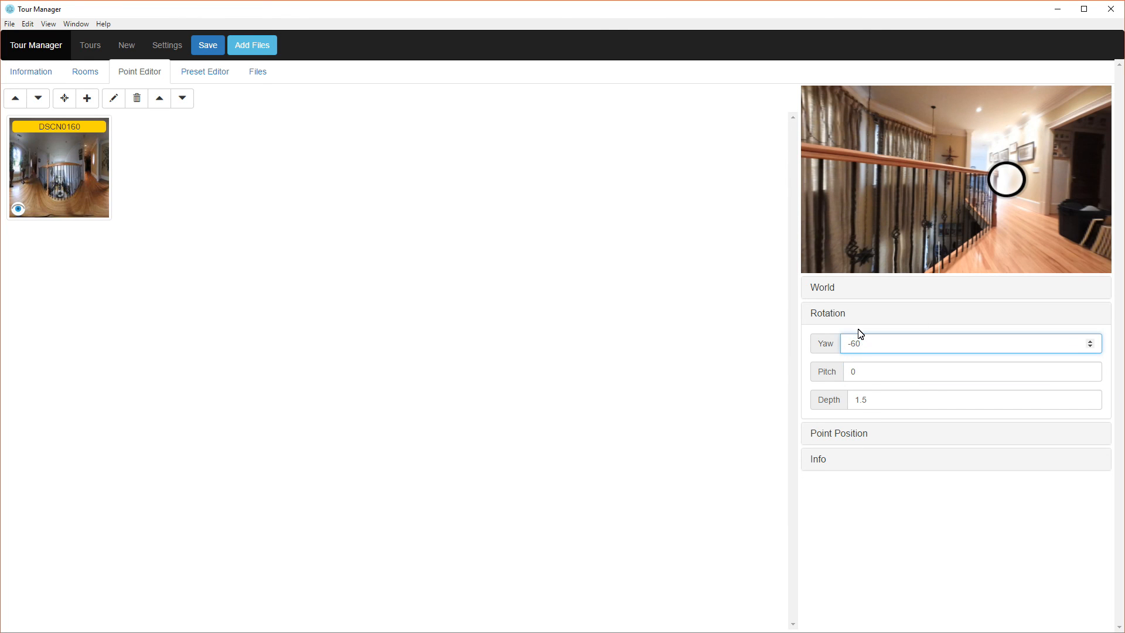
left_click(870, 372)
- With the view aimed at the balcony railing, add a point leading to room DSCN0167 and set its Pitch to -30
left_click_drag(898, 234, 1004, 220)
left_click_drag(926, 212, 853, 189)
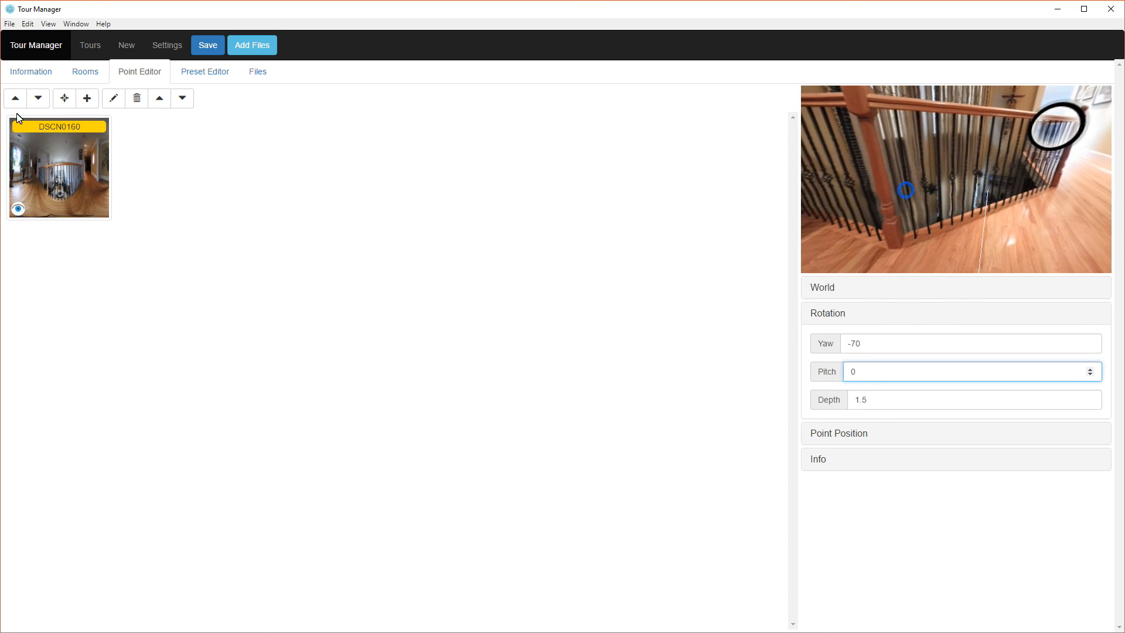
left_click(64, 99)
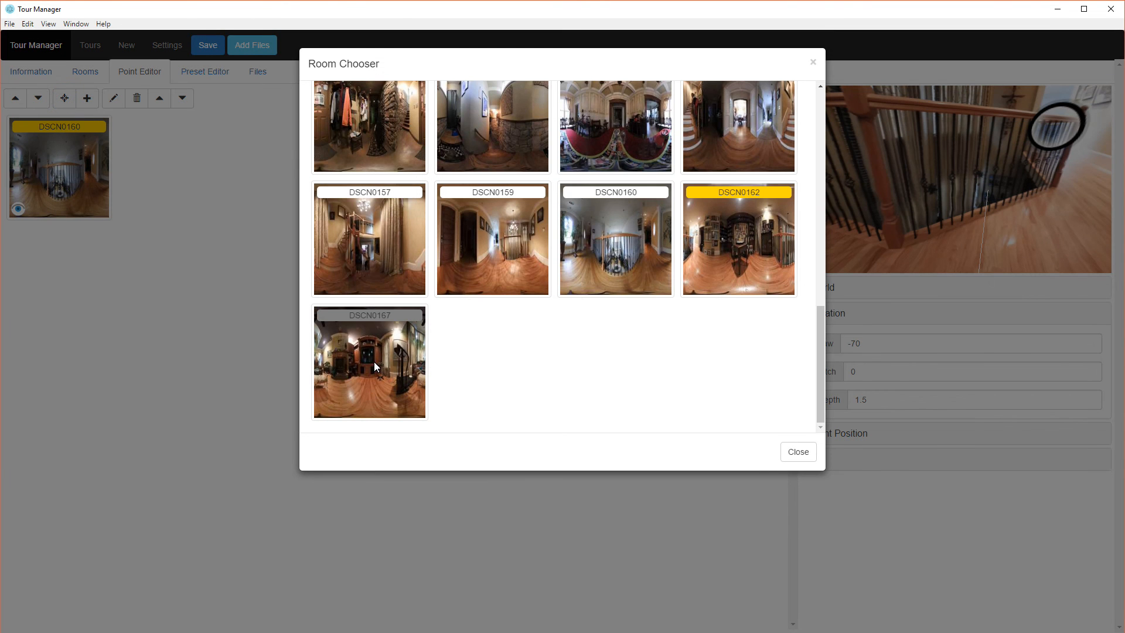
left_click(376, 367)
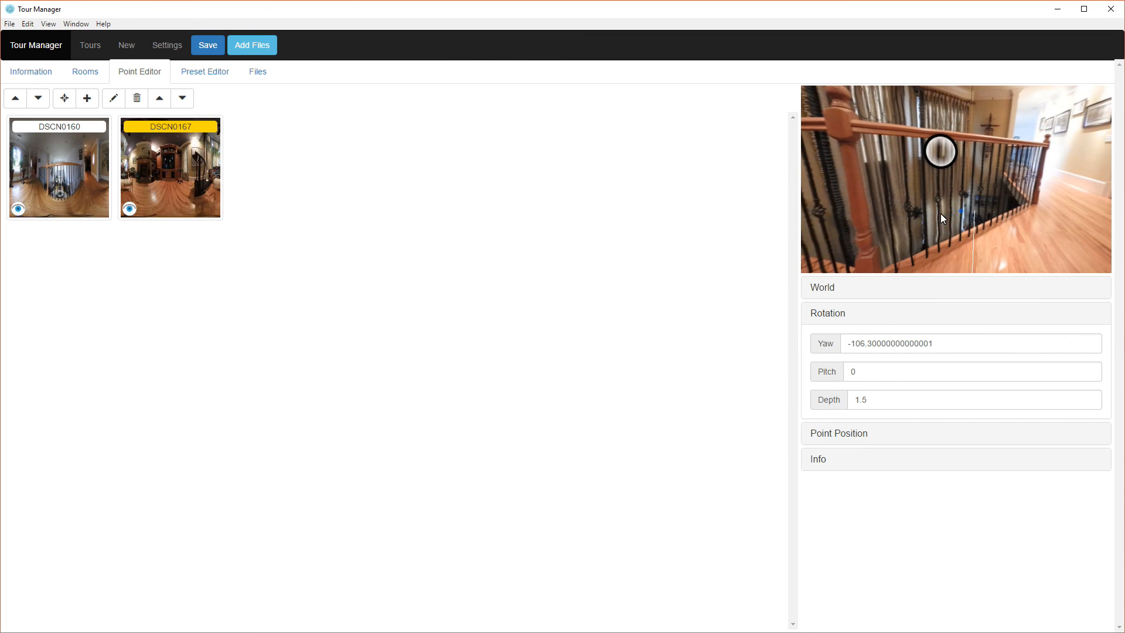
left_click(891, 376)
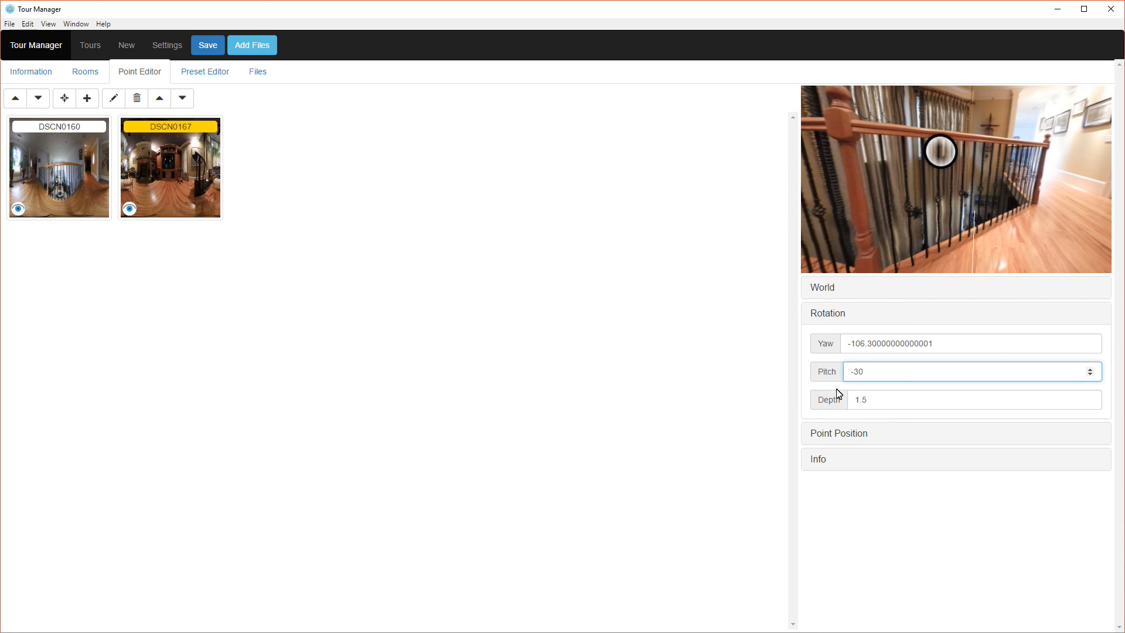
left_click(885, 399)
- Enter room DSCN0167 and set the Yaw of the point leading back to room DSCN0162 to -90
double_click(182, 151)
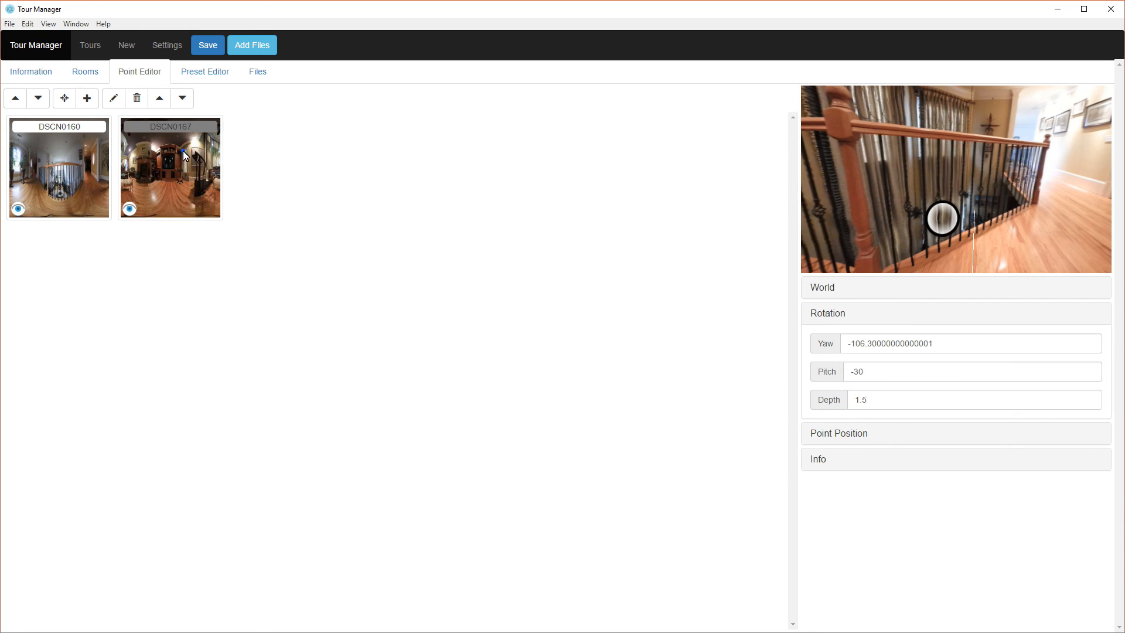
left_click_drag(933, 207, 916, 156)
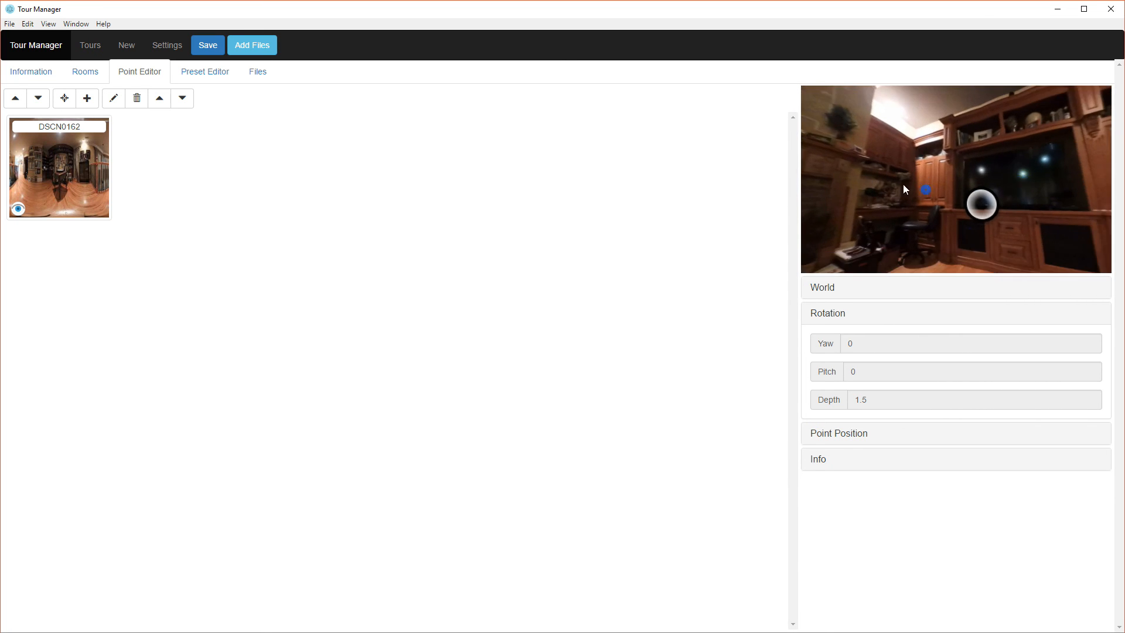
left_click(74, 171)
double_click(942, 344)
type("-9")
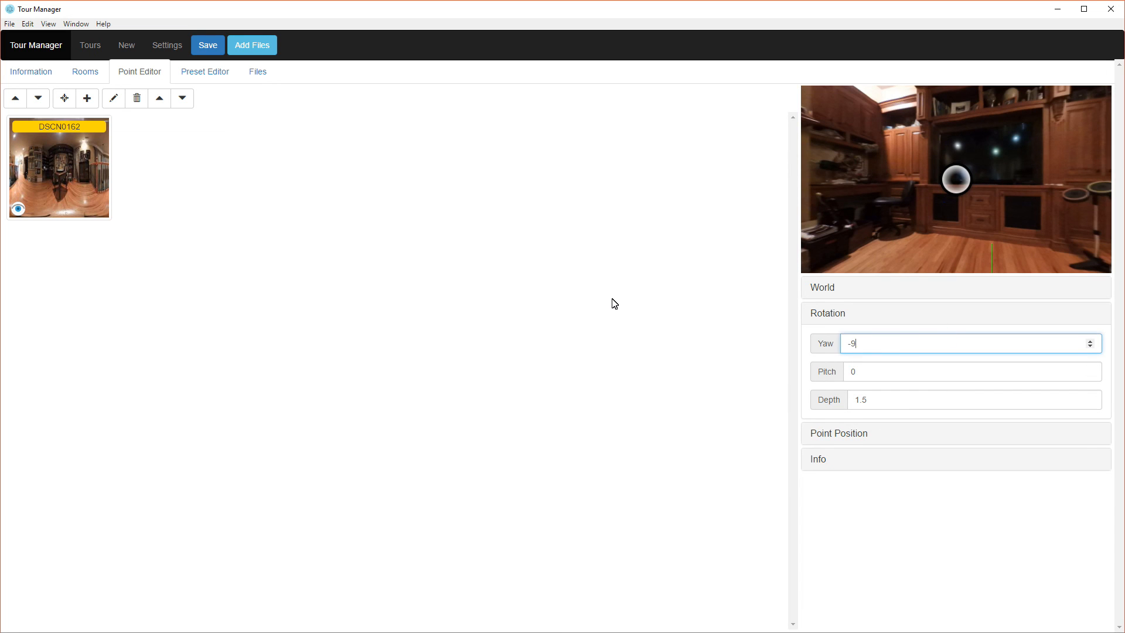
left_click(870, 375)
- Raise the point leading back to room DSCN0162 toward the balcony by setting its Pitch to 30
left_click_drag(950, 205, 1063, 198)
left_click_drag(912, 205, 1037, 191)
left_click_drag(875, 181, 991, 176)
left_click_drag(861, 164, 972, 185)
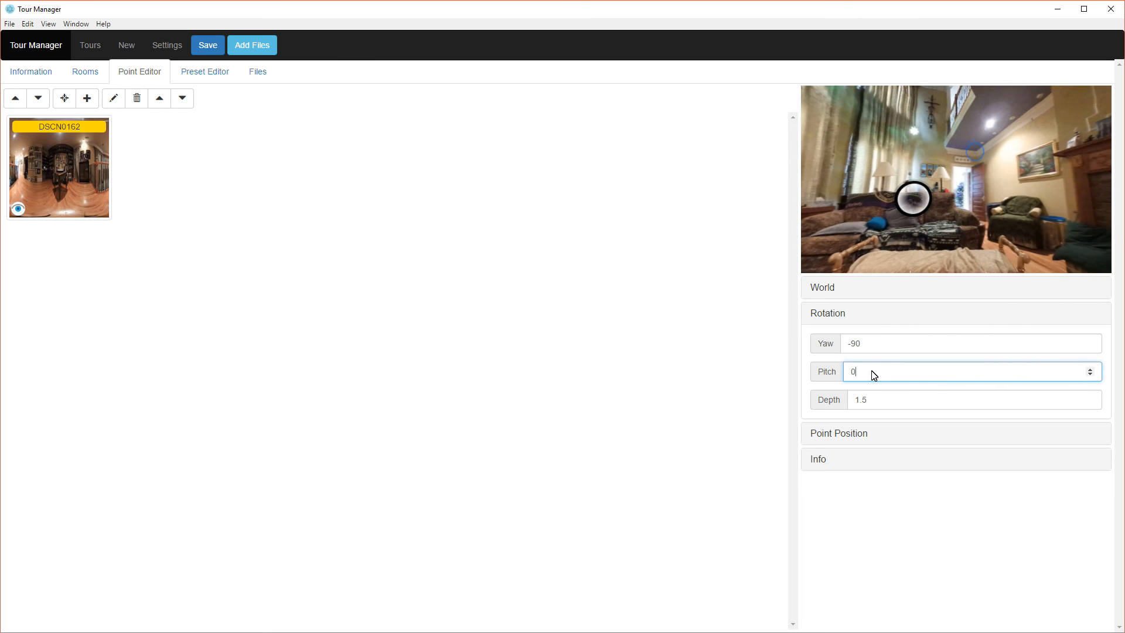
left_click(889, 344)
left_click_drag(974, 83, 944, 232)
left_click_drag(969, 207, 979, 138)
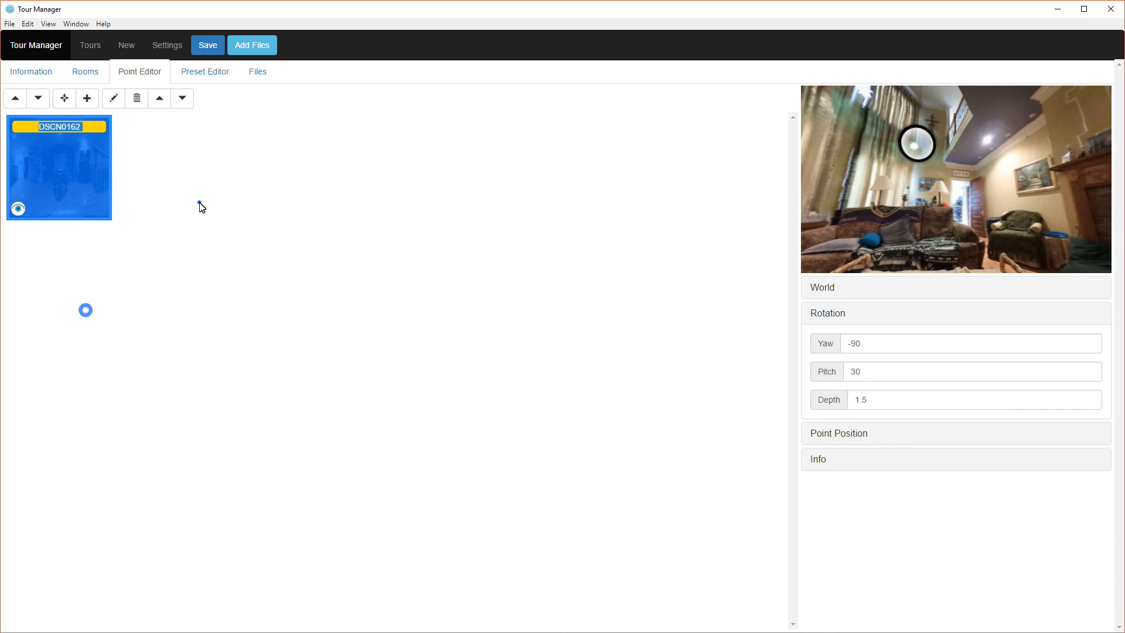
- Return to the room overview, select room DSCN0151, and add exits to the tour's rooms
left_click(72, 77)
scroll(449, 301, "down", 1)
scroll(317, 360, "up", 1)
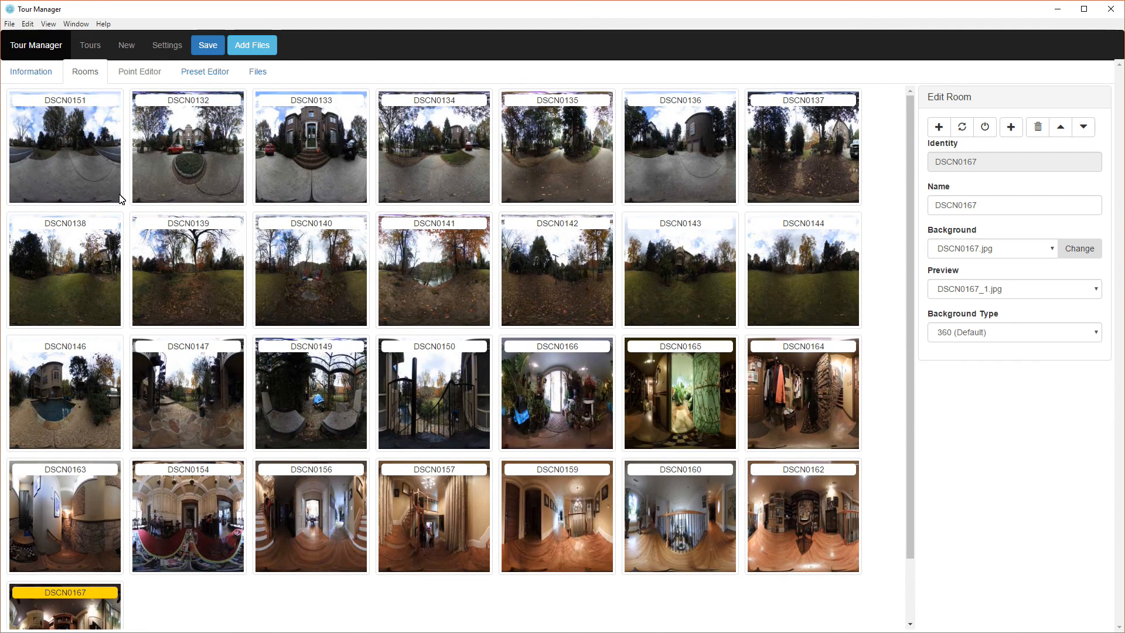
left_click(79, 139)
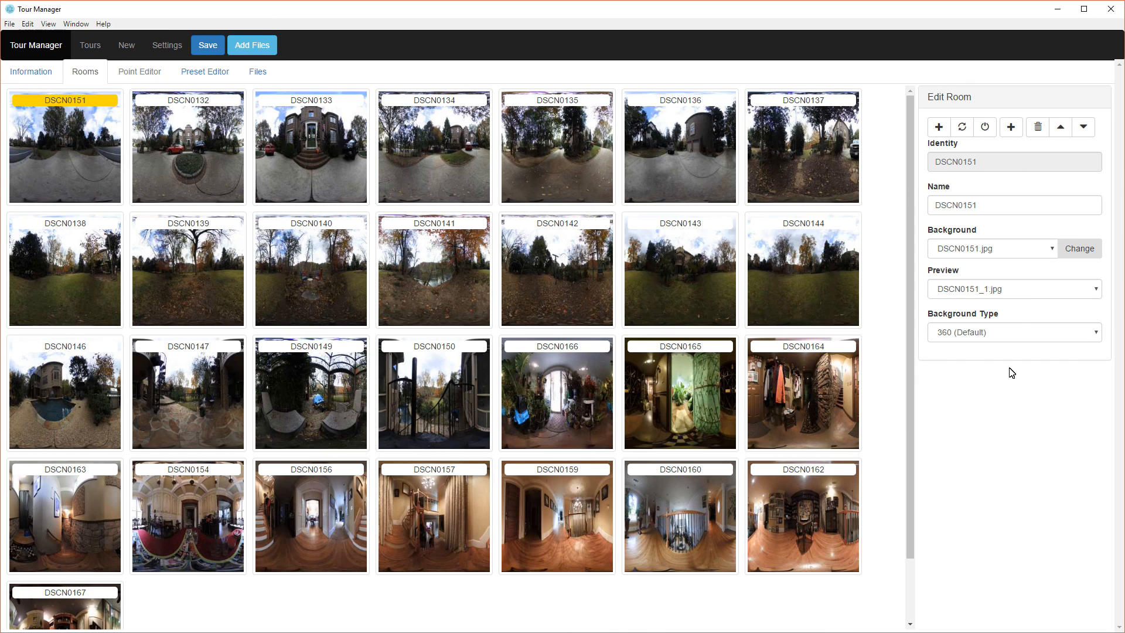
left_click(999, 409)
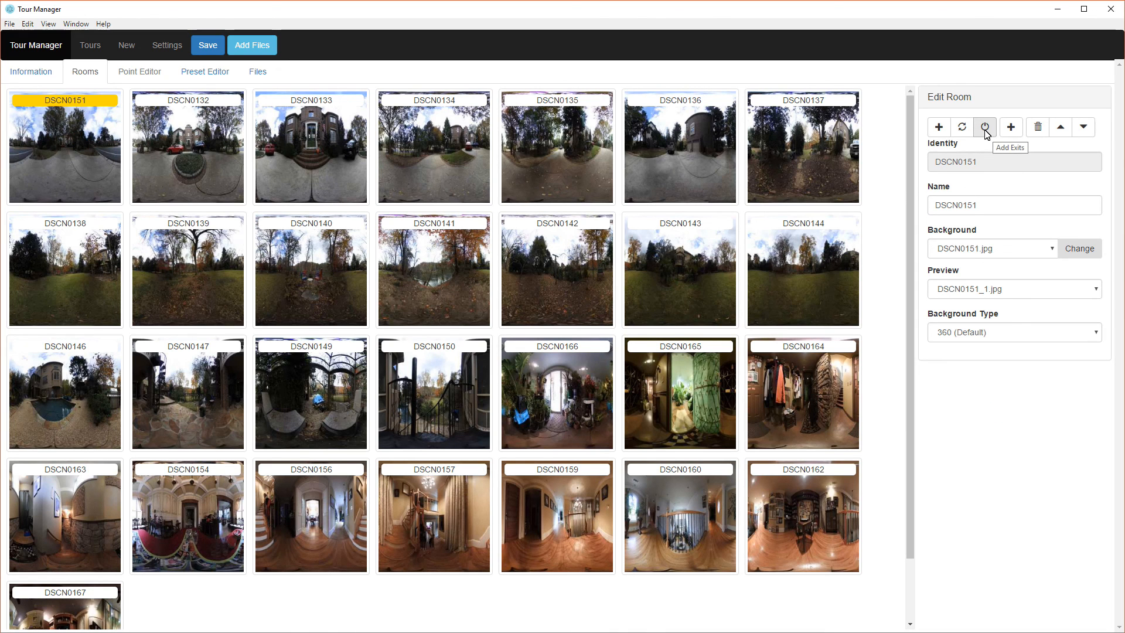
left_click(987, 134)
- Inspect the exit point on the ground in room DSCN0151 and check the point lists of the following rooms
left_click(21, 117)
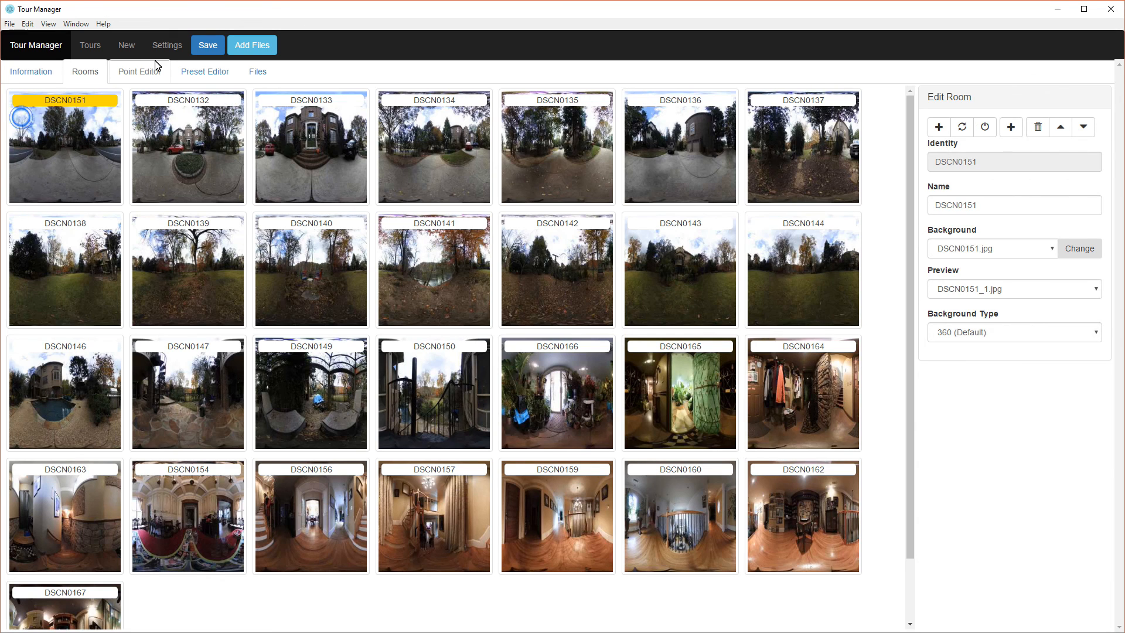
left_click(157, 67)
mouse_move(927, 202)
left_mouse_down()
mouse_move(939, 220)
mouse_move(912, 130)
mouse_move(957, 204)
mouse_move(951, 226)
left_mouse_up()
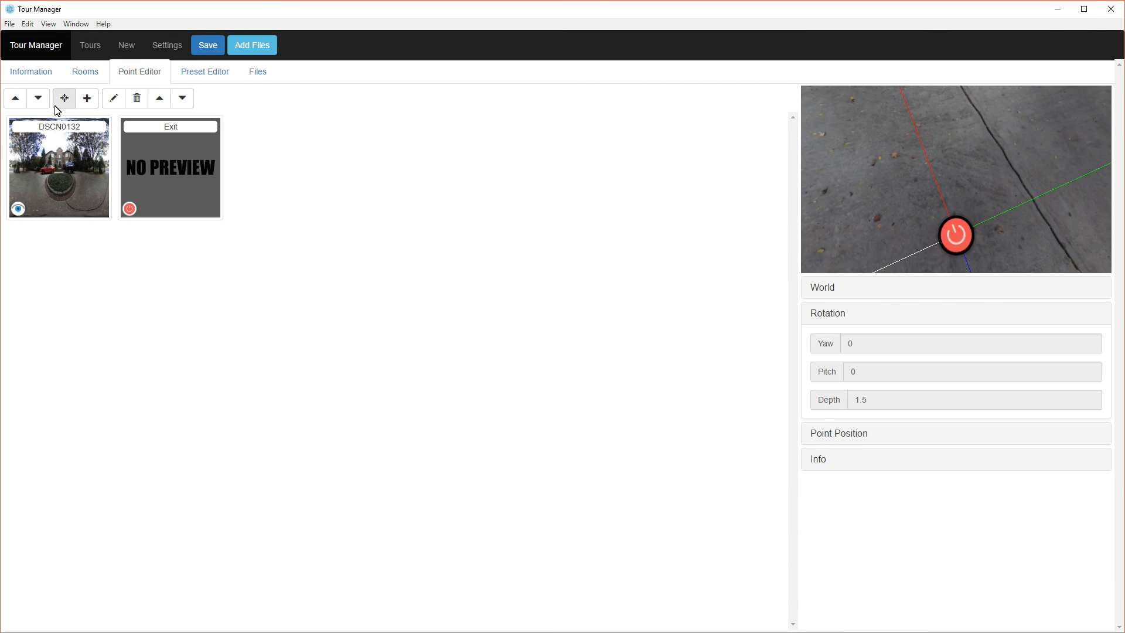
left_click(35, 99)
left_click(33, 101)
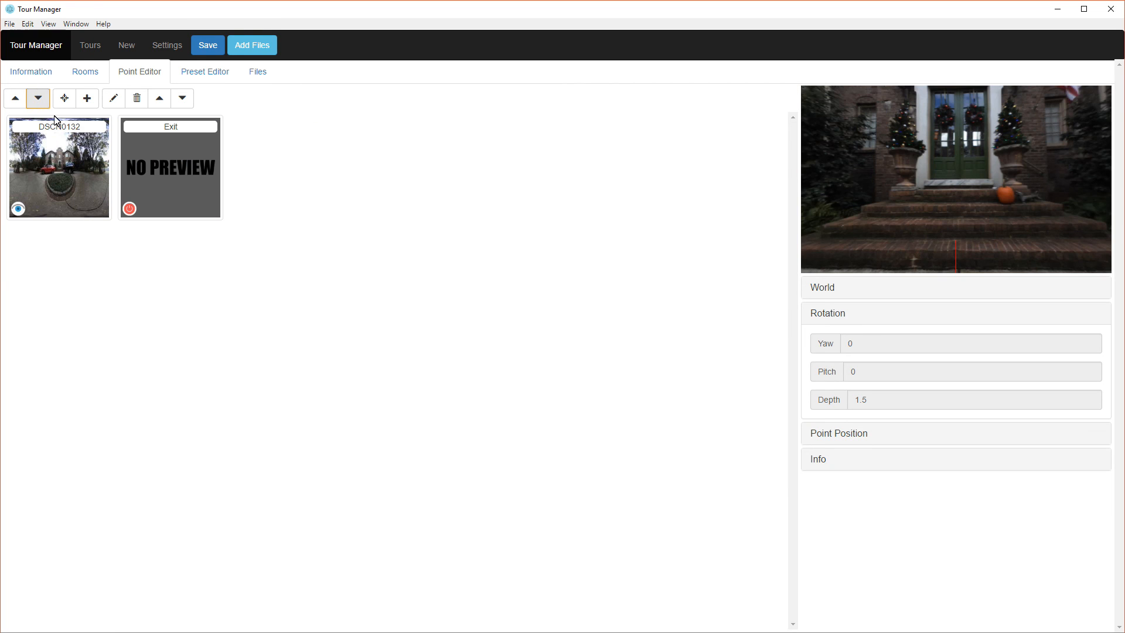
- Inspect the exit point in room DSCN0150 by looking down the spiral staircase and viewing its rotation values
left_click(85, 71)
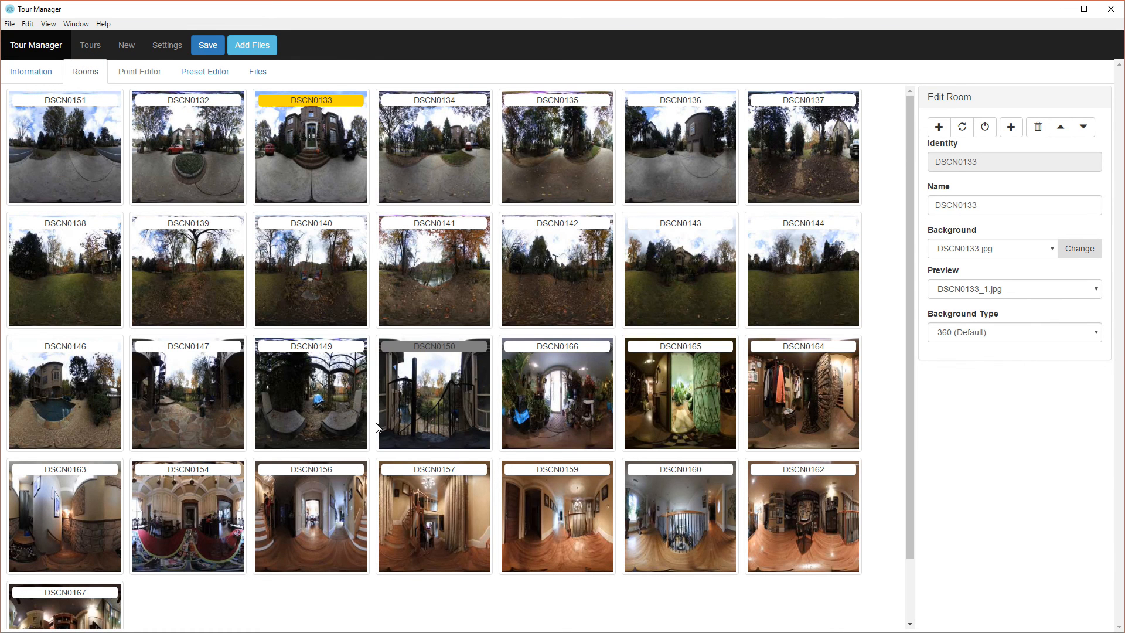
left_click(412, 385)
left_click(148, 71)
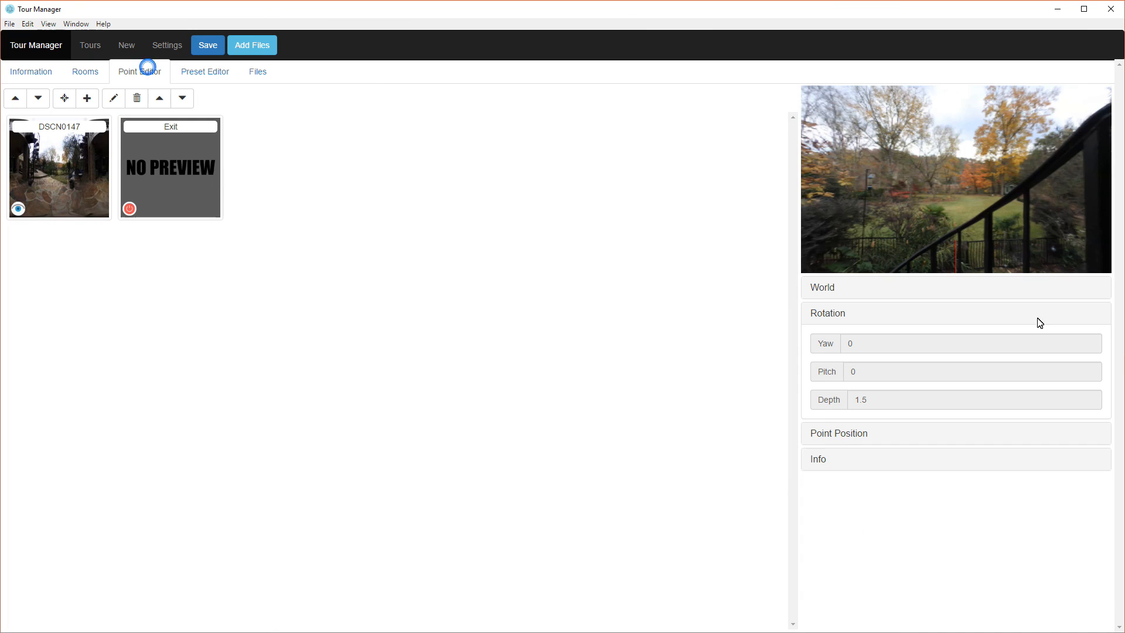
left_click_drag(961, 225, 959, 128)
left_click_drag(989, 253, 988, 195)
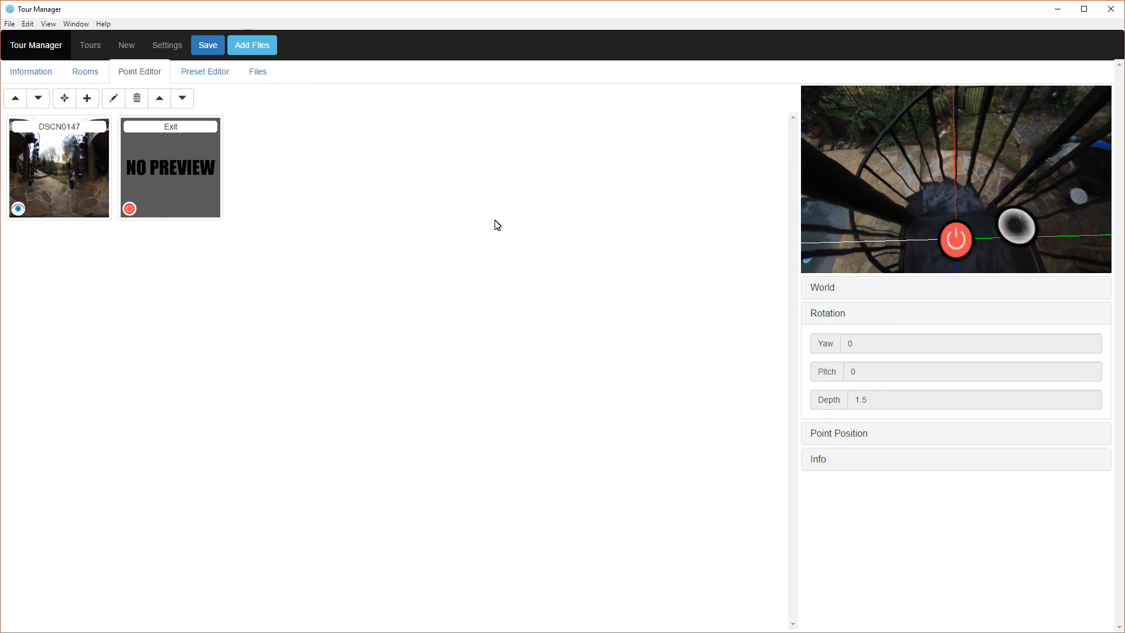
left_click(205, 170)
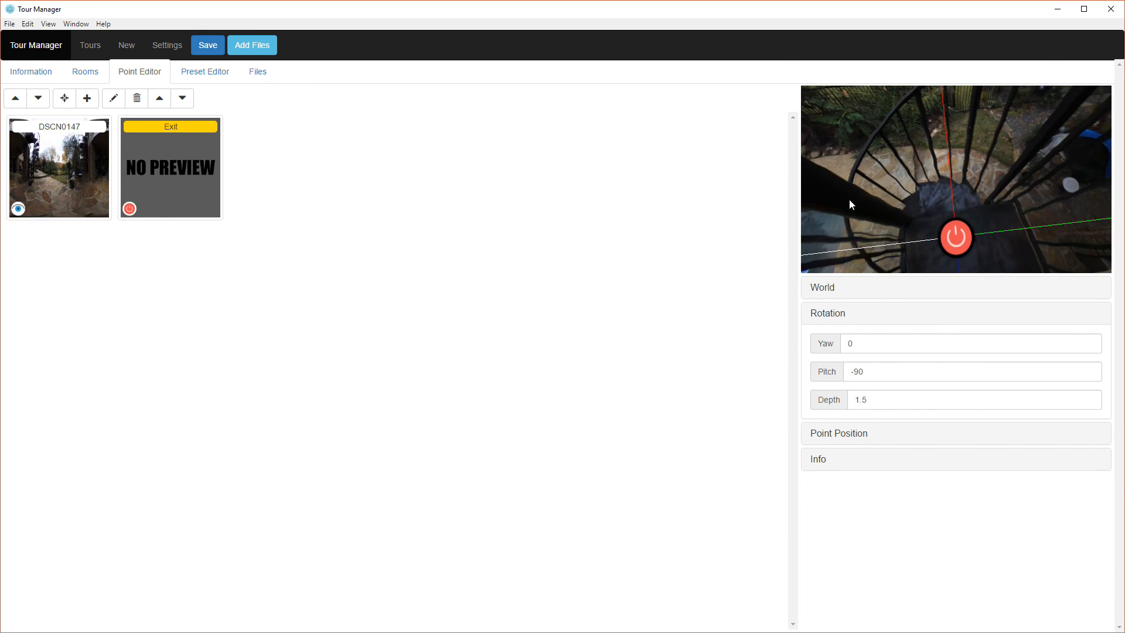
mouse_move(977, 147)
left_mouse_down()
mouse_move(979, 182)
mouse_move(971, 170)
left_mouse_up()
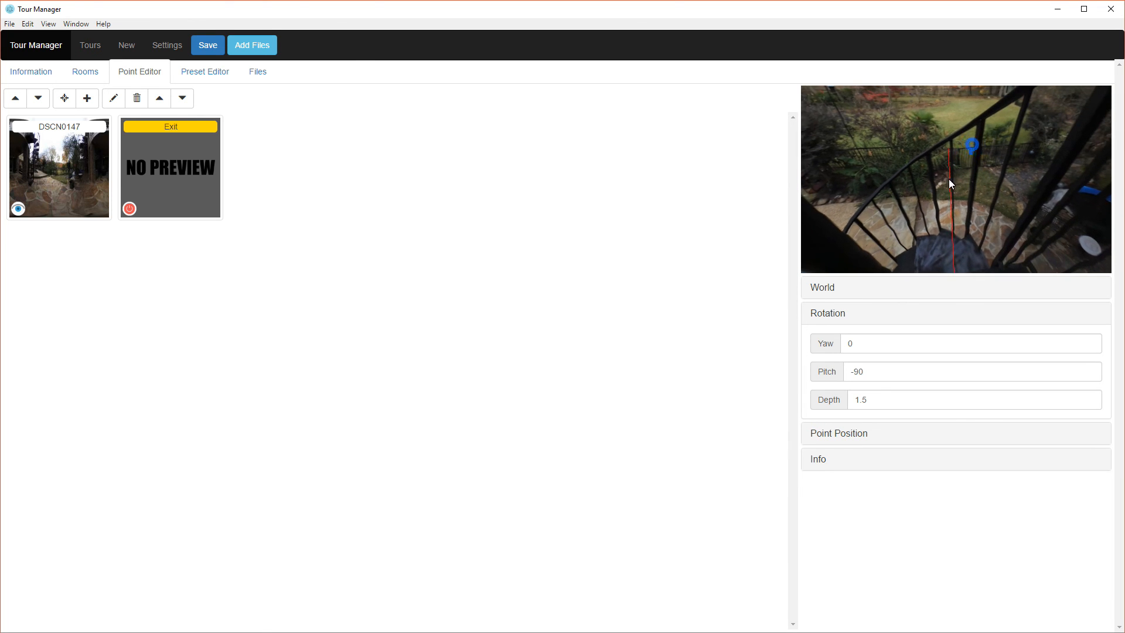
- Go back to the room overview, select the first room DSCN0151, and save the tour
left_click(91, 74)
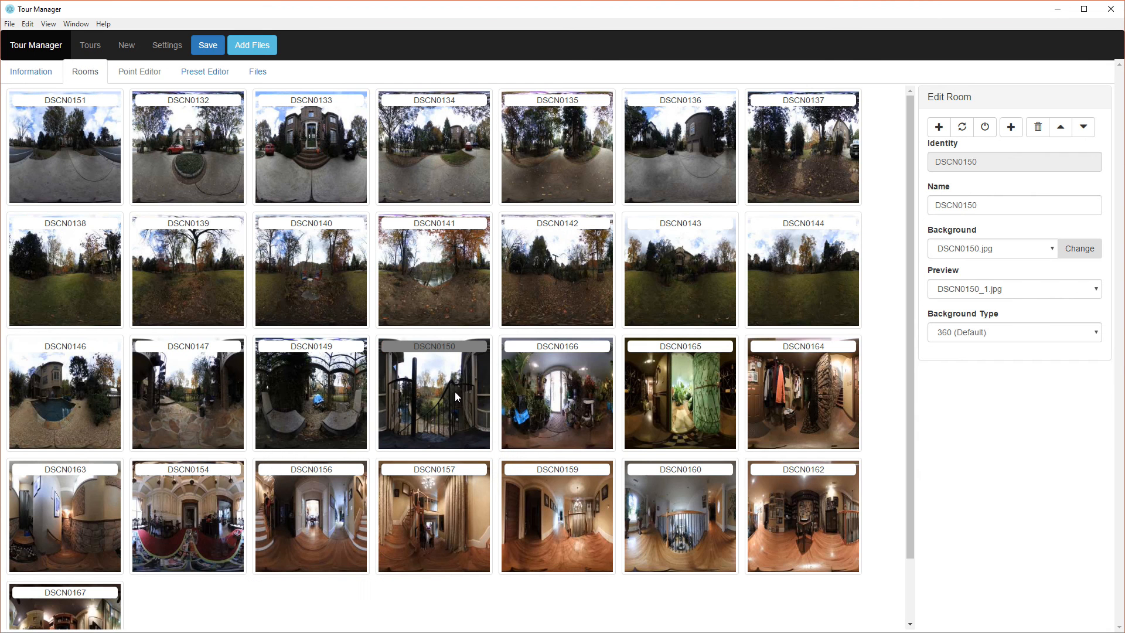
scroll(431, 360, "down", 2)
scroll(252, 363, "up", 2)
left_click(41, 143)
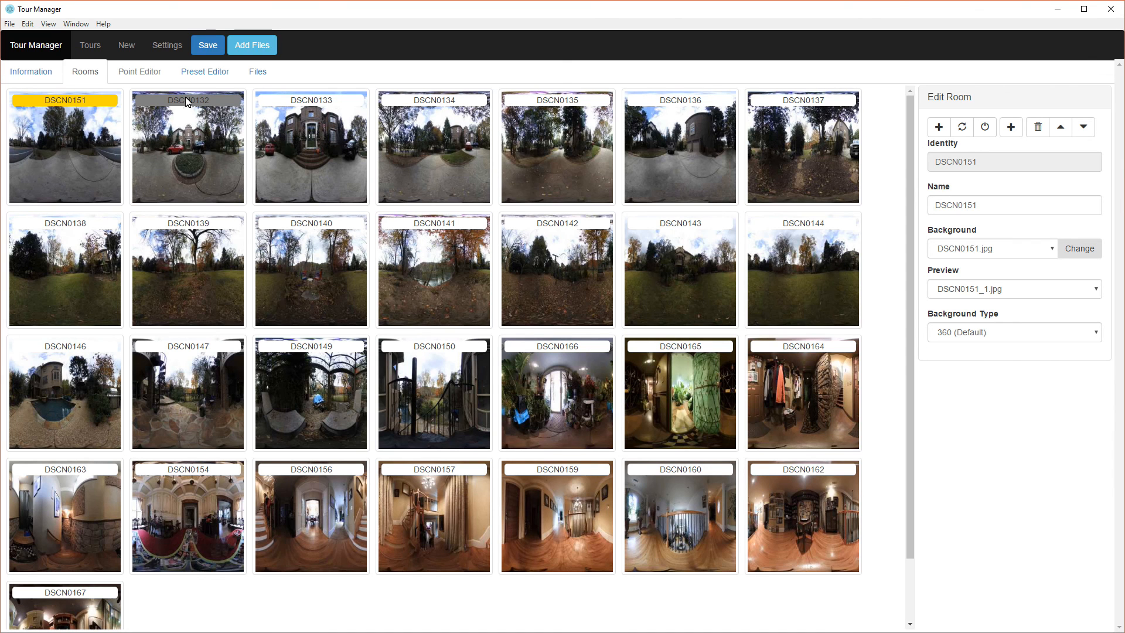
left_click(217, 46)
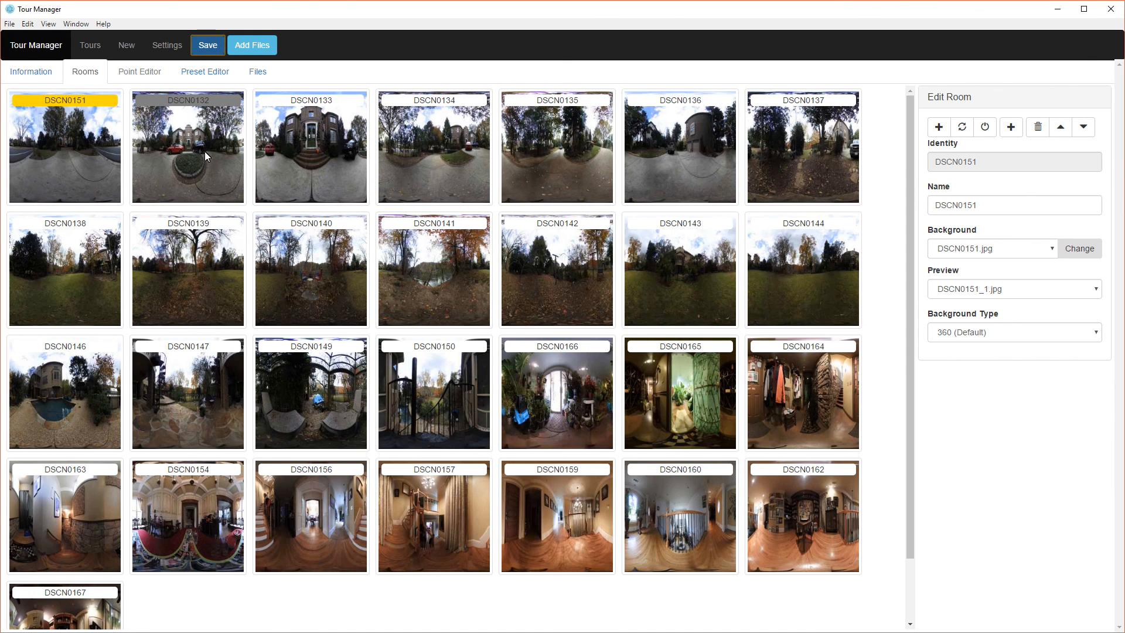